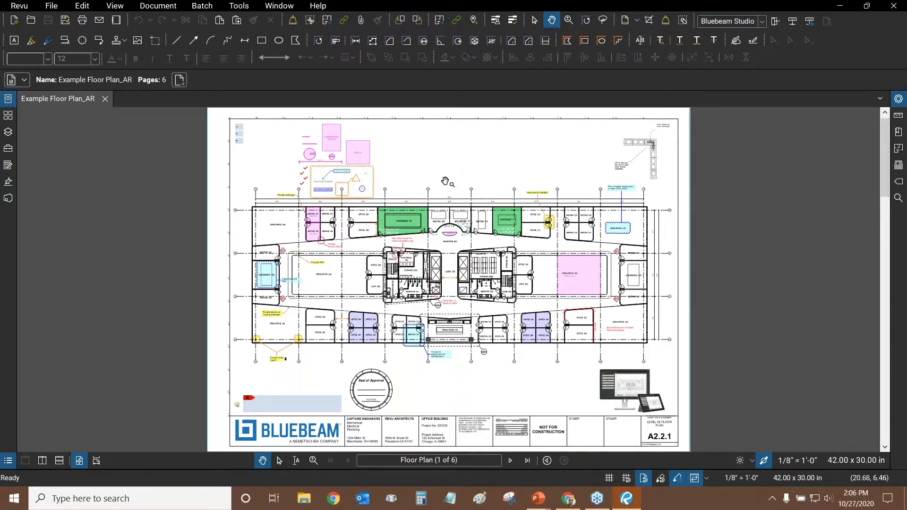
Delete the custom profile listed just below AR Profile Venti from the saved profiles and close the profile manager
{"action": "left_click", "coordinate": [26, 7]}
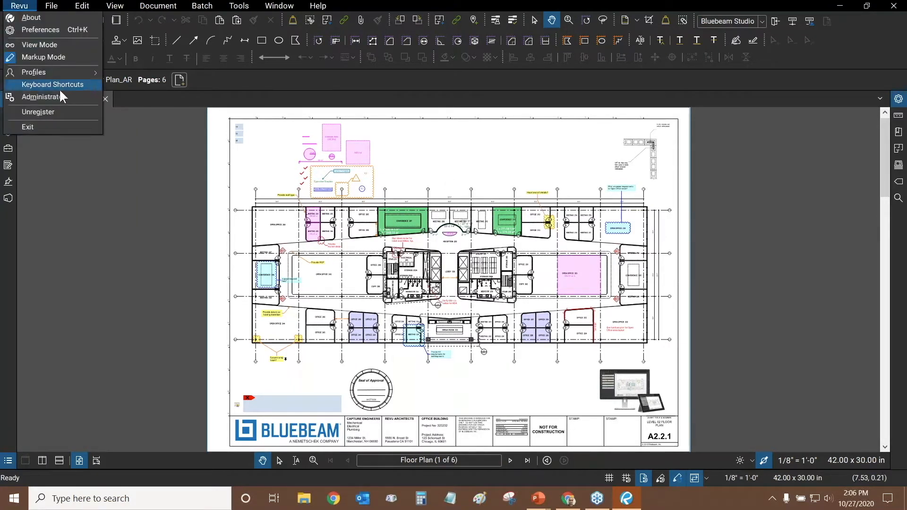
{"action": "mouse_move", "coordinate": [51, 73]}
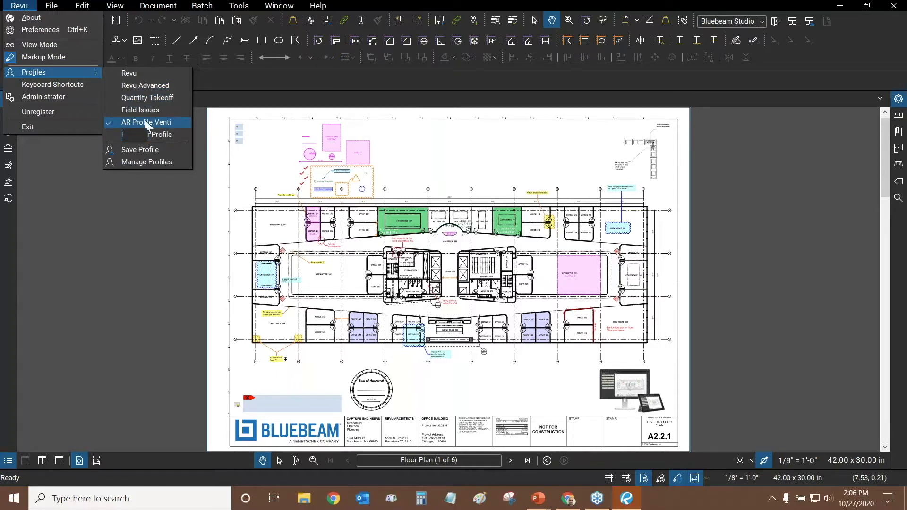
{"action": "left_click", "coordinate": [144, 161]}
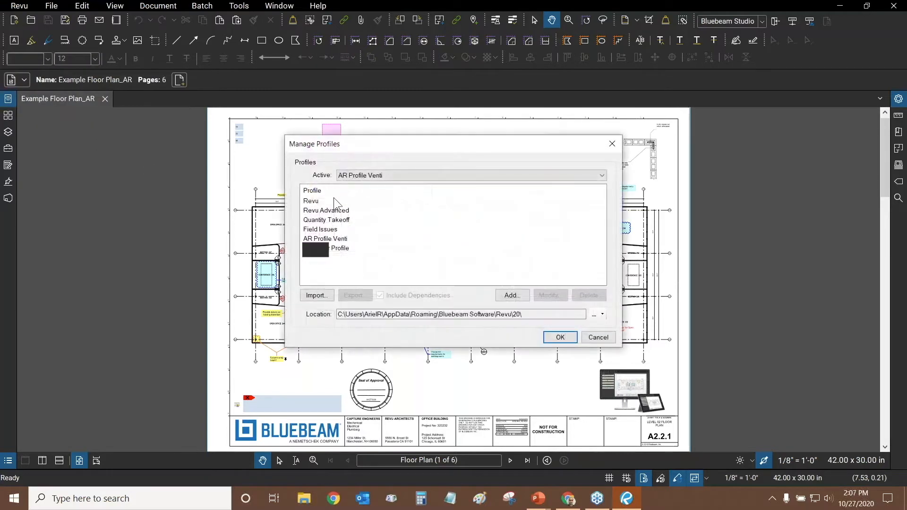
{"action": "left_click", "coordinate": [333, 220]}
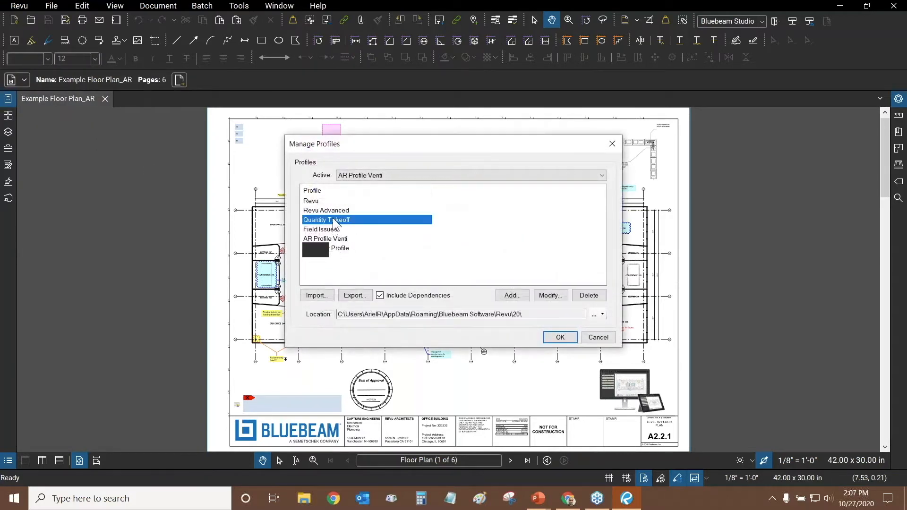
{"action": "left_click", "coordinate": [335, 248]}
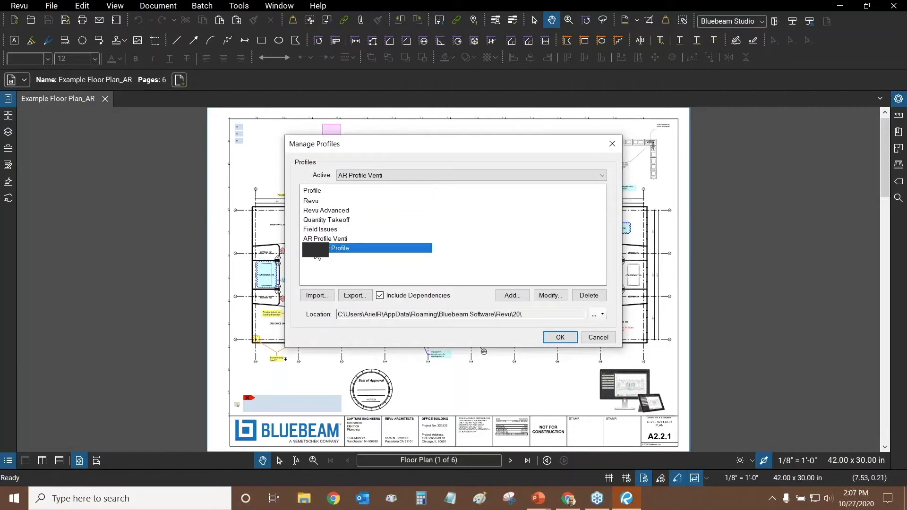
{"action": "left_click", "coordinate": [588, 296]}
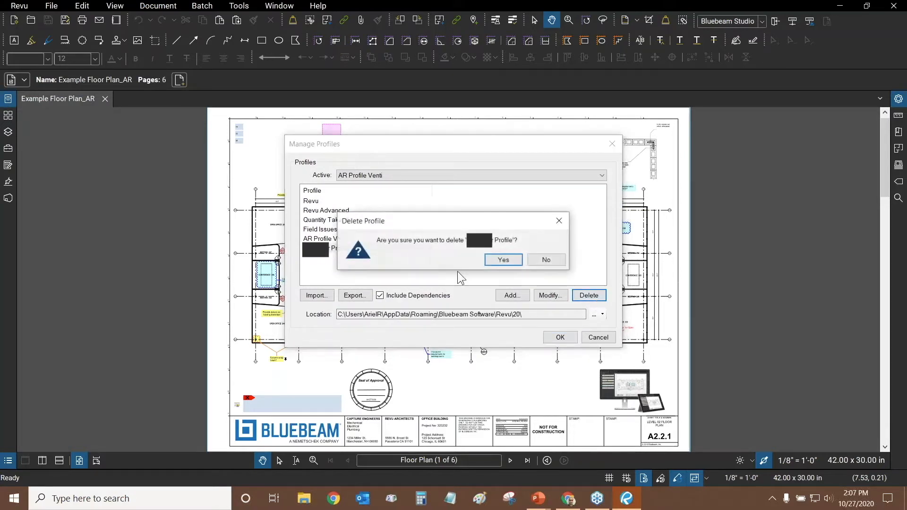
{"action": "left_click", "coordinate": [498, 259]}
{"action": "left_click", "coordinate": [331, 239]}
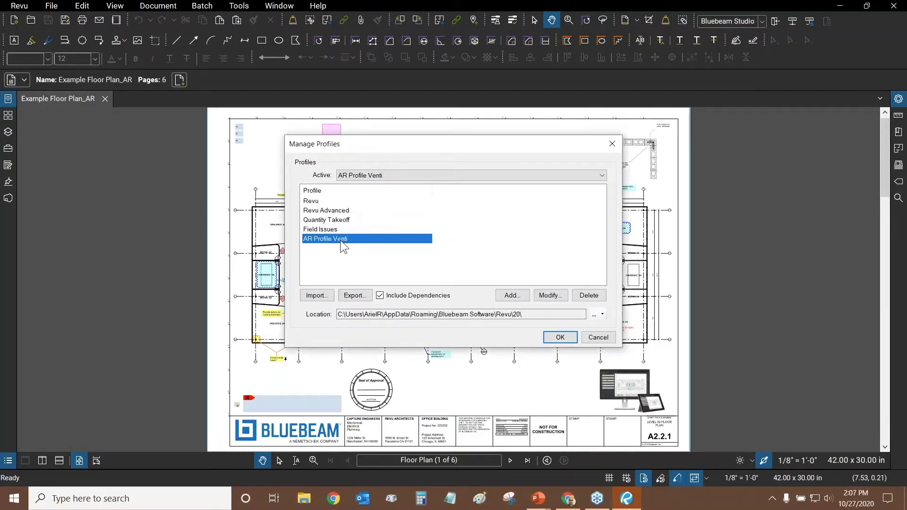
{"action": "left_click", "coordinate": [345, 212]}
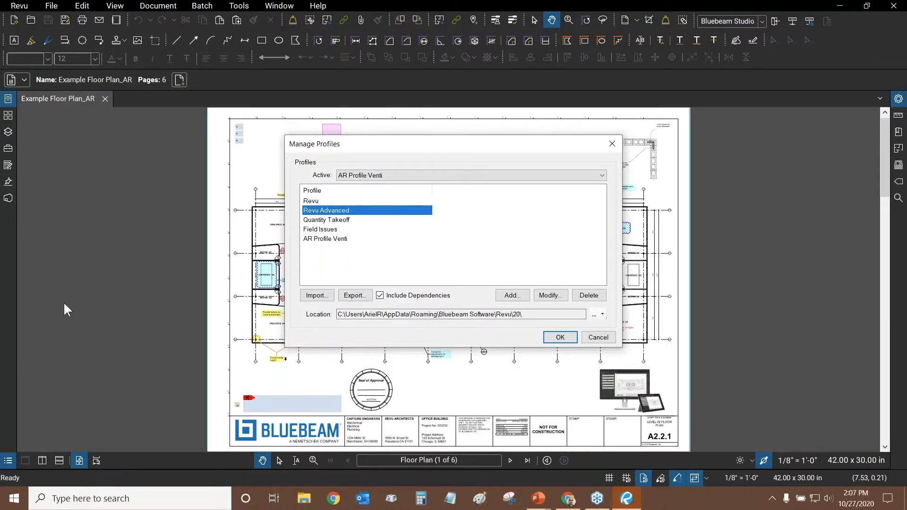
{"action": "left_click", "coordinate": [561, 337]}
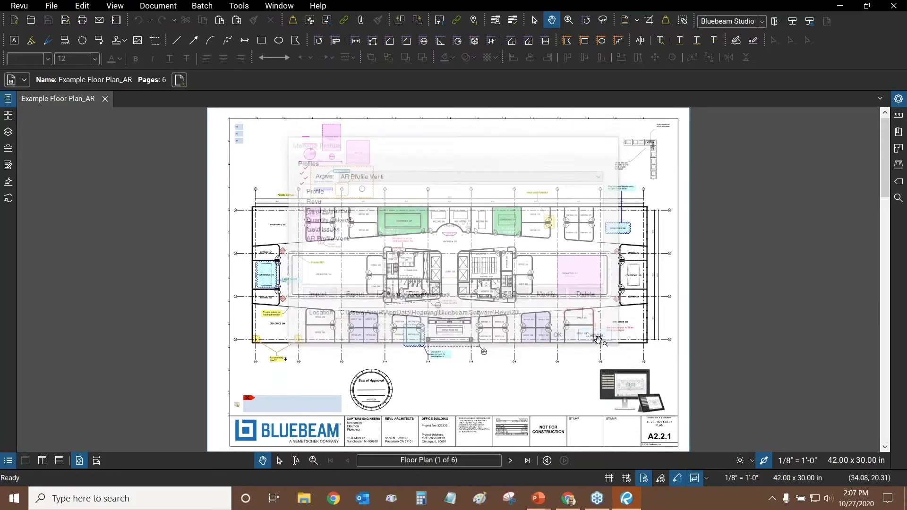
Open the profile manager and start adding a new profile, cancelling at the name prompt
{"action": "left_click", "coordinate": [19, 5]}
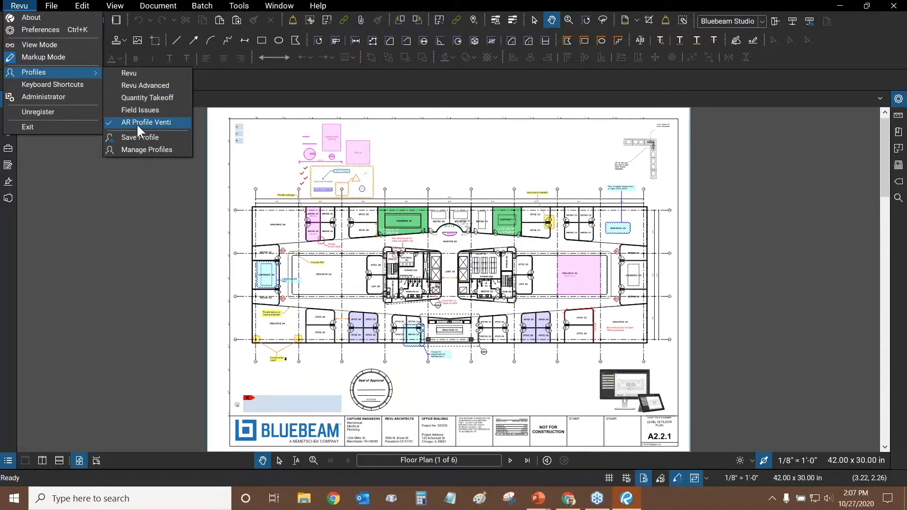
{"action": "left_click", "coordinate": [149, 147]}
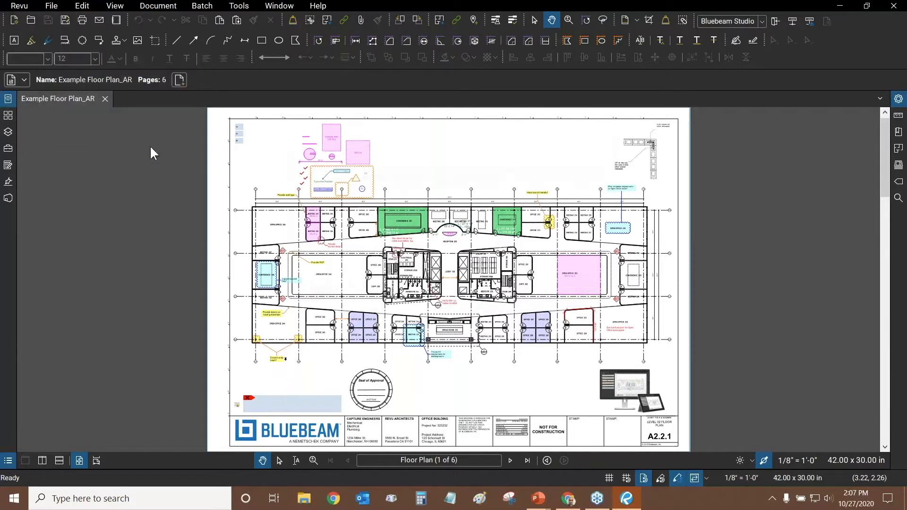
{"action": "left_click", "coordinate": [517, 300]}
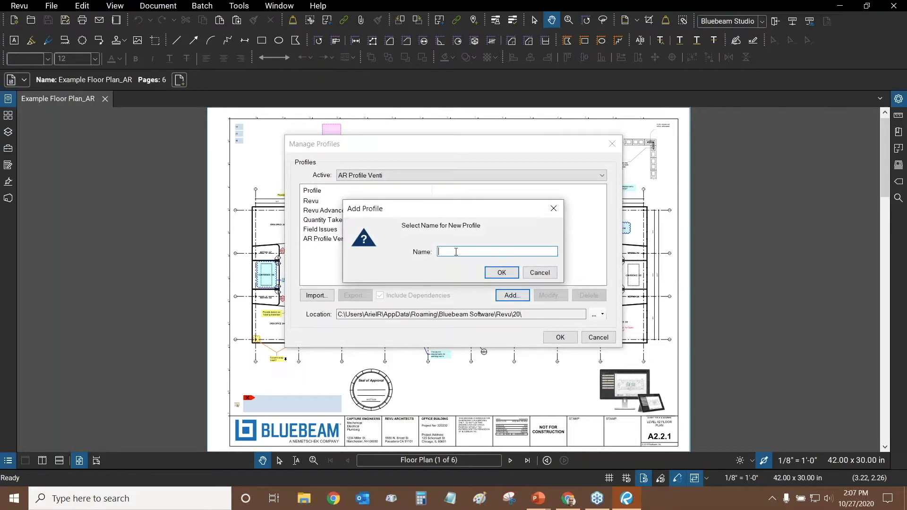
{"action": "left_click", "coordinate": [545, 277]}
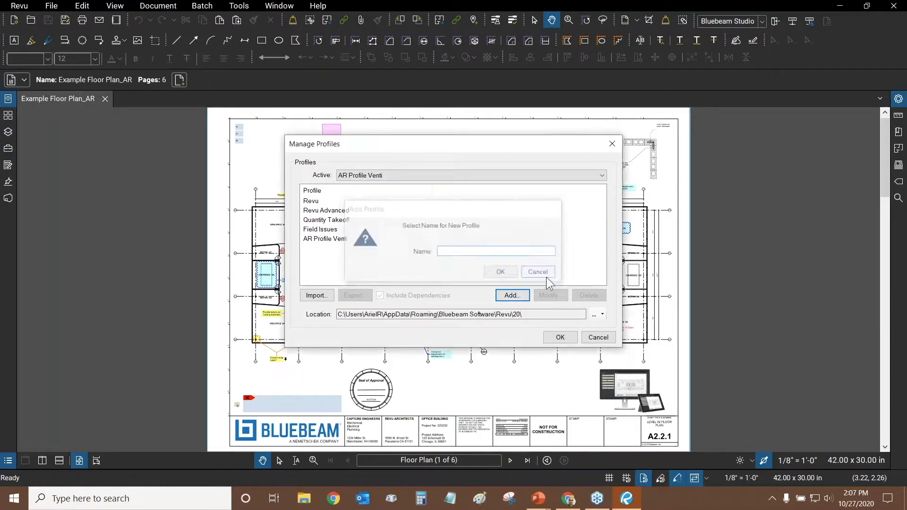
Start exporting AR Profile Venti with its dependencies as a Bluebeam Profile (*.bpx), cancel the export and close the profile manager
{"action": "left_click", "coordinate": [328, 240]}
{"action": "left_click", "coordinate": [328, 242]}
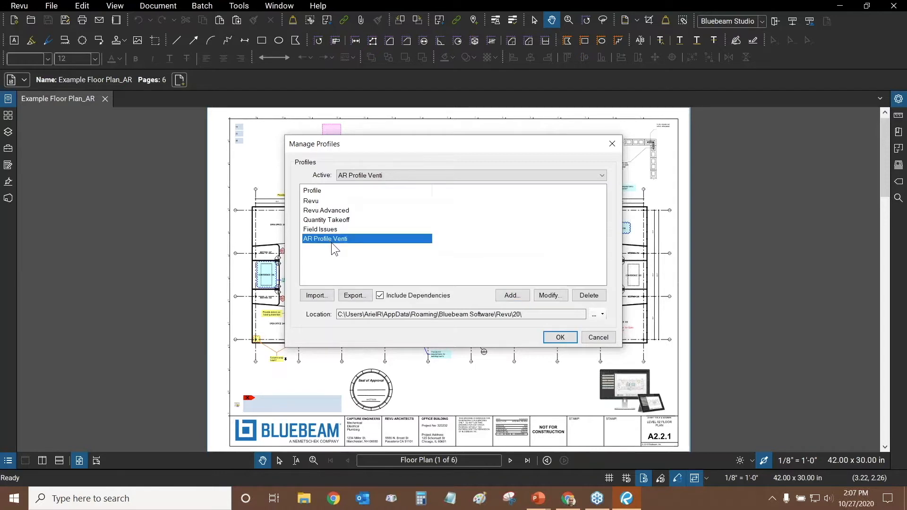
{"action": "left_click", "coordinate": [354, 297]}
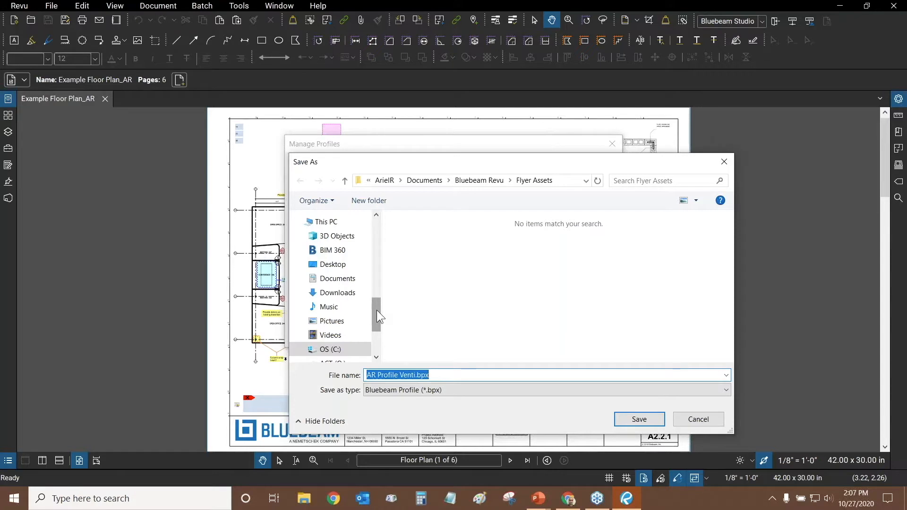
{"action": "left_click", "coordinate": [715, 424]}
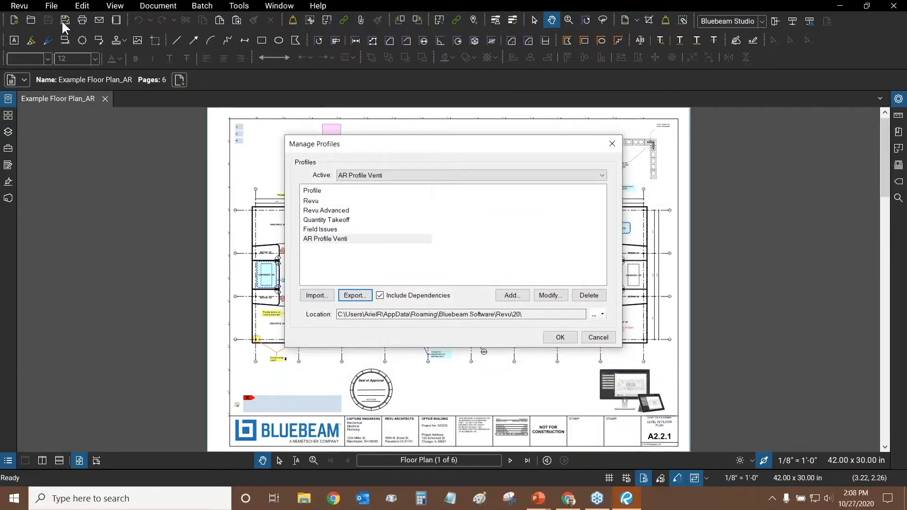
{"action": "left_click", "coordinate": [341, 242]}
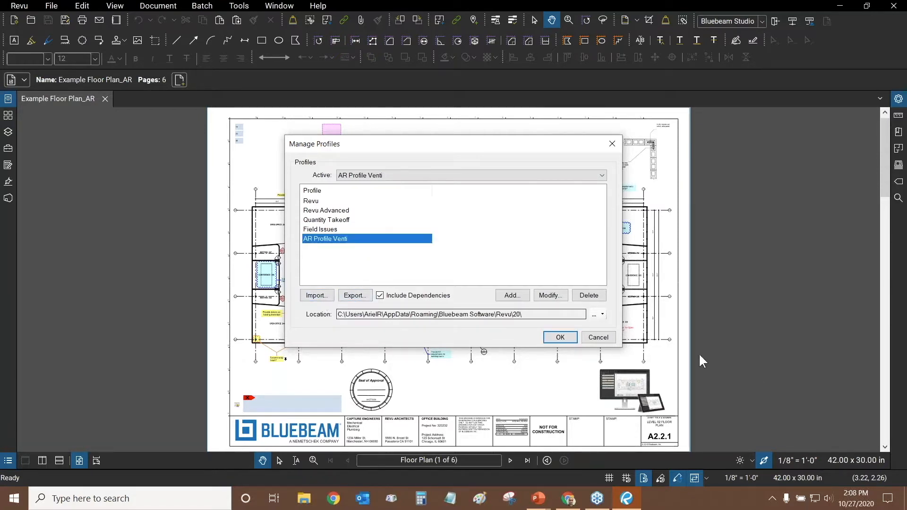
{"action": "left_click", "coordinate": [599, 338]}
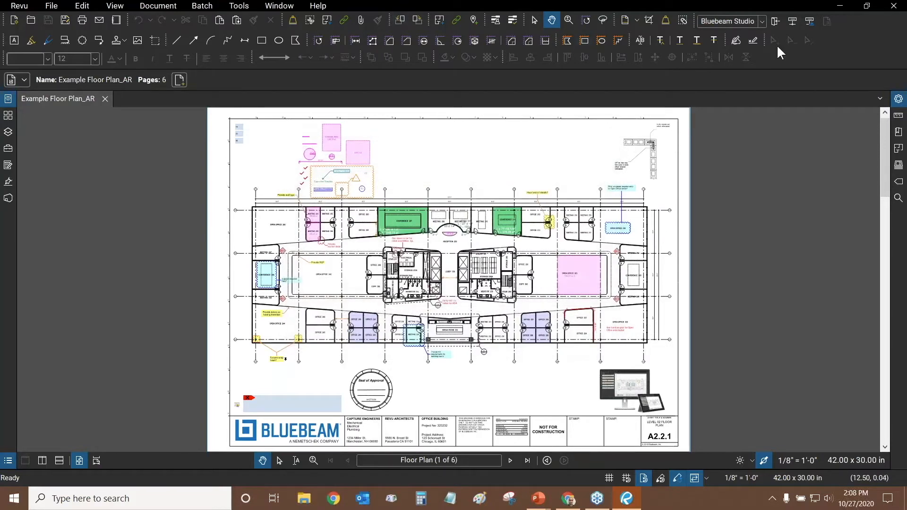
Hide the Status Bar and show it again
{"action": "left_click", "coordinate": [237, 6]}
{"action": "mouse_move", "coordinate": [290, 121]}
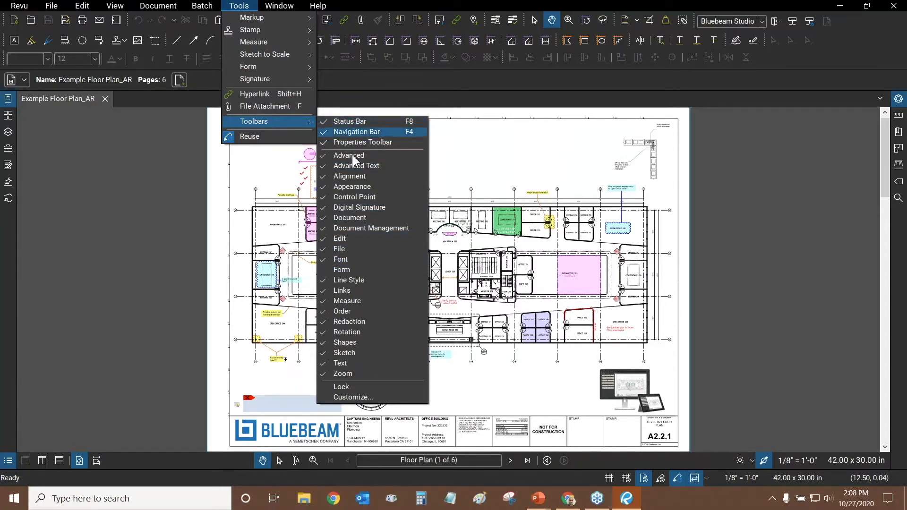
{"action": "left_click", "coordinate": [365, 123]}
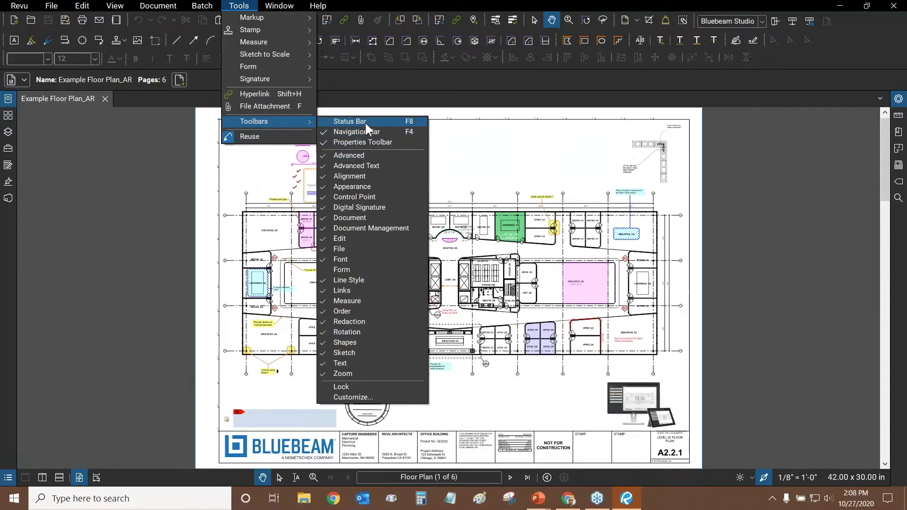
{"action": "left_click", "coordinate": [364, 122]}
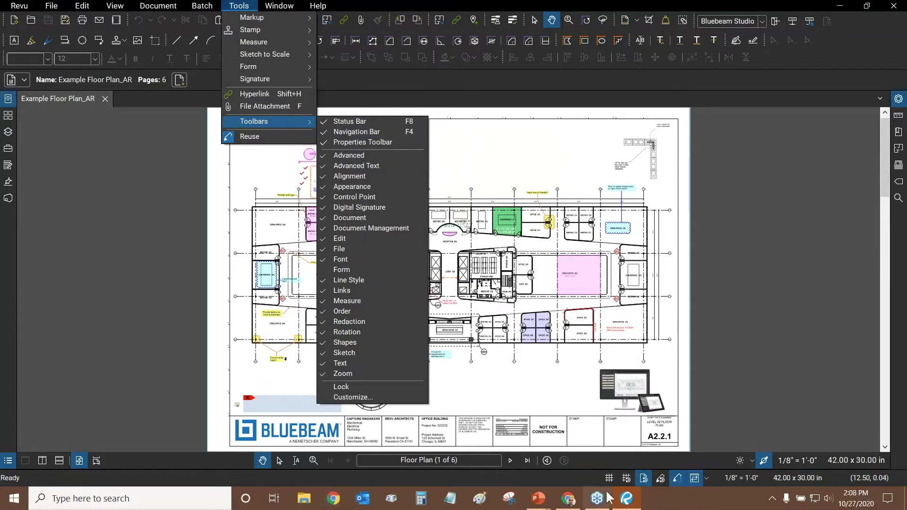
{"action": "left_click", "coordinate": [758, 338]}
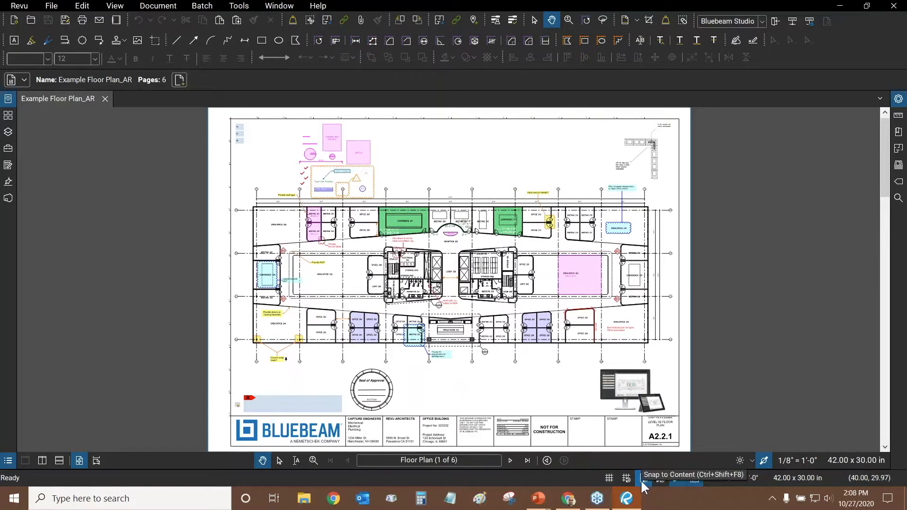
Examine how the Line tool snaps to drawing content at the end of gridline 05 and its grid bubble, without drawing
{"action": "scroll", "coordinate": [473, 165], "scroll_direction": "up", "scroll_amount": 4}
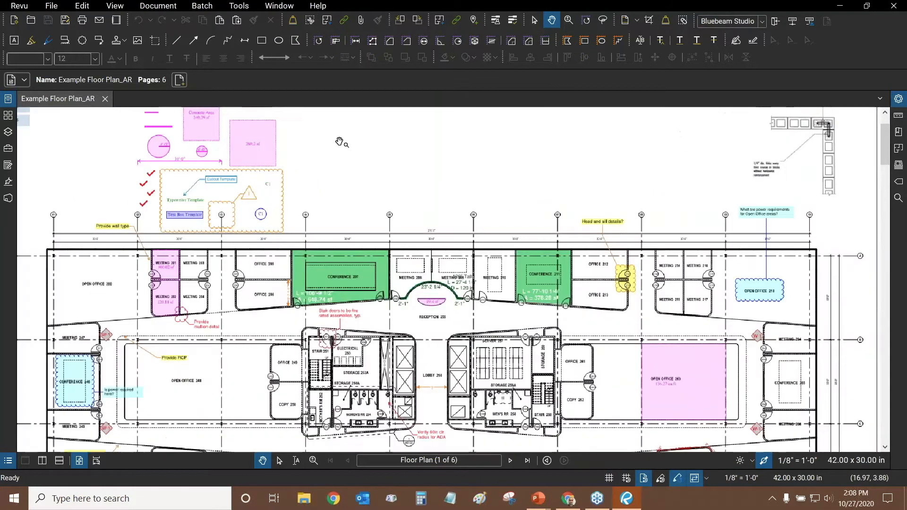
{"action": "left_click", "coordinate": [178, 40]}
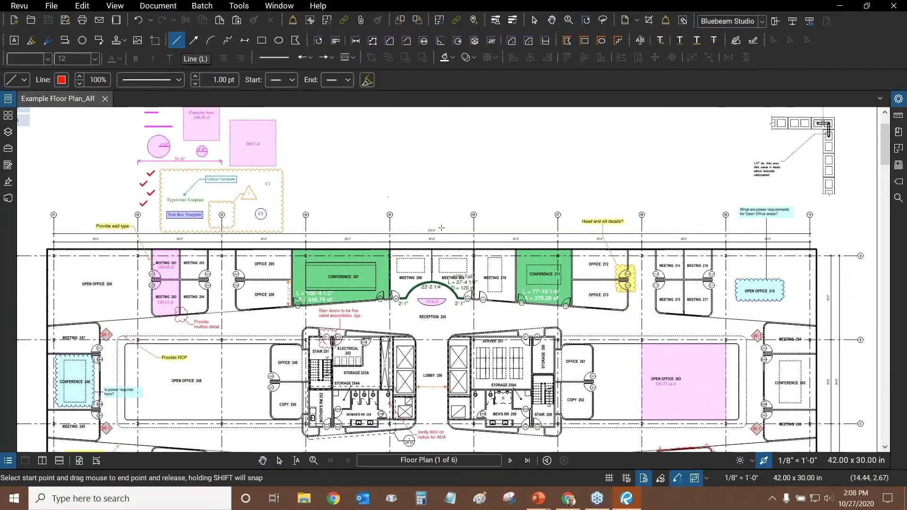
{"action": "scroll", "coordinate": [415, 211], "scroll_direction": "up", "scroll_amount": 7}
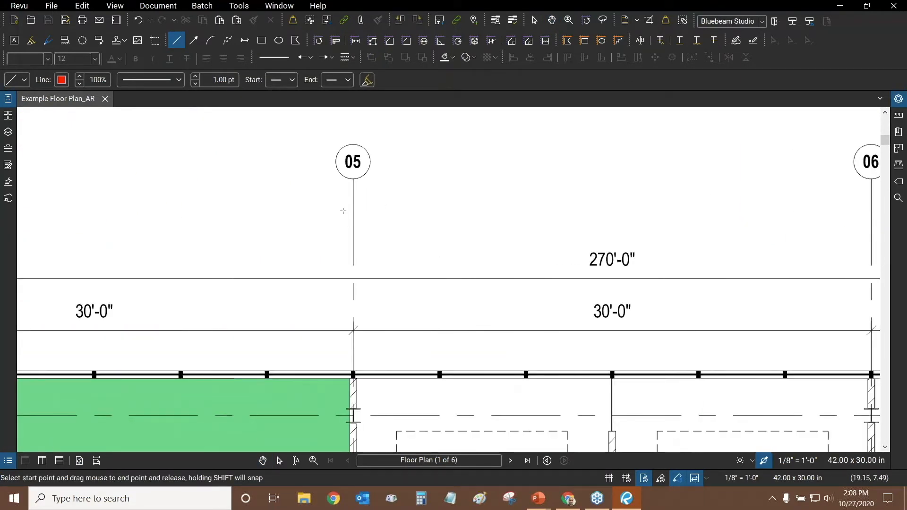
{"action": "scroll", "coordinate": [357, 193], "scroll_direction": "up", "scroll_amount": 3}
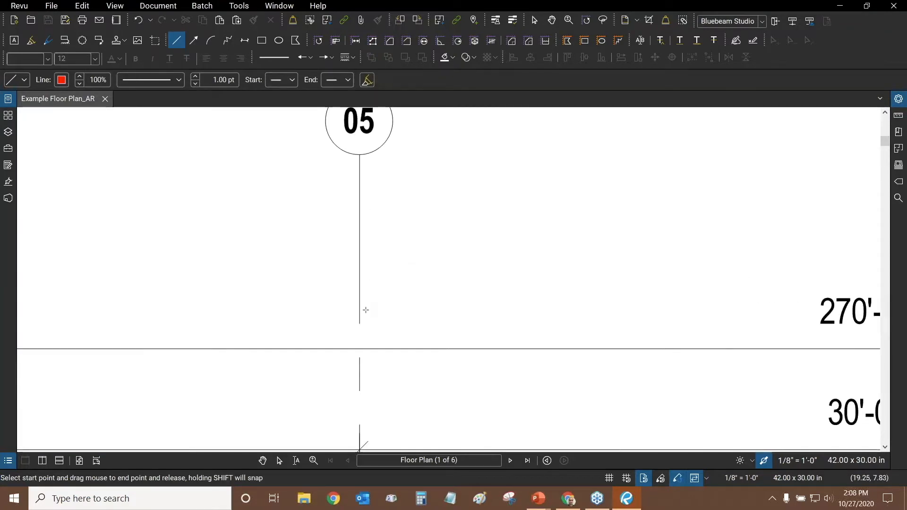
{"action": "left_click_drag", "start_coordinate": [362, 324], "coordinate": [353, 355]}
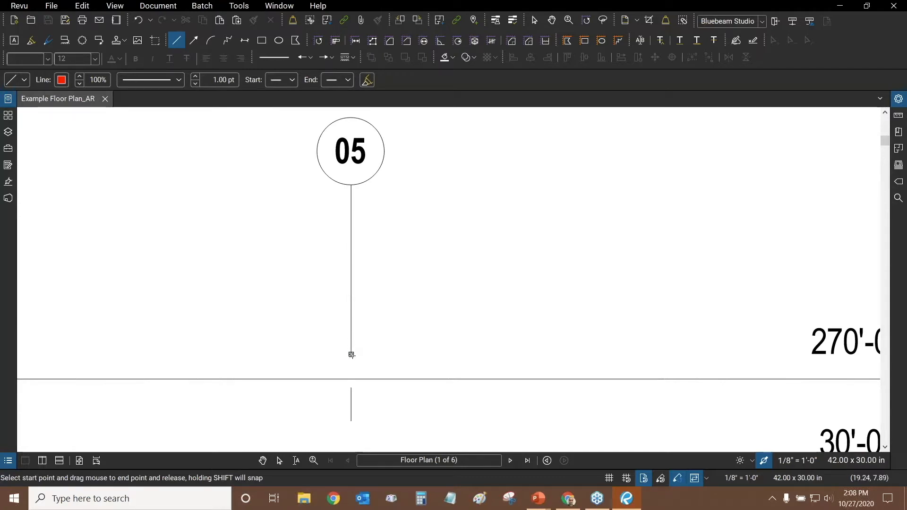
{"action": "scroll", "coordinate": [364, 269], "scroll_direction": "down", "scroll_amount": 2}
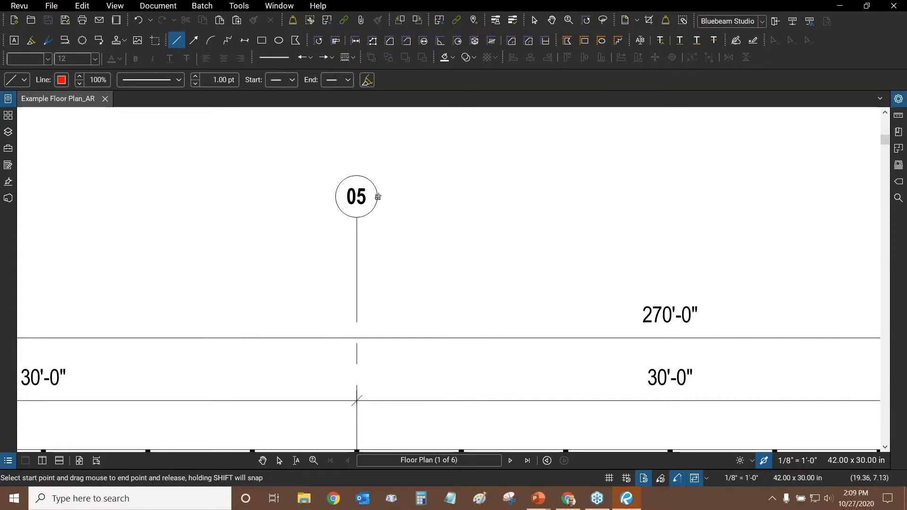
{"action": "left_click_drag", "start_coordinate": [557, 267], "coordinate": [274, 249]}
{"action": "scroll", "coordinate": [237, 284], "scroll_direction": "down", "scroll_amount": 5}
{"action": "key", "text": "Escape"}
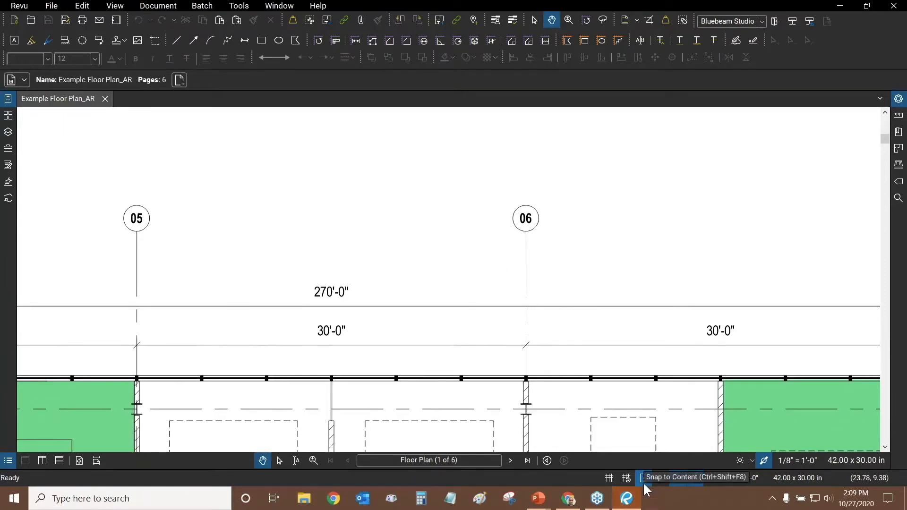
{"action": "scroll", "coordinate": [528, 302], "scroll_direction": "up", "scroll_amount": 3}
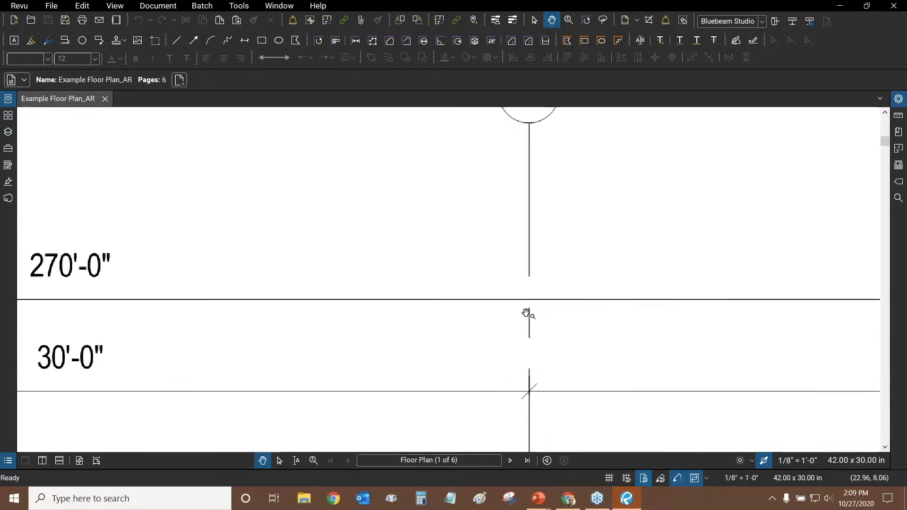
{"action": "scroll", "coordinate": [496, 340], "scroll_direction": "down", "scroll_amount": 5}
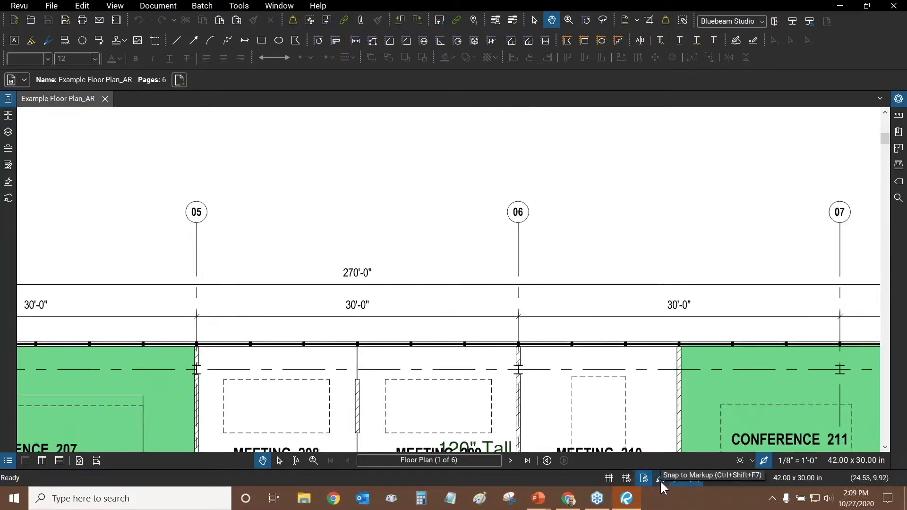
Draw a line from the point aligned with the Concrete Area's top edge and the 269.2 sf area's right edge to the latter's upper-left corner
{"action": "left_click_drag", "start_coordinate": [90, 116], "coordinate": [510, 324]}
{"action": "scroll", "coordinate": [506, 321], "scroll_direction": "down", "scroll_amount": 5}
{"action": "left_click_drag", "start_coordinate": [422, 287], "coordinate": [472, 274]}
{"action": "scroll", "coordinate": [411, 282], "scroll_direction": "up", "scroll_amount": 3}
{"action": "left_click_drag", "start_coordinate": [448, 200], "coordinate": [460, 219]}
{"action": "left_click", "coordinate": [176, 40]}
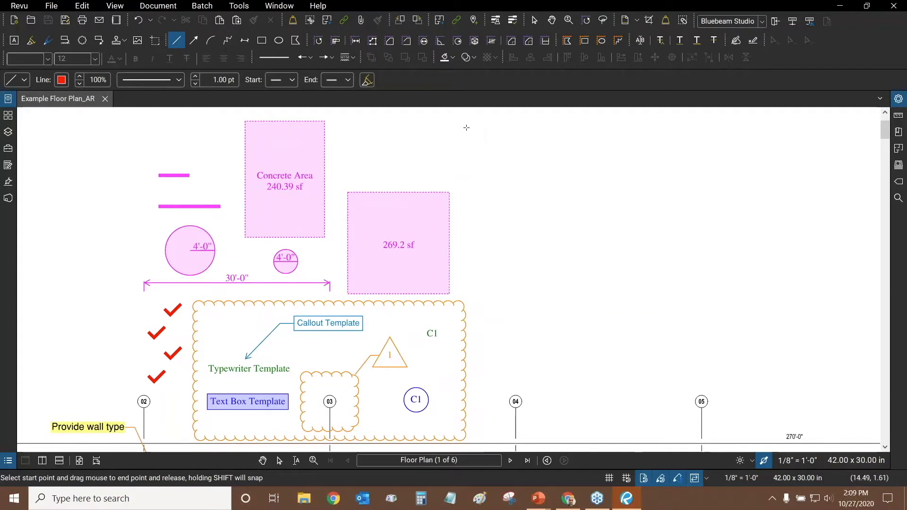
{"action": "left_click_drag", "start_coordinate": [449, 148], "coordinate": [461, 205]}
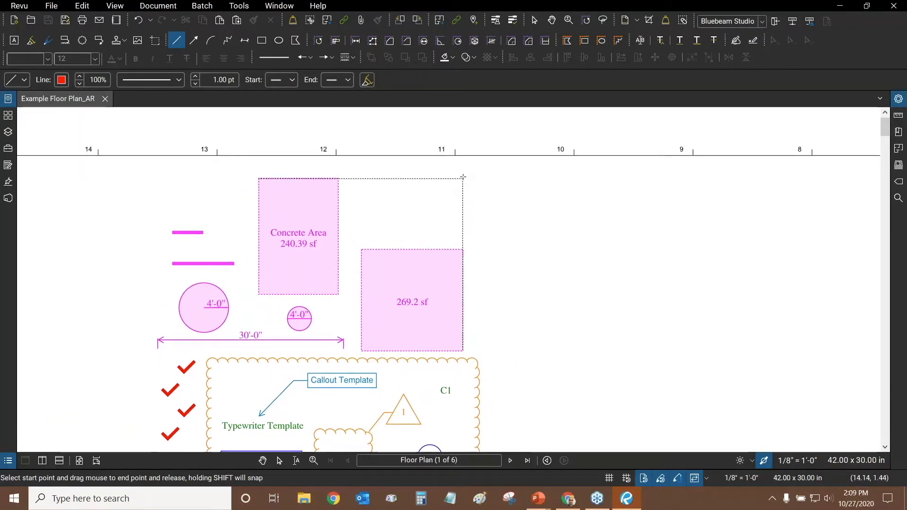
{"action": "left_click_drag", "start_coordinate": [463, 178], "coordinate": [361, 249]}
Delete the diagonal line above the 269.2 sf area markup
{"action": "left_click", "coordinate": [447, 195]}
{"action": "key", "text": "Escape"}
{"action": "left_click", "coordinate": [440, 197]}
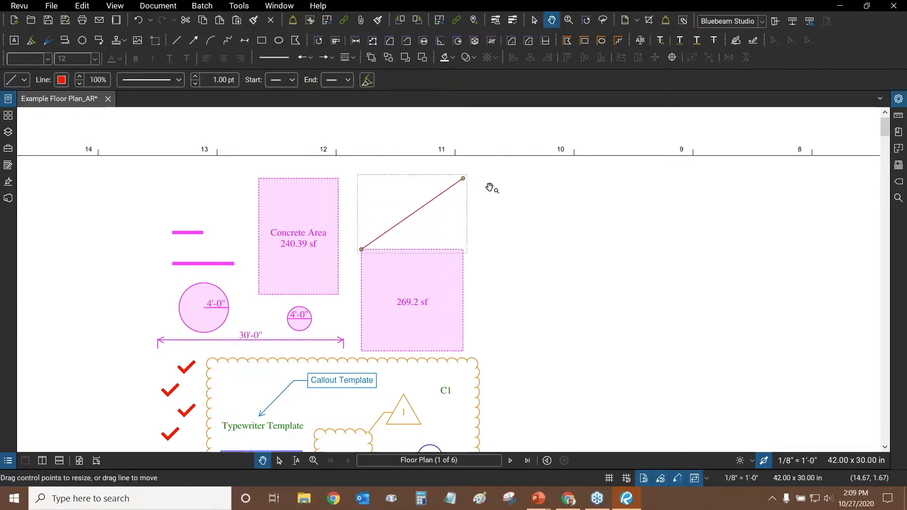
{"action": "key", "text": "Delete"}
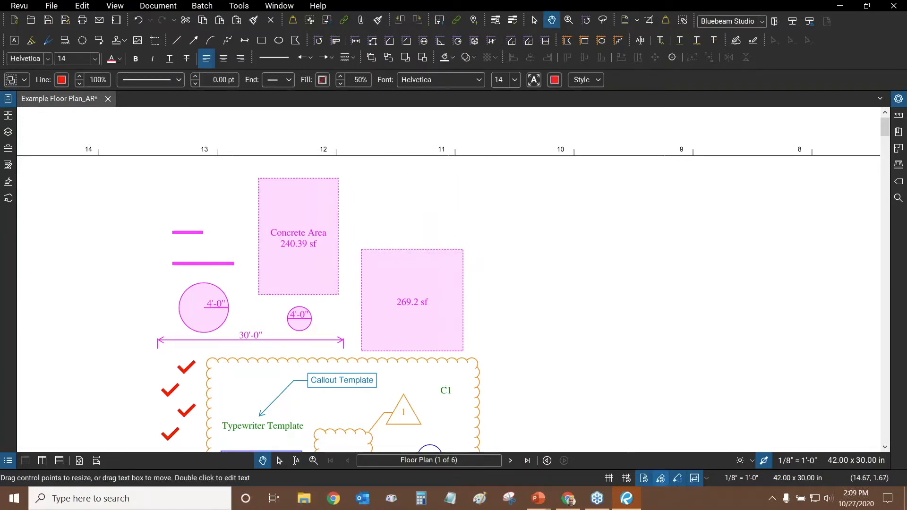
Turn off Snap to Markup and draw several red diagonal lines in the blank area beside the 269.2 sf area markup
{"action": "left_click", "coordinate": [663, 475]}
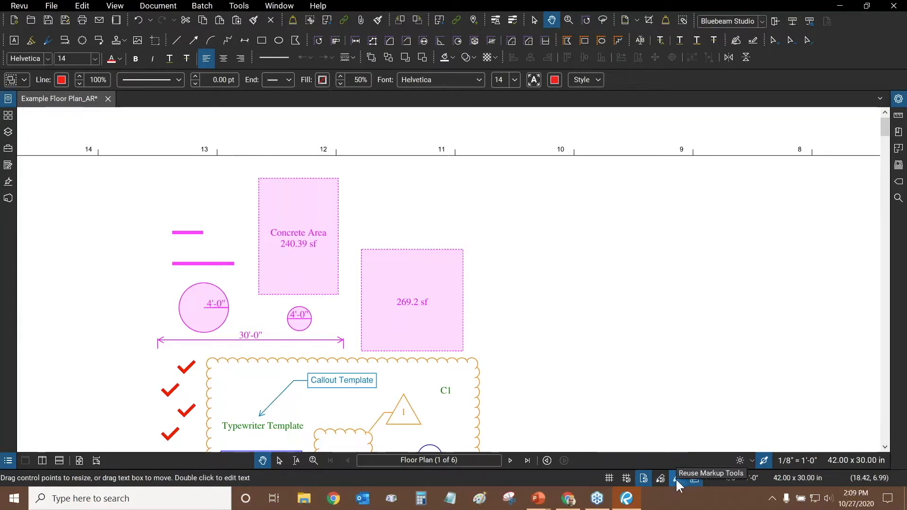
{"action": "left_click", "coordinate": [177, 40]}
{"action": "mouse_move", "coordinate": [458, 217]}
{"action": "left_mouse_down"}
{"action": "mouse_move", "coordinate": [723, 162]}
{"action": "mouse_move", "coordinate": [696, 186]}
{"action": "left_mouse_up"}
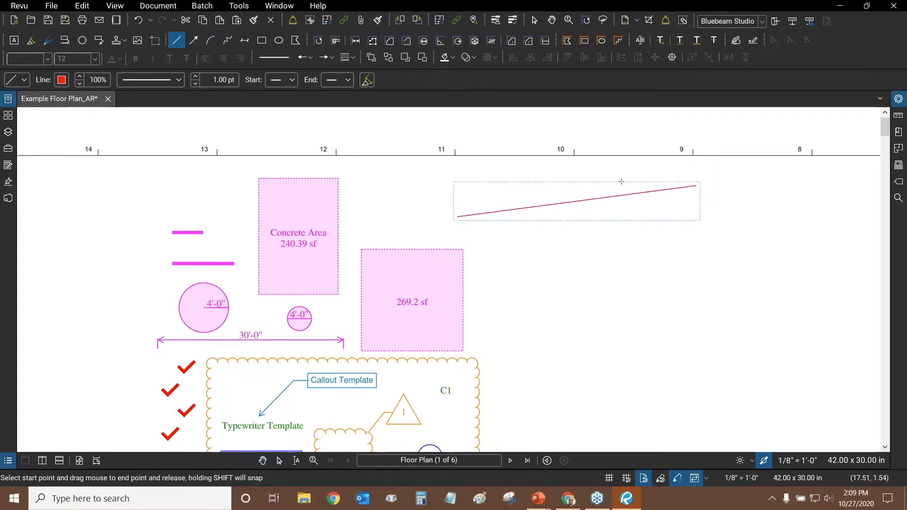
{"action": "left_click_drag", "start_coordinate": [537, 297], "coordinate": [796, 251]}
{"action": "mouse_move", "coordinate": [701, 340]}
{"action": "left_mouse_down"}
{"action": "mouse_move", "coordinate": [773, 338]}
{"action": "mouse_move", "coordinate": [646, 392]}
{"action": "left_mouse_up"}
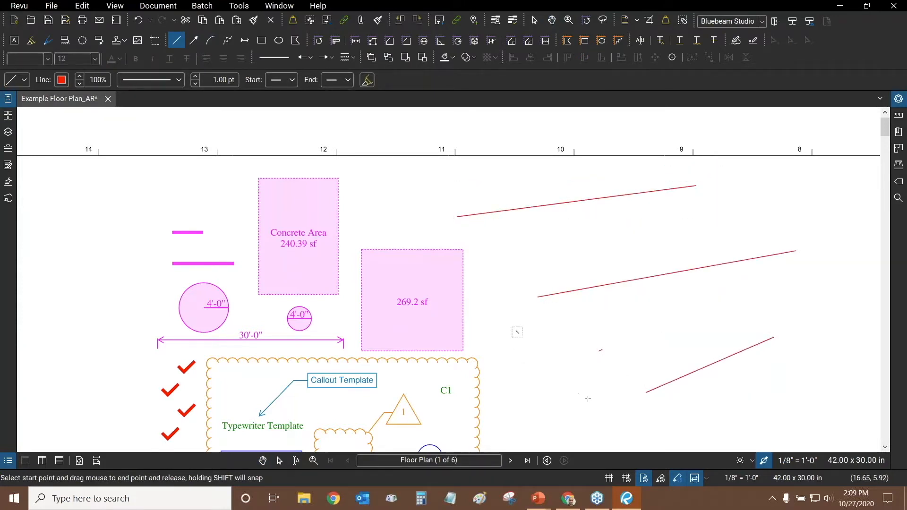
{"action": "mouse_move", "coordinate": [513, 382]}
{"action": "left_mouse_down"}
{"action": "mouse_move", "coordinate": [608, 334]}
{"action": "mouse_move", "coordinate": [611, 314]}
{"action": "left_mouse_up"}
{"action": "left_click_drag", "start_coordinate": [718, 294], "coordinate": [625, 358]}
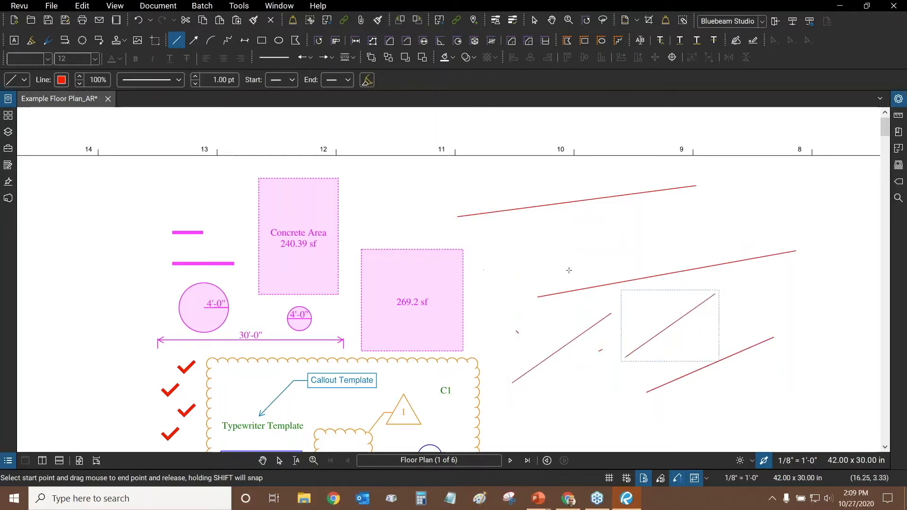
{"action": "left_click_drag", "start_coordinate": [574, 261], "coordinate": [419, 239]}
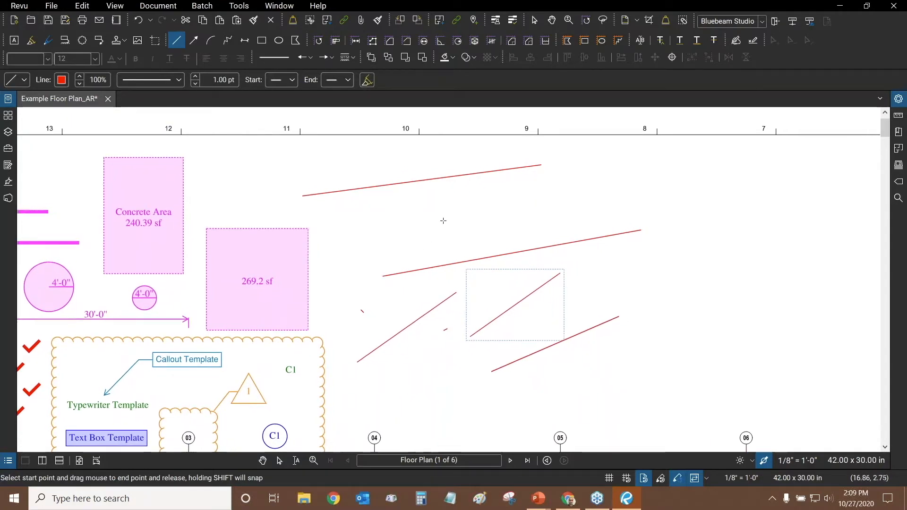
{"action": "key", "text": "Escape"}
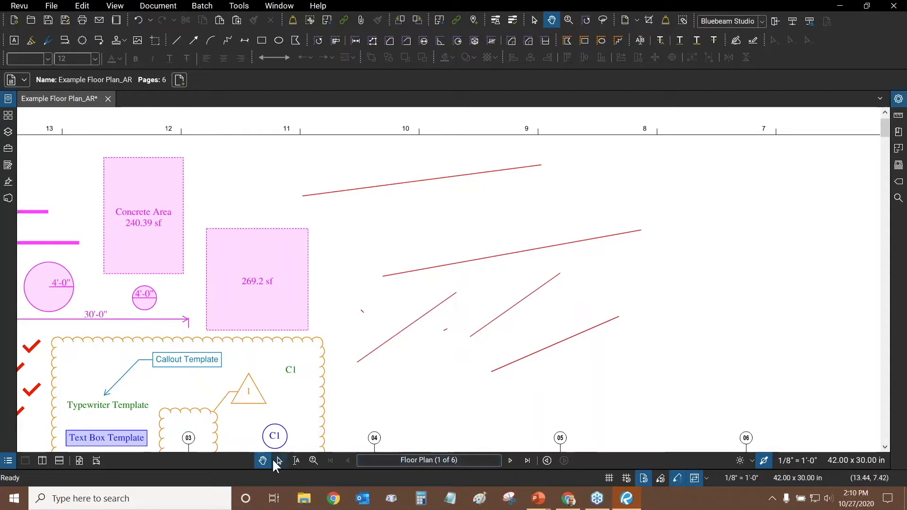
Draw a short horizontal line between the two uppermost diagonal lines
{"action": "left_click", "coordinate": [176, 40]}
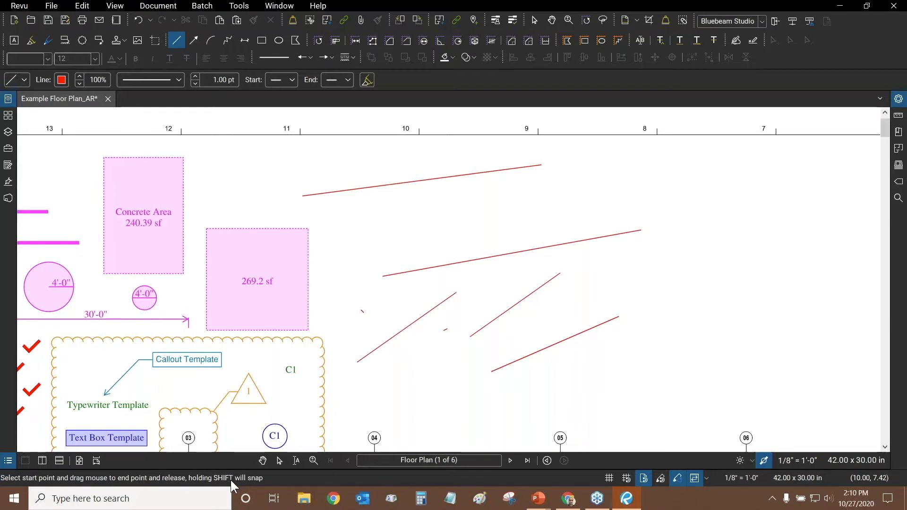
{"action": "left_click_drag", "start_coordinate": [424, 205], "coordinate": [518, 208]}
{"action": "key", "text": "Escape"}
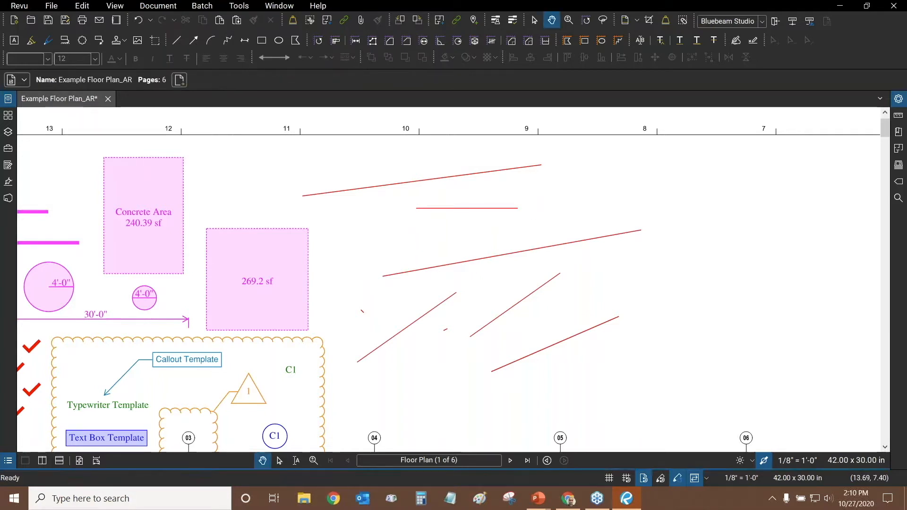
Delete all the red lines beside the 269.2 sf area markup in one selection
{"action": "left_click", "coordinate": [279, 461]}
{"action": "scroll", "coordinate": [560, 261], "scroll_direction": "down", "scroll_amount": 2}
{"action": "mouse_move", "coordinate": [660, 169]}
{"action": "left_mouse_down"}
{"action": "mouse_move", "coordinate": [474, 320]}
{"action": "mouse_move", "coordinate": [421, 345]}
{"action": "left_mouse_up"}
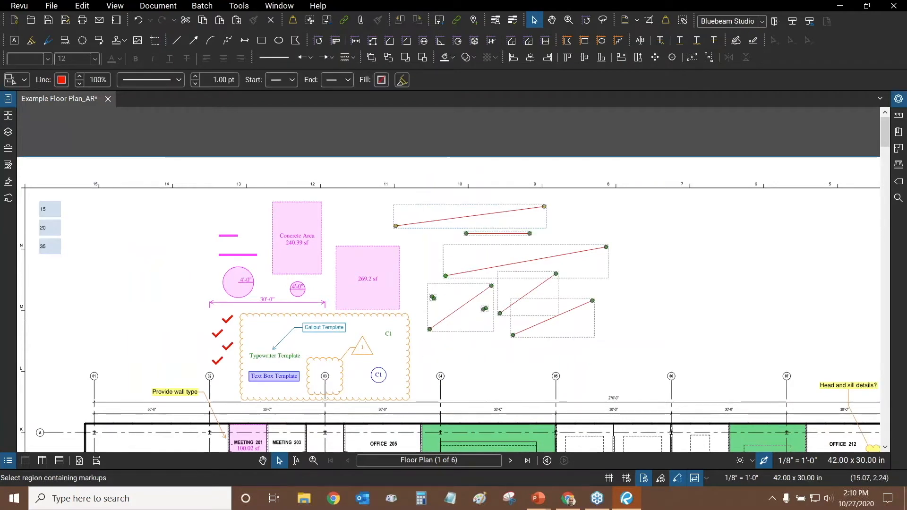
{"action": "scroll", "coordinate": [467, 226], "scroll_direction": "up", "scroll_amount": 2}
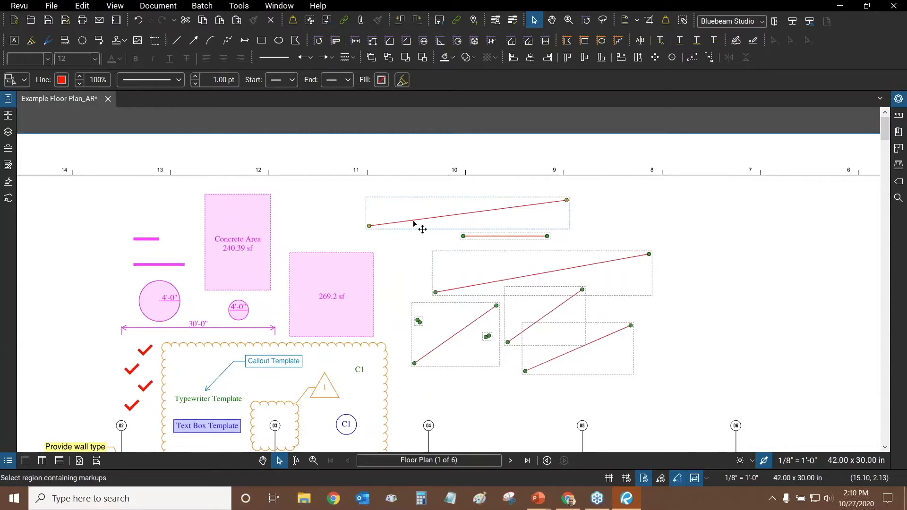
{"action": "key", "text": "Delete"}
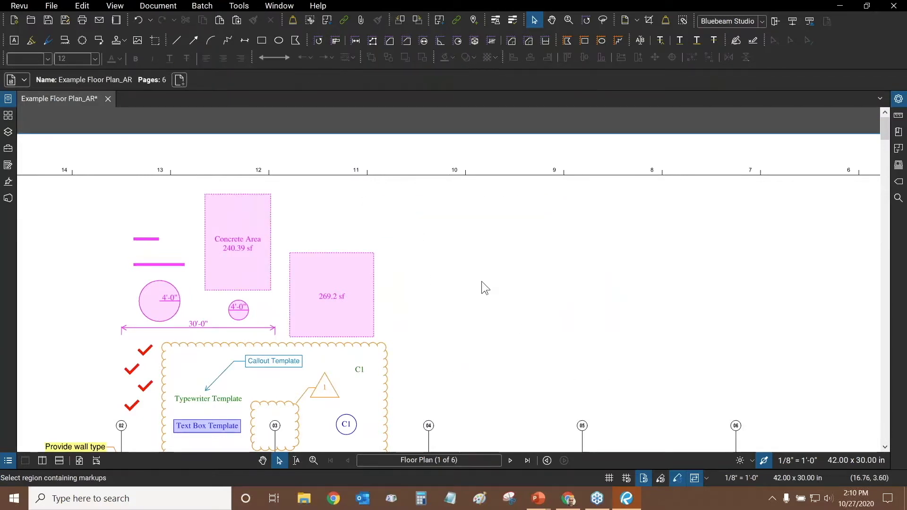
Show the Form toolbar
{"action": "key", "text": "ctrl+0"}
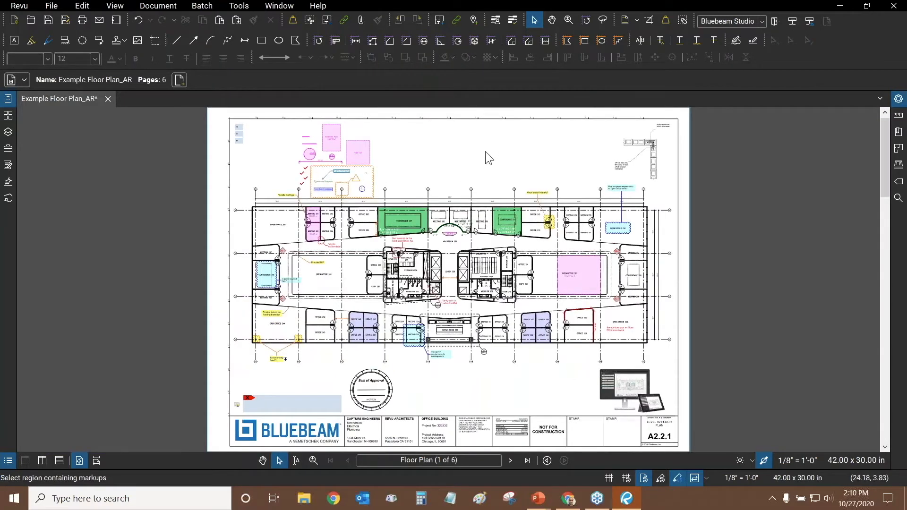
{"action": "left_click", "coordinate": [240, 5]}
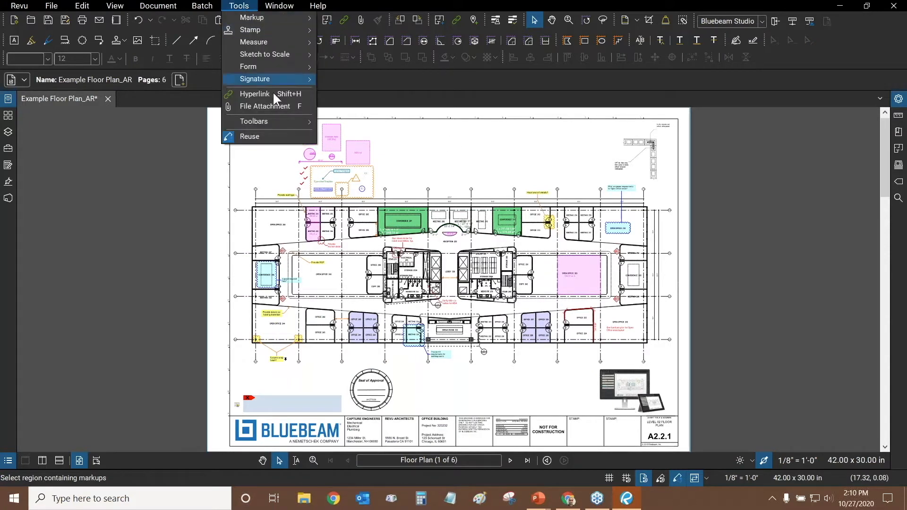
{"action": "mouse_move", "coordinate": [263, 121]}
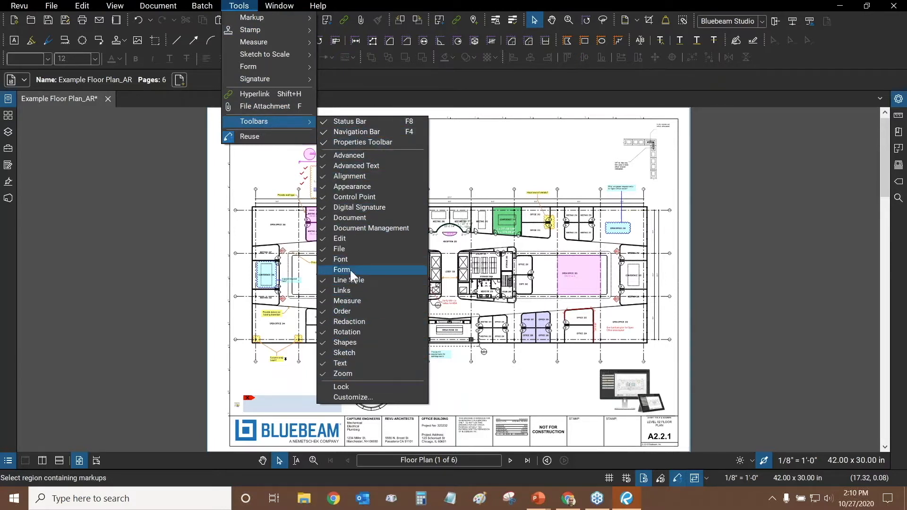
{"action": "left_click", "coordinate": [325, 271]}
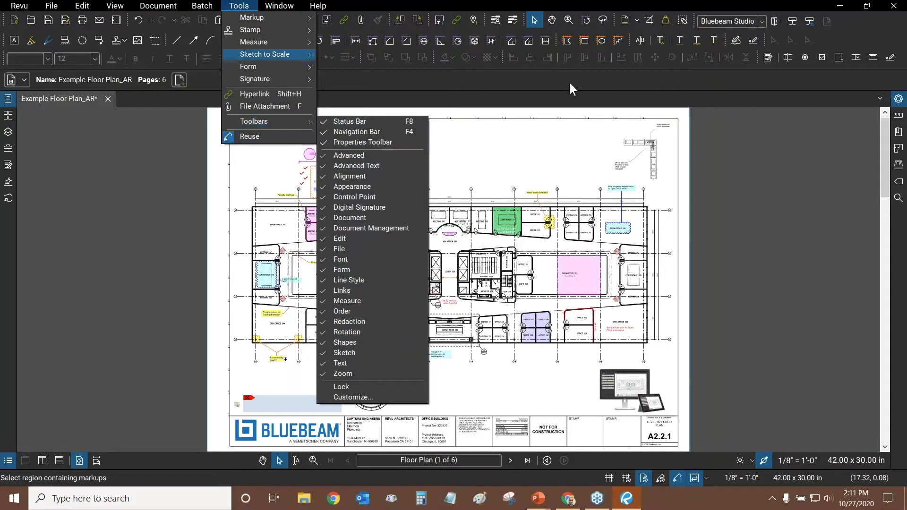
{"action": "mouse_move", "coordinate": [265, 53]}
{"action": "left_click", "coordinate": [495, 76]}
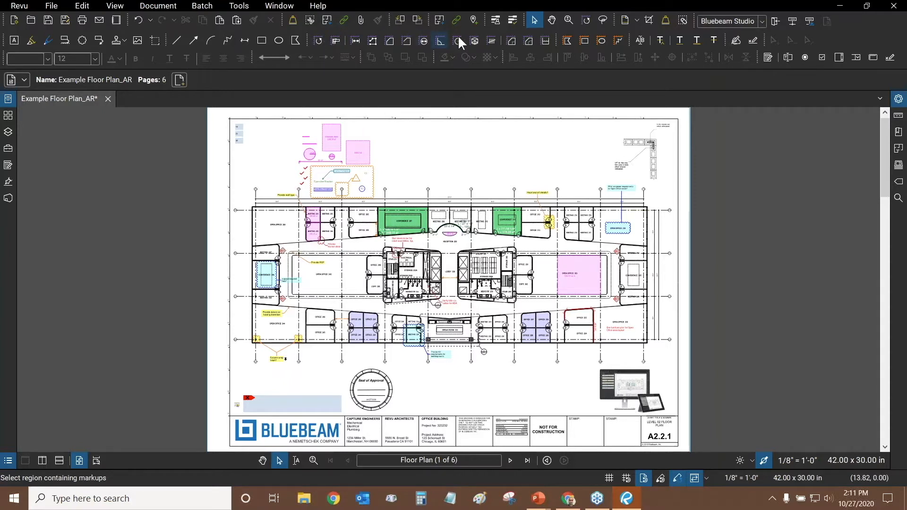
Review the list of available profiles without switching from AR Profile Venti
{"action": "left_click", "coordinate": [19, 6]}
{"action": "mouse_move", "coordinate": [32, 71]}
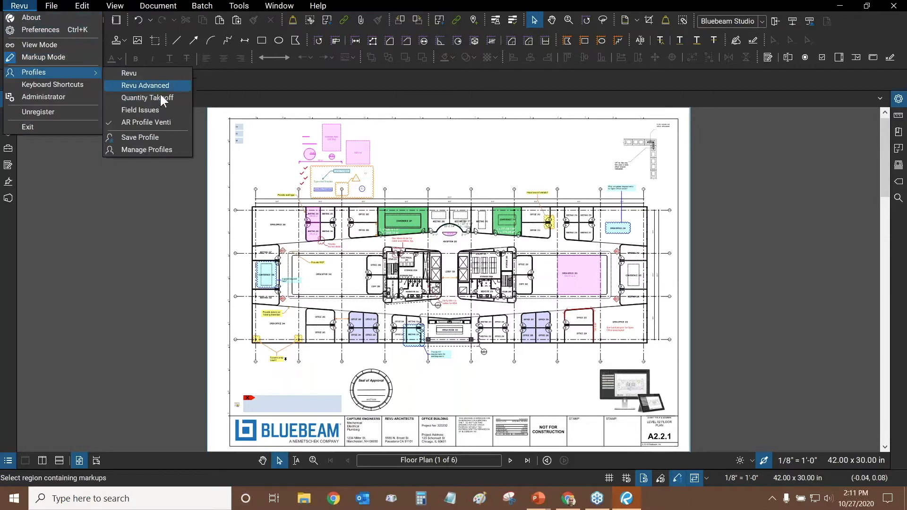
{"action": "left_click", "coordinate": [135, 84]}
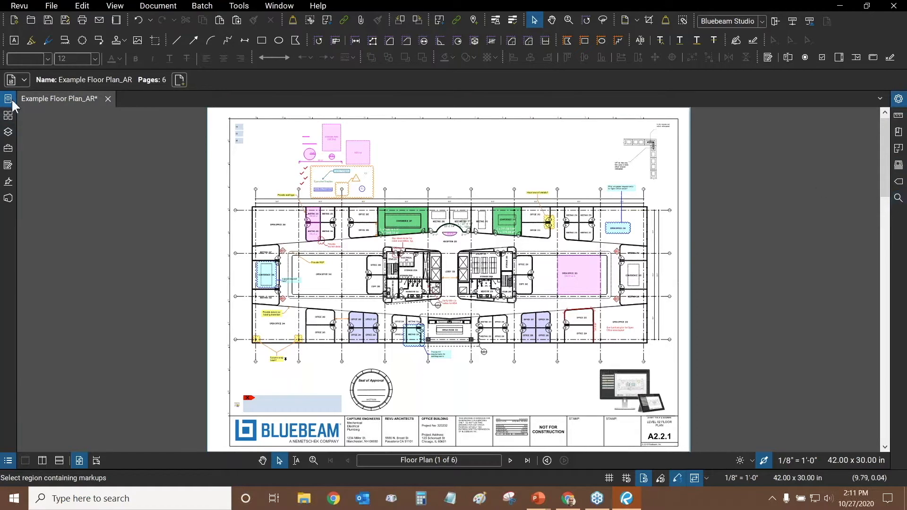
Open the Properties and Tool Chest panels and examine the properties of the blue text box tool in AR Tools
{"action": "left_click", "coordinate": [897, 100]}
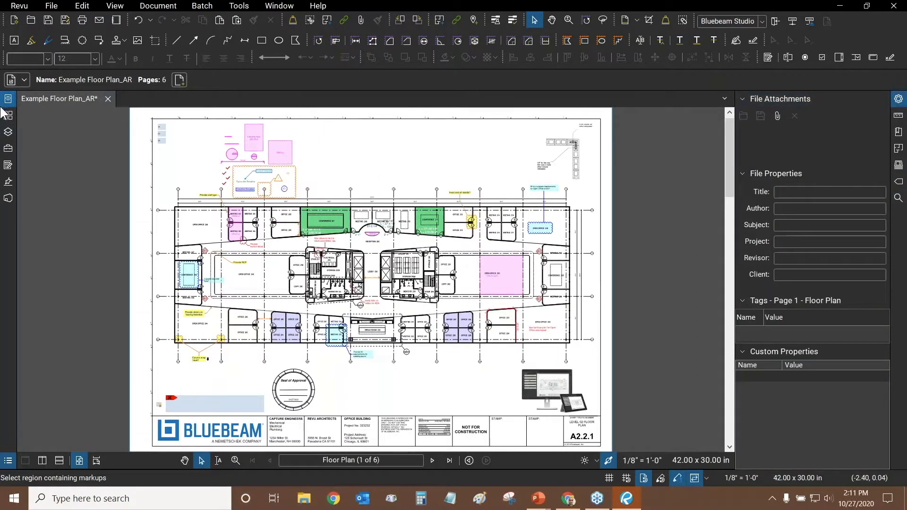
{"action": "left_click", "coordinate": [9, 150]}
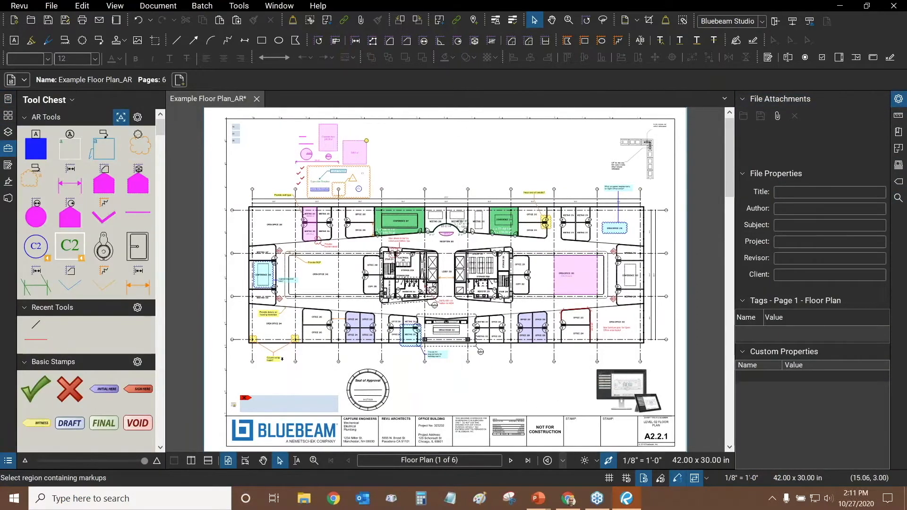
{"action": "left_click", "coordinate": [32, 150]}
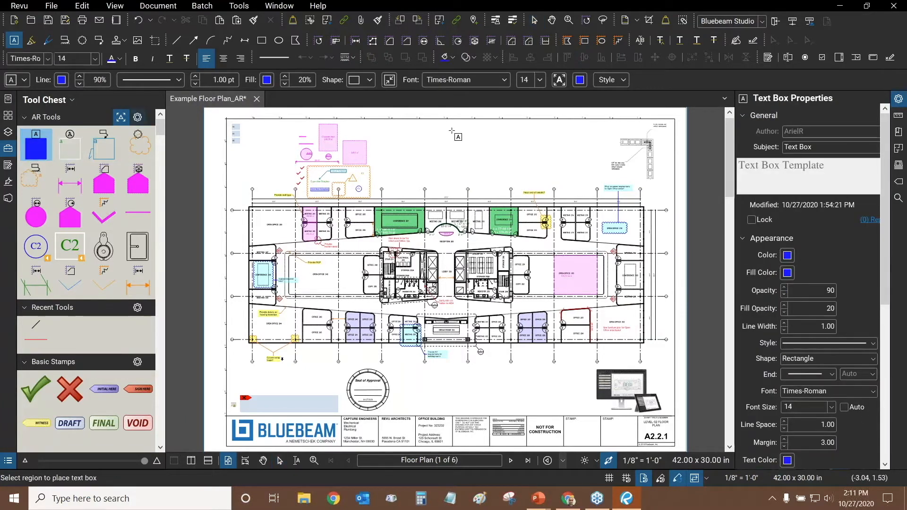
{"action": "scroll", "coordinate": [888, 309], "scroll_direction": "down", "scroll_amount": 3}
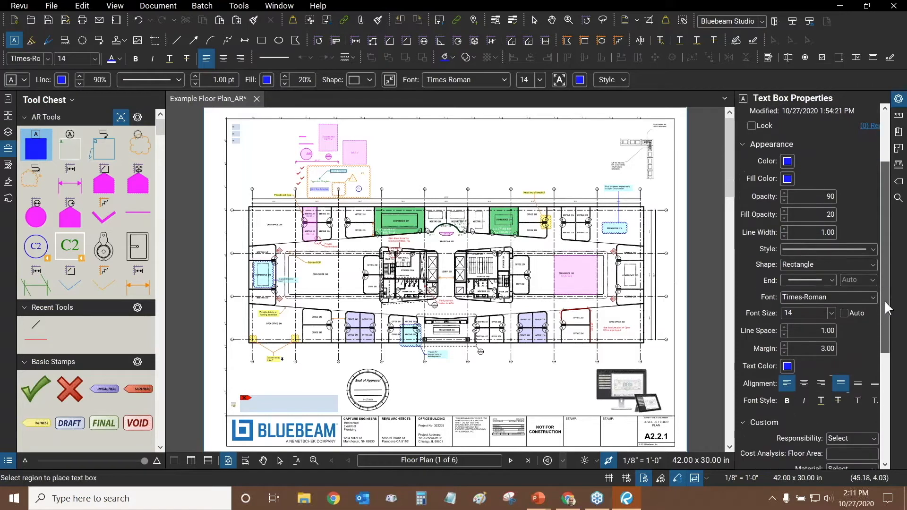
{"action": "scroll", "coordinate": [888, 309], "scroll_direction": "down", "scroll_amount": 1}
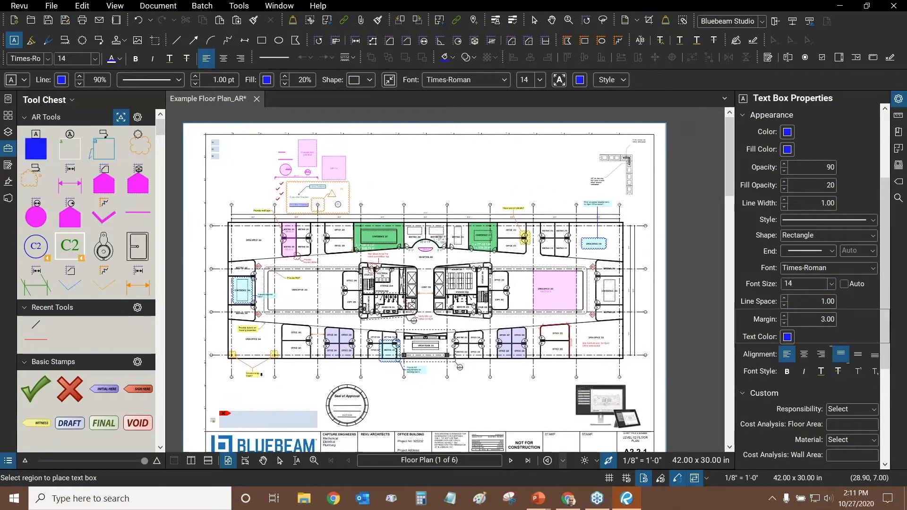
{"action": "key", "text": "Escape"}
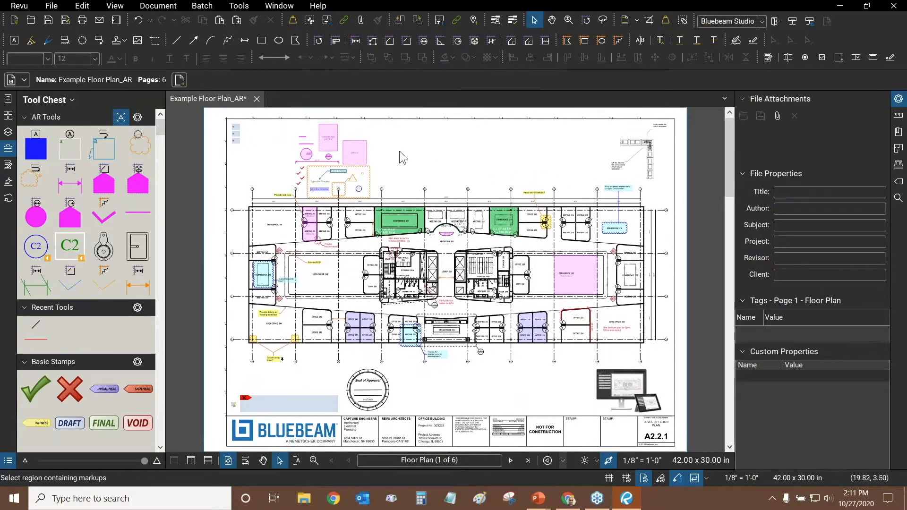
Collapse the Properties and Tool Chest panels
{"action": "double_click", "coordinate": [734, 162]}
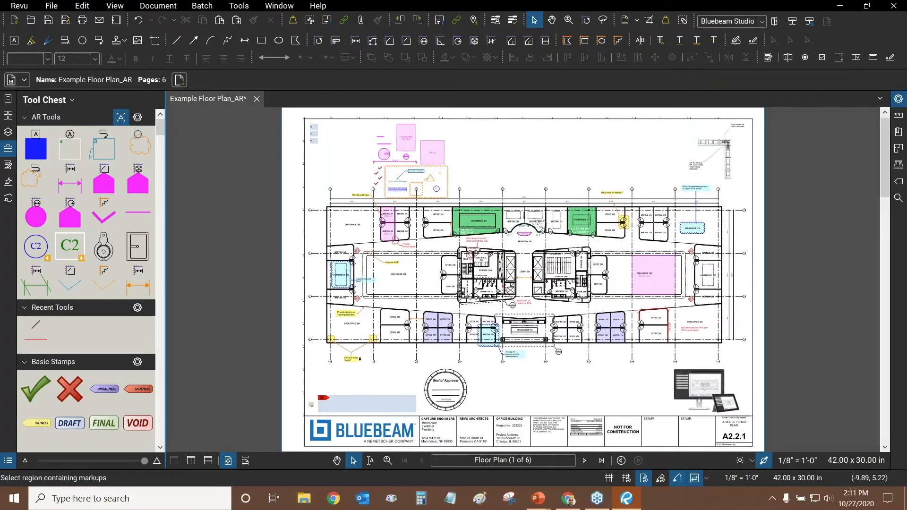
{"action": "double_click", "coordinate": [164, 170]}
Switch to the presentation to view the Webinar Overview slide, and return to the floor plan in Revu
{"action": "key", "text": "alt+Tab"}
{"action": "key", "text": "alt+Tab"}
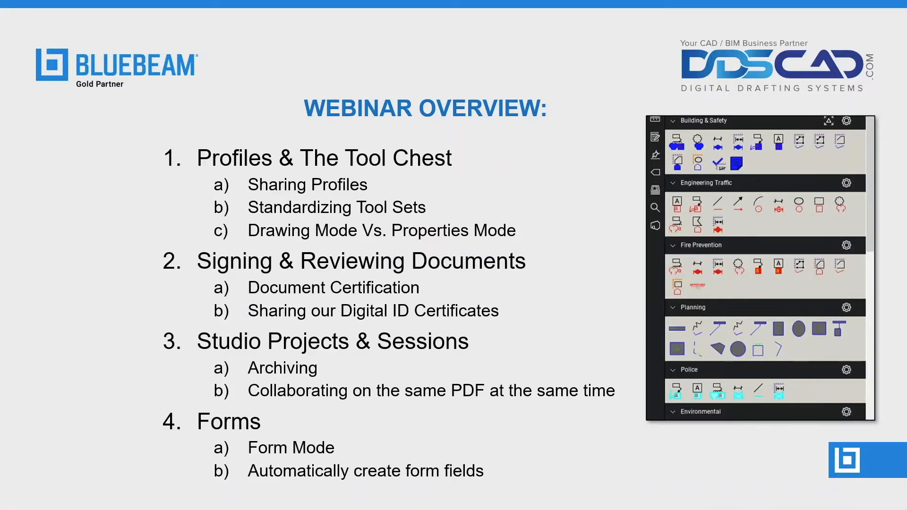
{"action": "key", "text": "alt+Tab"}
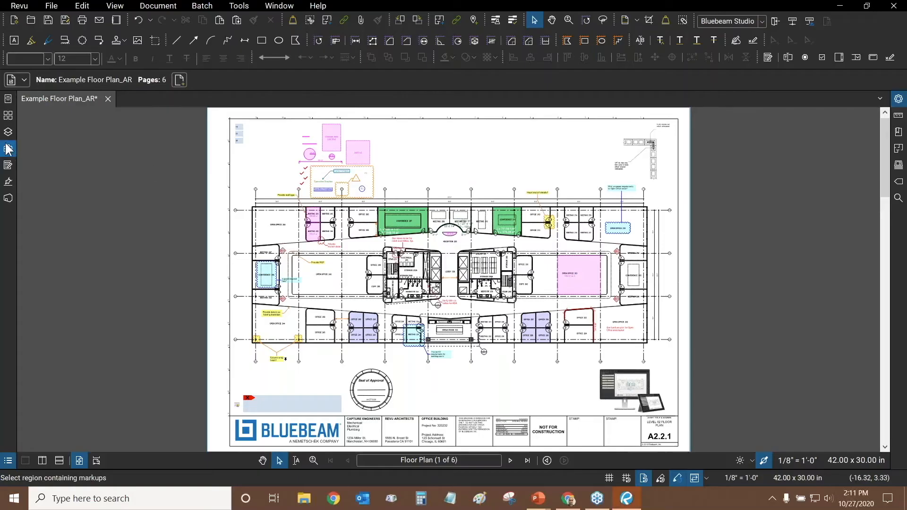
Reopen the Tool Chest and Properties panels and examine the tool sets from AR Tools through Landscaping Tools, Trees, People and Security & CCTV
{"action": "left_click", "coordinate": [8, 150]}
{"action": "left_click", "coordinate": [898, 98]}
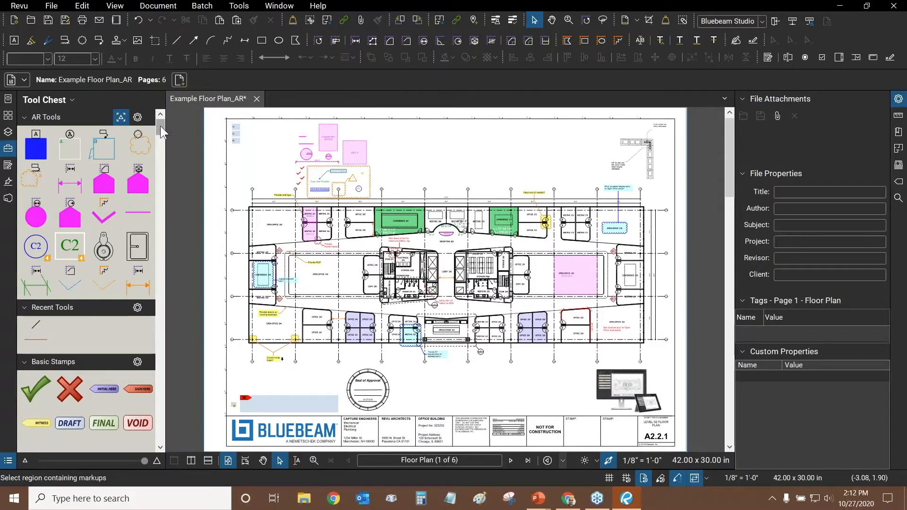
{"action": "left_click_drag", "start_coordinate": [160, 126], "coordinate": [131, 329]}
{"action": "scroll", "coordinate": [131, 330], "scroll_direction": "down", "scroll_amount": 5}
{"action": "scroll", "coordinate": [128, 339], "scroll_direction": "up", "scroll_amount": 5}
{"action": "scroll", "coordinate": [137, 336], "scroll_direction": "down", "scroll_amount": 10}
{"action": "scroll", "coordinate": [127, 384], "scroll_direction": "up", "scroll_amount": 3}
{"action": "scroll", "coordinate": [133, 373], "scroll_direction": "down", "scroll_amount": 4}
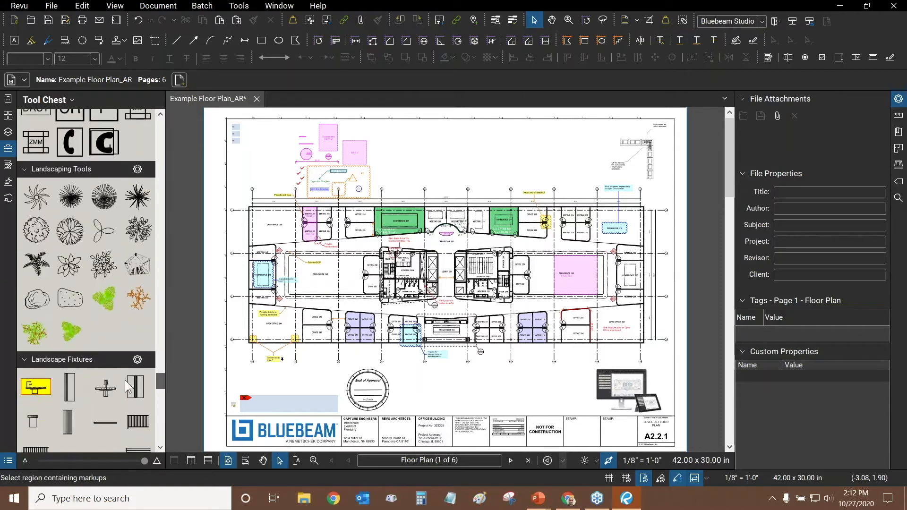
{"action": "scroll", "coordinate": [123, 381], "scroll_direction": "down", "scroll_amount": 10}
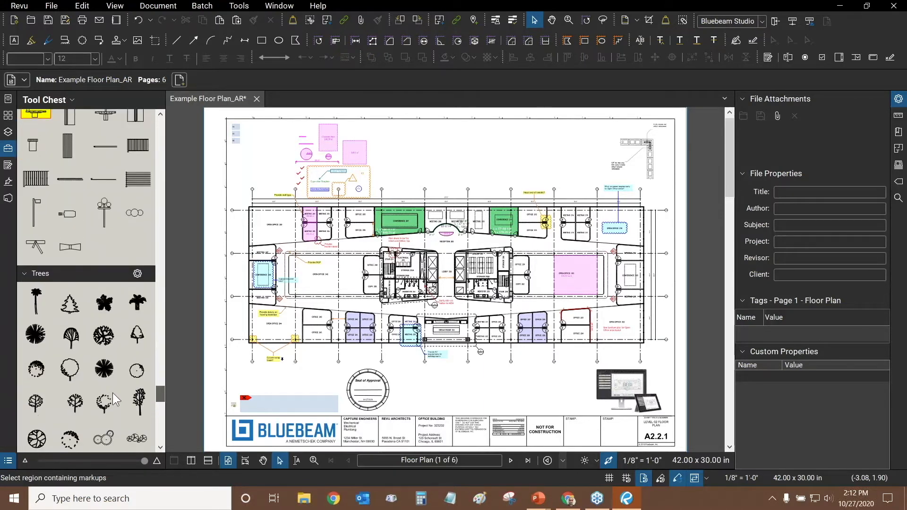
{"action": "scroll", "coordinate": [114, 408], "scroll_direction": "down", "scroll_amount": 10}
{"action": "scroll", "coordinate": [120, 411], "scroll_direction": "up", "scroll_amount": 1}
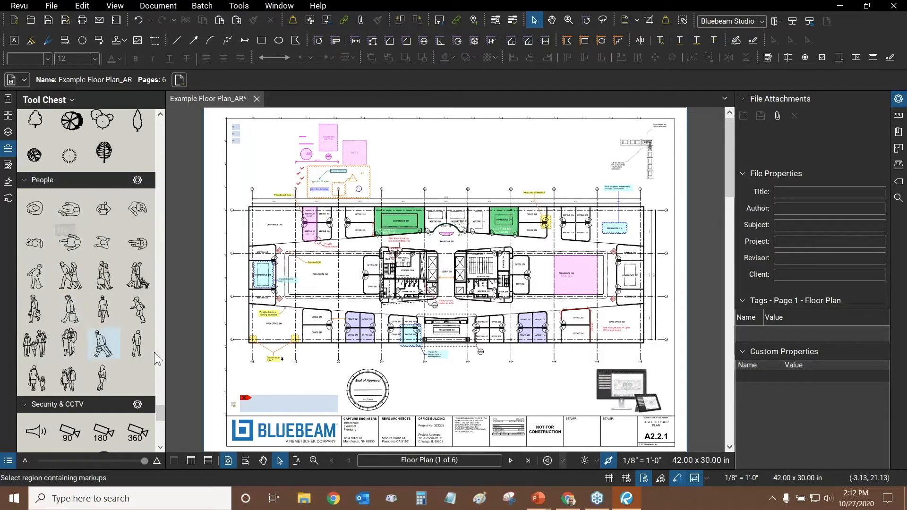
{"action": "left_click_drag", "start_coordinate": [161, 411], "coordinate": [185, 143]}
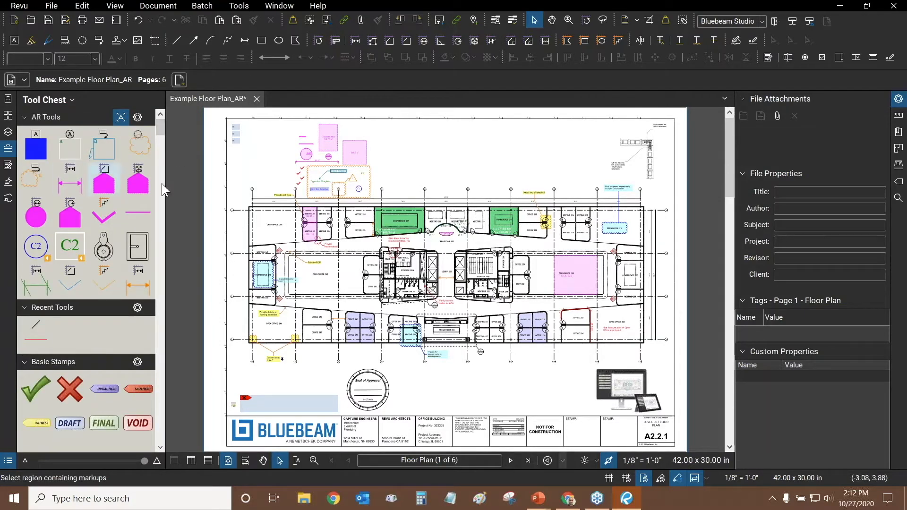
Switch the first eight AR Tools, from the blue text box through the volume measurement, from properties mode to drawing mode
{"action": "left_click_drag", "start_coordinate": [391, 146], "coordinate": [409, 165]}
{"action": "scroll", "coordinate": [307, 159], "scroll_direction": "up", "scroll_amount": 3}
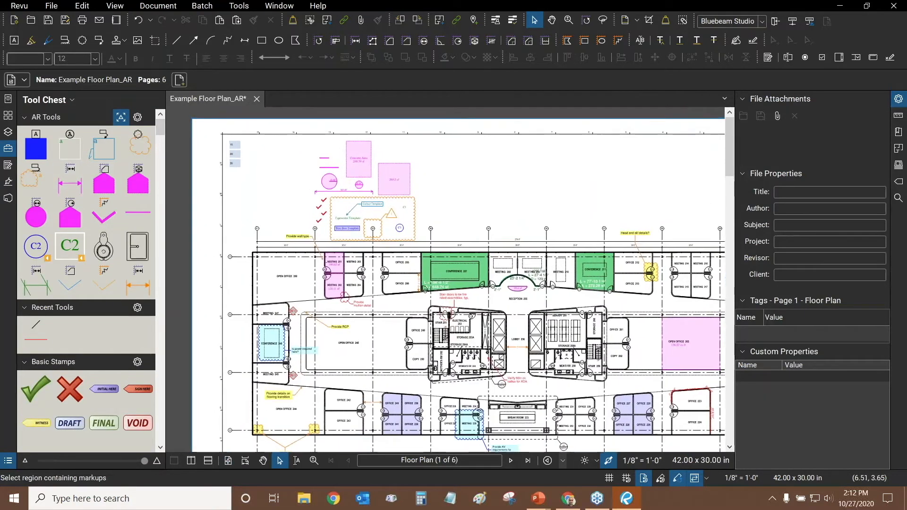
{"action": "scroll", "coordinate": [312, 189], "scroll_direction": "up", "scroll_amount": 2}
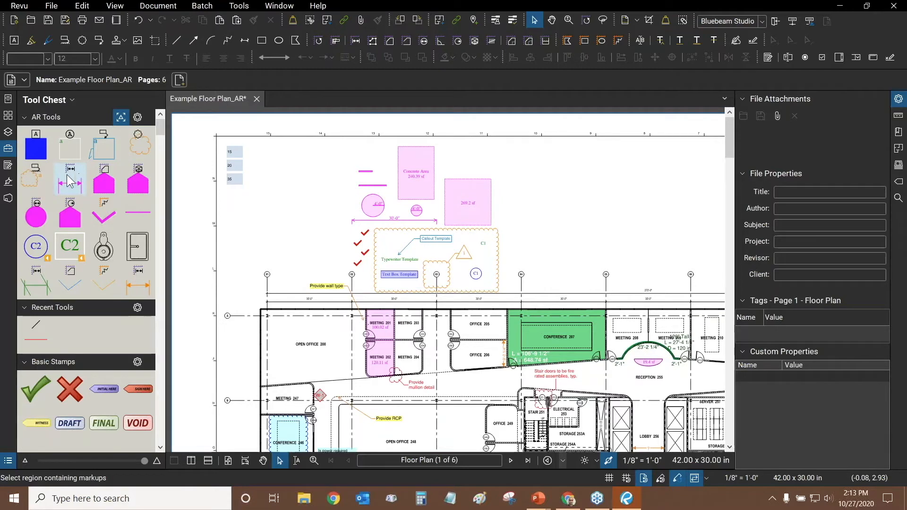
{"action": "left_click", "coordinate": [35, 145]}
{"action": "left_click", "coordinate": [73, 152]}
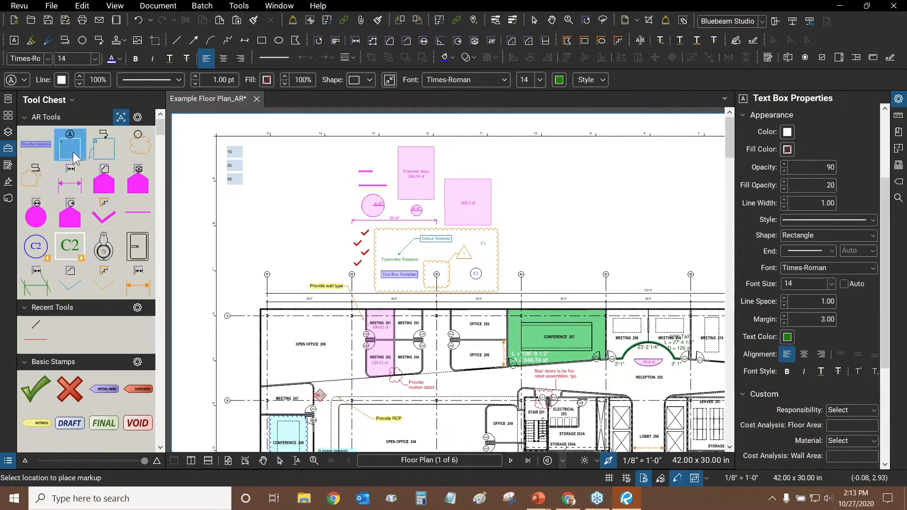
{"action": "left_click", "coordinate": [98, 150]}
{"action": "left_click", "coordinate": [29, 176]}
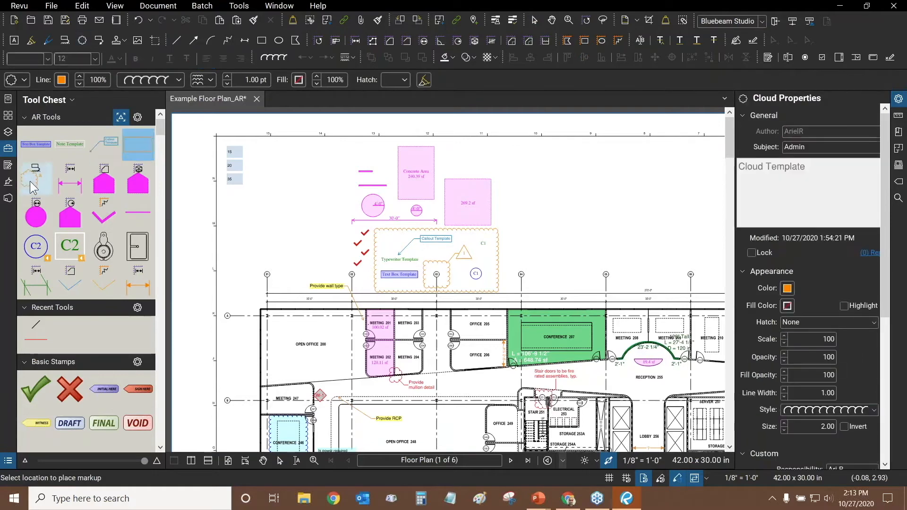
{"action": "left_click", "coordinate": [71, 184]}
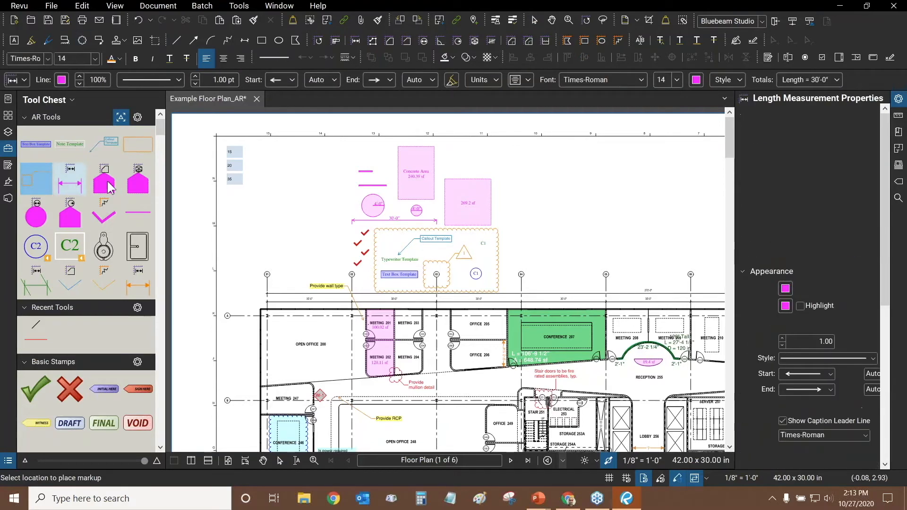
{"action": "left_click", "coordinate": [106, 185]}
{"action": "left_click", "coordinate": [135, 184]}
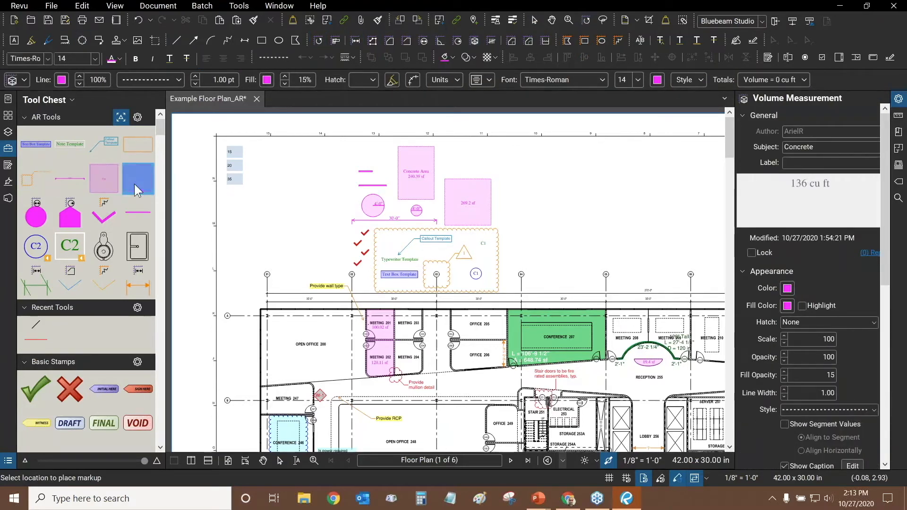
Place a copy of the Text Box Template from AR Tools in the blank area beside the 15, 20 and 35 boxes
{"action": "left_click", "coordinate": [42, 149]}
{"action": "scroll", "coordinate": [331, 255], "scroll_direction": "up", "scroll_amount": 4}
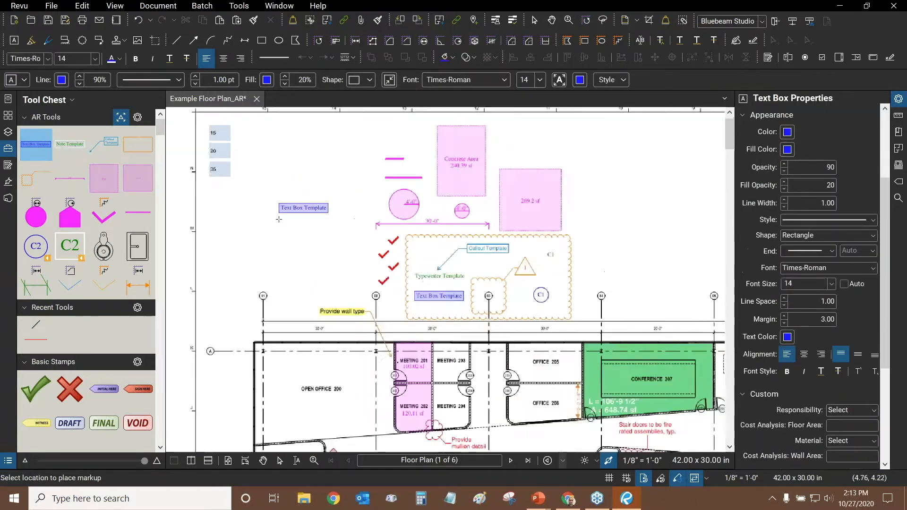
{"action": "left_click_drag", "start_coordinate": [188, 242], "coordinate": [183, 238]}
{"action": "scroll", "coordinate": [385, 289], "scroll_direction": "up", "scroll_amount": 5}
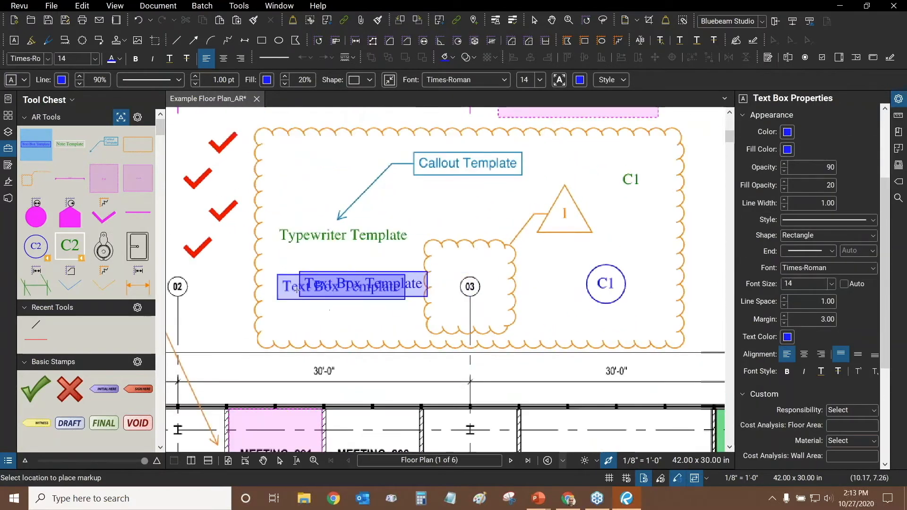
{"action": "left_click_drag", "start_coordinate": [297, 269], "coordinate": [343, 293]}
{"action": "scroll", "coordinate": [280, 265], "scroll_direction": "down", "scroll_amount": 2}
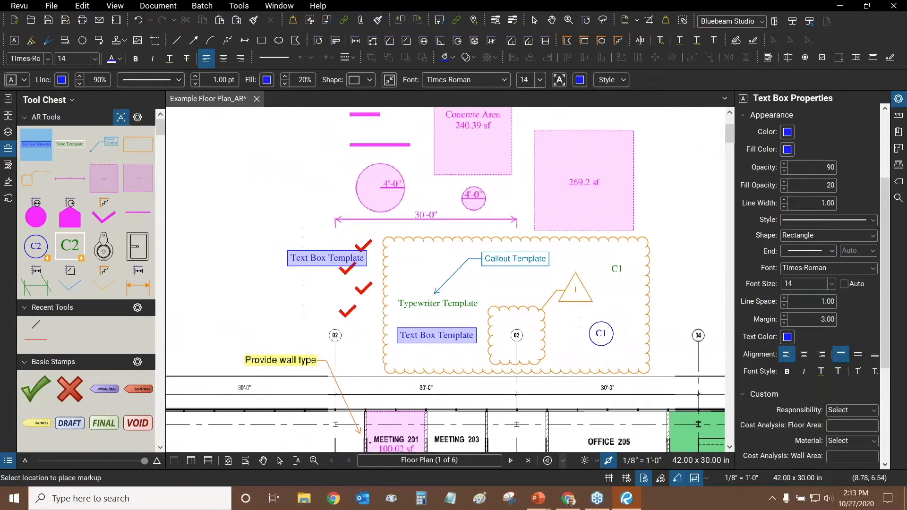
{"action": "scroll", "coordinate": [499, 177], "scroll_direction": "up", "scroll_amount": 2}
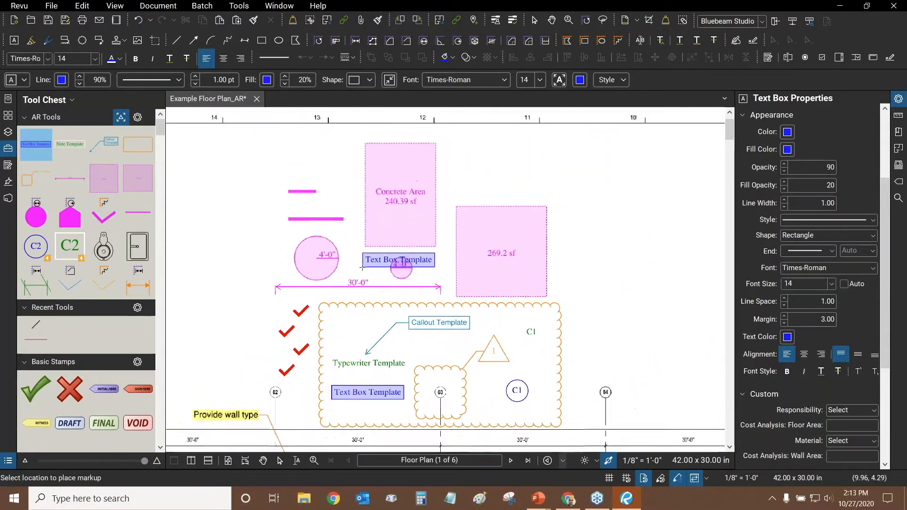
{"action": "scroll", "coordinate": [324, 219], "scroll_direction": "down", "scroll_amount": 1}
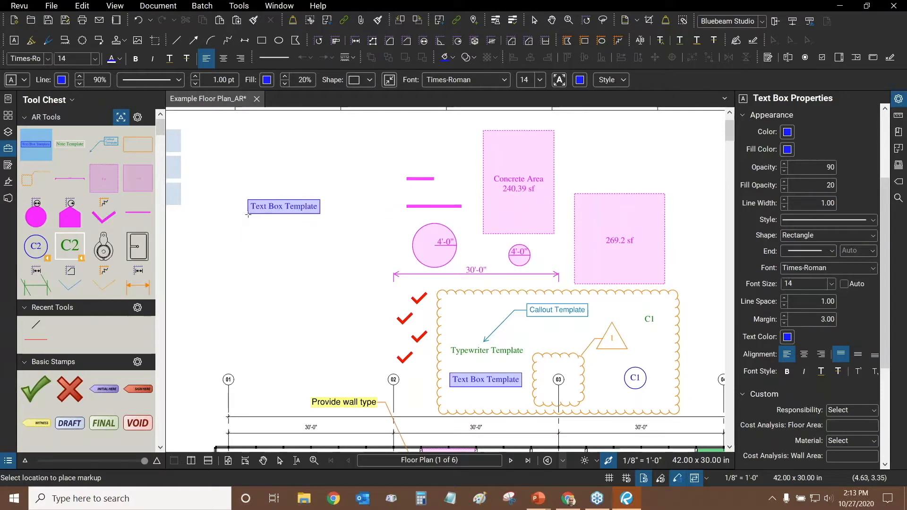
{"action": "left_click", "coordinate": [251, 224]}
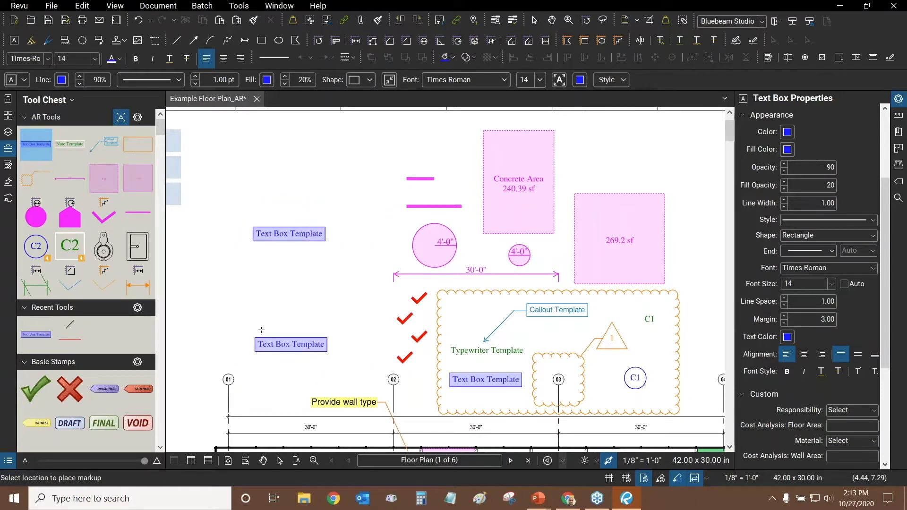
{"action": "key", "text": "Escape"}
Examine the placed text box and its appearance properties, comparing it with the original template on the floor plan
{"action": "scroll", "coordinate": [277, 229], "scroll_direction": "up", "scroll_amount": 3}
{"action": "left_click", "coordinate": [271, 221]}
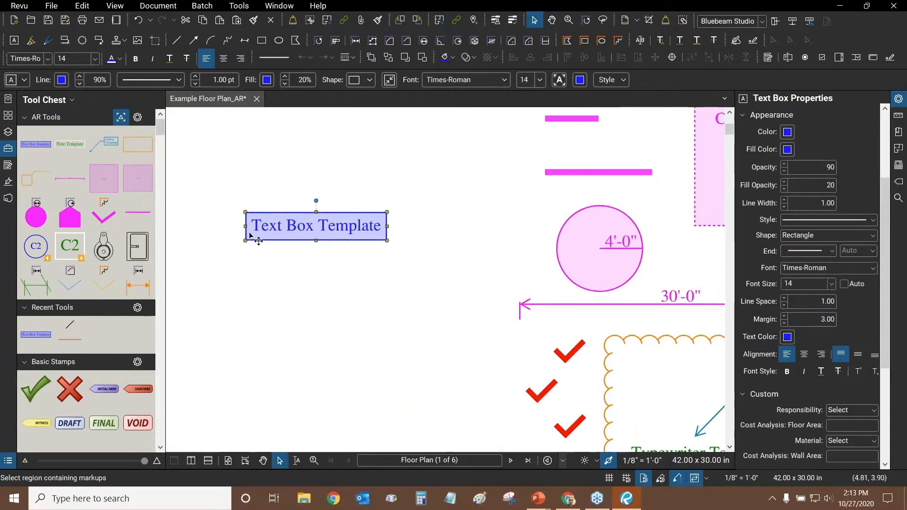
{"action": "scroll", "coordinate": [310, 233], "scroll_direction": "down", "scroll_amount": 5}
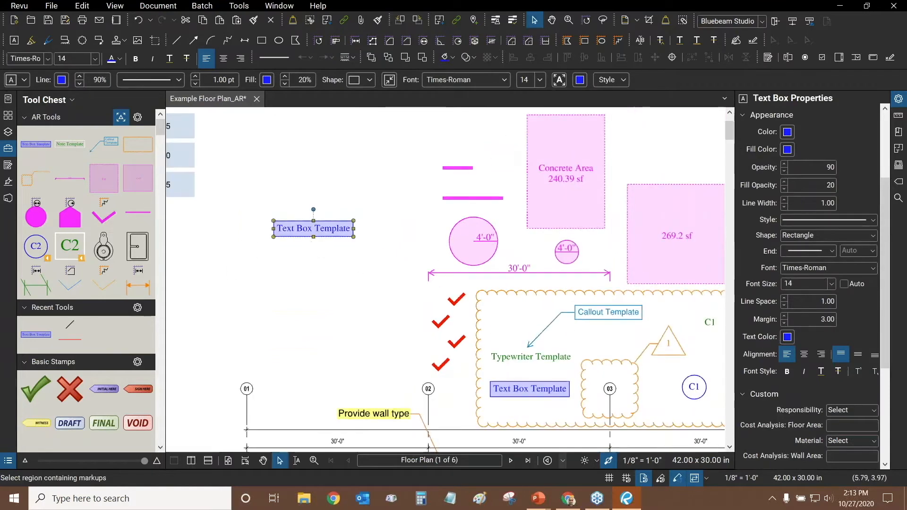
{"action": "scroll", "coordinate": [316, 203], "scroll_direction": "down", "scroll_amount": 4}
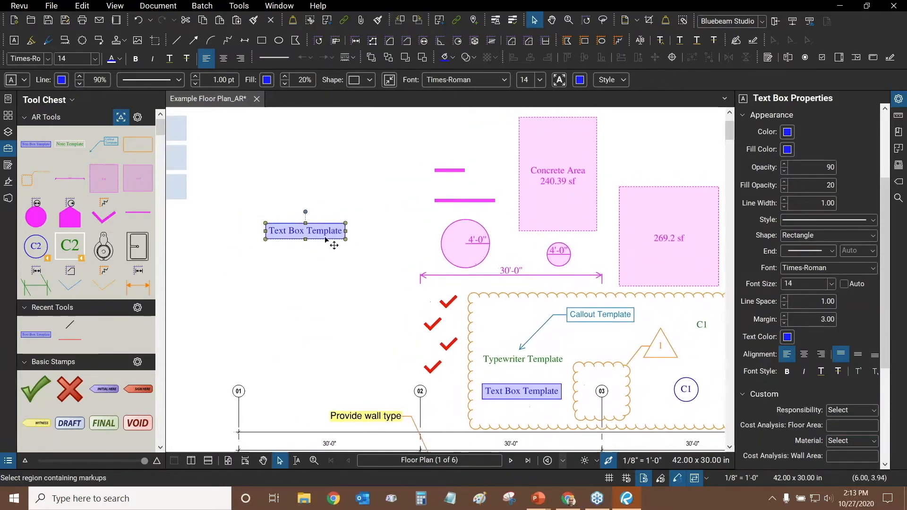
{"action": "left_click", "coordinate": [316, 204]}
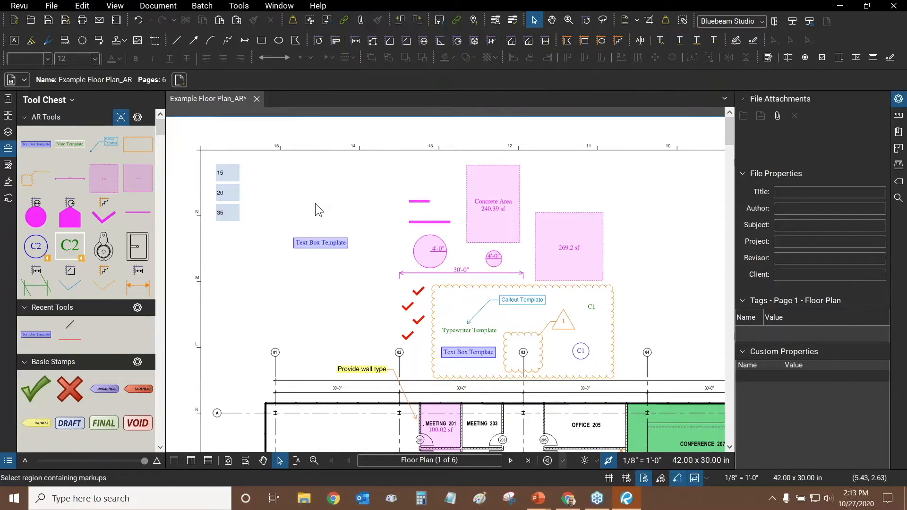
{"action": "scroll", "coordinate": [327, 232], "scroll_direction": "up", "scroll_amount": 1}
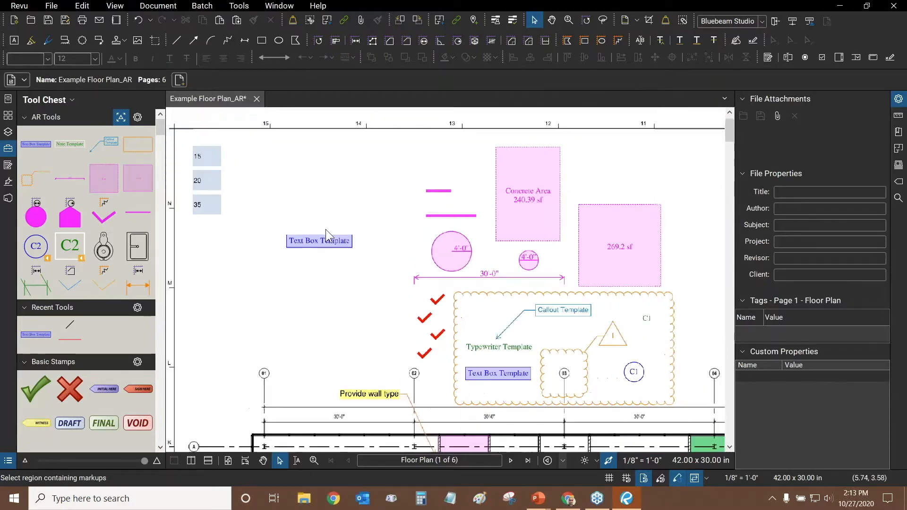
{"action": "scroll", "coordinate": [326, 235], "scroll_direction": "down", "scroll_amount": 1}
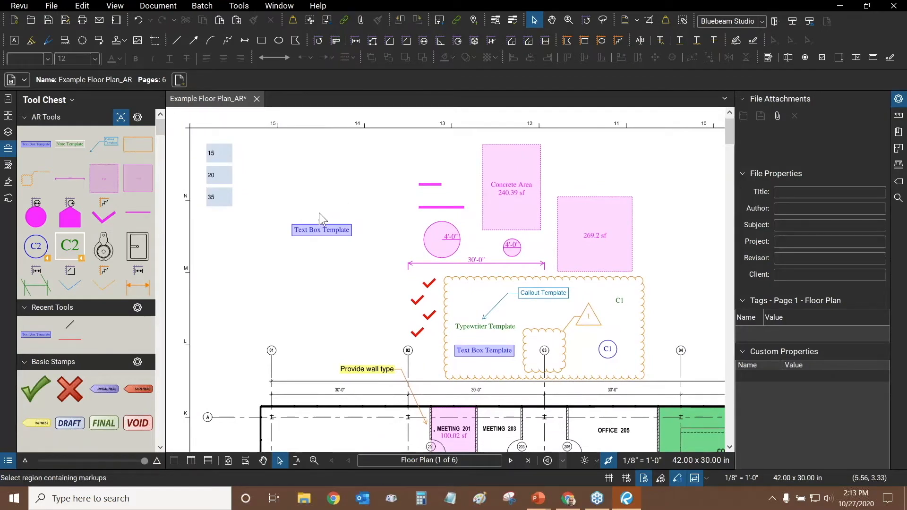
{"action": "scroll", "coordinate": [319, 213], "scroll_direction": "up", "scroll_amount": 1}
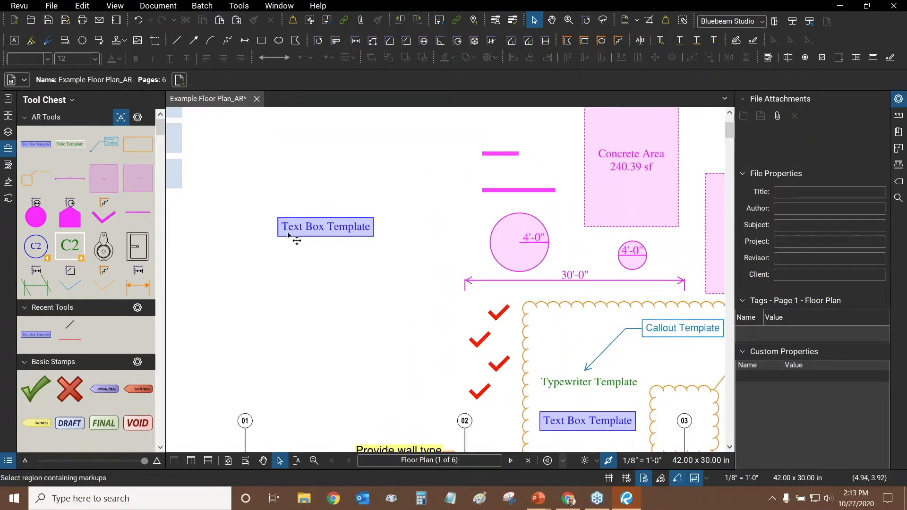
Add the placed text box to the AR Tools set, and delete that duplicate tool from the set
{"action": "left_click", "coordinate": [335, 233]}
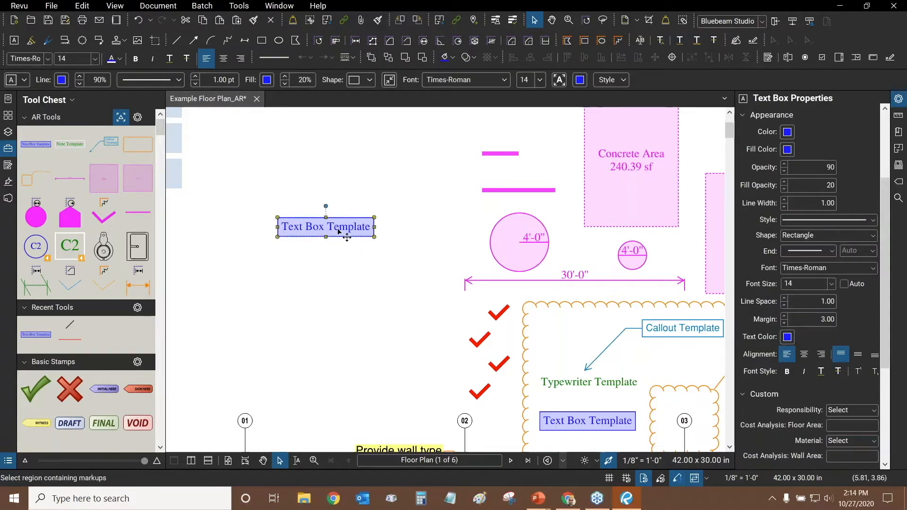
{"action": "right_click", "coordinate": [339, 230]}
{"action": "mouse_move", "coordinate": [401, 443]}
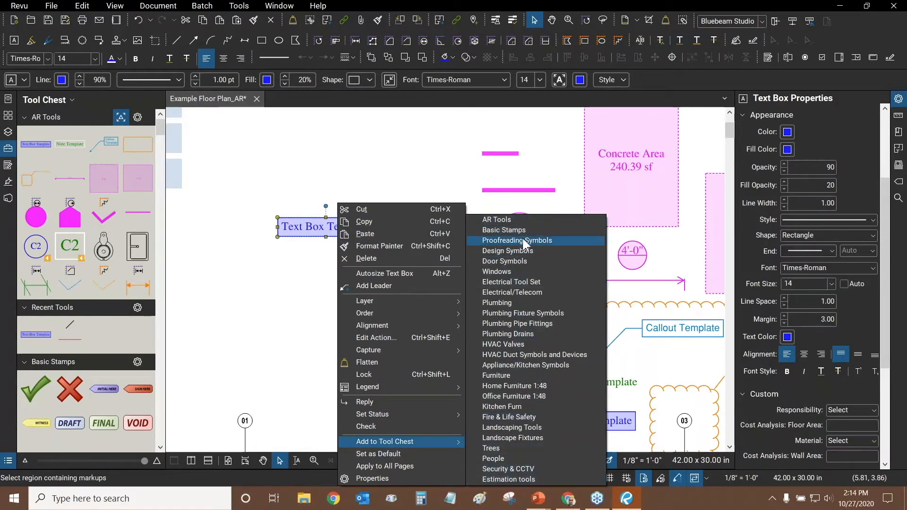
{"action": "left_click", "coordinate": [510, 221]}
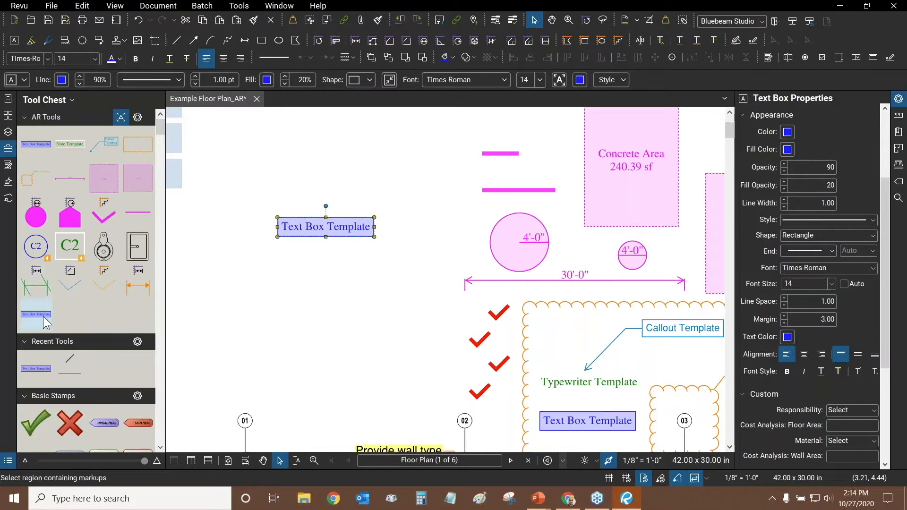
{"action": "right_click", "coordinate": [41, 321]}
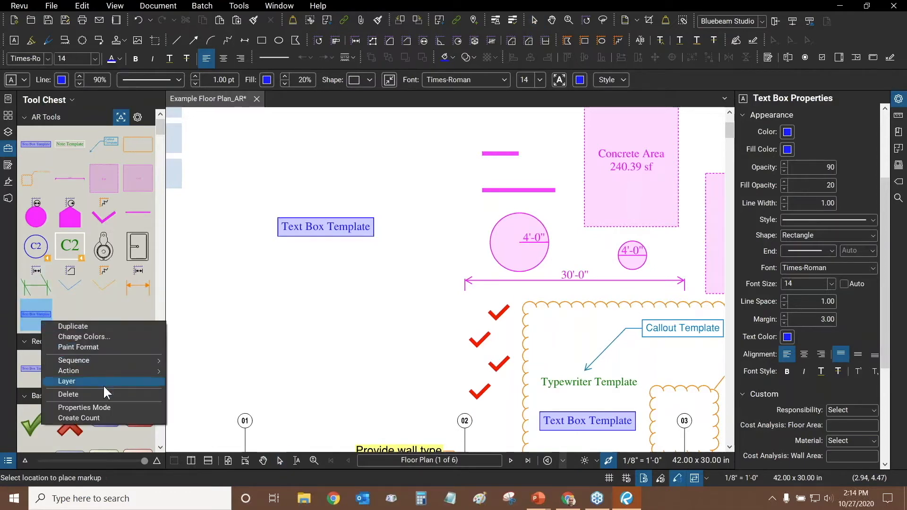
{"action": "left_click", "coordinate": [92, 395]}
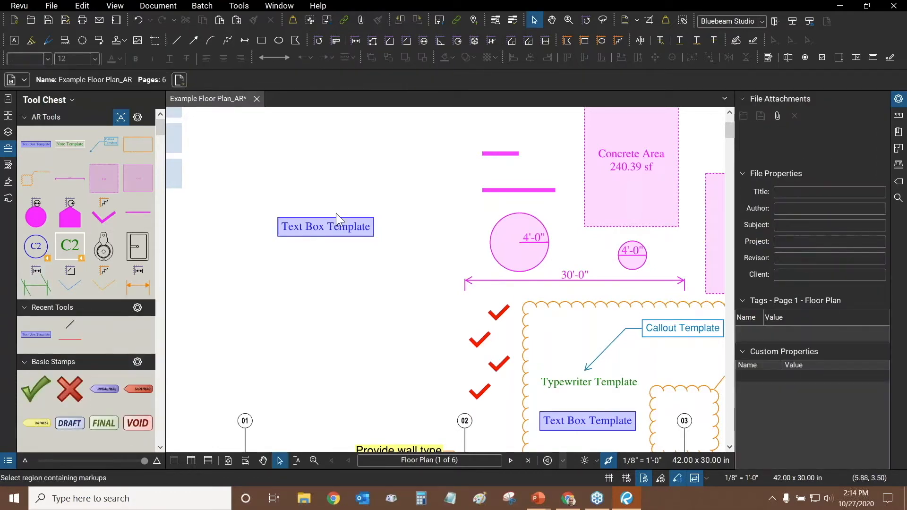
Delete the placed Text Box Template copy from the floor plan and clear the selection
{"action": "left_click", "coordinate": [318, 231]}
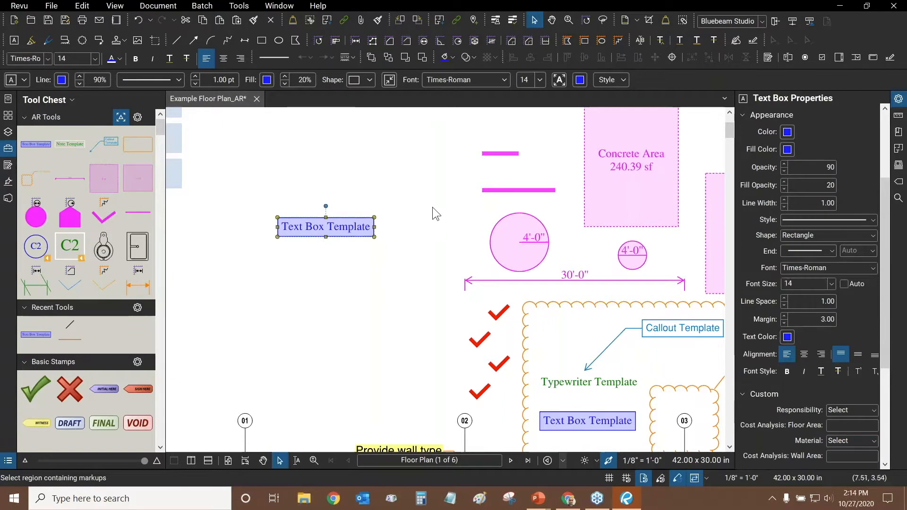
{"action": "scroll", "coordinate": [432, 207], "scroll_direction": "down", "scroll_amount": 4}
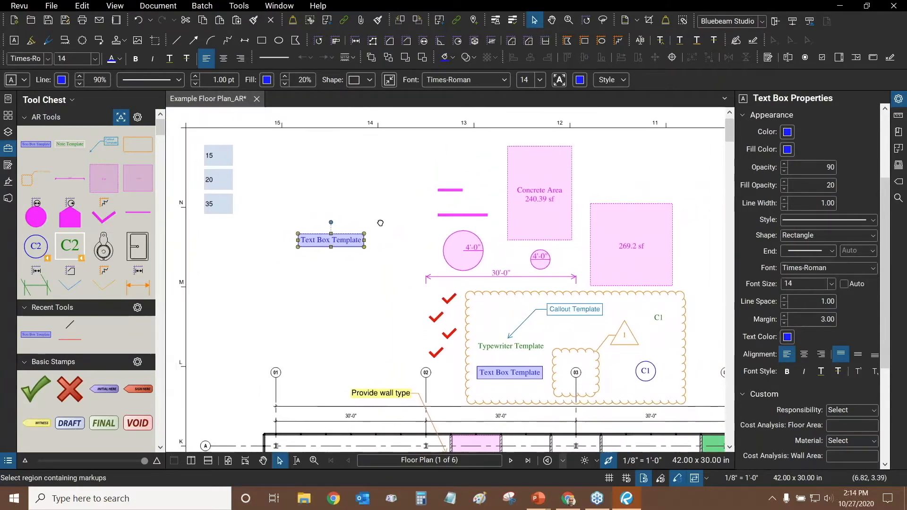
{"action": "key", "text": "Delete"}
{"action": "left_click", "coordinate": [373, 228]}
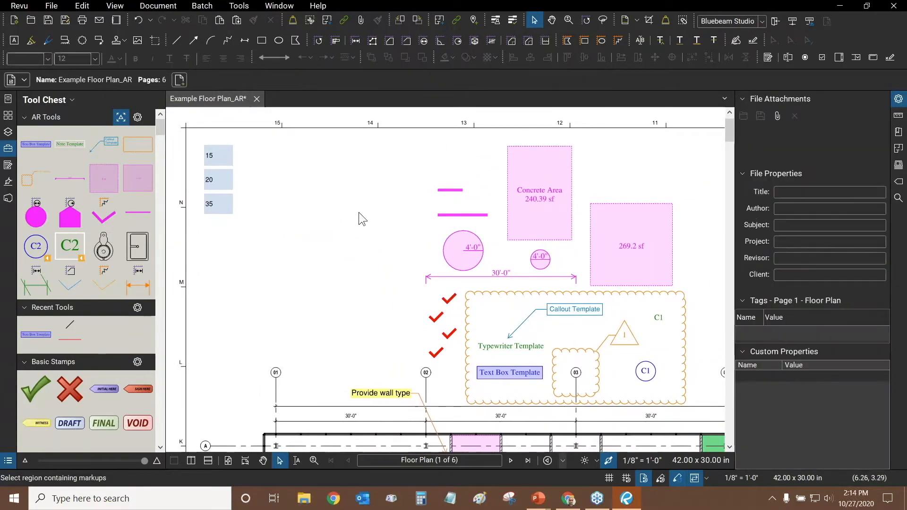
Return the first eight AR Tools, from the volume measurement back to the text box, to properties mode
{"action": "left_click", "coordinate": [138, 182]}
{"action": "left_click", "coordinate": [101, 176]}
{"action": "left_click", "coordinate": [73, 180]}
{"action": "left_click", "coordinate": [36, 180]}
{"action": "left_click", "coordinate": [139, 144]}
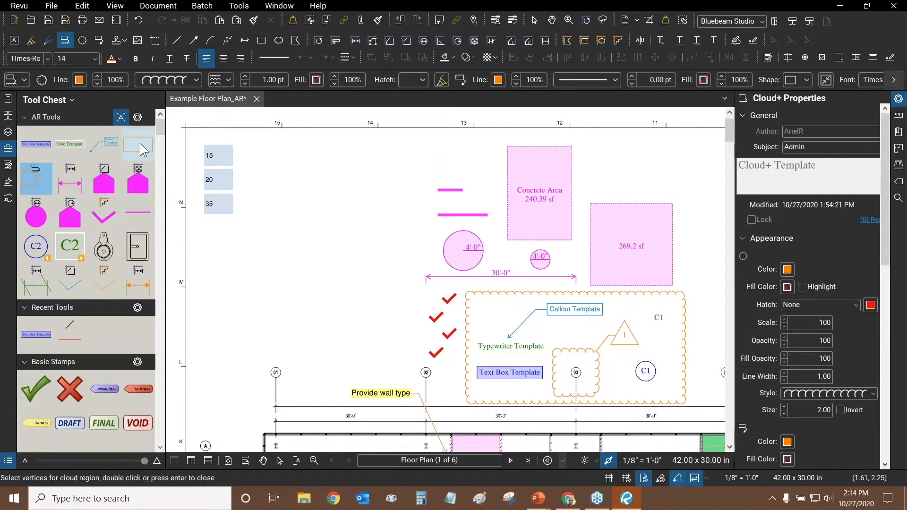
{"action": "left_click", "coordinate": [109, 151]}
{"action": "left_click", "coordinate": [71, 146]}
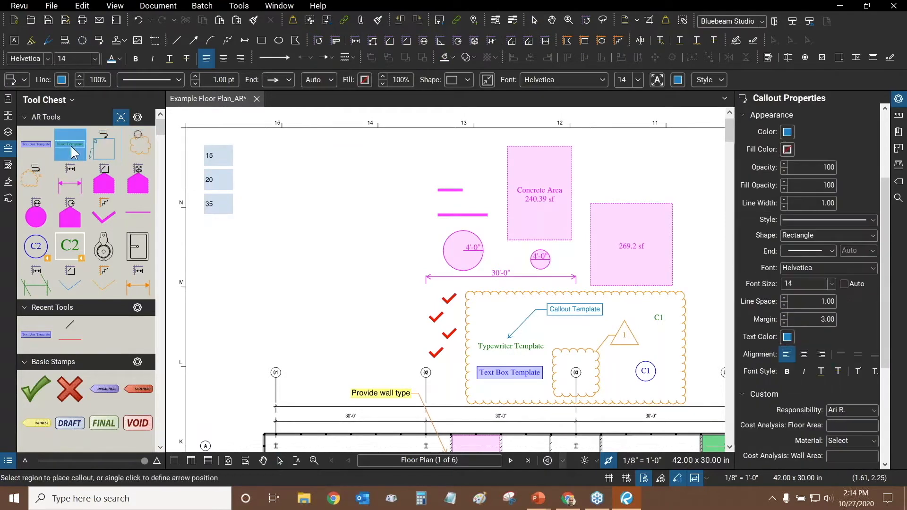
{"action": "left_click", "coordinate": [26, 145]}
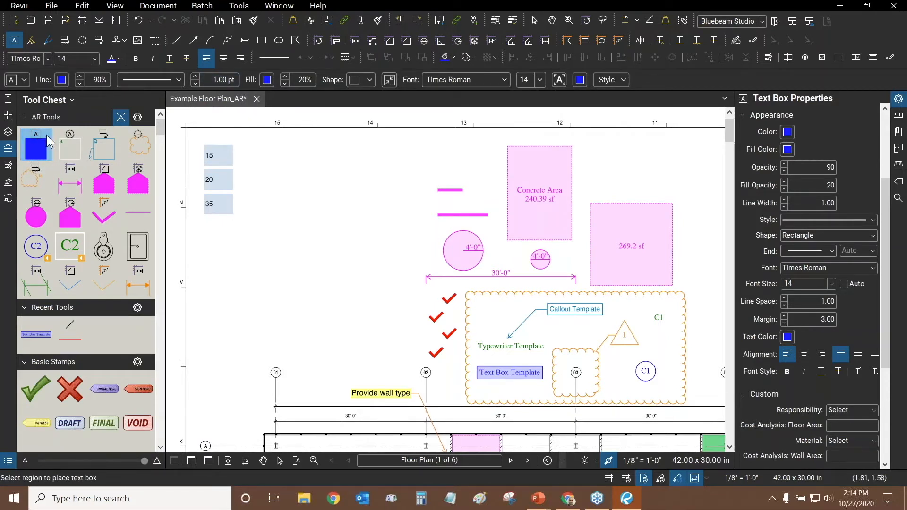
{"action": "left_click", "coordinate": [41, 156]}
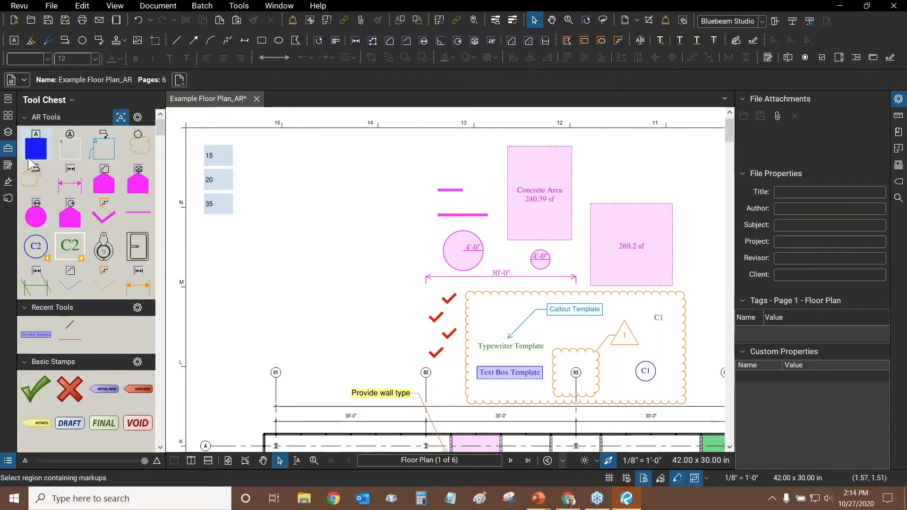
Review the program's standard signature and measurement commands for comparison with the AR Tools in properties mode
{"action": "left_click", "coordinate": [233, 6]}
{"action": "mouse_move", "coordinate": [249, 18]}
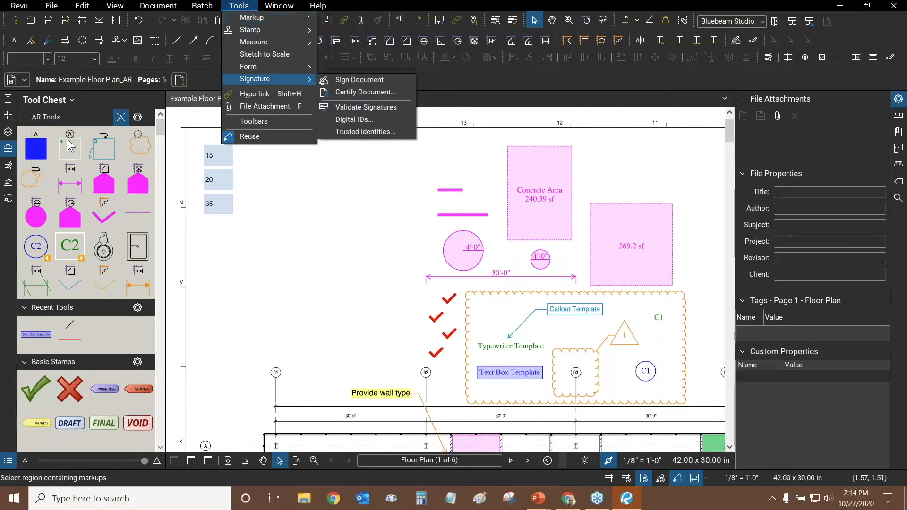
{"action": "mouse_move", "coordinate": [277, 17]}
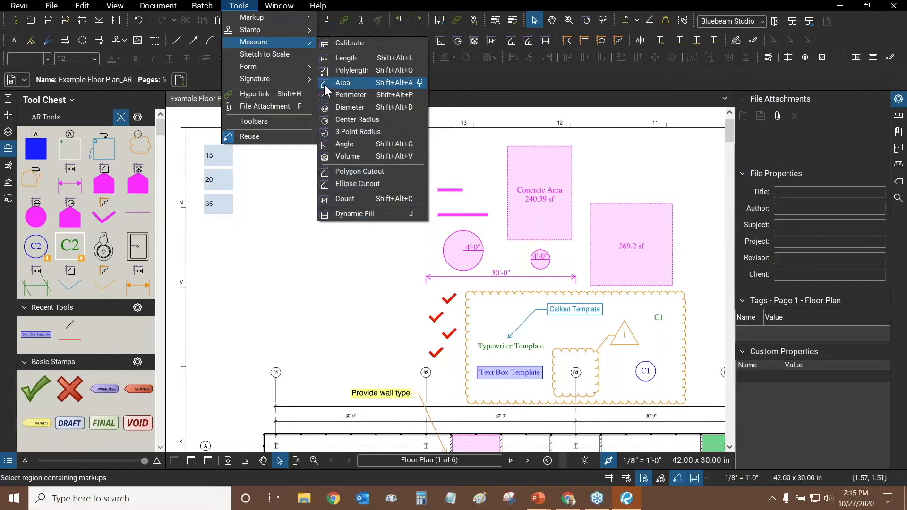
{"action": "left_click", "coordinate": [290, 196]}
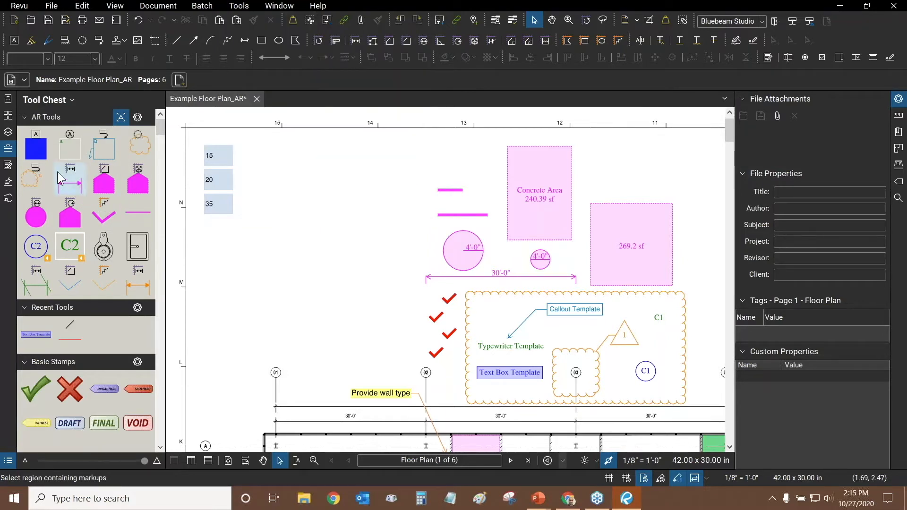
Place a text box reading "type new data" with the first AR Tools text box, and auto-size it beside the red check marks
{"action": "left_click", "coordinate": [36, 146]}
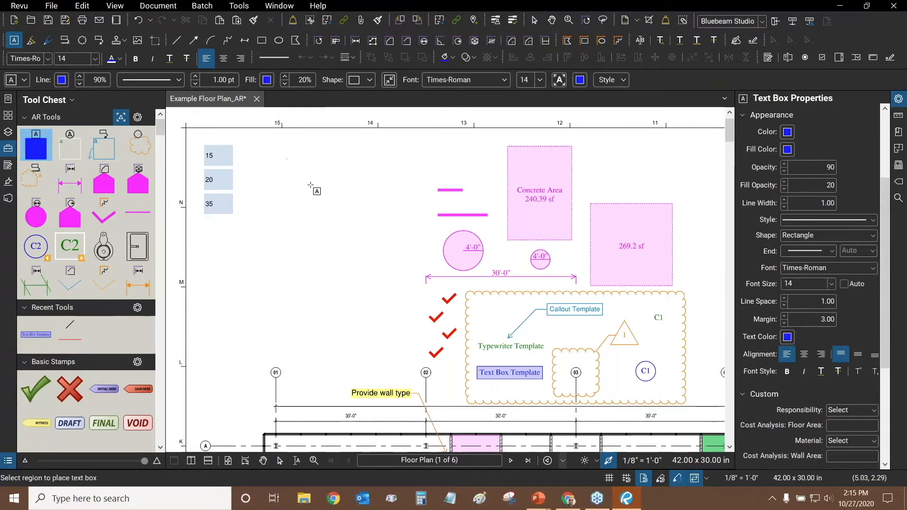
{"action": "left_click_drag", "start_coordinate": [271, 203], "coordinate": [400, 320]}
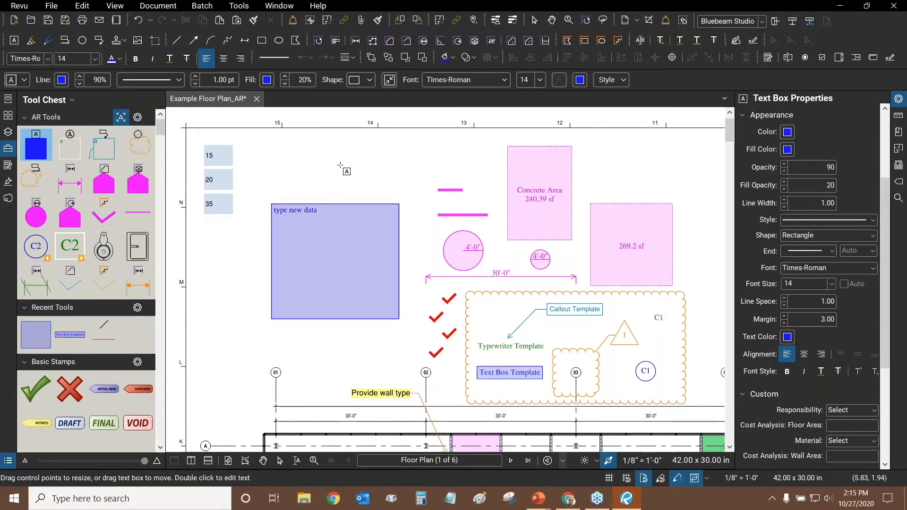
{"action": "left_click", "coordinate": [340, 165]}
{"action": "scroll", "coordinate": [299, 260], "scroll_direction": "up", "scroll_amount": 3}
{"action": "left_click_drag", "start_coordinate": [316, 193], "coordinate": [446, 344]}
{"action": "left_click_drag", "start_coordinate": [442, 323], "coordinate": [376, 260]}
{"action": "scroll", "coordinate": [376, 260], "scroll_direction": "up", "scroll_amount": 1}
{"action": "scroll", "coordinate": [378, 264], "scroll_direction": "up", "scroll_amount": 1}
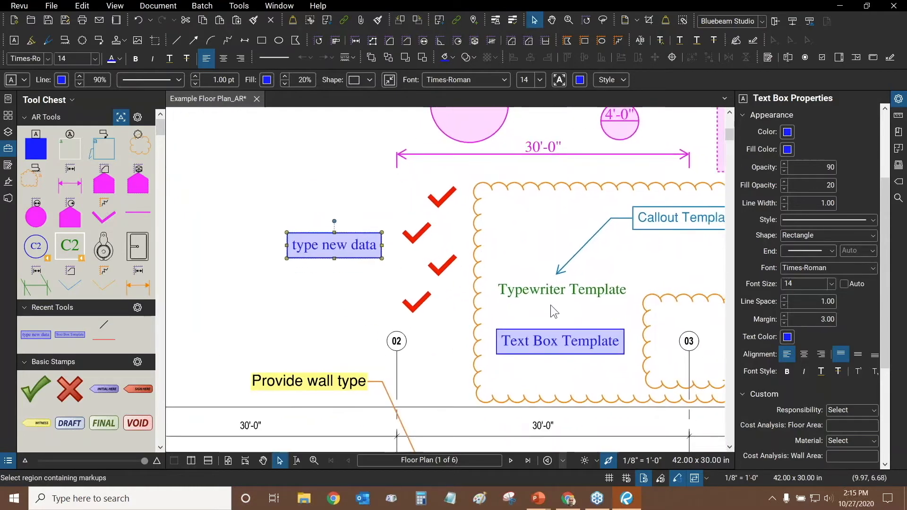
{"action": "scroll", "coordinate": [313, 236], "scroll_direction": "down", "scroll_amount": 2}
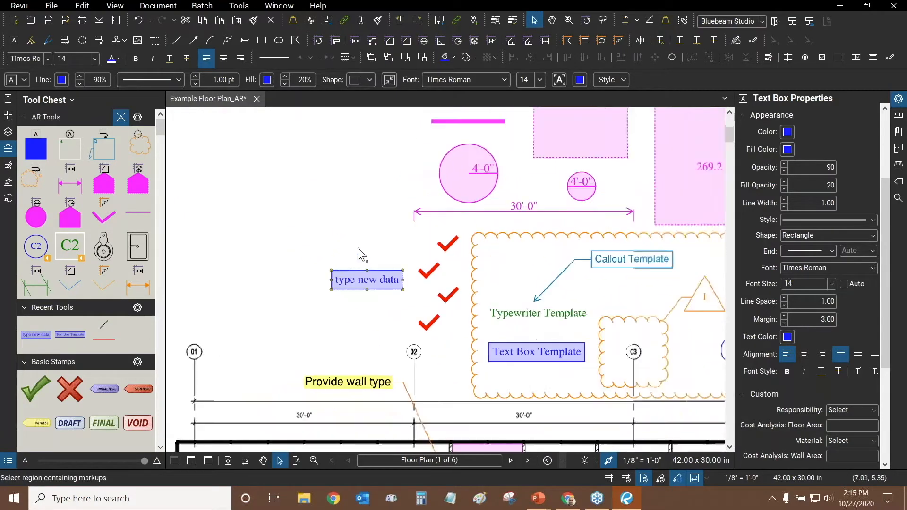
{"action": "scroll", "coordinate": [374, 257], "scroll_direction": "down", "scroll_amount": 3}
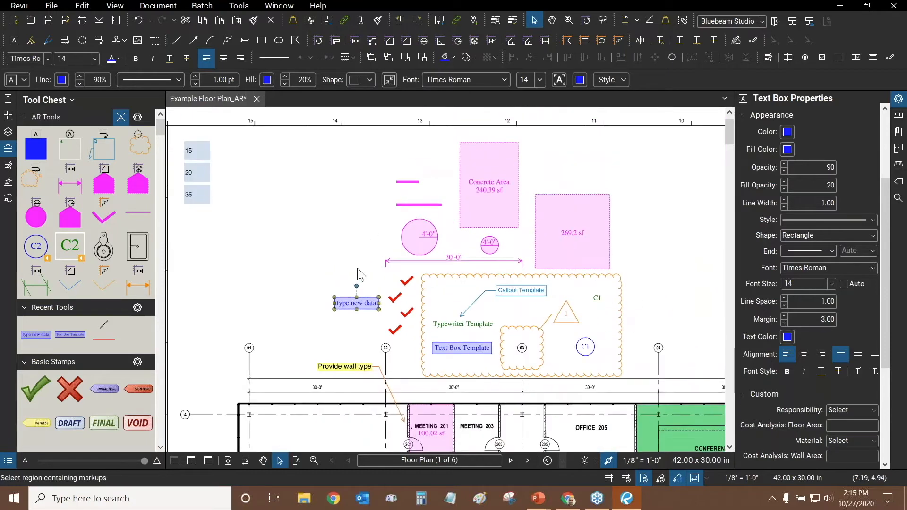
{"action": "left_click_drag", "start_coordinate": [377, 268], "coordinate": [374, 272]}
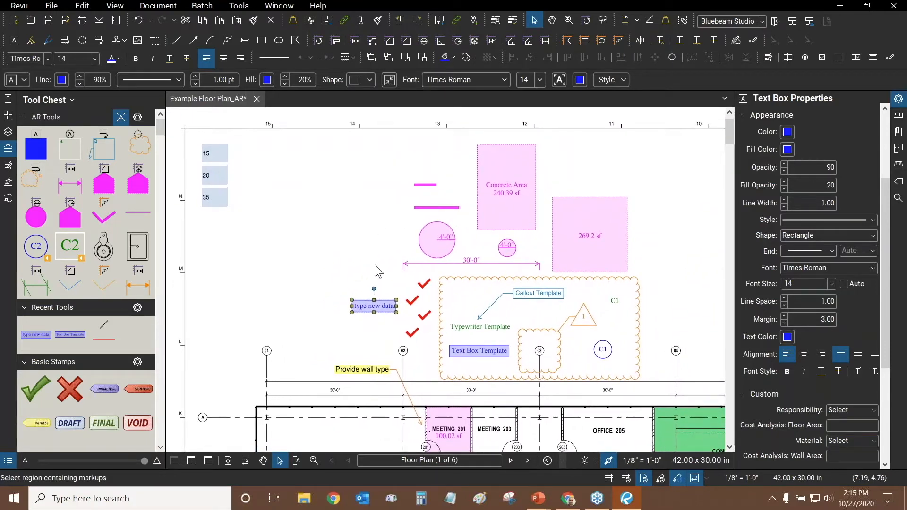
Delete the "type new data" text box from the floor plan
{"action": "key", "text": "Delete"}
{"action": "left_click_drag", "start_coordinate": [381, 179], "coordinate": [317, 267]}
{"action": "left_click_drag", "start_coordinate": [365, 194], "coordinate": [273, 300]}
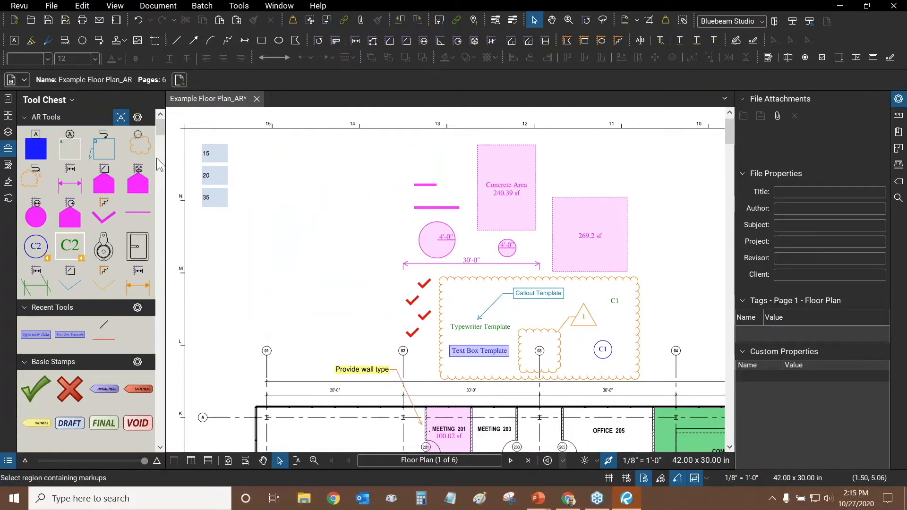
Compare the options of the AR Tools, Recent Tools and Basic Stamps sets, and save the AR Tools set
{"action": "left_click", "coordinate": [138, 118]}
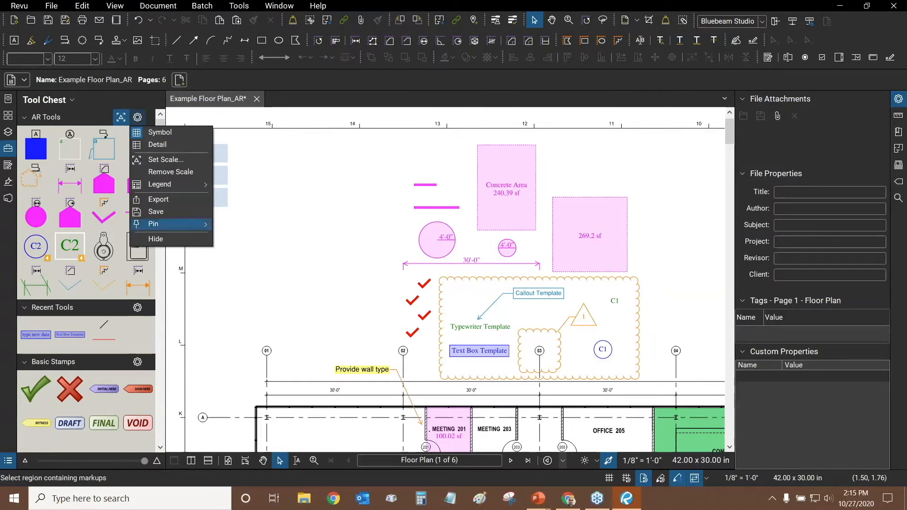
{"action": "left_click", "coordinate": [138, 308]}
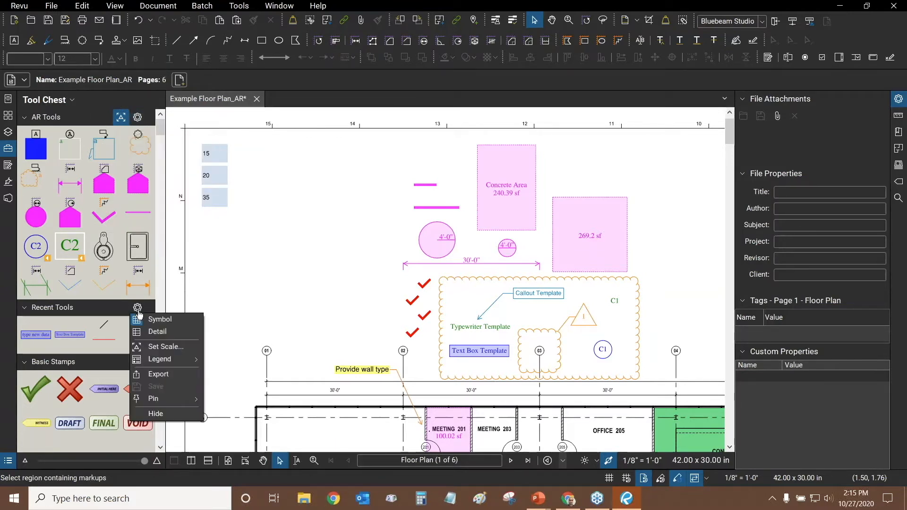
{"action": "left_click", "coordinate": [101, 366]}
{"action": "left_click", "coordinate": [102, 362]}
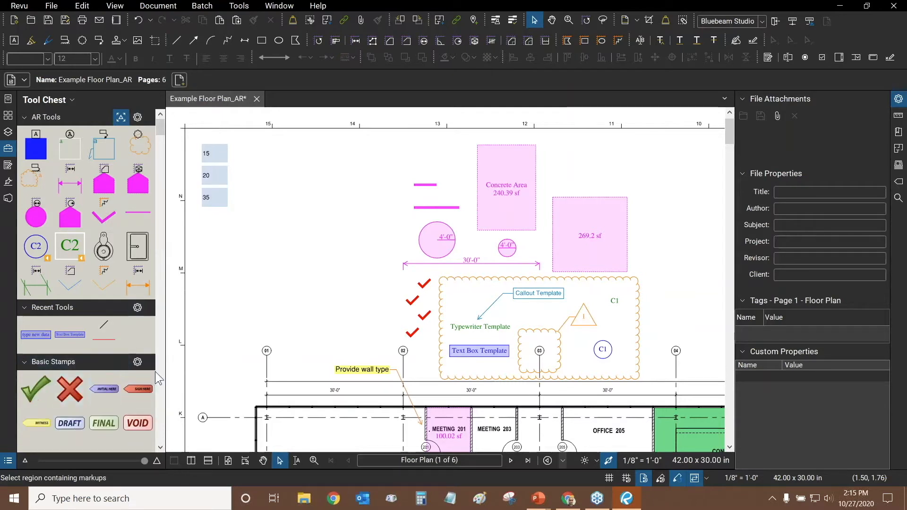
{"action": "left_click", "coordinate": [138, 362]}
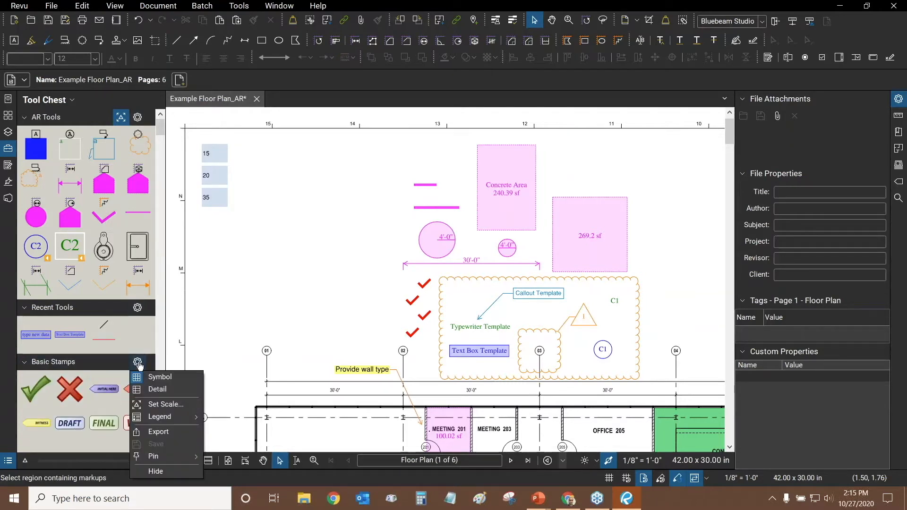
{"action": "left_click", "coordinate": [138, 117]}
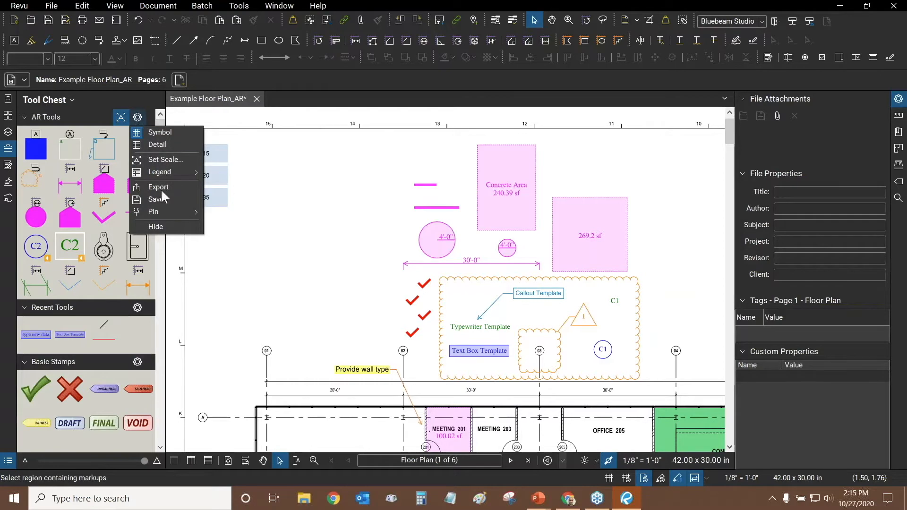
{"action": "left_click", "coordinate": [155, 198]}
Examine the export of the AR Tools set as a Bluebeam Tool Set file, and cancel it
{"action": "left_click", "coordinate": [142, 124]}
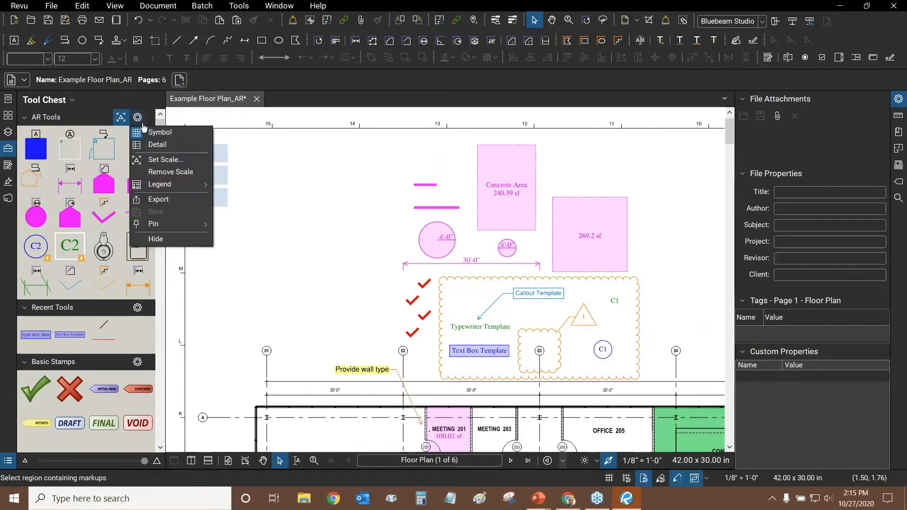
{"action": "left_click", "coordinate": [156, 199]}
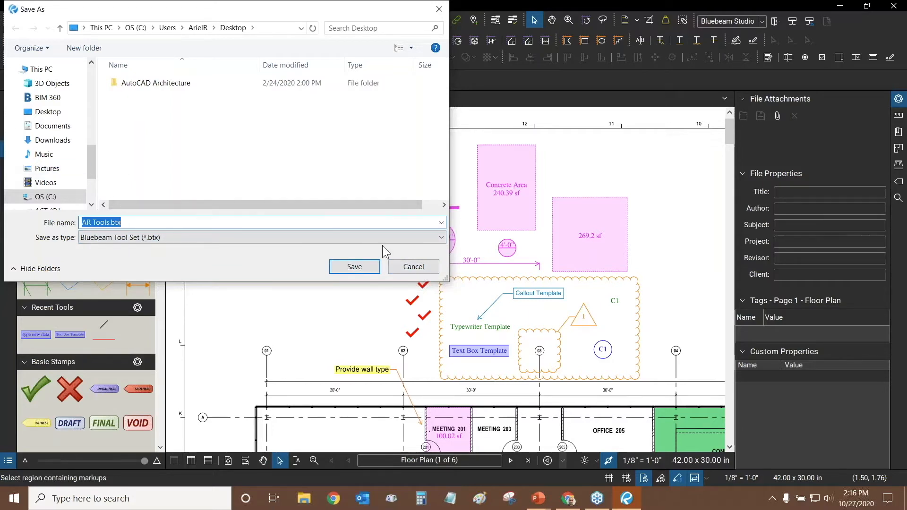
{"action": "left_click", "coordinate": [414, 266]}
{"action": "mouse_move", "coordinate": [269, 201]}
{"action": "left_mouse_down"}
{"action": "mouse_move", "coordinate": [269, 191]}
{"action": "mouse_move", "coordinate": [274, 200]}
{"action": "left_mouse_up"}
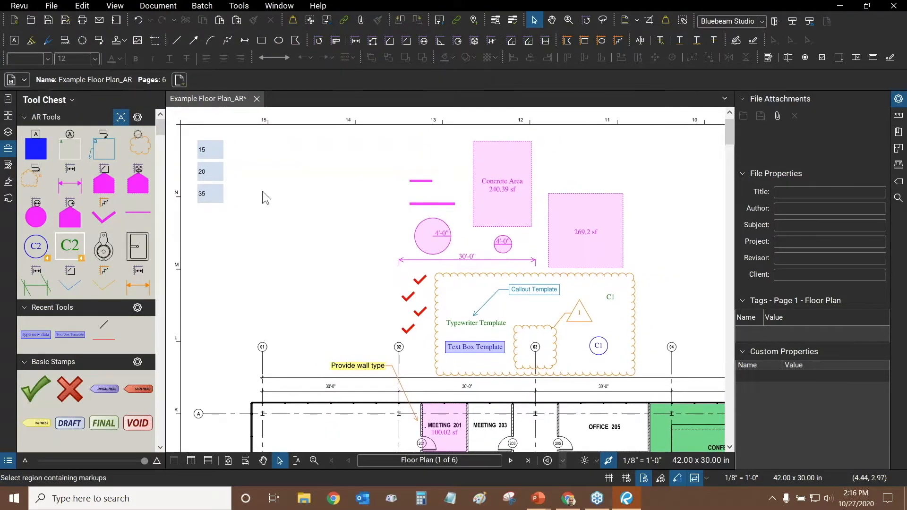
Review the tool set management options for AR Tools and the settings for adding a new set, closing without adding one
{"action": "left_click", "coordinate": [64, 101]}
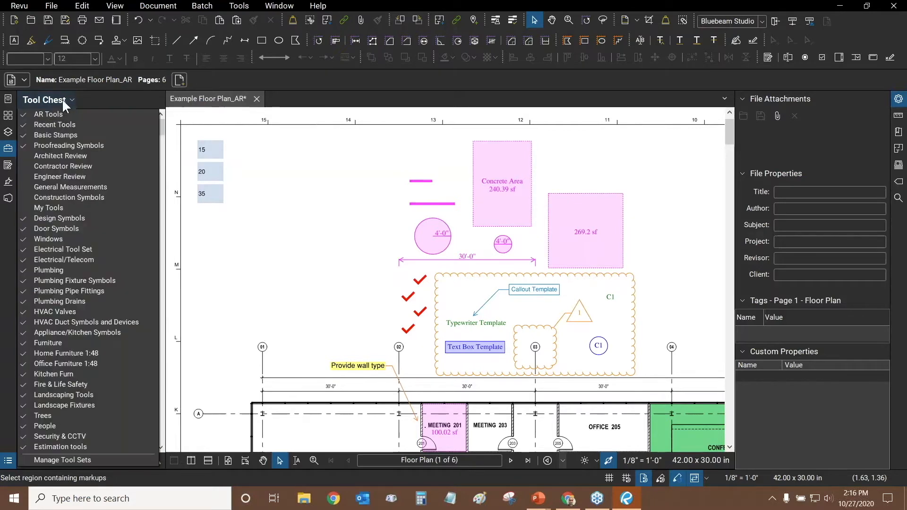
{"action": "left_click", "coordinate": [66, 460]}
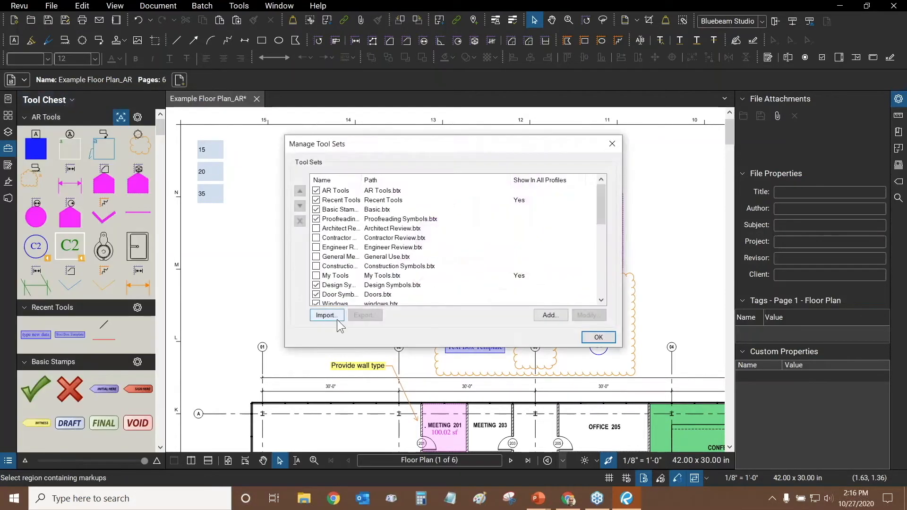
{"action": "left_click", "coordinate": [340, 191]}
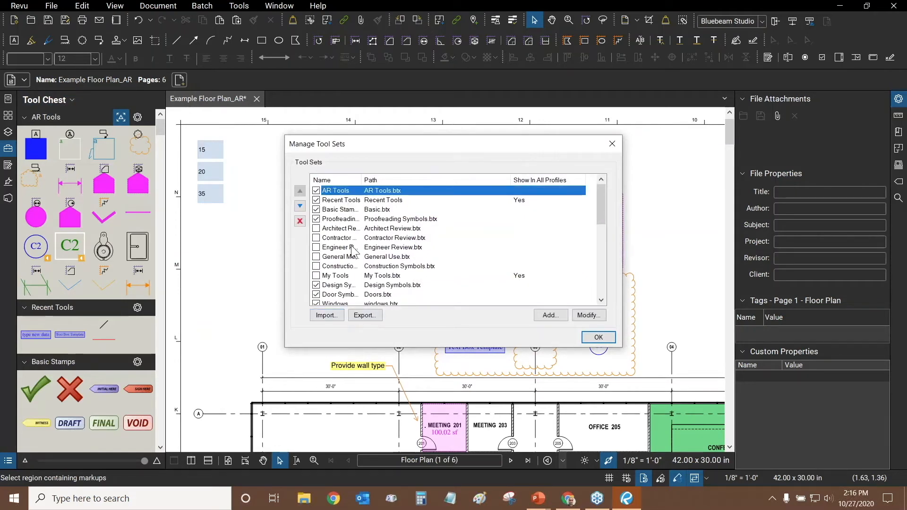
{"action": "left_click", "coordinate": [561, 317]}
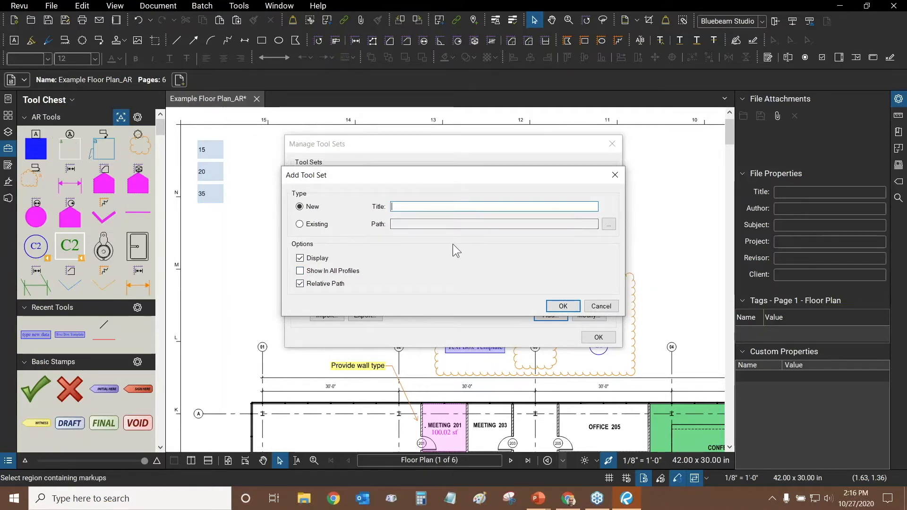
{"action": "left_click", "coordinate": [602, 306]}
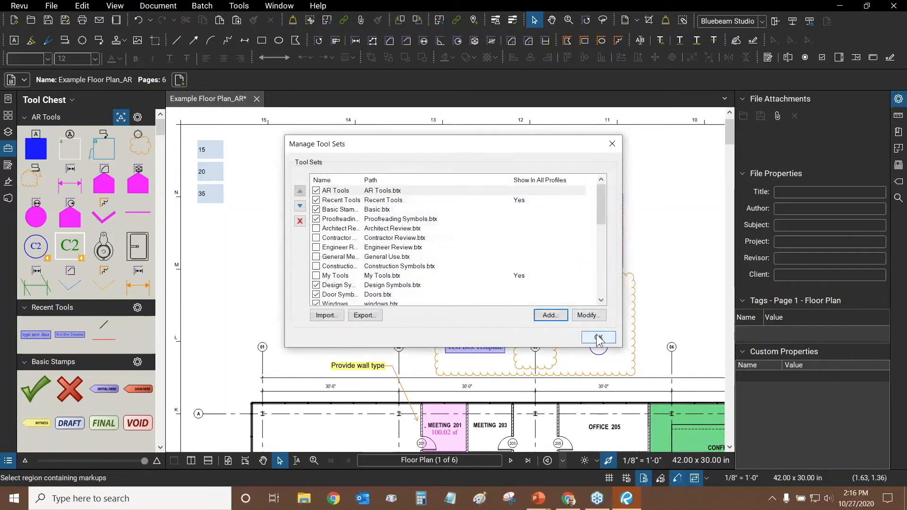
{"action": "left_click", "coordinate": [611, 144]}
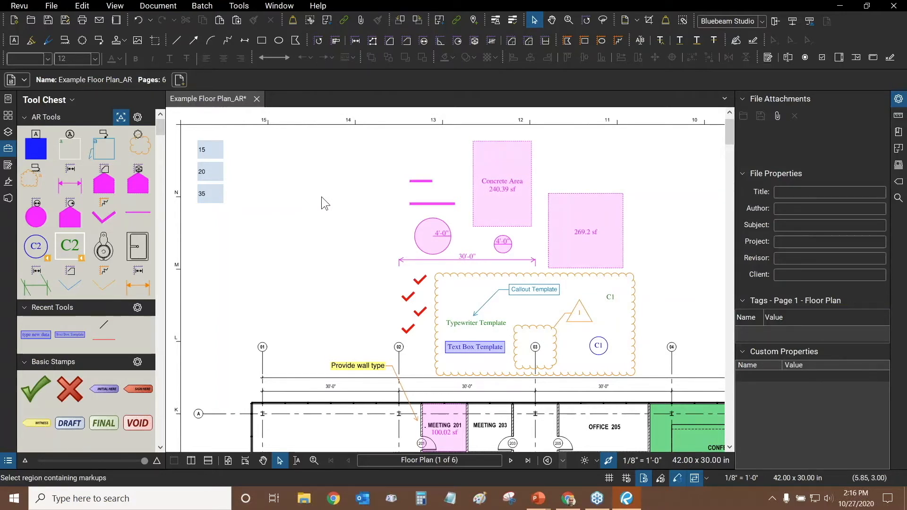
Switch to the PowerPoint slide show to view the webinar overview, and return to the floor plan in Revu
{"action": "key", "text": "alt+Tab"}
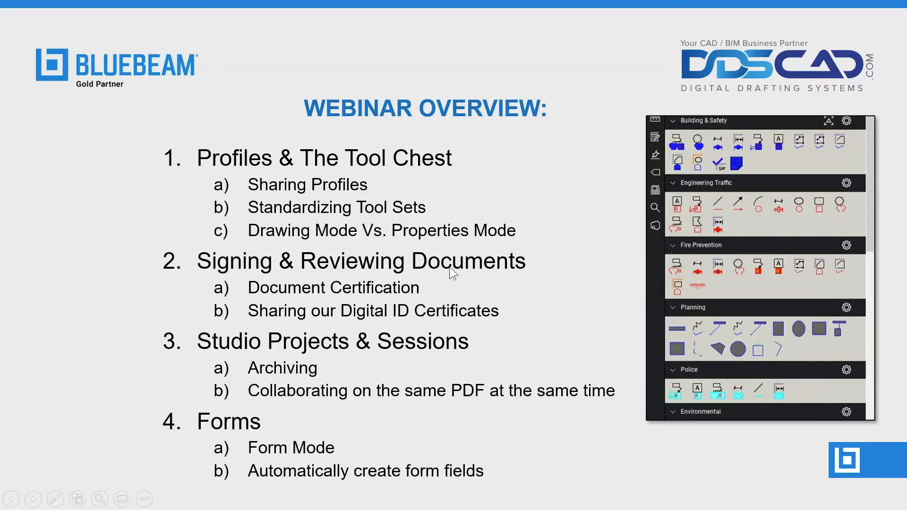
{"action": "key", "text": "alt+Tab"}
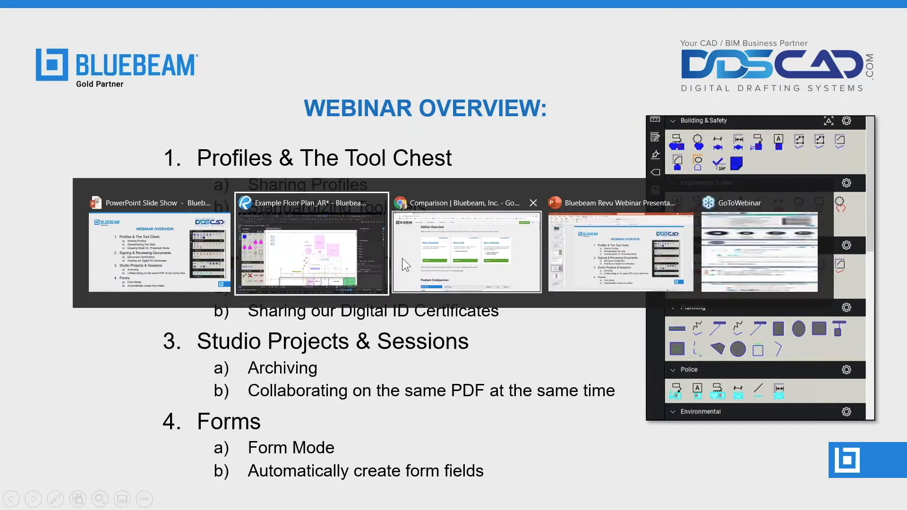
{"action": "left_click", "coordinate": [387, 209]}
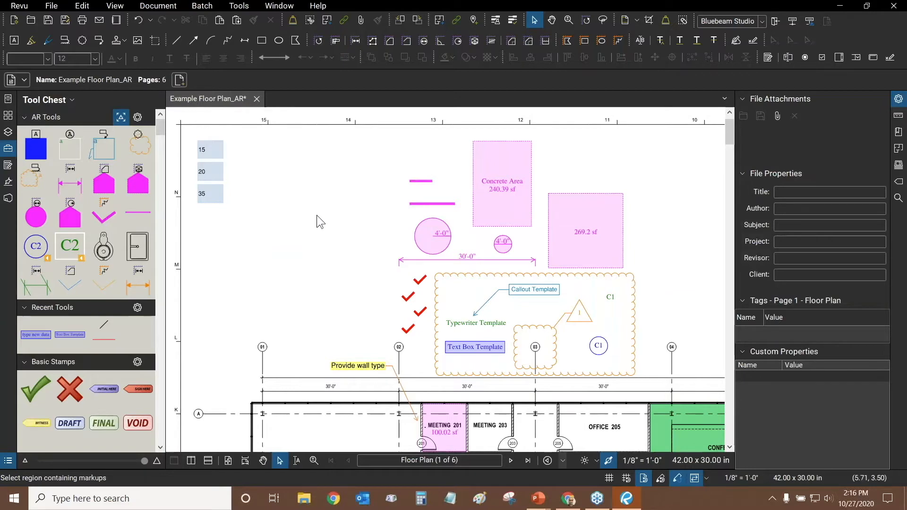
Show the document's signatures list alongside the existing signature field above the Bluebeam logo
{"action": "key", "text": "ctrl+0"}
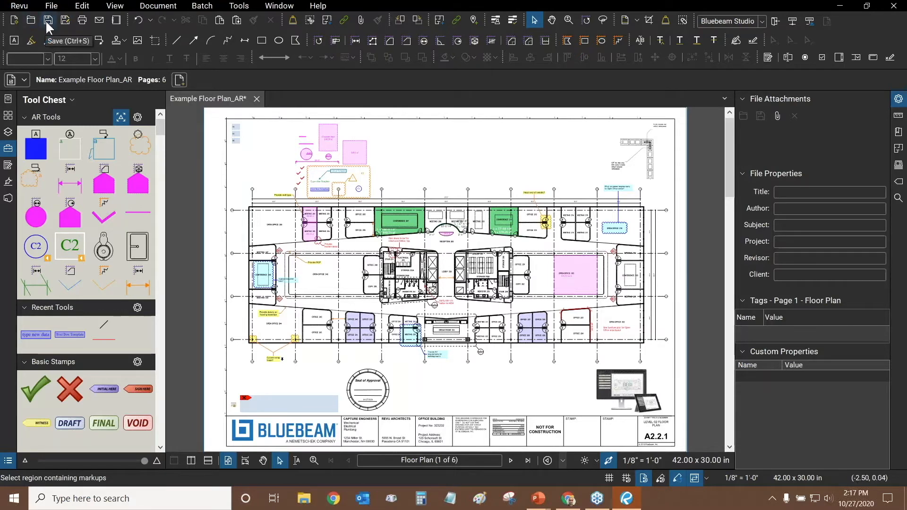
{"action": "left_click_drag", "start_coordinate": [296, 324], "coordinate": [344, 244]}
{"action": "scroll", "coordinate": [345, 324], "scroll_direction": "up", "scroll_amount": 5}
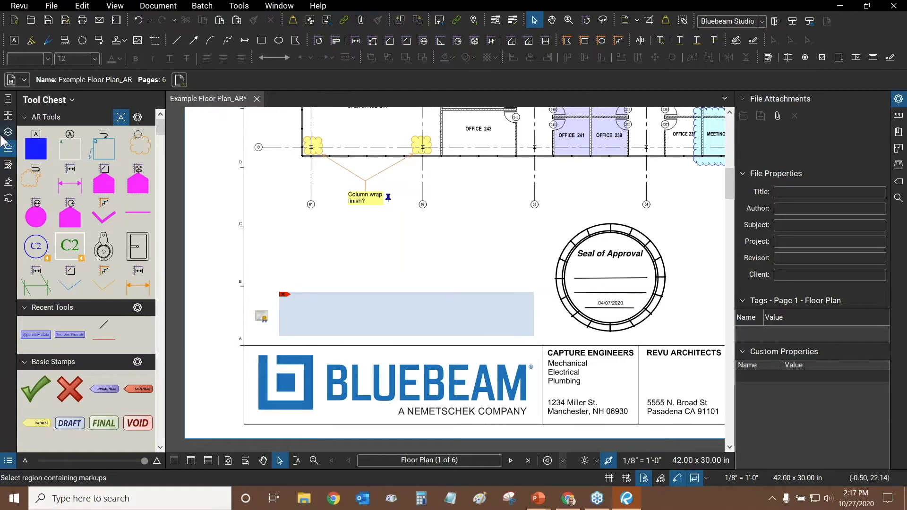
{"action": "left_click", "coordinate": [8, 184]}
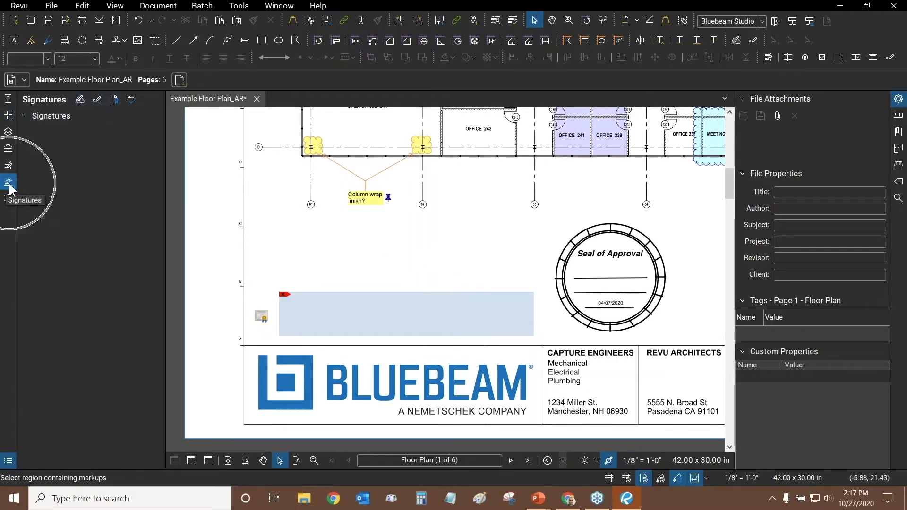
Add a signature field about 8.56 by 1.46 inches directly above the existing one, and select it
{"action": "left_click", "coordinate": [97, 105]}
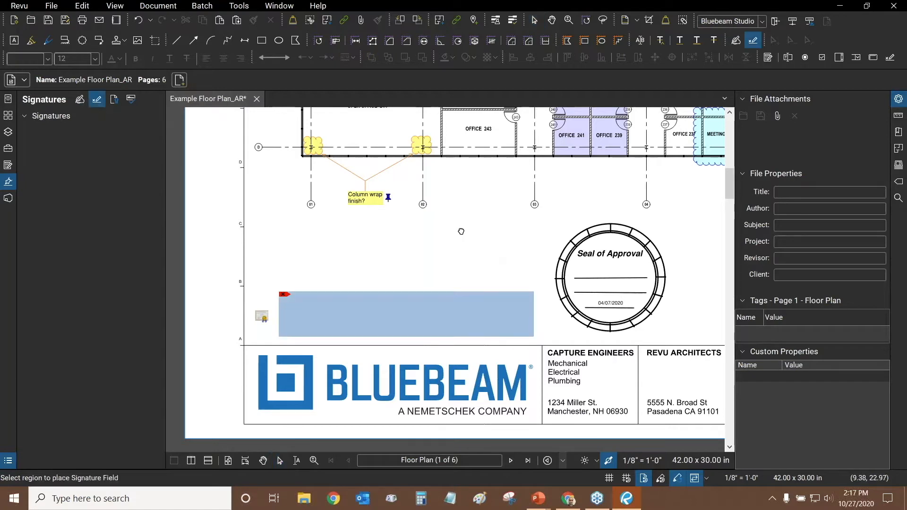
{"action": "left_click_drag", "start_coordinate": [461, 231], "coordinate": [439, 244]}
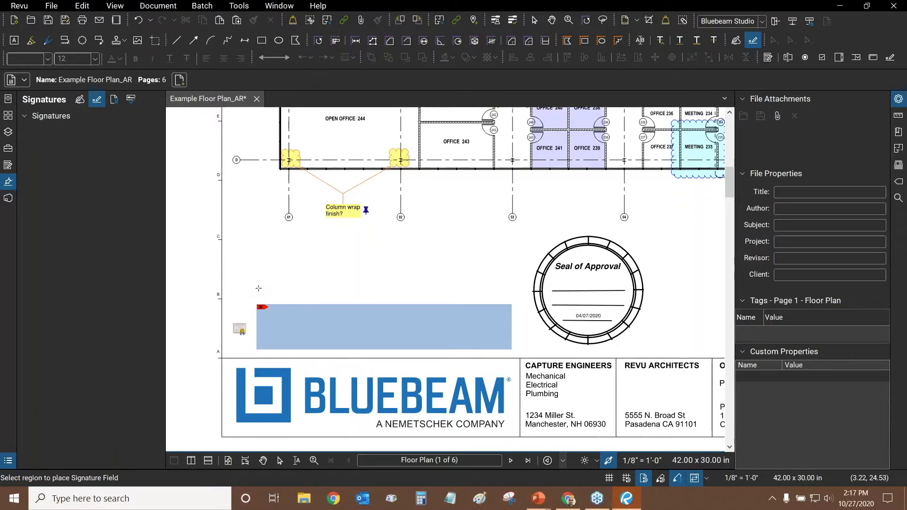
{"action": "scroll", "coordinate": [327, 272], "scroll_direction": "down", "scroll_amount": 5}
{"action": "scroll", "coordinate": [360, 348], "scroll_direction": "down", "scroll_amount": 5}
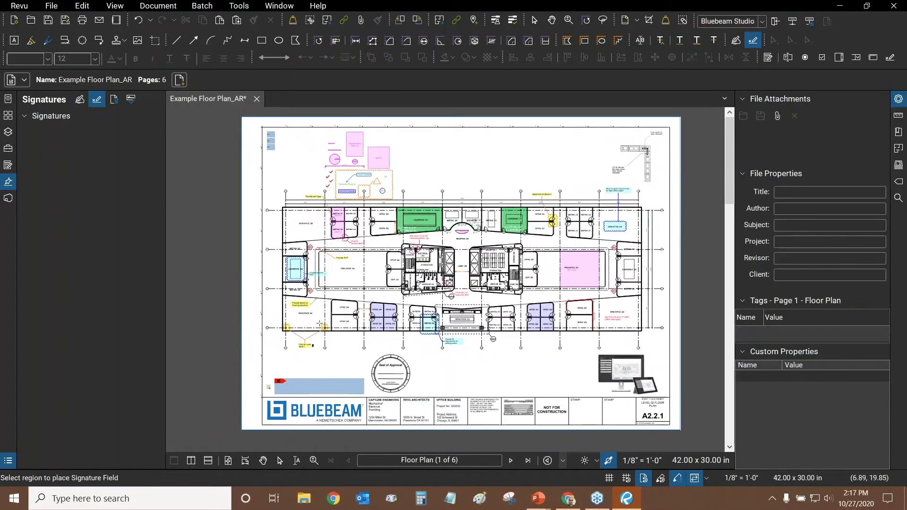
{"action": "left_click_drag", "start_coordinate": [331, 363], "coordinate": [325, 356]}
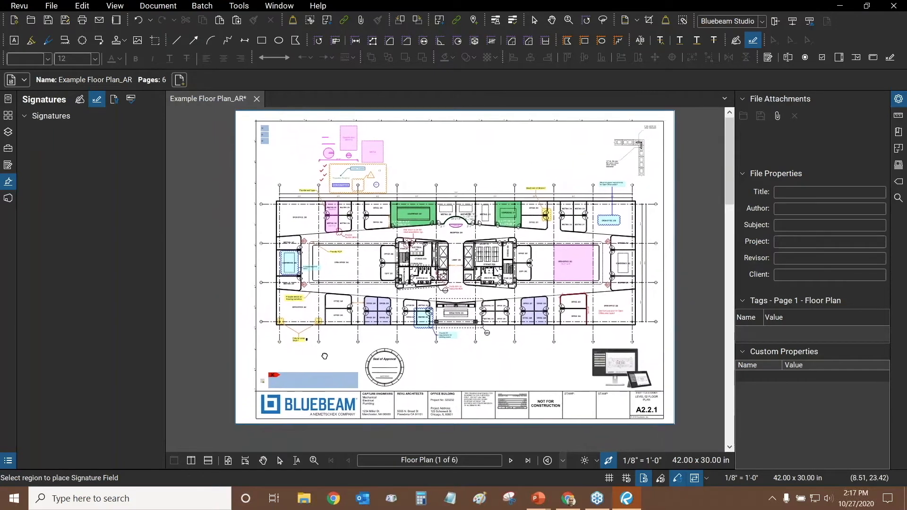
{"action": "scroll", "coordinate": [305, 371], "scroll_direction": "up", "scroll_amount": 2}
{"action": "scroll", "coordinate": [307, 385], "scroll_direction": "up", "scroll_amount": 4}
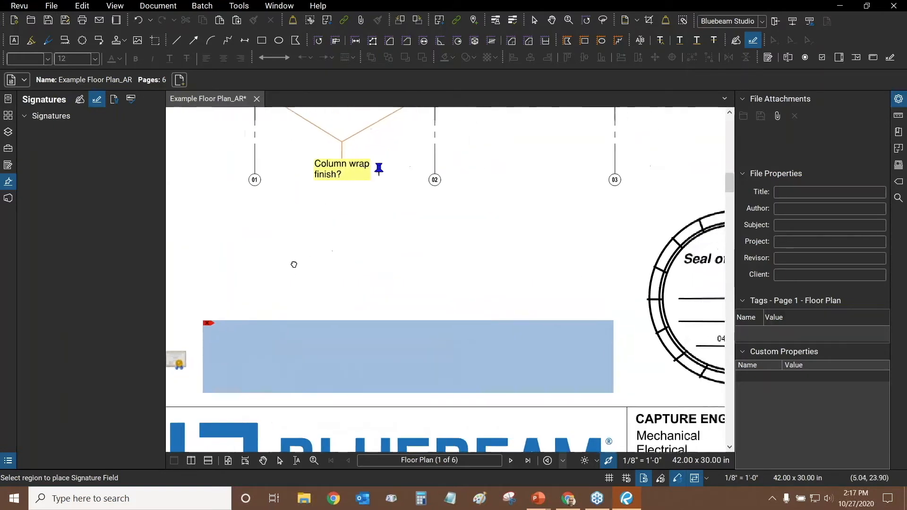
{"action": "scroll", "coordinate": [302, 274], "scroll_direction": "down", "scroll_amount": 1}
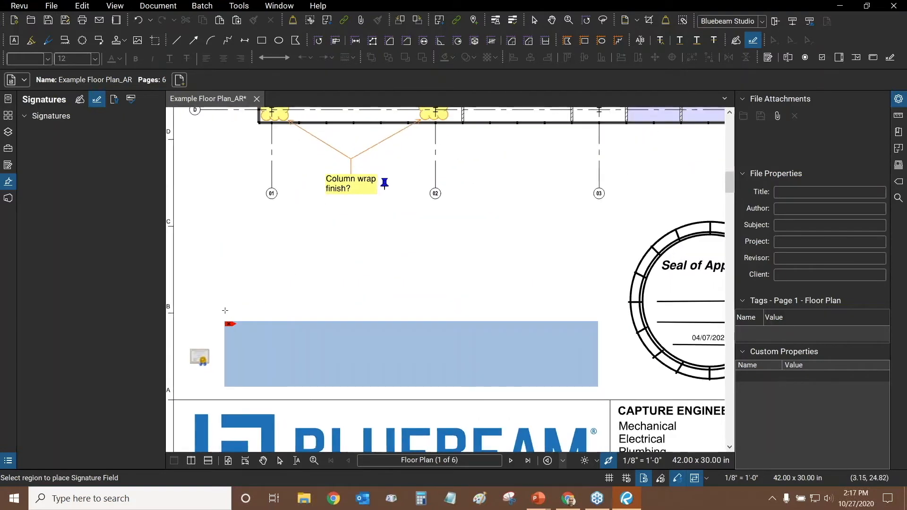
{"action": "mouse_move", "coordinate": [225, 310]}
{"action": "left_mouse_down"}
{"action": "mouse_move", "coordinate": [316, 274]}
{"action": "mouse_move", "coordinate": [624, 247]}
{"action": "mouse_move", "coordinate": [599, 247]}
{"action": "left_mouse_up"}
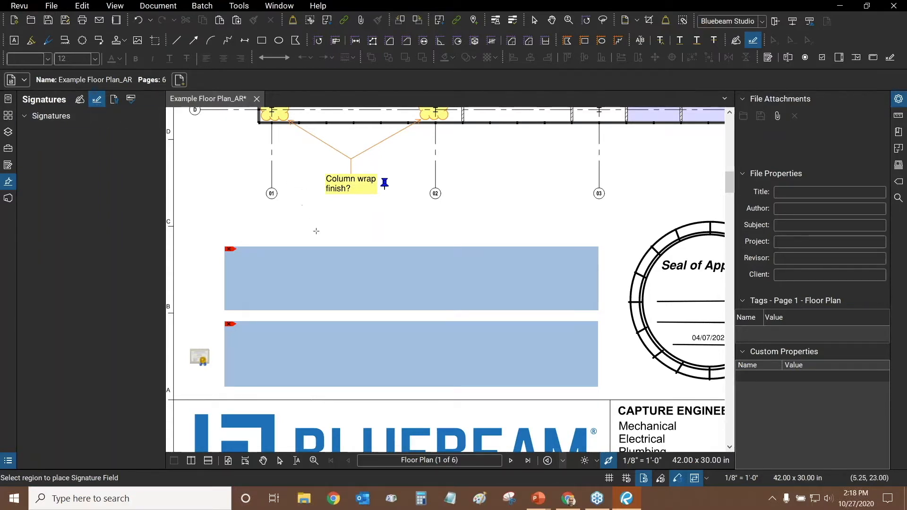
{"action": "left_click", "coordinate": [273, 270]}
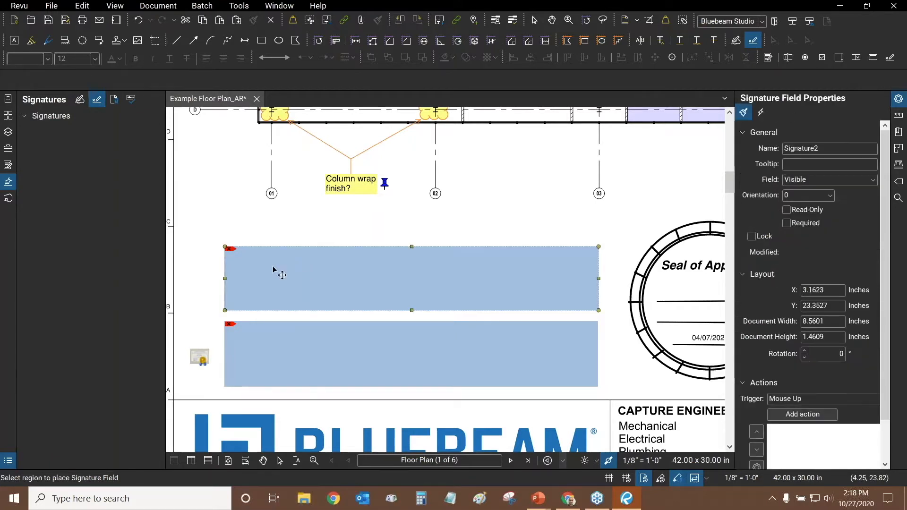
Set the tooltip of the upper signature field to "Signature For Client" and exit field editing
{"action": "key", "text": "Escape"}
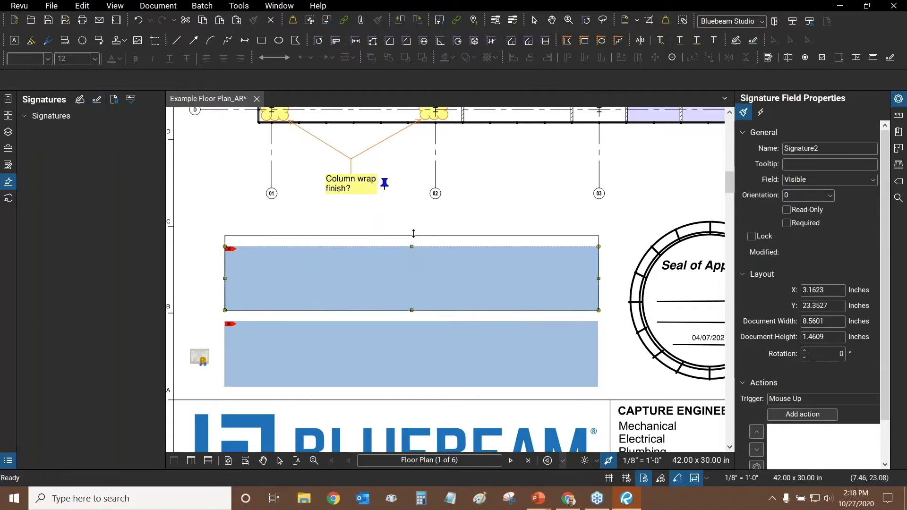
{"action": "left_click", "coordinate": [412, 245]}
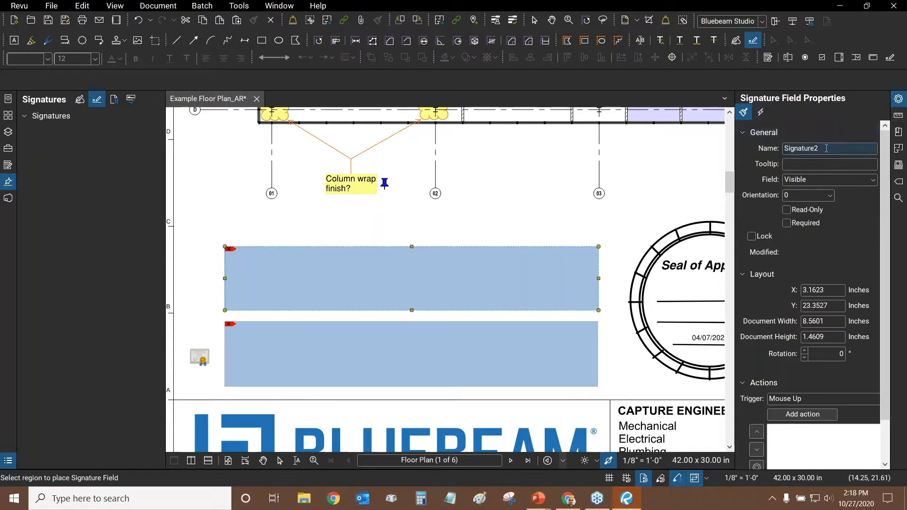
{"action": "left_click", "coordinate": [810, 163]}
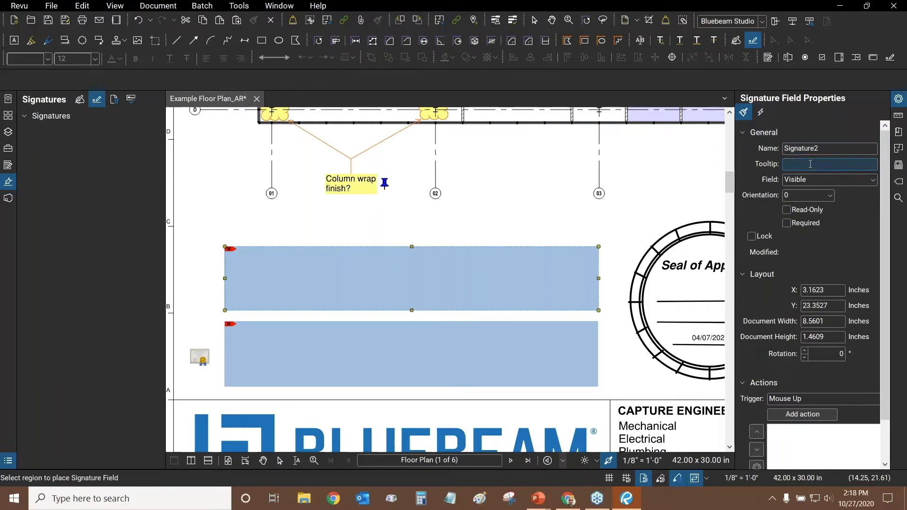
{"action": "type", "text": "Signature For Client"}
{"action": "left_click_drag", "start_coordinate": [512, 203], "coordinate": [542, 202]}
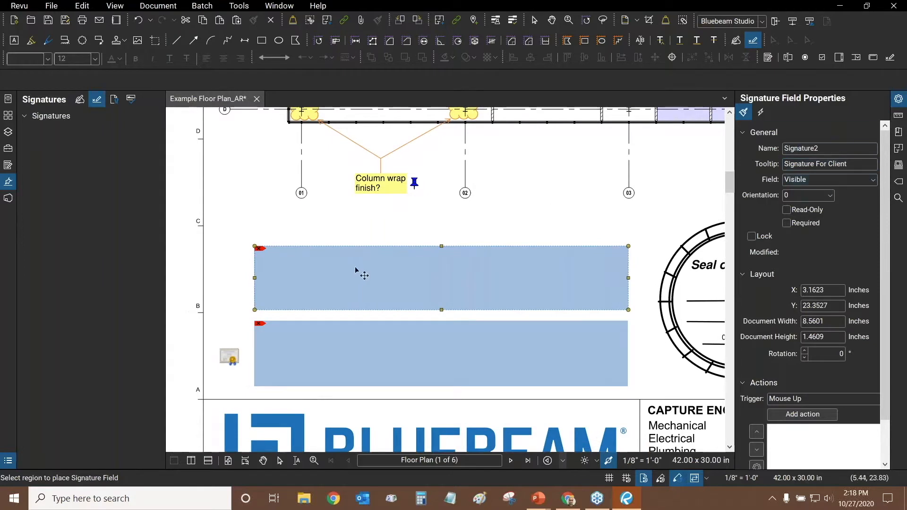
{"action": "key", "text": "Escape"}
{"action": "key", "text": "Escape"}
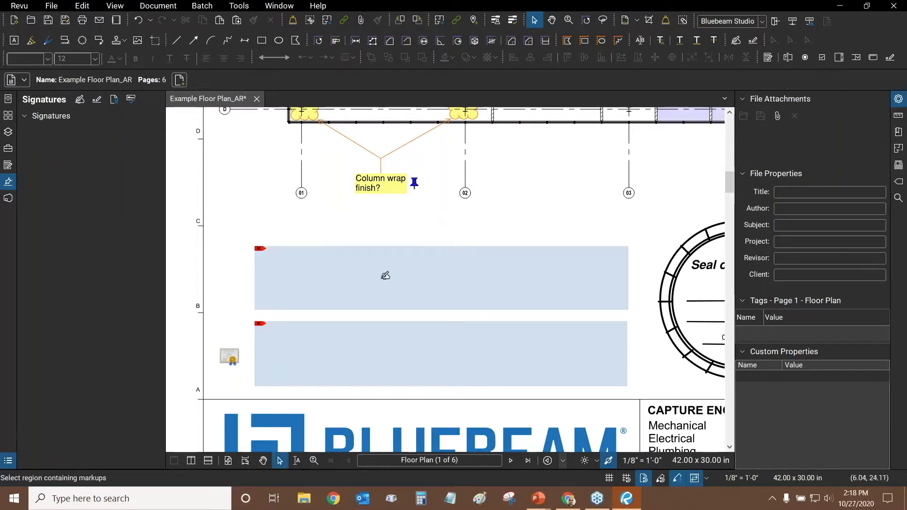
Review the digital ID and document certification settings for signing the upper signature field, without signing it
{"action": "left_click", "coordinate": [385, 276]}
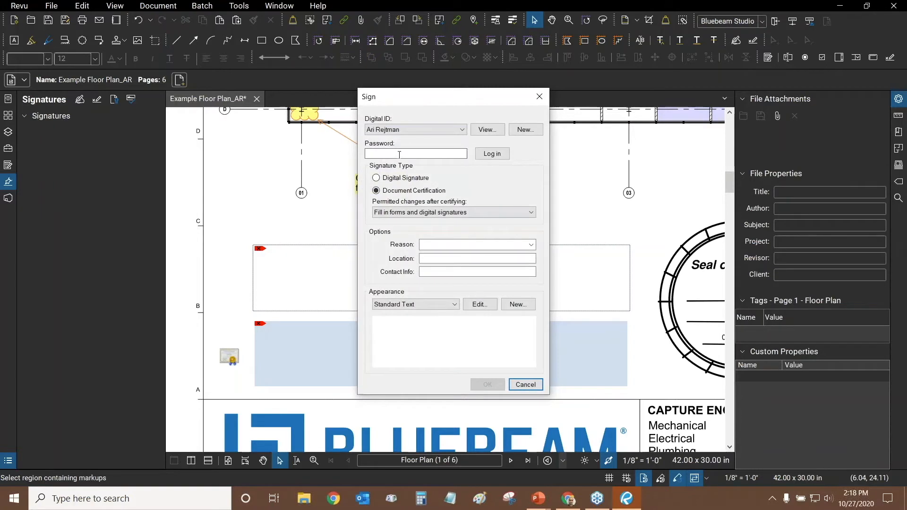
{"action": "left_click", "coordinate": [525, 384]}
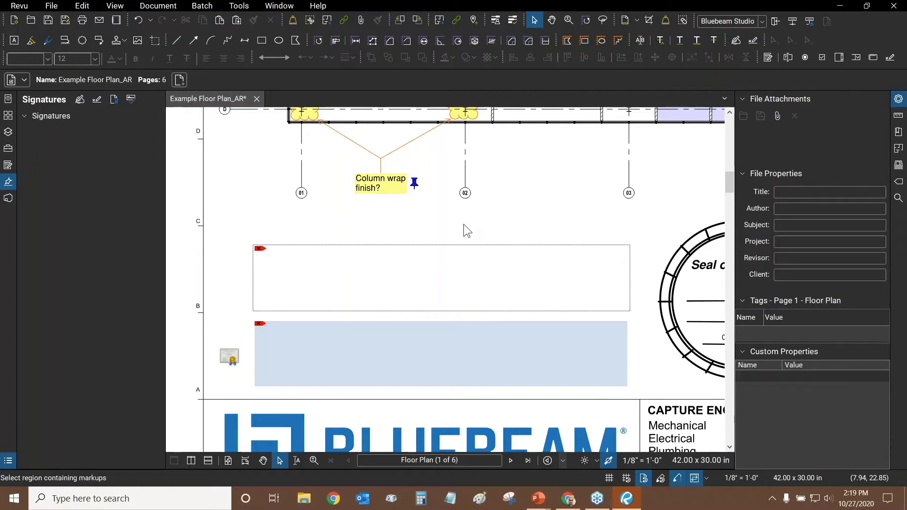
{"action": "mouse_move", "coordinate": [411, 214]}
{"action": "left_mouse_down"}
{"action": "mouse_move", "coordinate": [397, 233]}
{"action": "mouse_move", "coordinate": [406, 227]}
{"action": "left_mouse_up"}
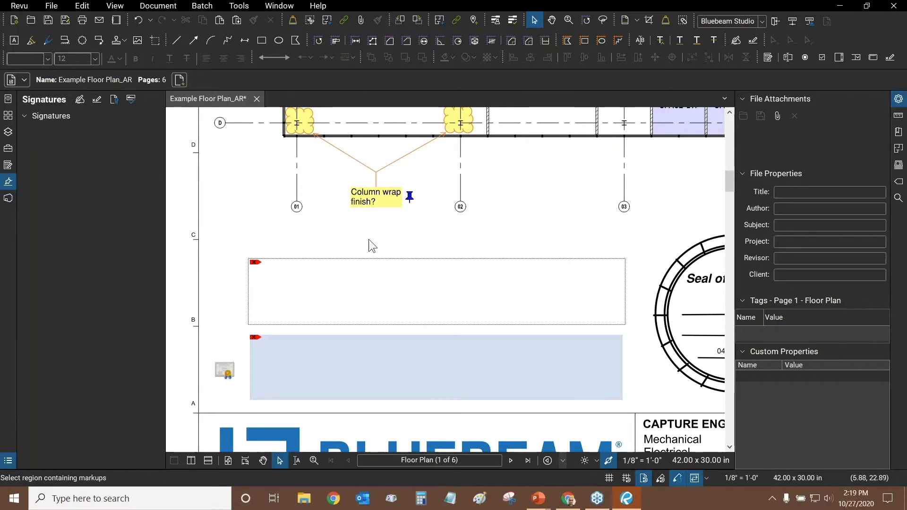
{"action": "left_click", "coordinate": [380, 292]}
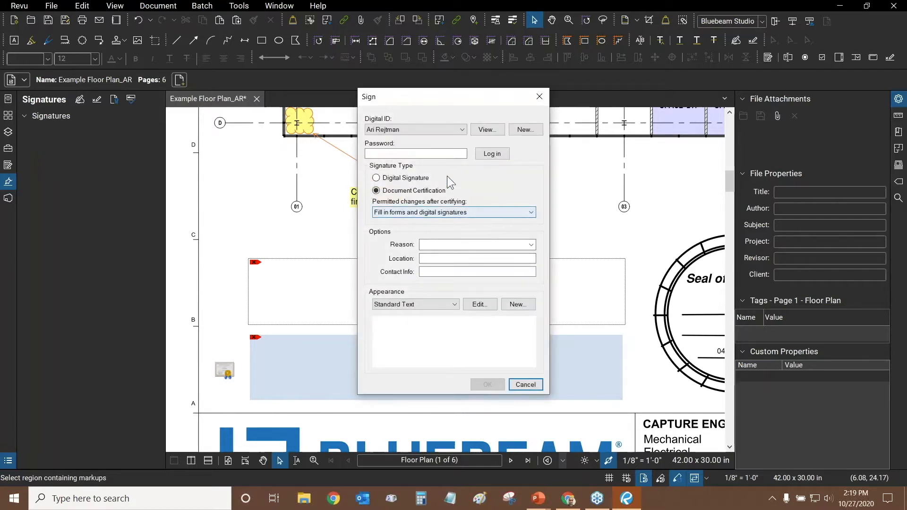
{"action": "left_click", "coordinate": [443, 133]}
{"action": "left_click", "coordinate": [446, 140]}
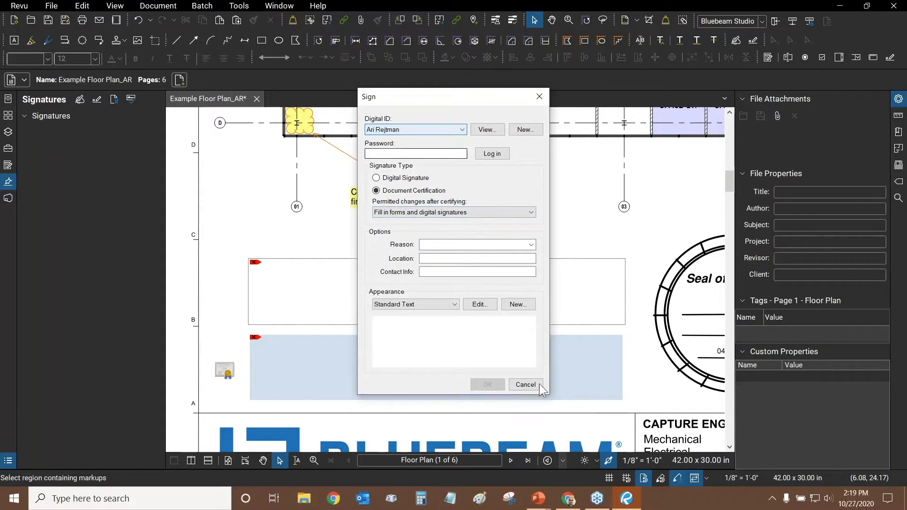
{"action": "left_click", "coordinate": [530, 385]}
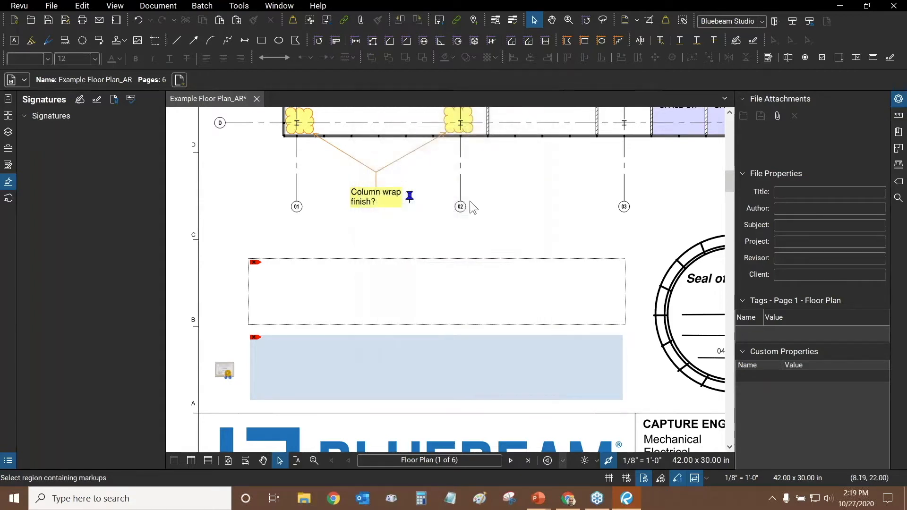
Open the digital ID manager and examine the identity details of the listed digital ID
{"action": "left_click", "coordinate": [239, 6]}
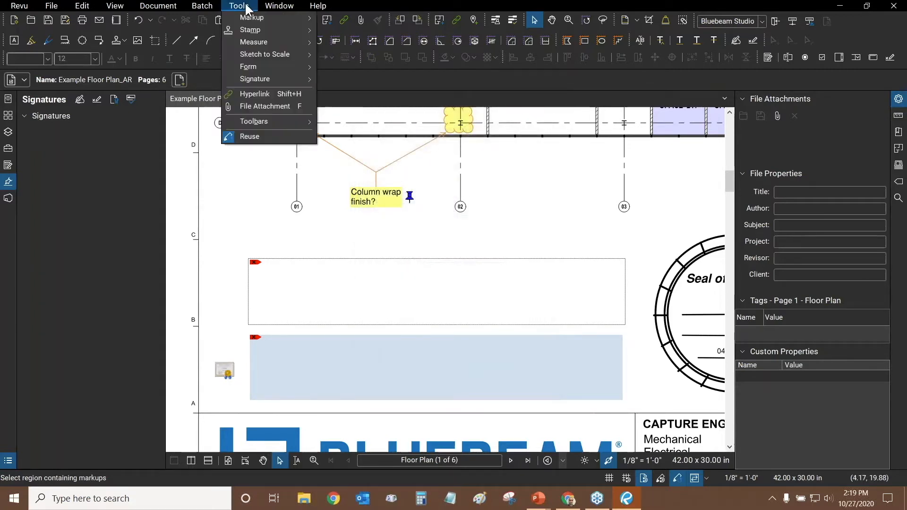
{"action": "mouse_move", "coordinate": [243, 76]}
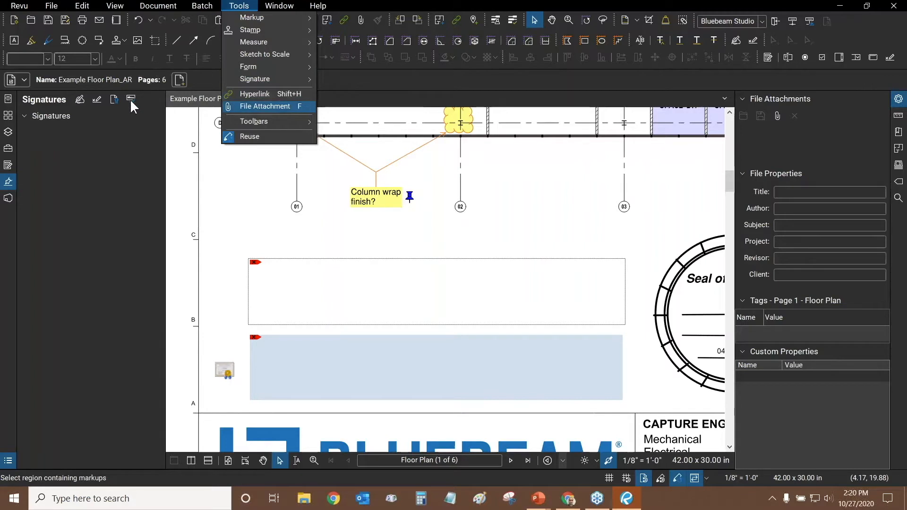
{"action": "mouse_move", "coordinate": [259, 79]}
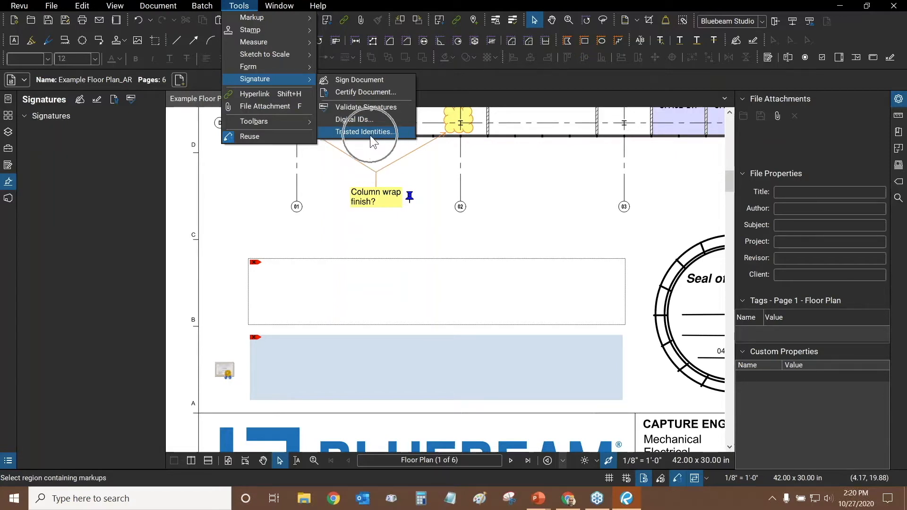
{"action": "left_click", "coordinate": [376, 120]}
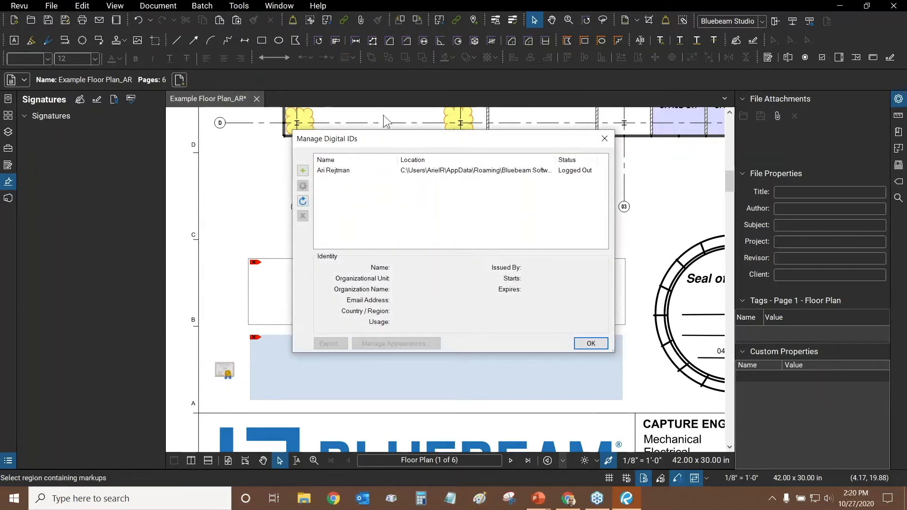
{"action": "left_click", "coordinate": [349, 170]}
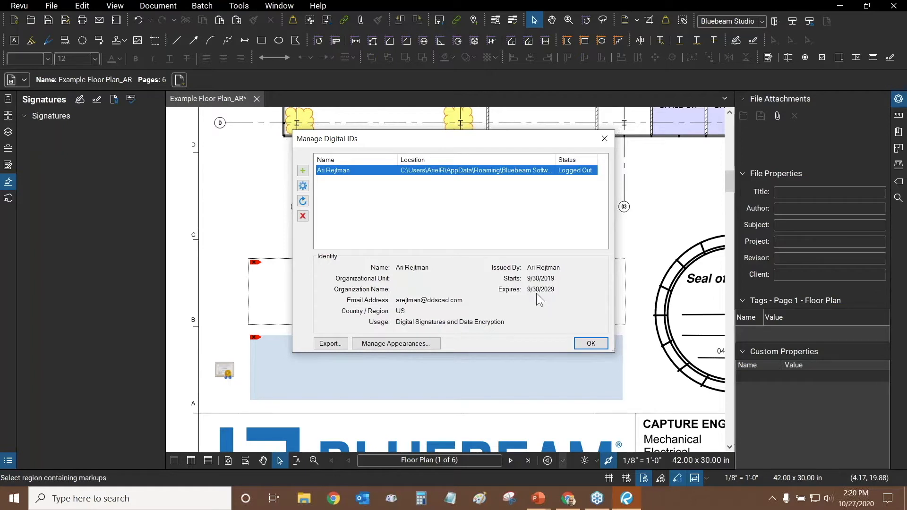
Examine the new digital ID options for a digital ID file and the Windows Certificate Store, without creating one
{"action": "left_click", "coordinate": [301, 171]}
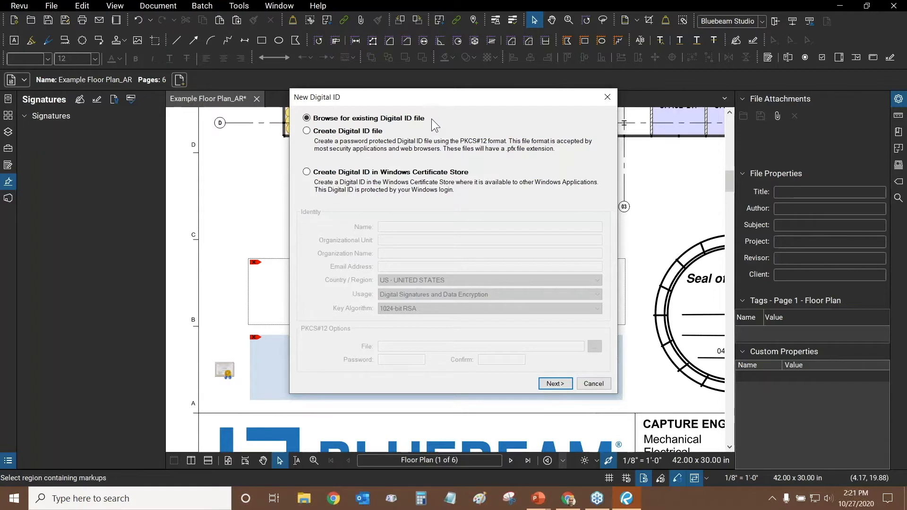
{"action": "left_click", "coordinate": [306, 132]}
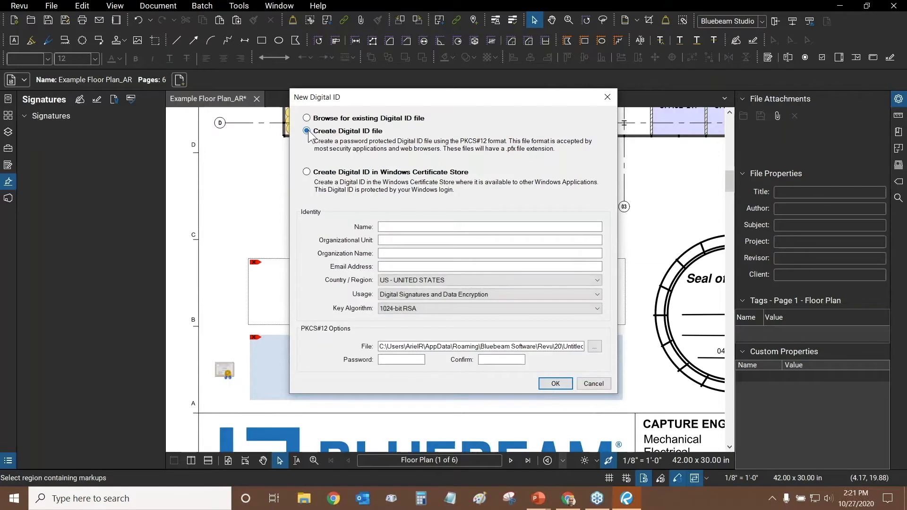
{"action": "left_click", "coordinate": [307, 172]}
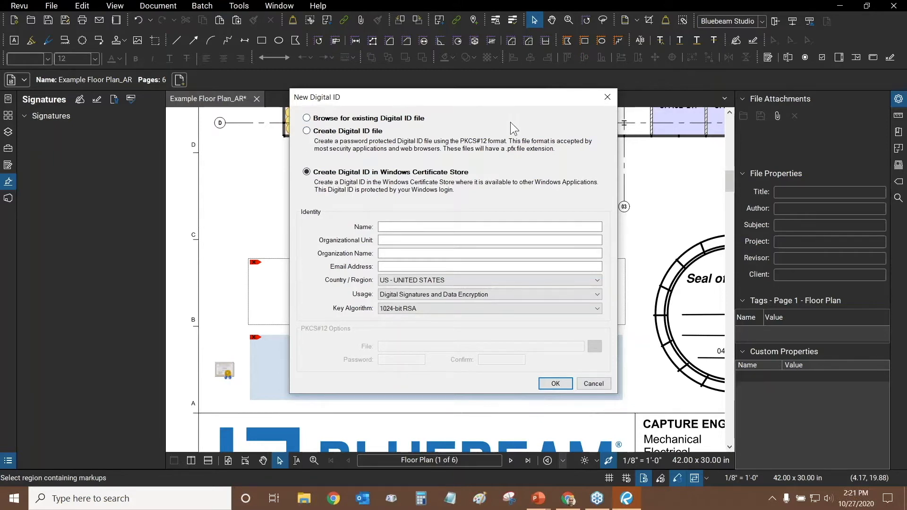
{"action": "left_click", "coordinate": [399, 226]}
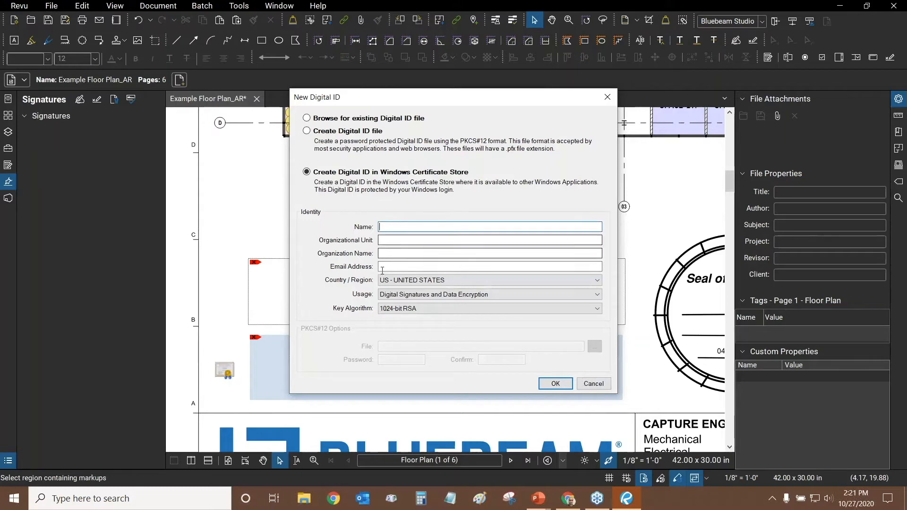
{"action": "left_click", "coordinate": [389, 265]}
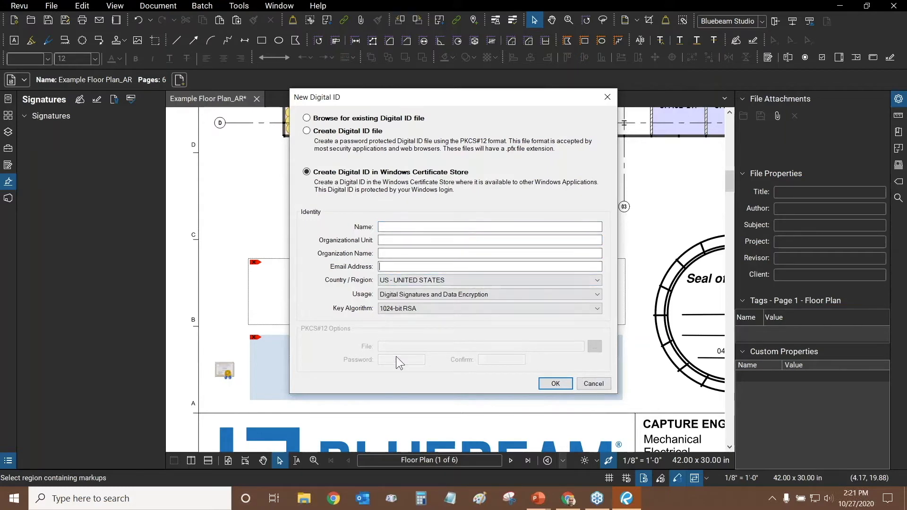
{"action": "left_click", "coordinate": [306, 131]}
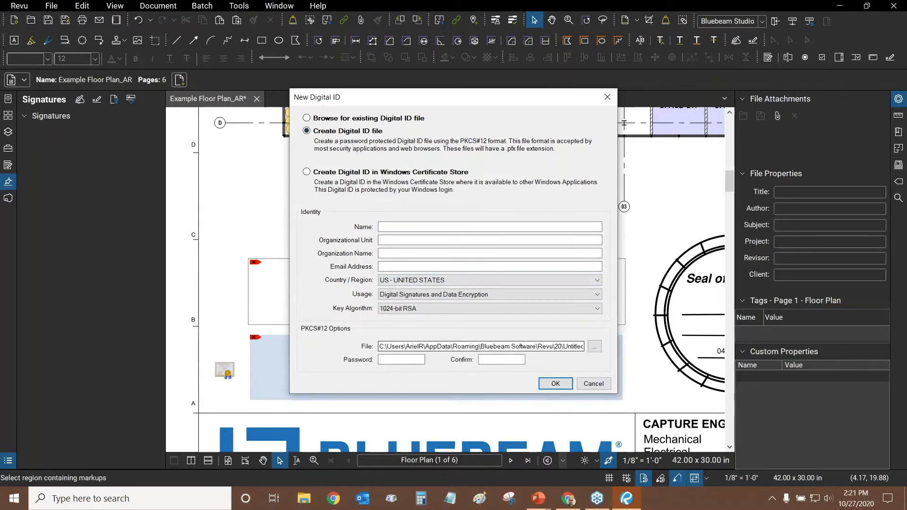
{"action": "left_click", "coordinate": [584, 385]}
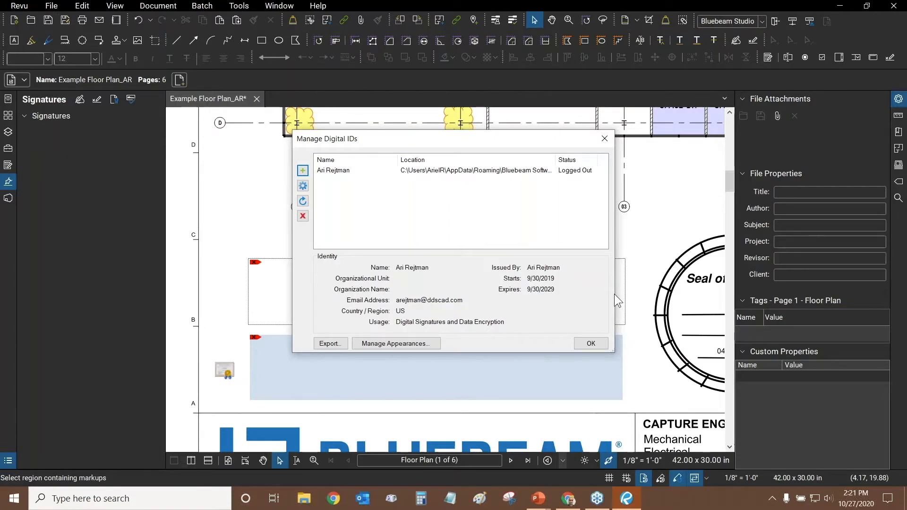
Start exporting the certificate of the listed digital ID, entering the digital ID password
{"action": "left_click", "coordinate": [351, 169]}
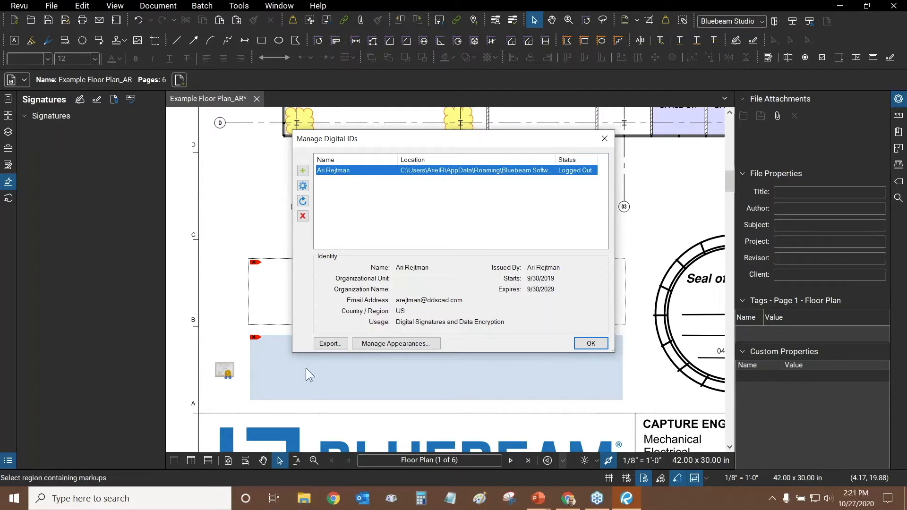
{"action": "left_click", "coordinate": [343, 345]}
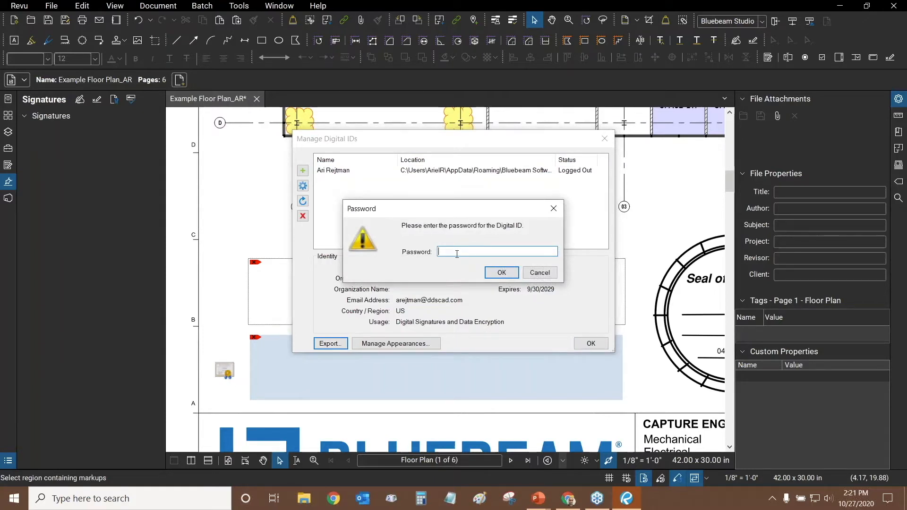
{"action": "type", "text": "●●●●●●●●●●●●●"}
{"action": "key", "text": "Return"}
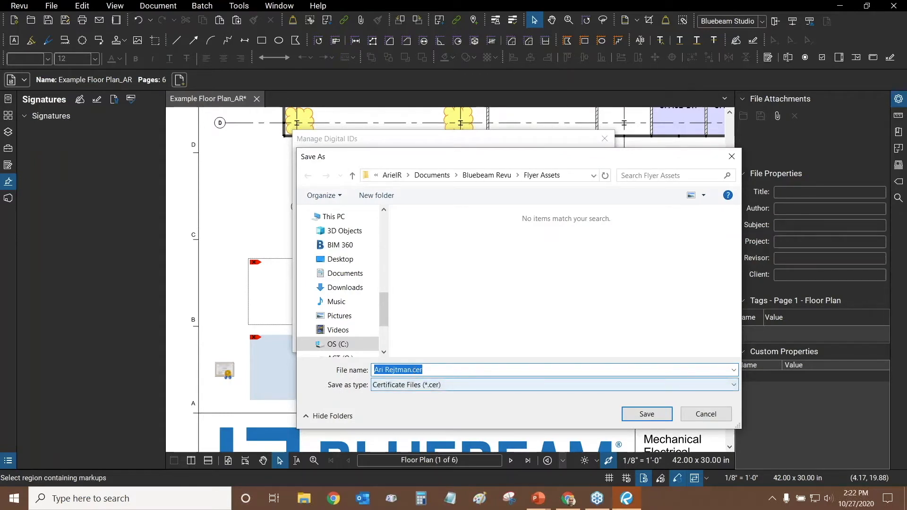
Look in the Documents > Bluebeam Revu folder for the existing certificate file, cancel the export and close the digital ID manager
{"action": "left_click", "coordinate": [430, 177]}
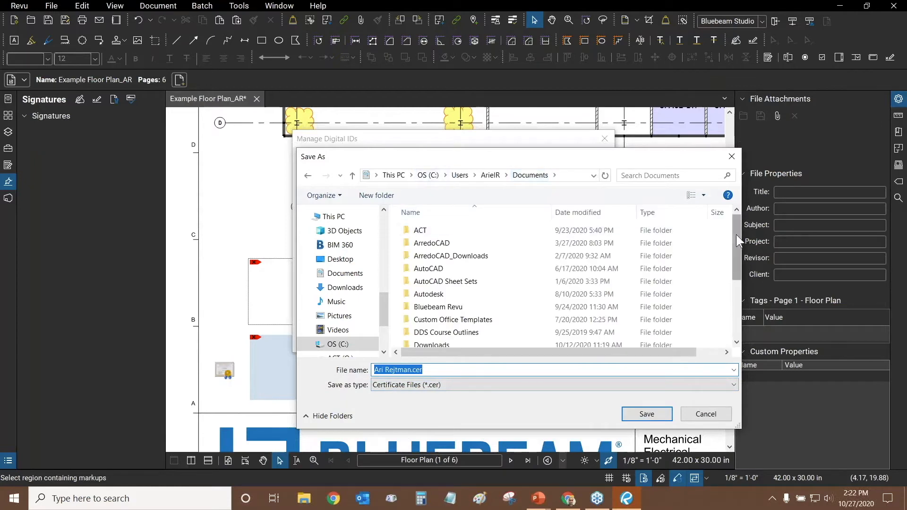
{"action": "left_click_drag", "start_coordinate": [736, 232], "coordinate": [732, 209]}
{"action": "double_click", "coordinate": [451, 306]}
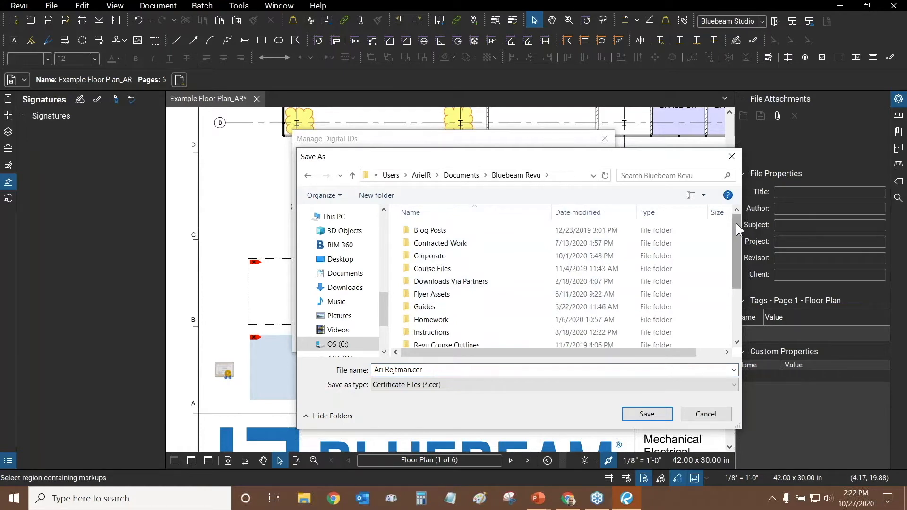
{"action": "left_click_drag", "start_coordinate": [736, 223], "coordinate": [733, 299]}
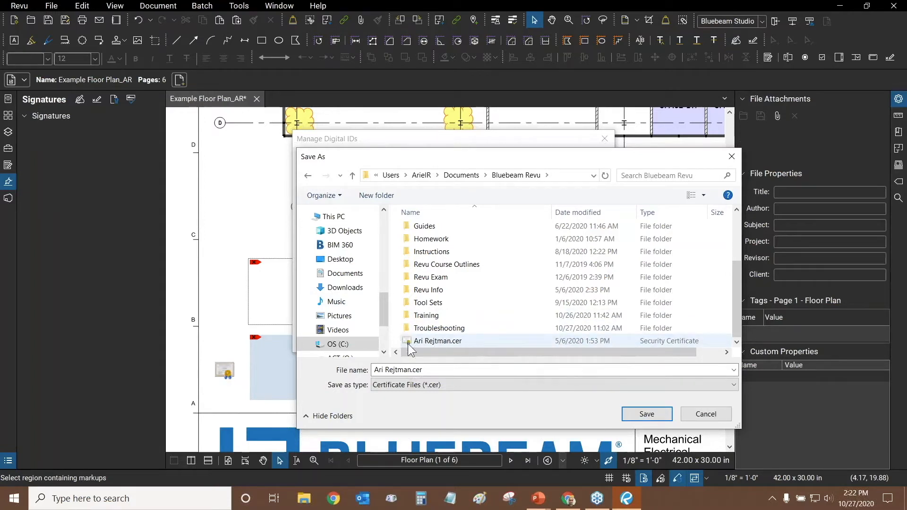
{"action": "left_click_drag", "start_coordinate": [523, 353], "coordinate": [474, 338]}
{"action": "left_click", "coordinate": [704, 414]}
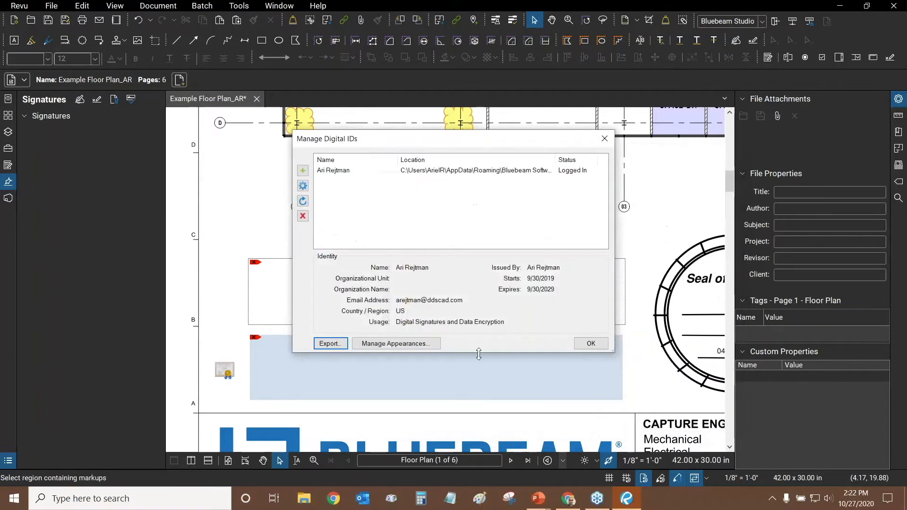
{"action": "left_click", "coordinate": [591, 343]}
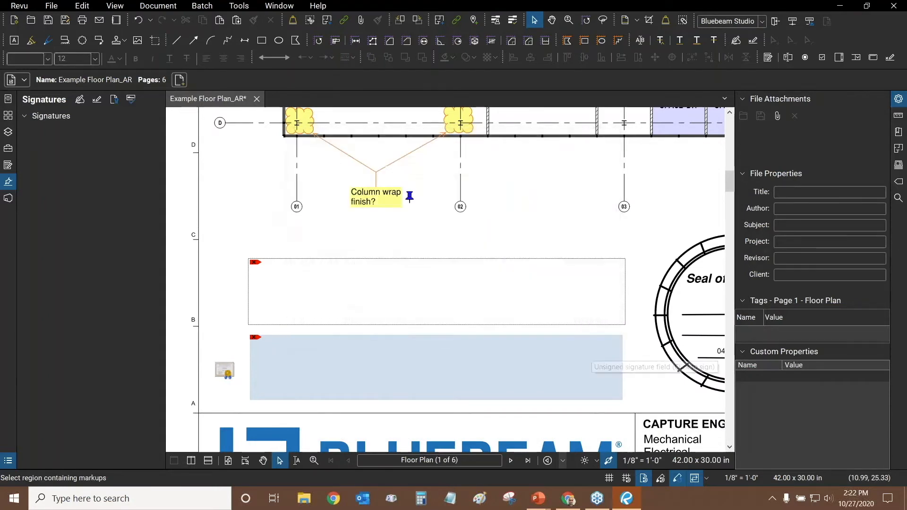
Open the trusted identities manager and select the listed identity
{"action": "left_click", "coordinate": [239, 6]}
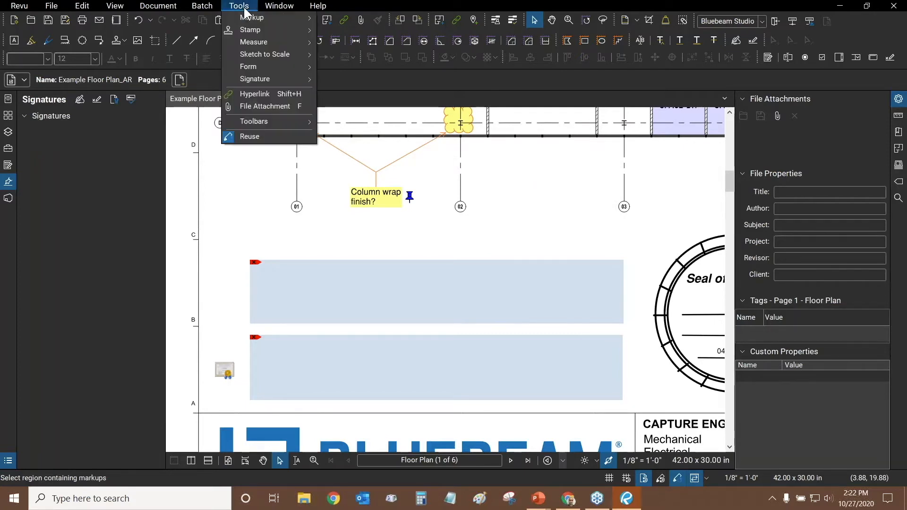
{"action": "mouse_move", "coordinate": [270, 84]}
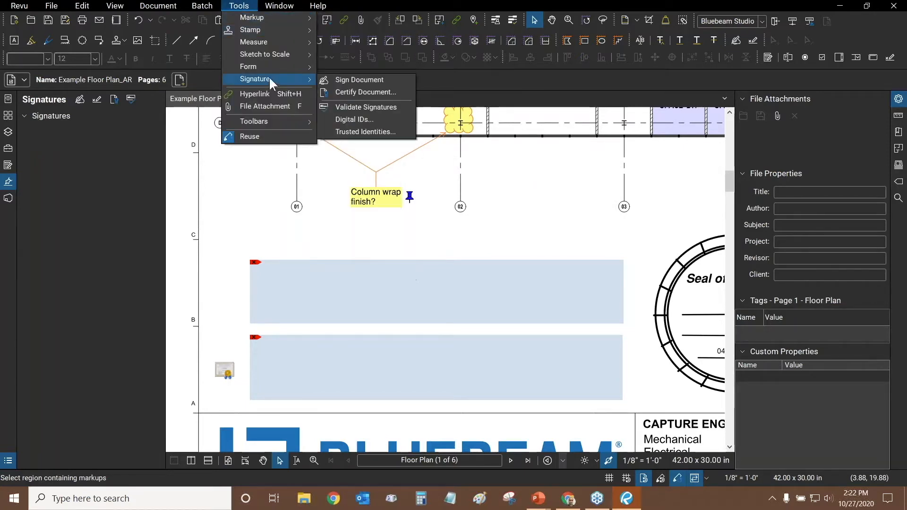
{"action": "left_click", "coordinate": [372, 134]}
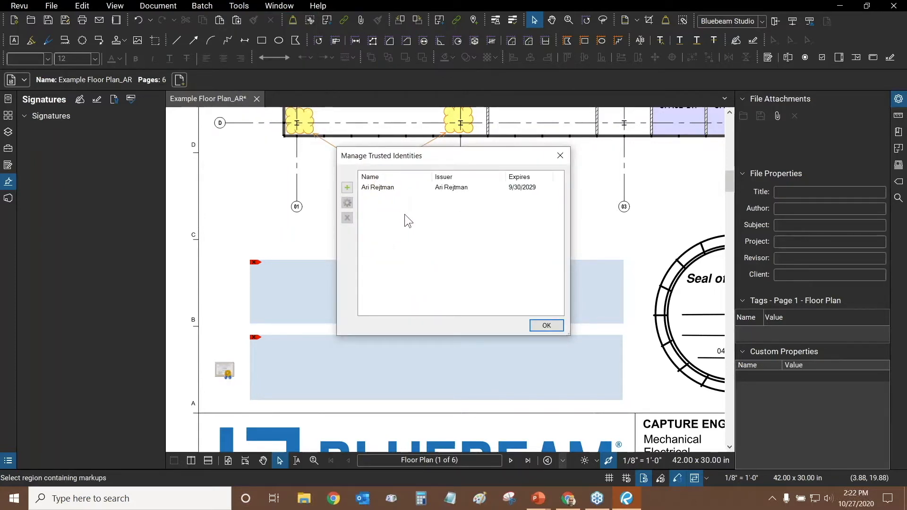
{"action": "left_click", "coordinate": [384, 188]}
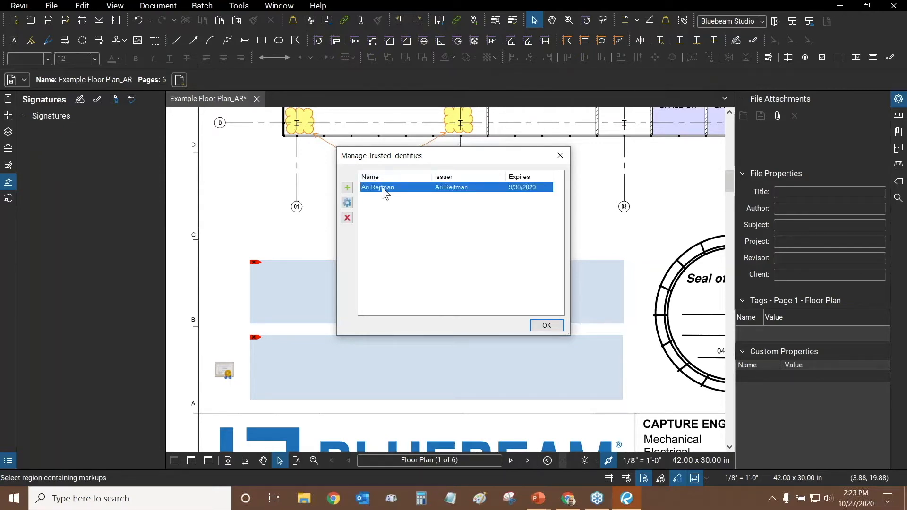
Look at the certificate file selection for adding a trusted identity, cancel it and close the trusted identities manager
{"action": "left_click", "coordinate": [402, 222]}
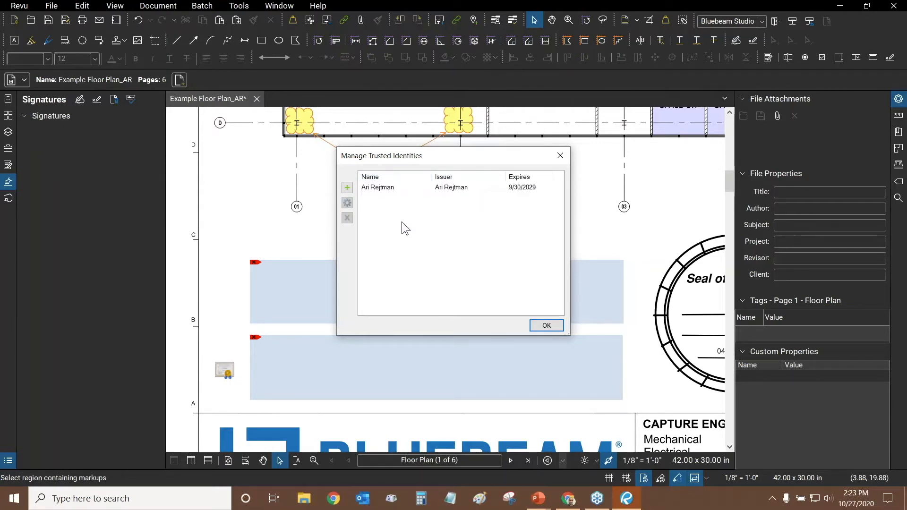
{"action": "left_click", "coordinate": [349, 191]}
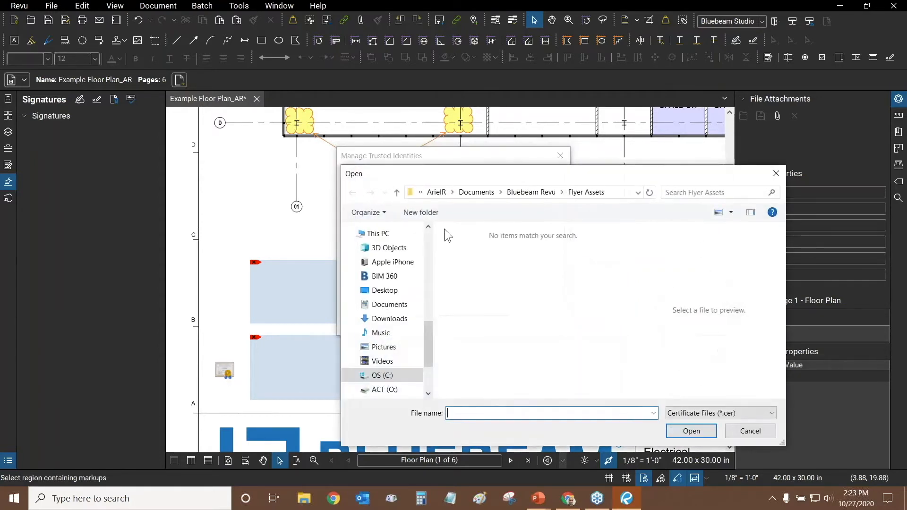
{"action": "left_click", "coordinate": [750, 431]}
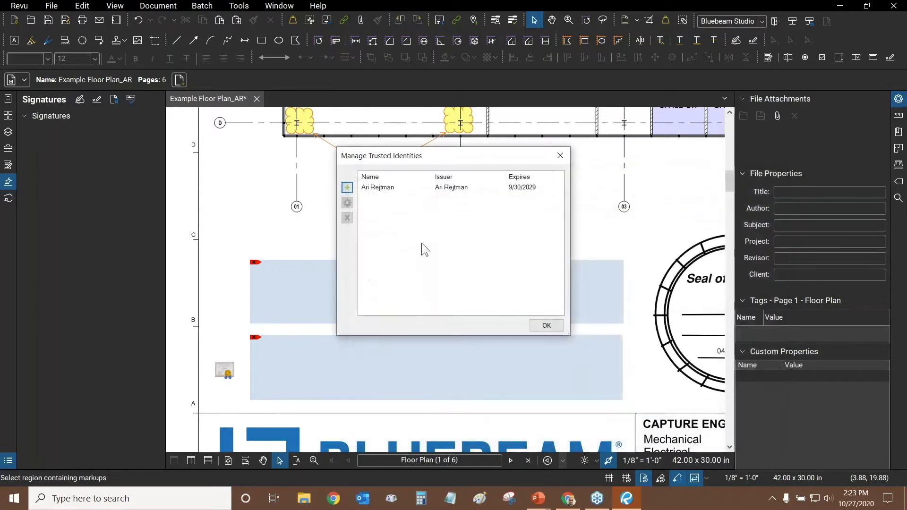
{"action": "left_click", "coordinate": [560, 156]}
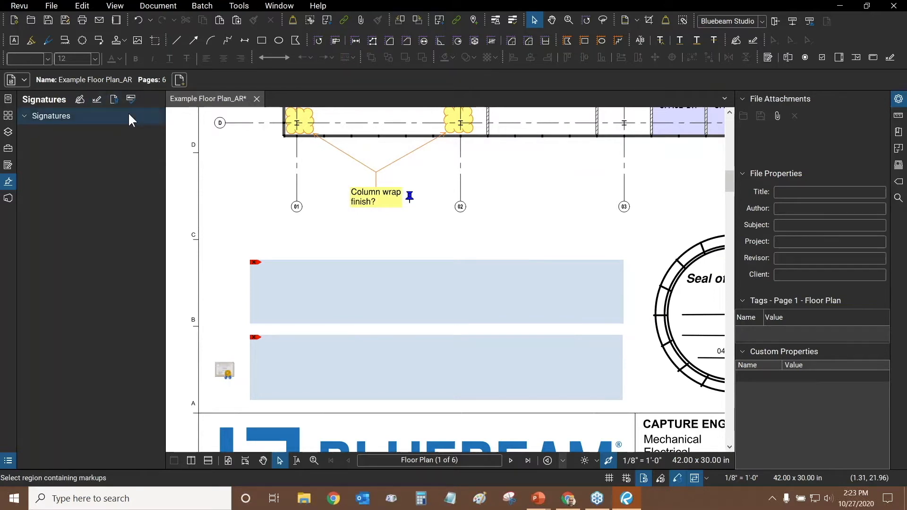
Open Example Floor Plan_AR_Signed_wCer from the Floor Plans For Presentations category and display its certification status
{"action": "left_click", "coordinate": [8, 99]}
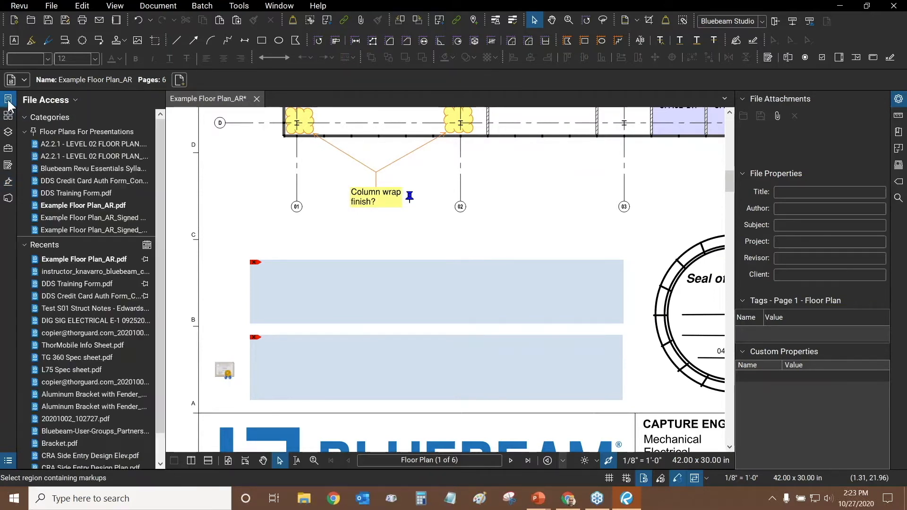
{"action": "mouse_move", "coordinate": [90, 217]}
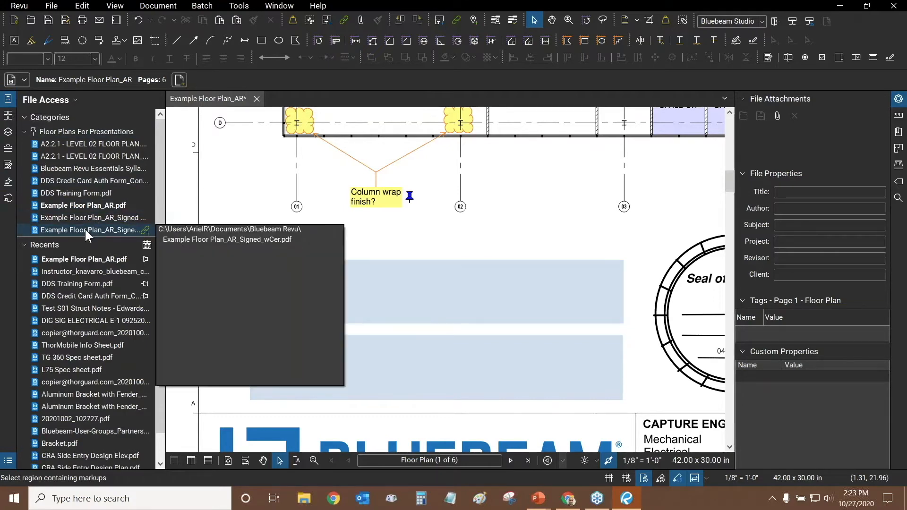
{"action": "left_click", "coordinate": [84, 228]}
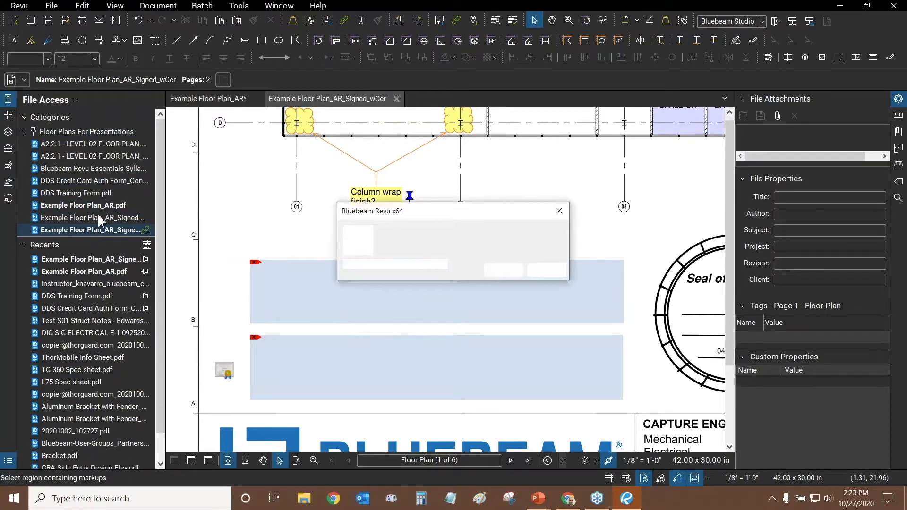
{"action": "left_click", "coordinate": [515, 274]}
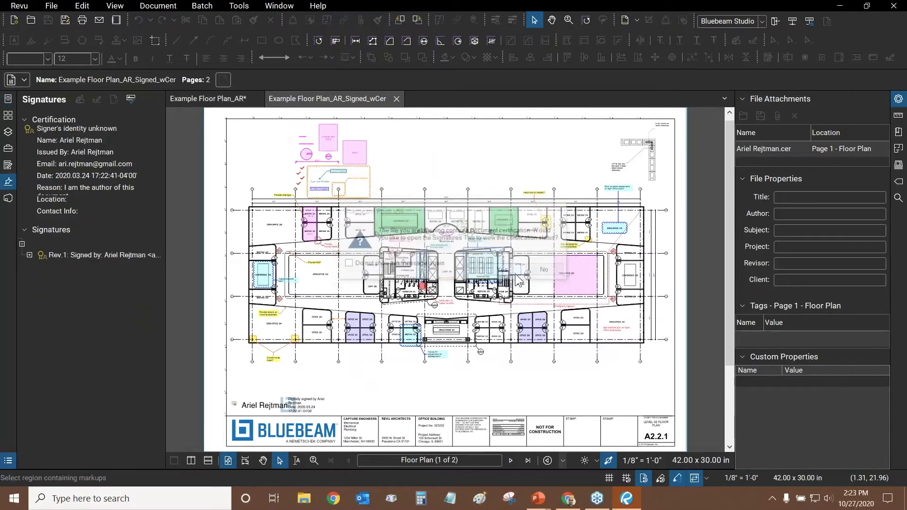
Open Example Floor Plan_AR_Signed Without DIC from the same category and display its certification status
{"action": "left_click", "coordinate": [6, 103]}
{"action": "left_click", "coordinate": [100, 213]}
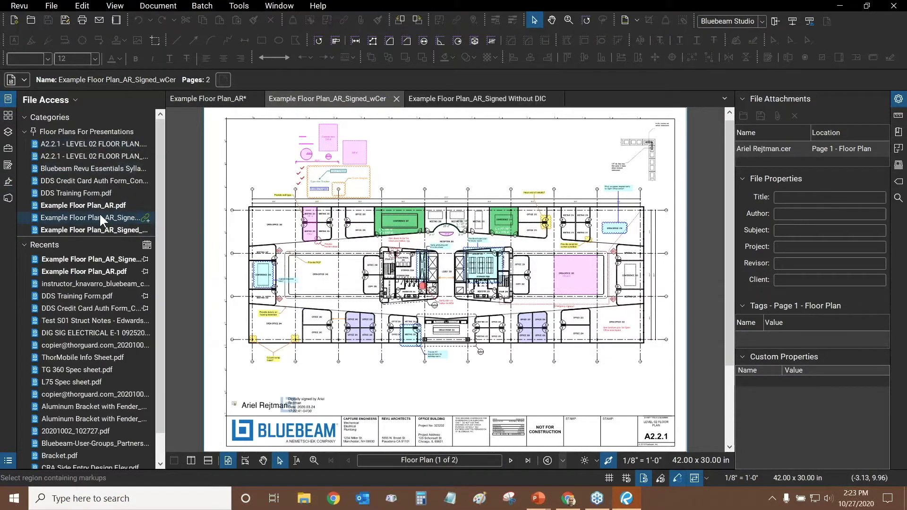
{"action": "left_click", "coordinate": [503, 270]}
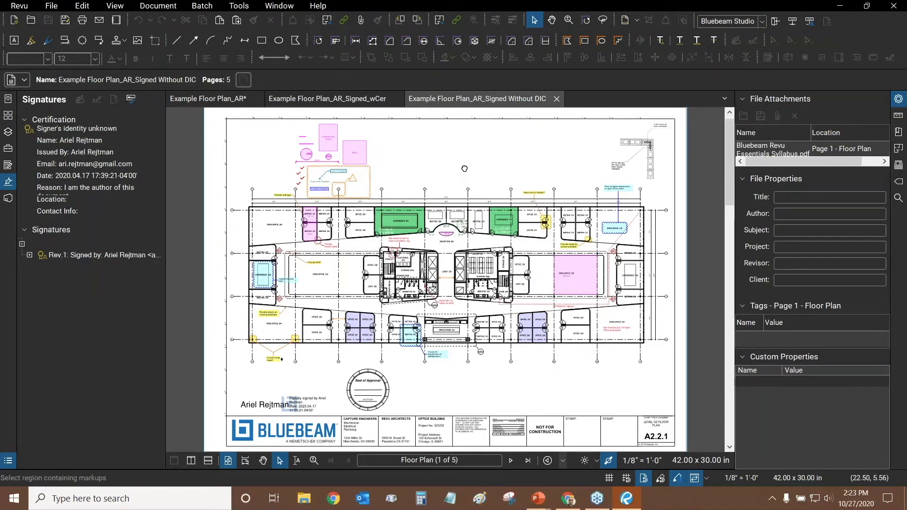
Validate the signature in the Signed Without DIC plan, inspect its Rev.1 details and close that document
{"action": "scroll", "coordinate": [347, 304], "scroll_direction": "up", "scroll_amount": 5}
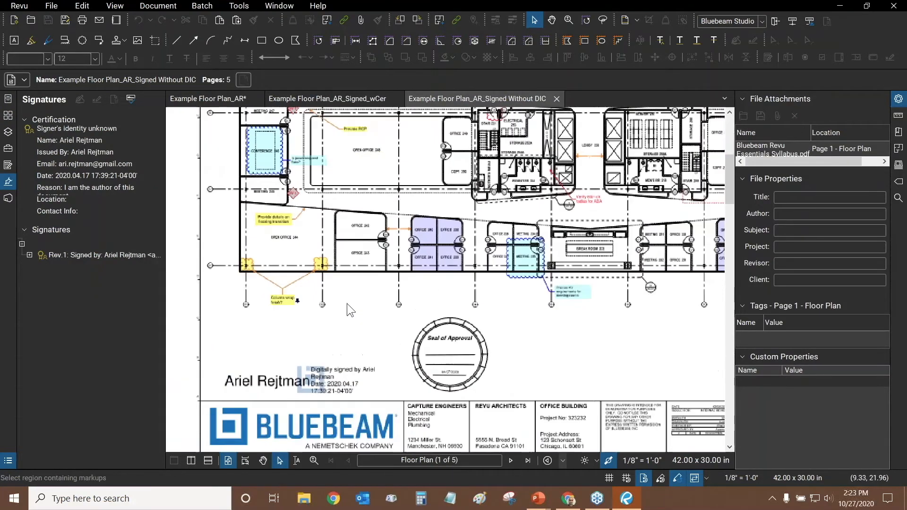
{"action": "scroll", "coordinate": [284, 296], "scroll_direction": "up", "scroll_amount": 2}
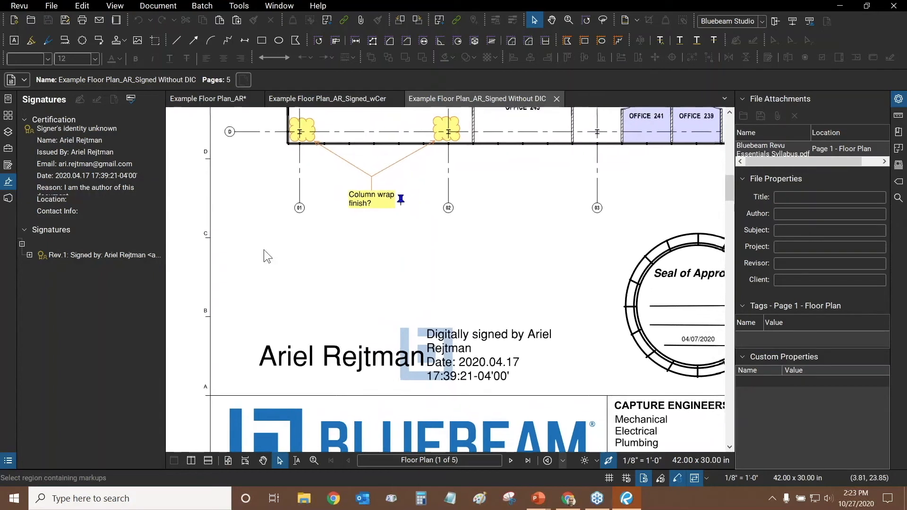
{"action": "left_click", "coordinate": [130, 98]}
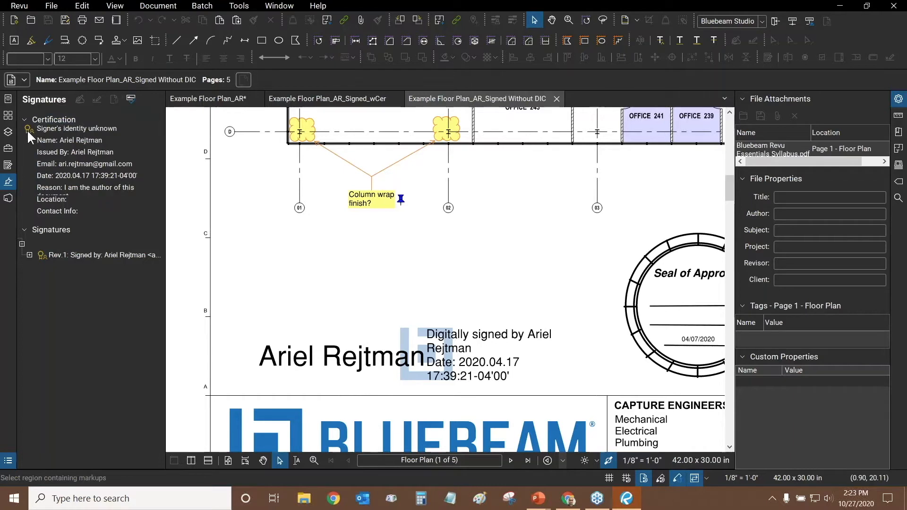
{"action": "left_click", "coordinate": [29, 255]}
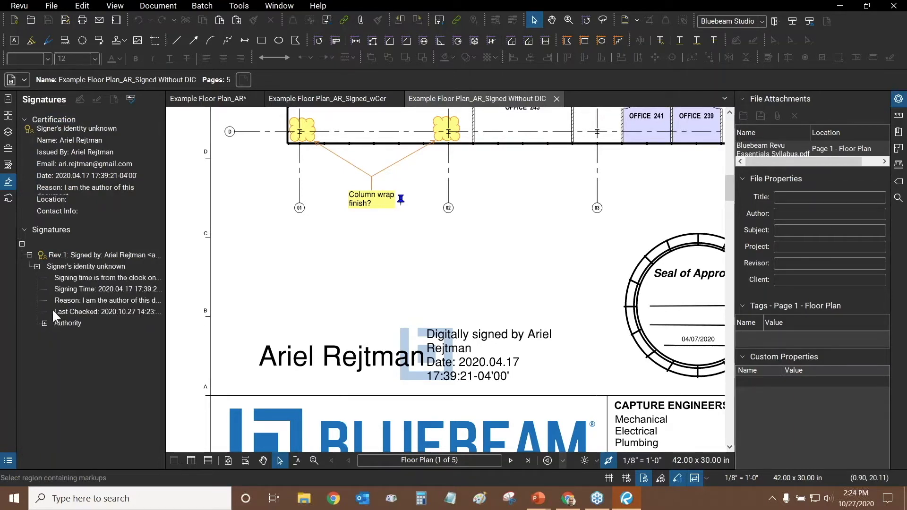
{"action": "left_click", "coordinate": [123, 254]}
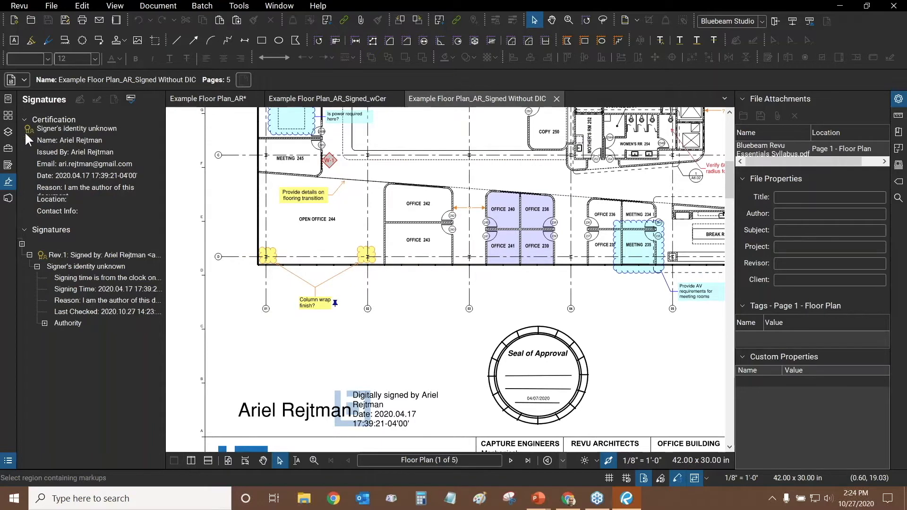
{"action": "left_click", "coordinate": [557, 98]}
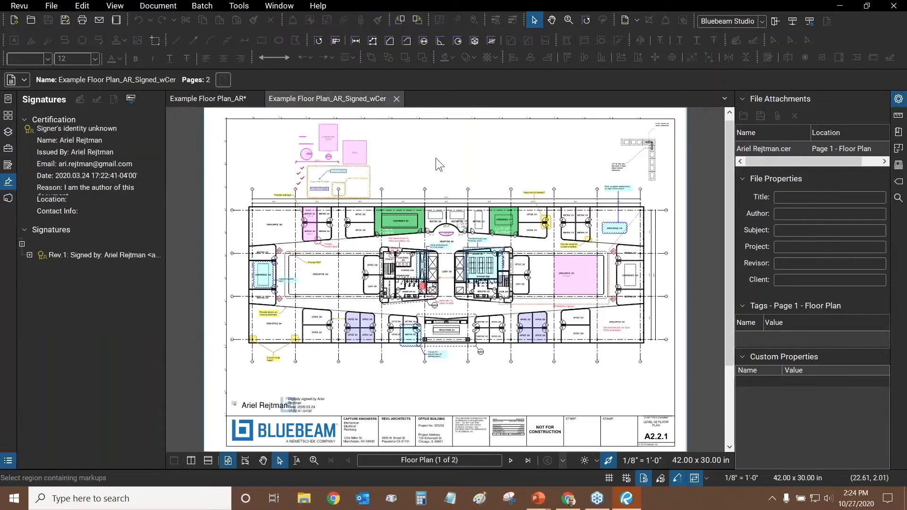
Inspect the signature and attached certificate in the Signed_wCer plan, validate the signature, expand its Rev.1 details and close the document
{"action": "scroll", "coordinate": [288, 366], "scroll_direction": "up", "scroll_amount": 5}
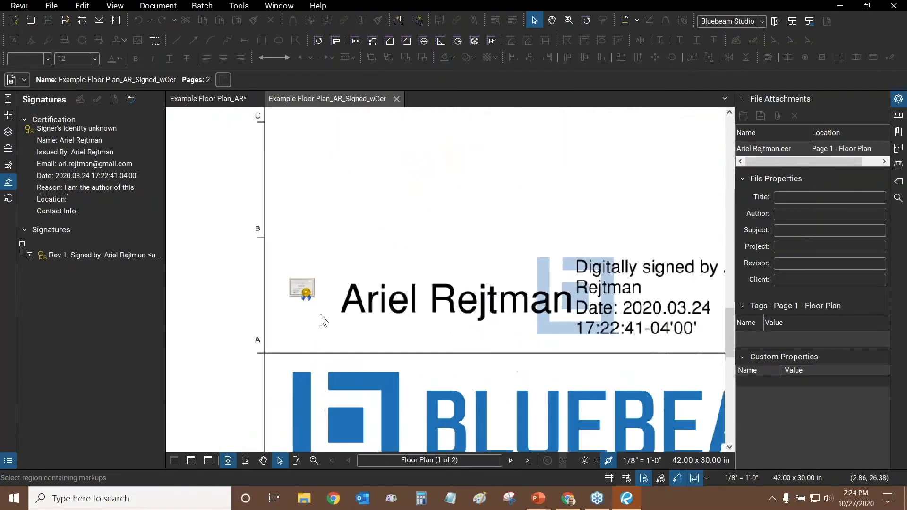
{"action": "scroll", "coordinate": [358, 296], "scroll_direction": "down", "scroll_amount": 2}
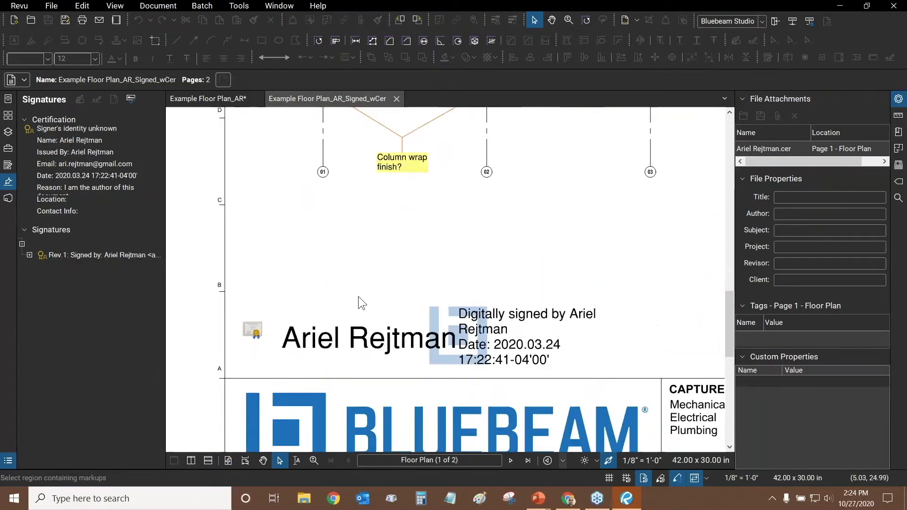
{"action": "scroll", "coordinate": [382, 262], "scroll_direction": "up", "scroll_amount": 1}
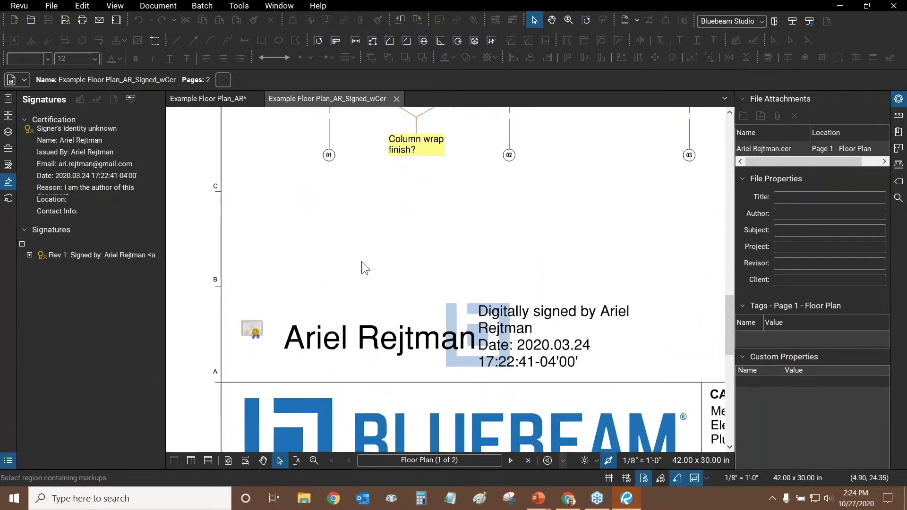
{"action": "left_click", "coordinate": [130, 98]}
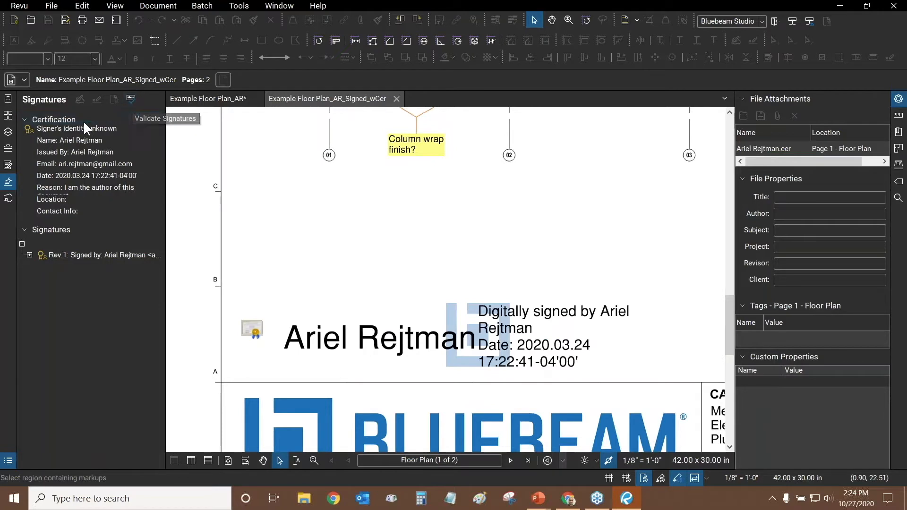
{"action": "left_click", "coordinate": [29, 254]}
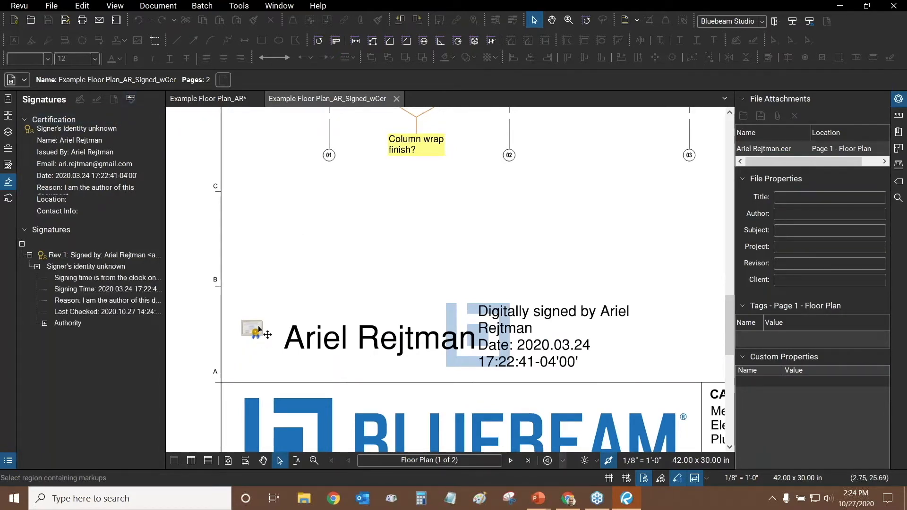
{"action": "left_click_drag", "start_coordinate": [277, 256], "coordinate": [265, 272]}
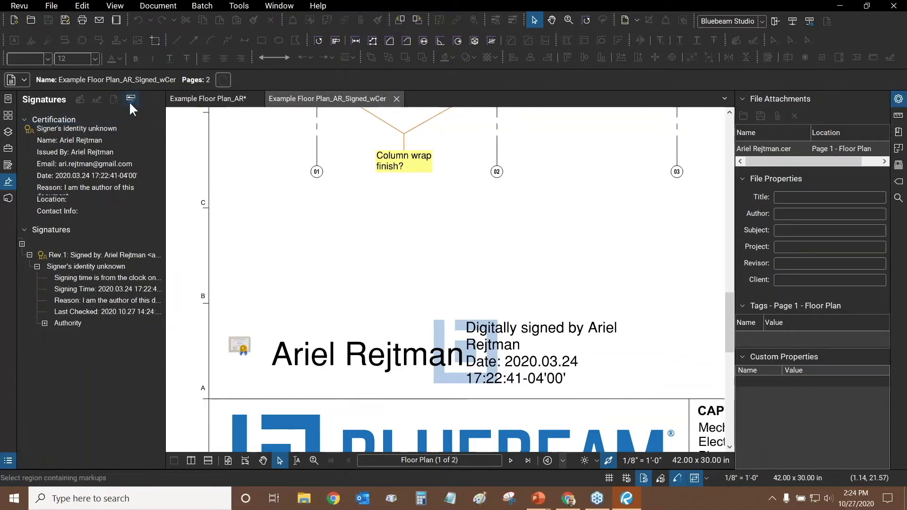
{"action": "left_click", "coordinate": [396, 101]}
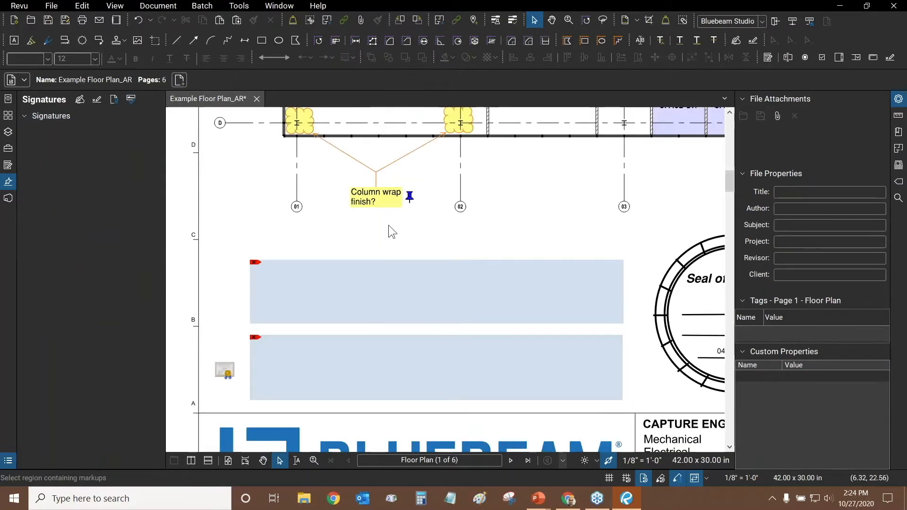
Start signing the Signature For Client field as a Document Certification, permitting Fill in forms and digital signatures after certifying
{"action": "left_click_drag", "start_coordinate": [389, 225], "coordinate": [363, 231]}
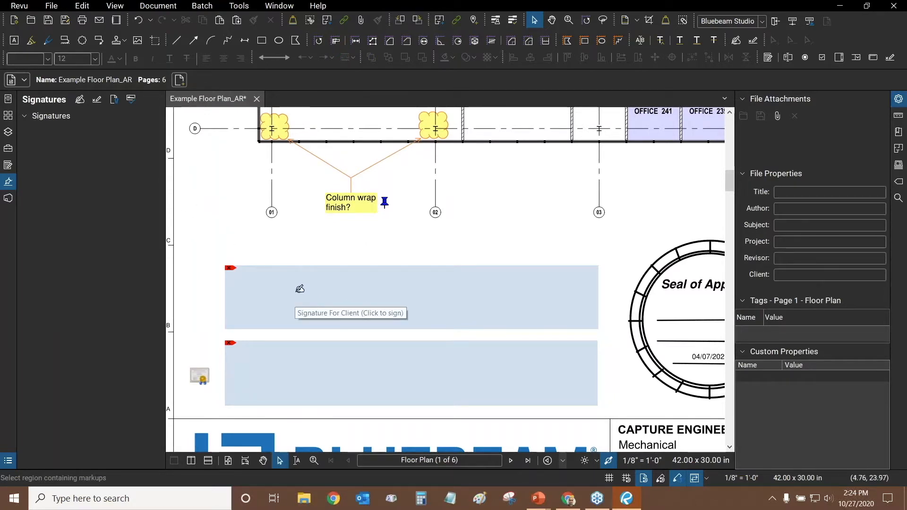
{"action": "left_click", "coordinate": [300, 288]}
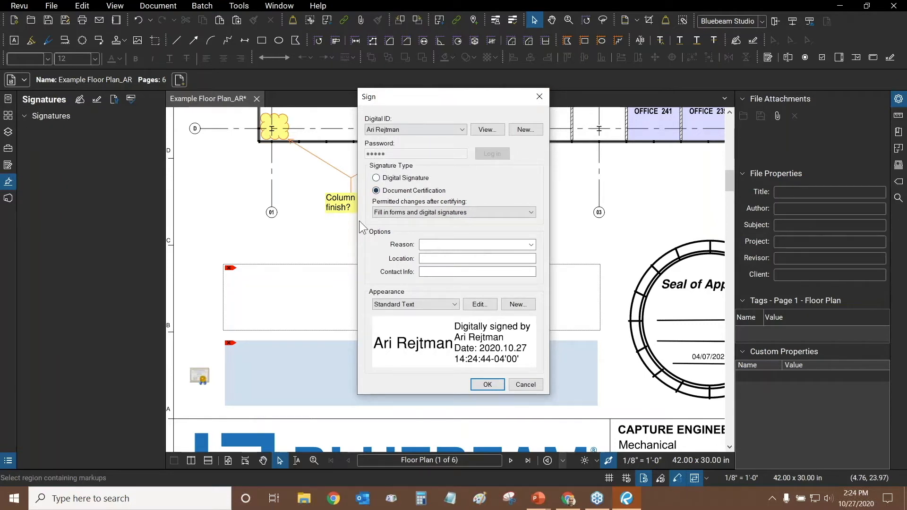
{"action": "left_click", "coordinate": [377, 178]}
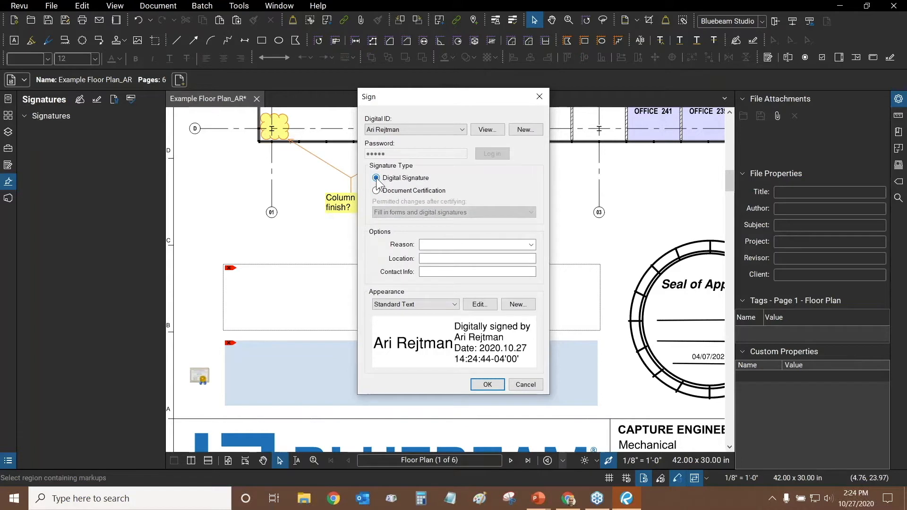
{"action": "left_click", "coordinate": [375, 192]}
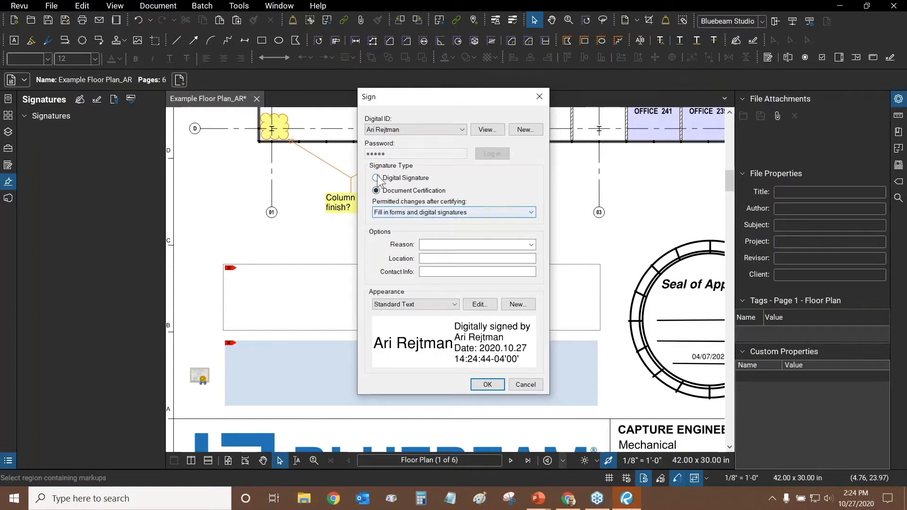
{"action": "left_click", "coordinate": [378, 180]}
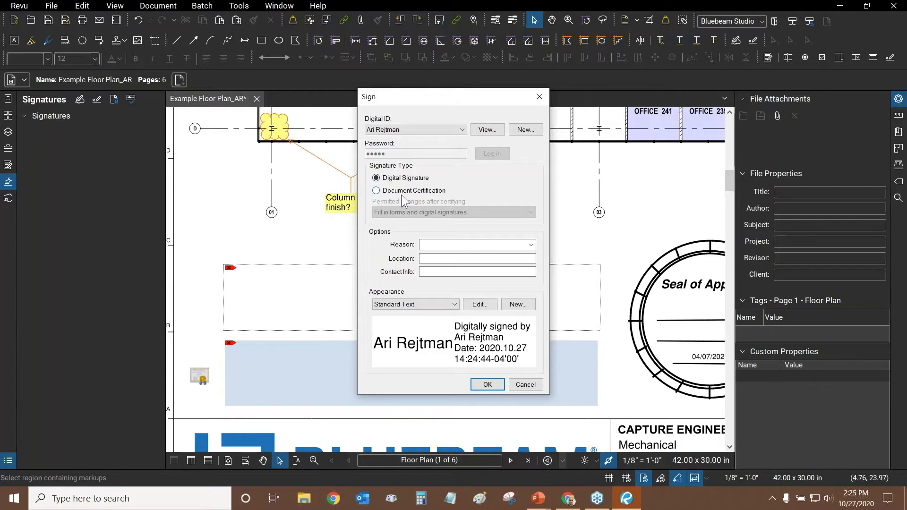
{"action": "left_click", "coordinate": [376, 192]}
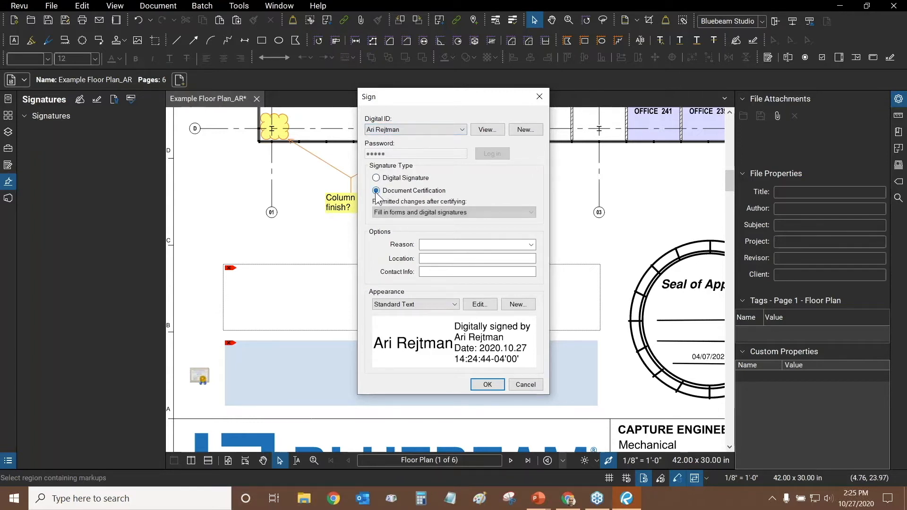
{"action": "left_click", "coordinate": [413, 215]}
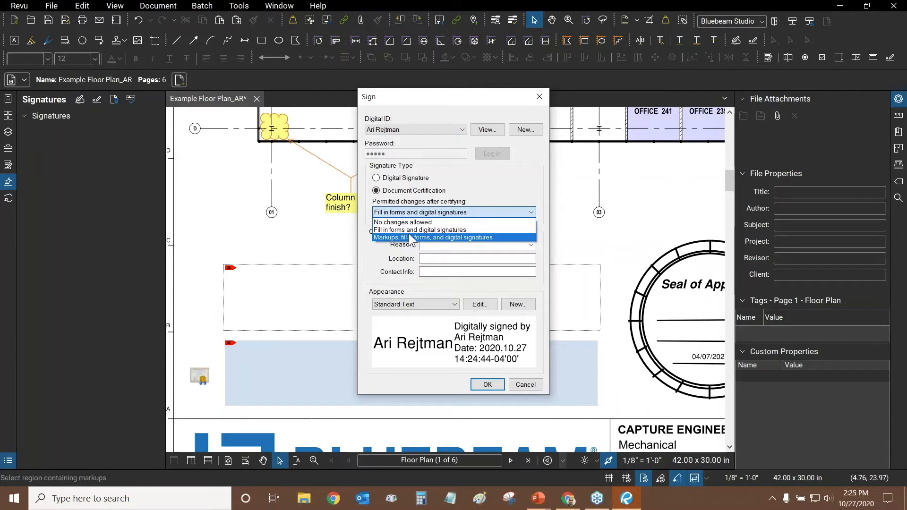
{"action": "left_click", "coordinate": [469, 231]}
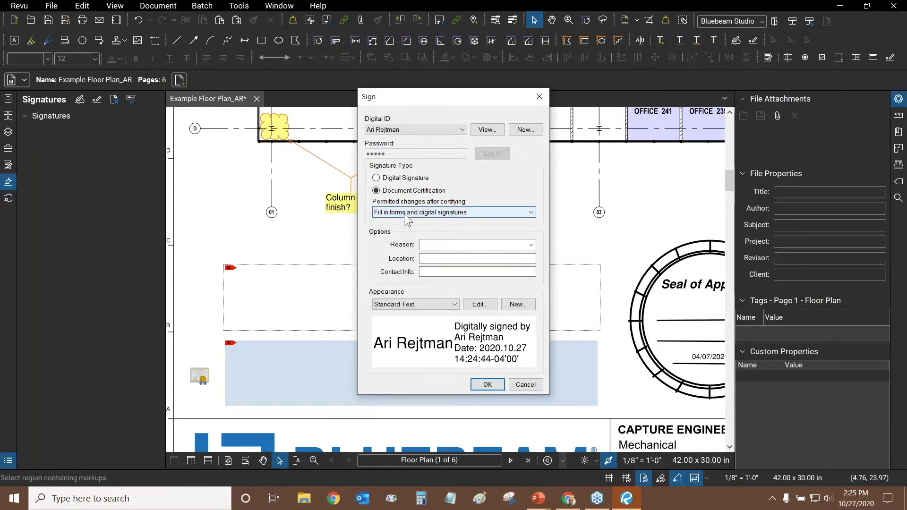
Review the preset signing reasons, enter the custom reason "type your own reason" and clear it
{"action": "left_click", "coordinate": [531, 247]}
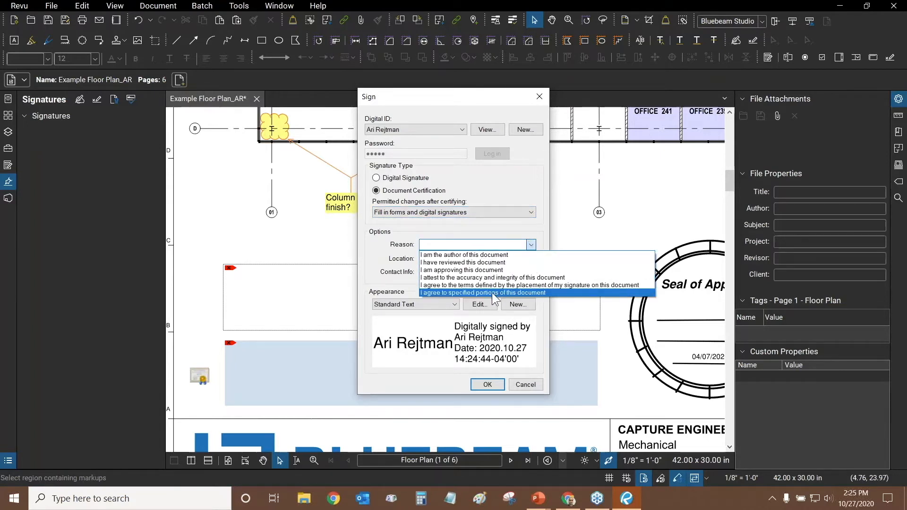
{"action": "left_click", "coordinate": [478, 244]}
{"action": "type", "text": "type your own reason"}
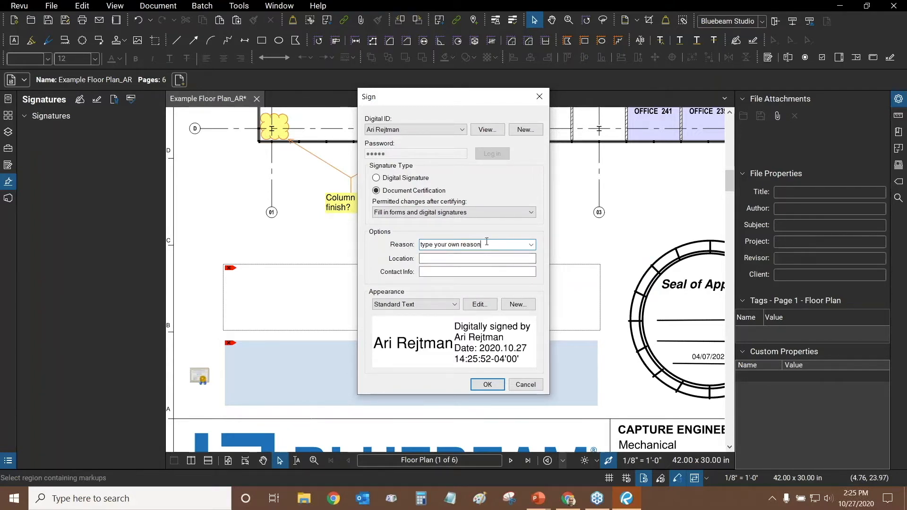
{"action": "left_click_drag", "start_coordinate": [510, 243], "coordinate": [378, 236]}
{"action": "key", "text": "BackSpace"}
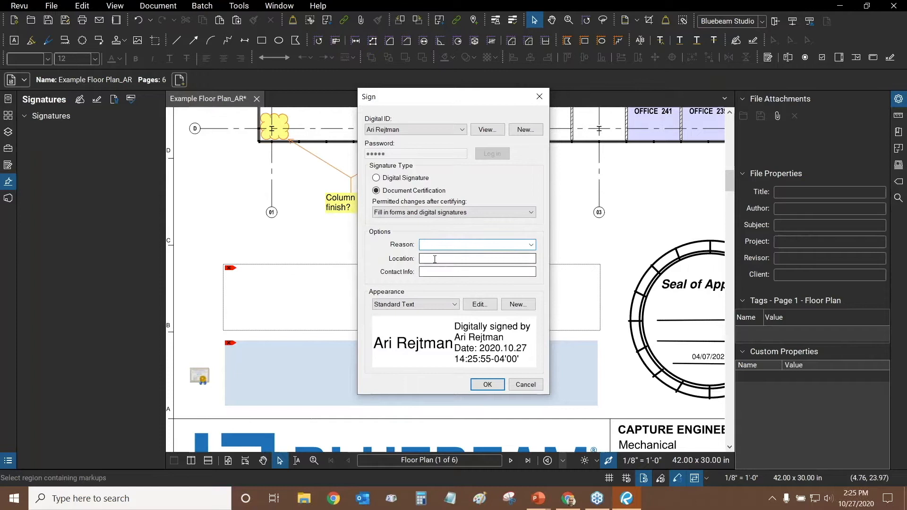
Try the file graphic at the right and background positions and the logo option in the Standard Text signature appearance, restoring the Name graphic
{"action": "left_click", "coordinate": [470, 307]}
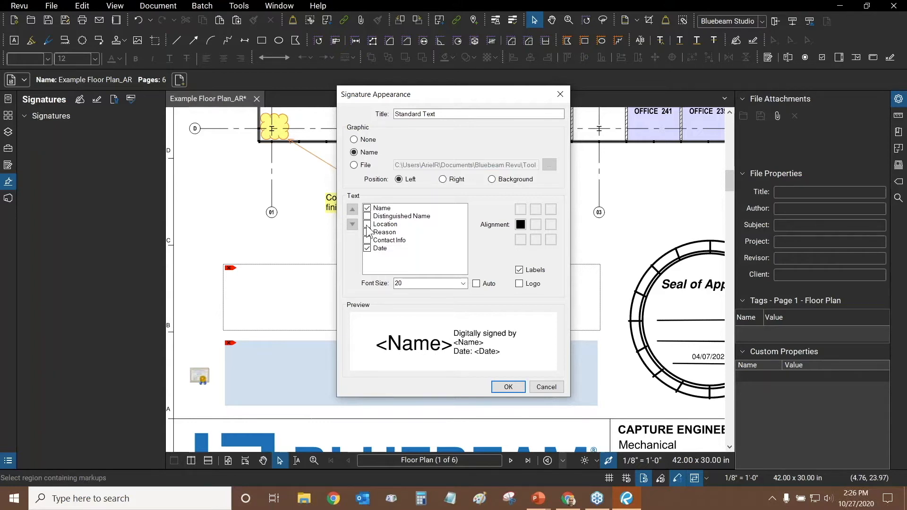
{"action": "left_click", "coordinate": [353, 165]}
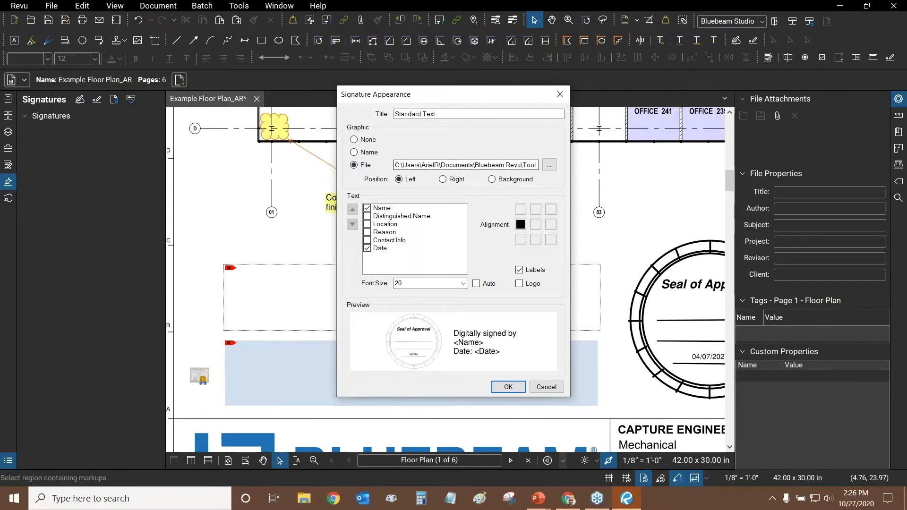
{"action": "left_click", "coordinate": [443, 179]}
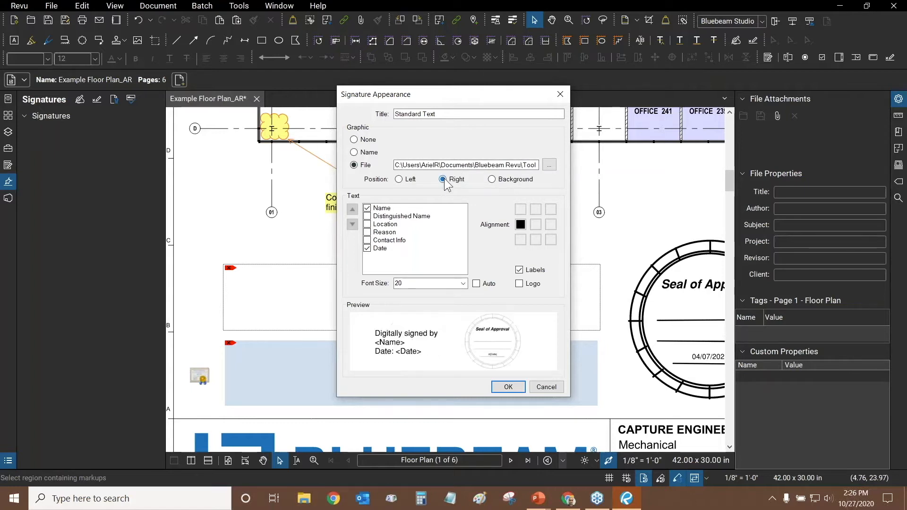
{"action": "left_click", "coordinate": [492, 180]}
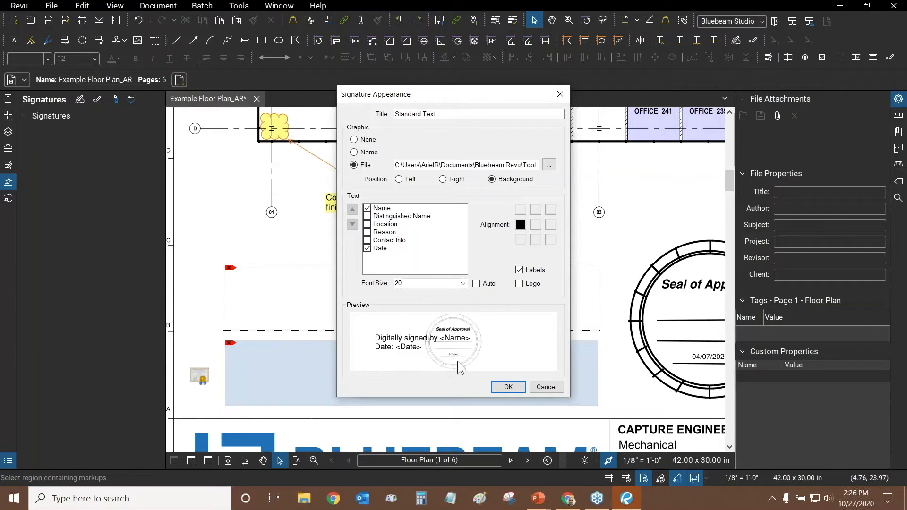
{"action": "left_click", "coordinate": [354, 153]}
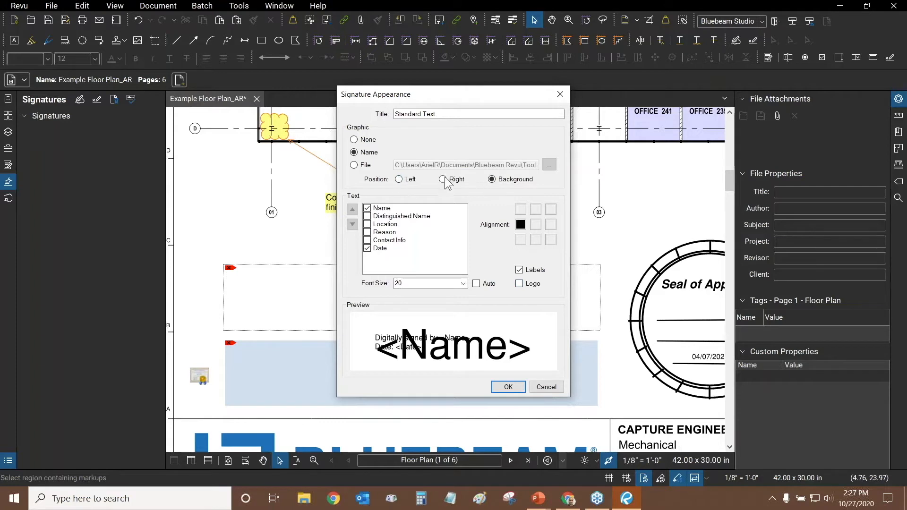
{"action": "left_click", "coordinate": [519, 284]}
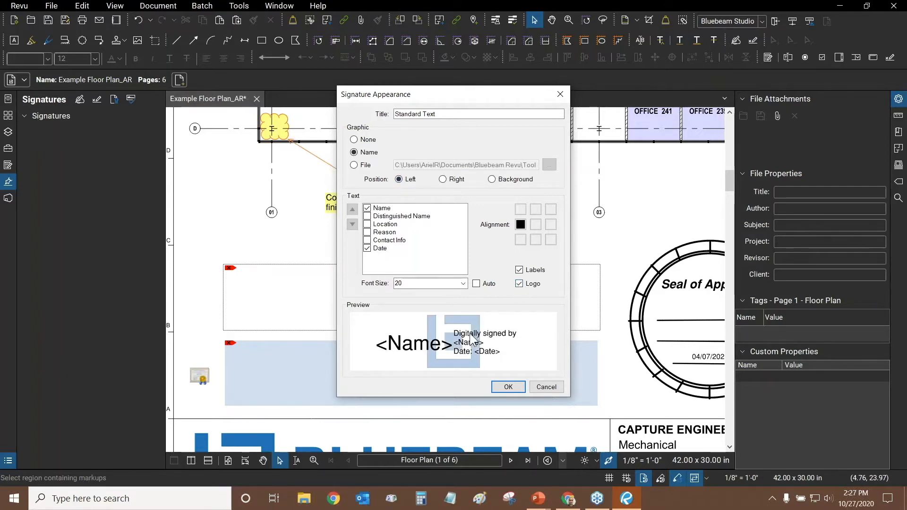
{"action": "left_click", "coordinate": [519, 283]}
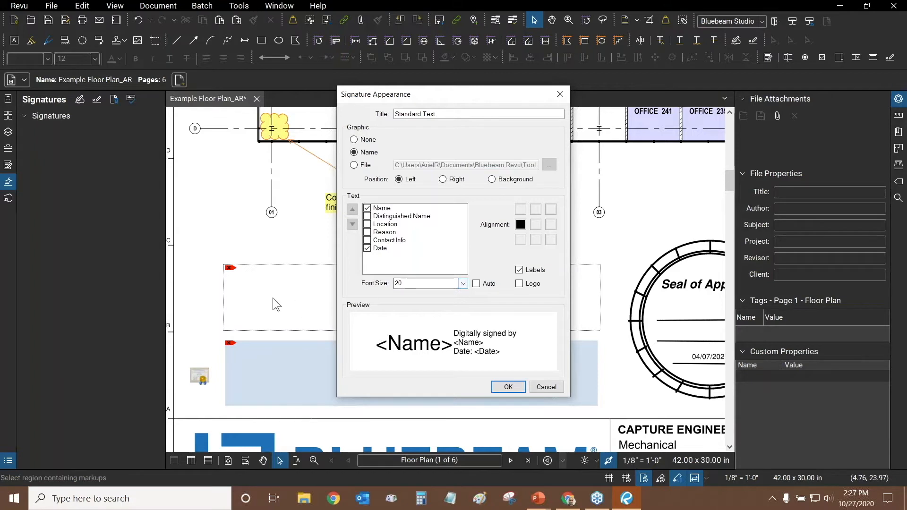
{"action": "left_click", "coordinate": [519, 390]}
Apply the certification to the Signature For Client field and save the plan as Example Floor Plan_AR_Signed by Client.pdf
{"action": "left_click", "coordinate": [486, 384]}
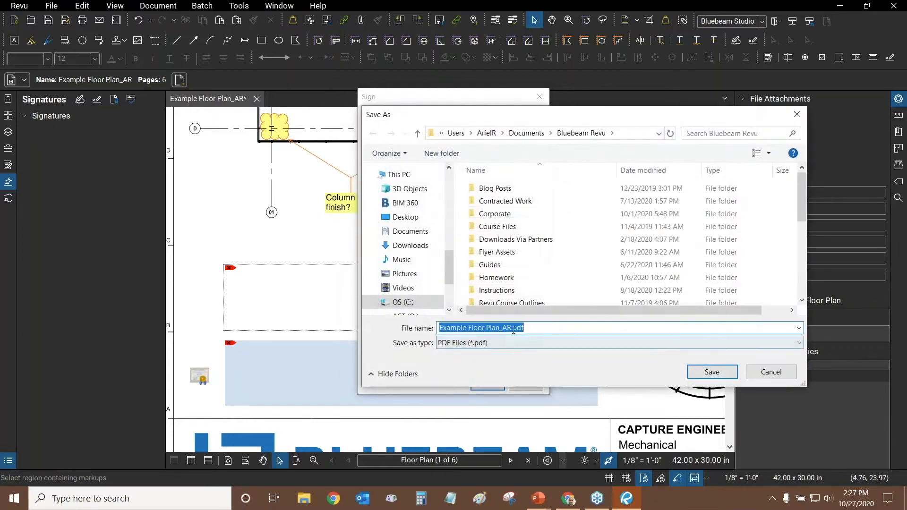
{"action": "left_click", "coordinate": [510, 328]}
{"action": "type", "text": "_Signed by Client"}
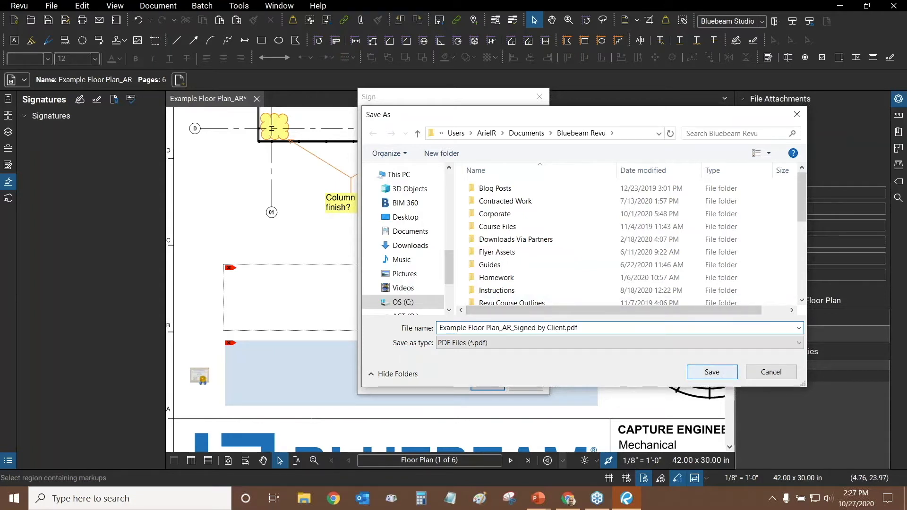
{"action": "left_click_drag", "start_coordinate": [801, 189], "coordinate": [798, 265]}
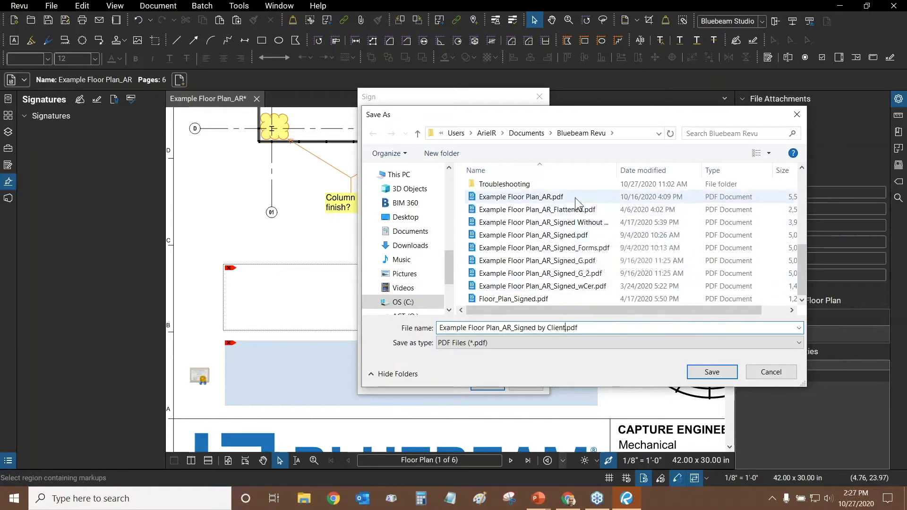
{"action": "left_click", "coordinate": [705, 371]}
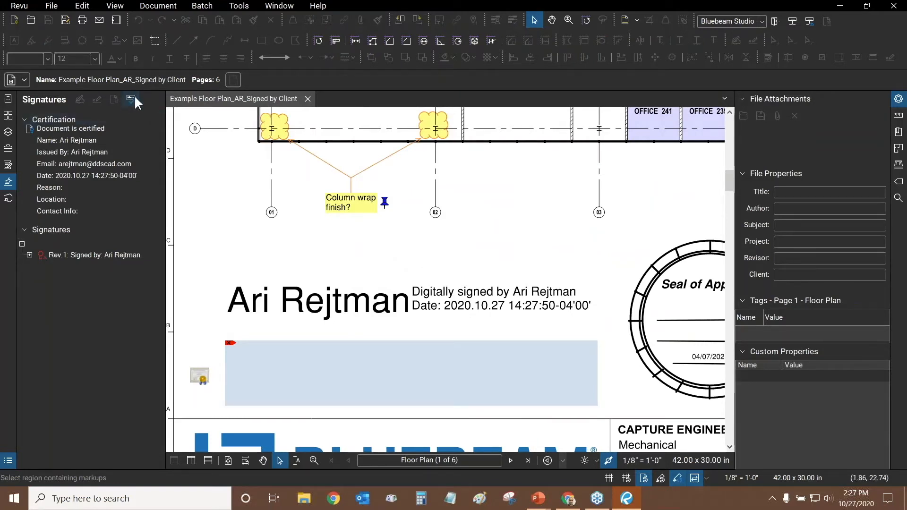
Expand the Rev.1 signature details in the client-signed plan and validate the signature
{"action": "left_click", "coordinate": [32, 255]}
{"action": "left_click", "coordinate": [29, 256]}
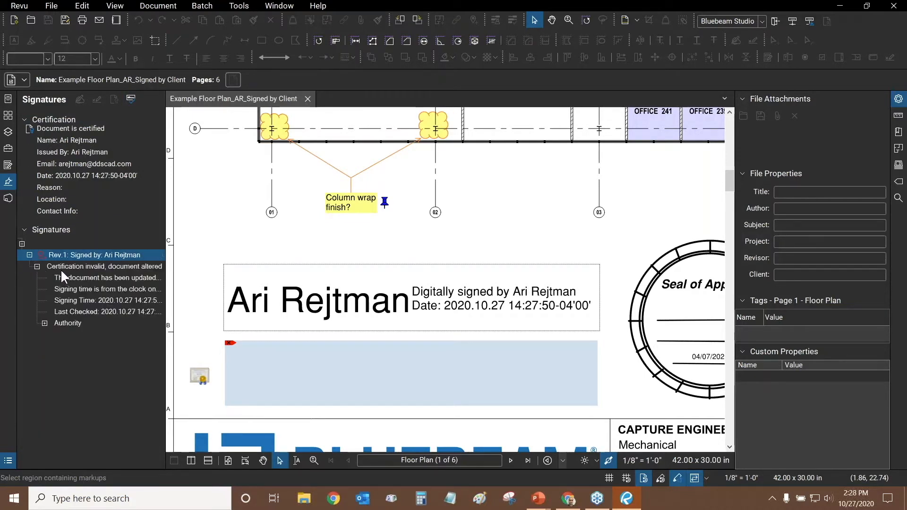
{"action": "left_click", "coordinate": [132, 100]}
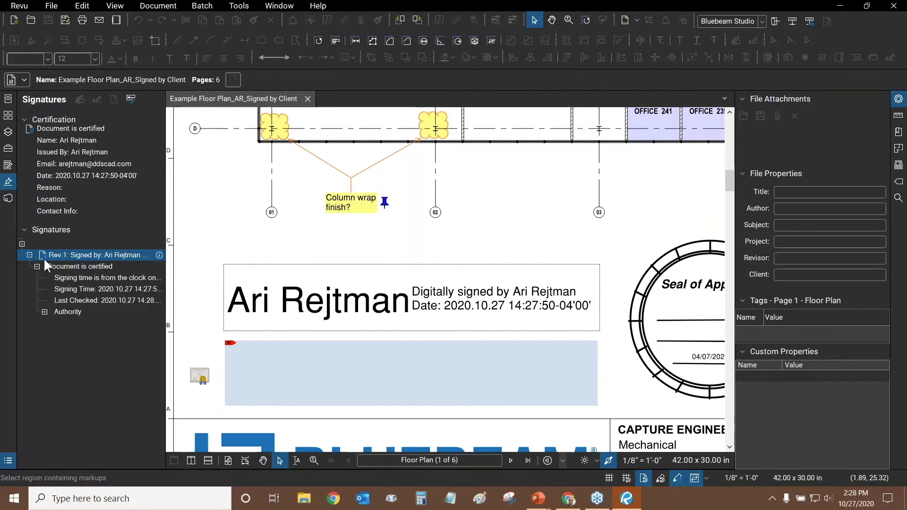
Sign the empty signature field below the client's as a Digital Signature with the Standard Text appearance
{"action": "mouse_move", "coordinate": [211, 261]}
{"action": "left_mouse_down"}
{"action": "mouse_move", "coordinate": [262, 234]}
{"action": "mouse_move", "coordinate": [247, 158]}
{"action": "left_mouse_up"}
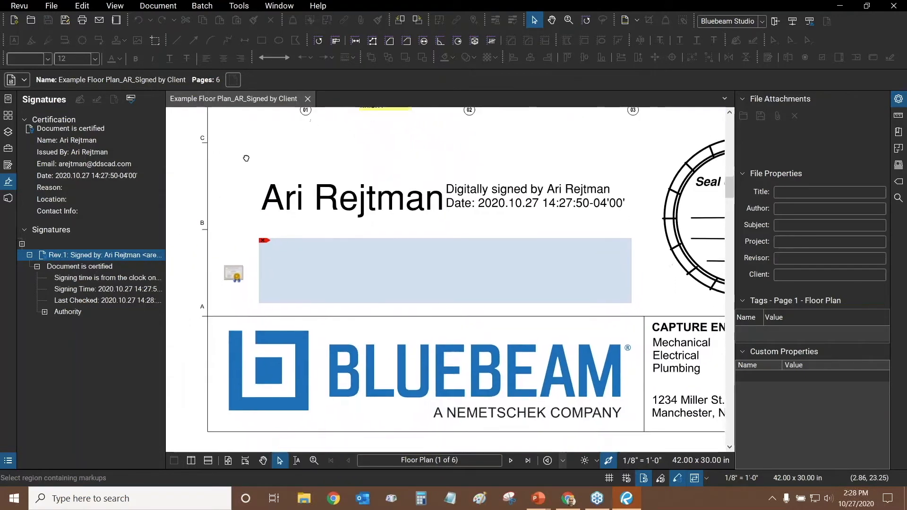
{"action": "left_click_drag", "start_coordinate": [464, 201], "coordinate": [451, 251]}
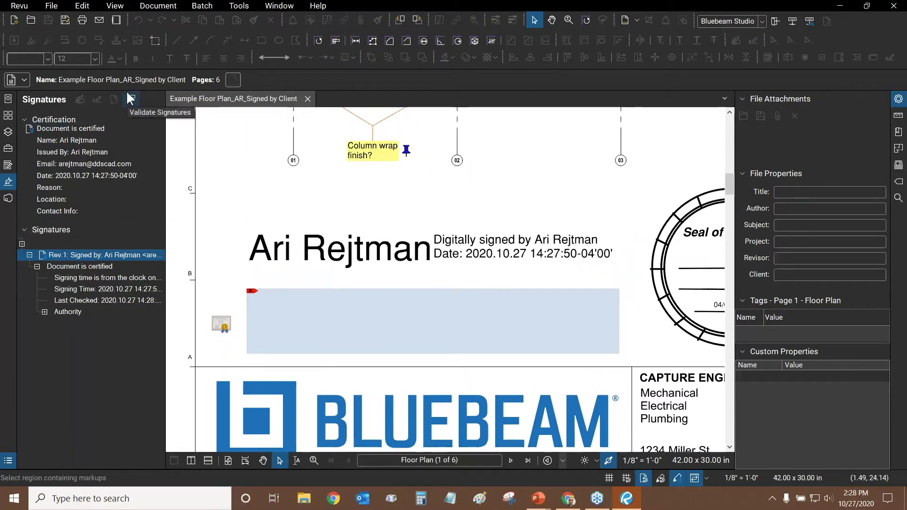
{"action": "mouse_move", "coordinate": [417, 204]}
{"action": "left_mouse_down"}
{"action": "mouse_move", "coordinate": [348, 273]}
{"action": "mouse_move", "coordinate": [420, 228]}
{"action": "left_mouse_up"}
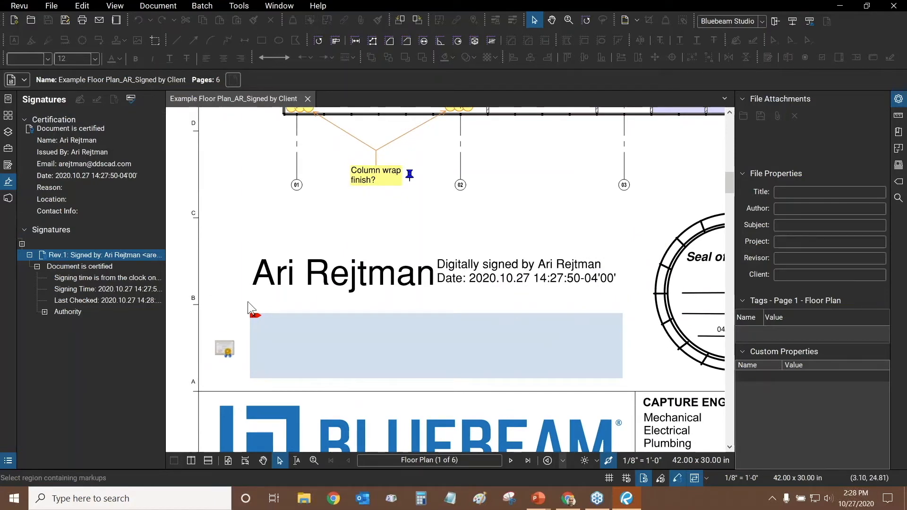
{"action": "left_click", "coordinate": [337, 341]}
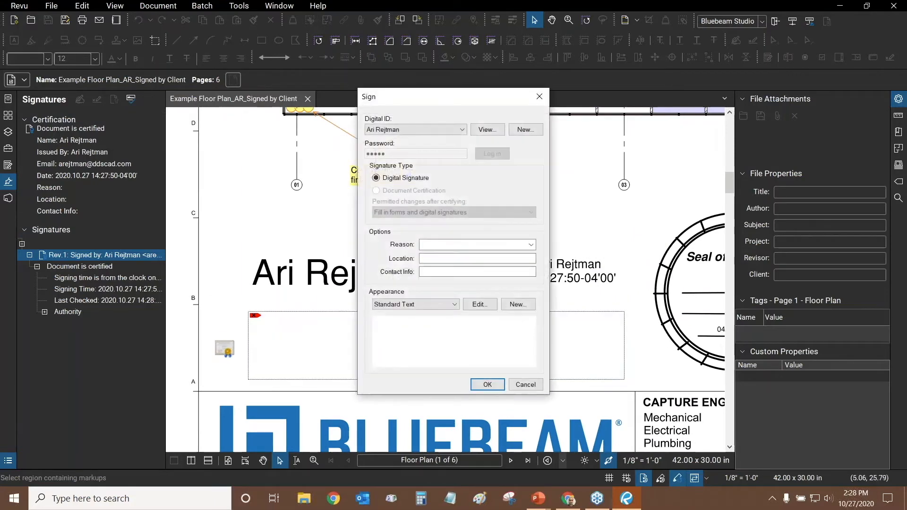
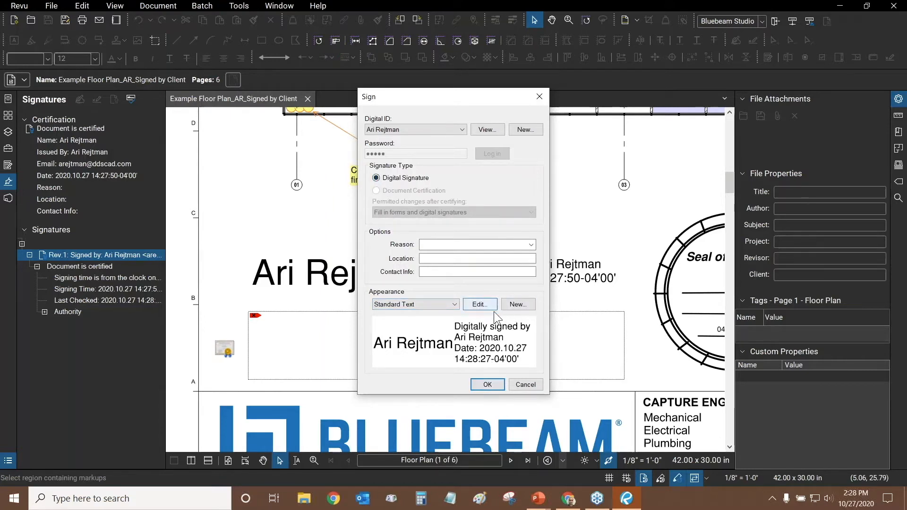
{"action": "left_click", "coordinate": [487, 385]}
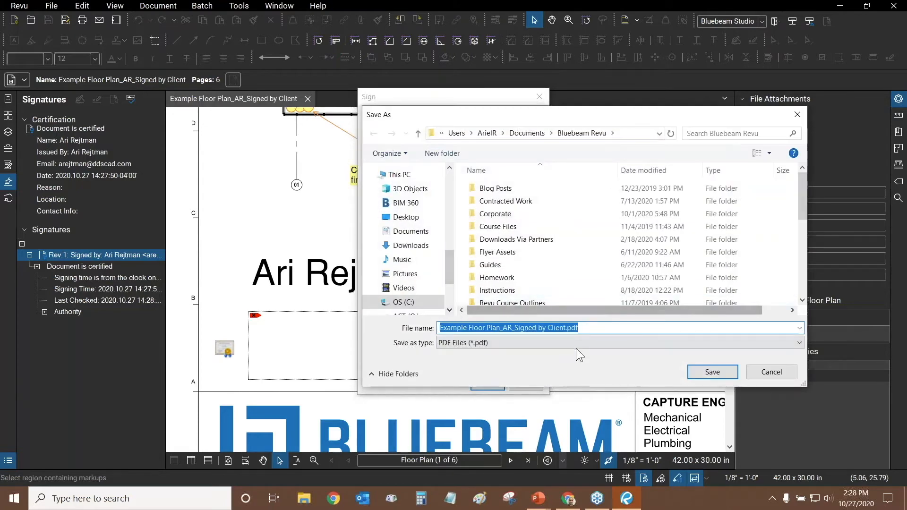
Save the second signed copy as Example Floor Plan_AR_Signed by Muni.pdf
{"action": "left_click", "coordinate": [566, 328]}
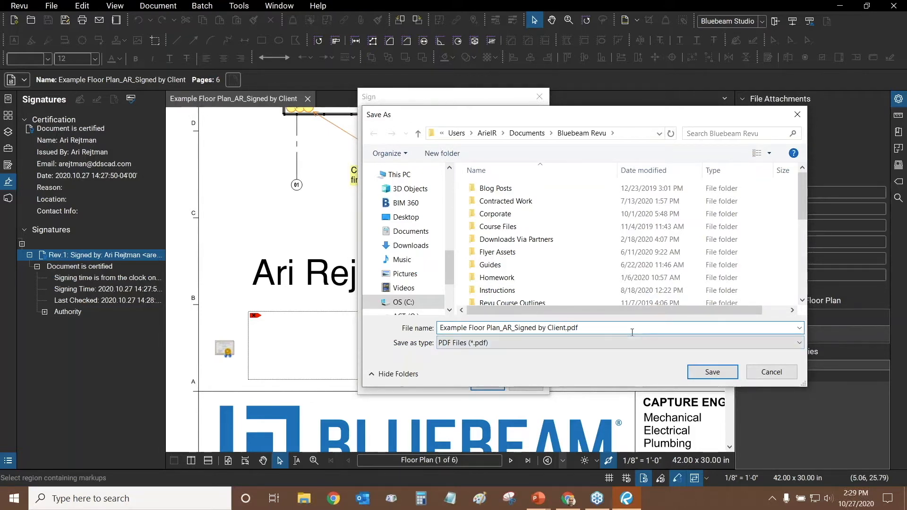
{"action": "key", "text": "BackSpace"}
{"action": "key", "text": "BackSpace"}
{"action": "key", "text": "BackSpace"}
{"action": "key", "text": "BackSpace"}
{"action": "key", "text": "BackSpace"}
{"action": "key", "text": "BackSpace"}
{"action": "type", "text": "Mun"}
{"action": "left_click", "coordinate": [712, 373]}
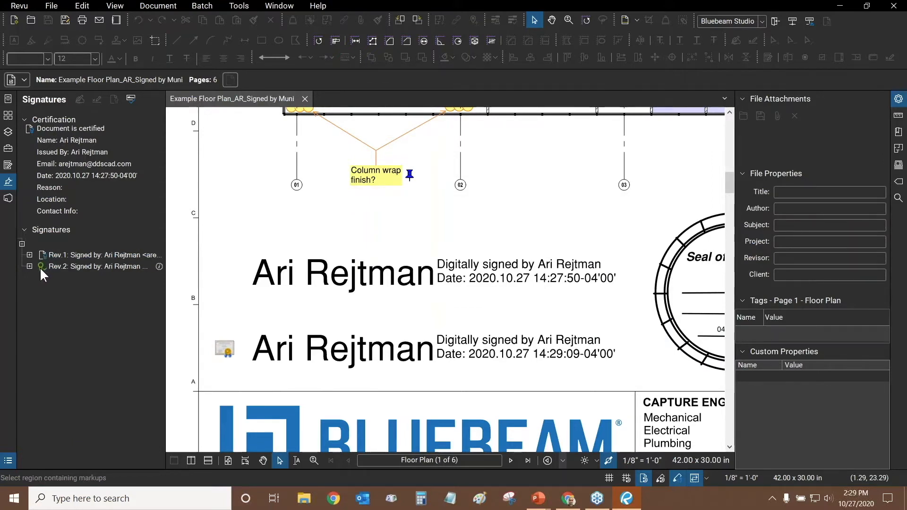
Validate both signatures in the Signed by Muni plan and examine the Rev.1 and Rev.2 details and the signed sheet
{"action": "left_click", "coordinate": [132, 98]}
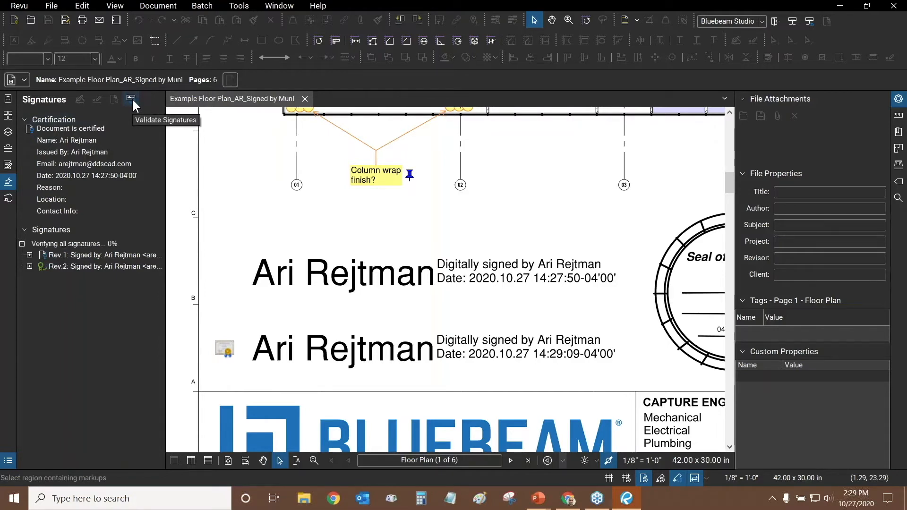
{"action": "left_click", "coordinate": [30, 267]}
{"action": "left_click", "coordinate": [30, 255]}
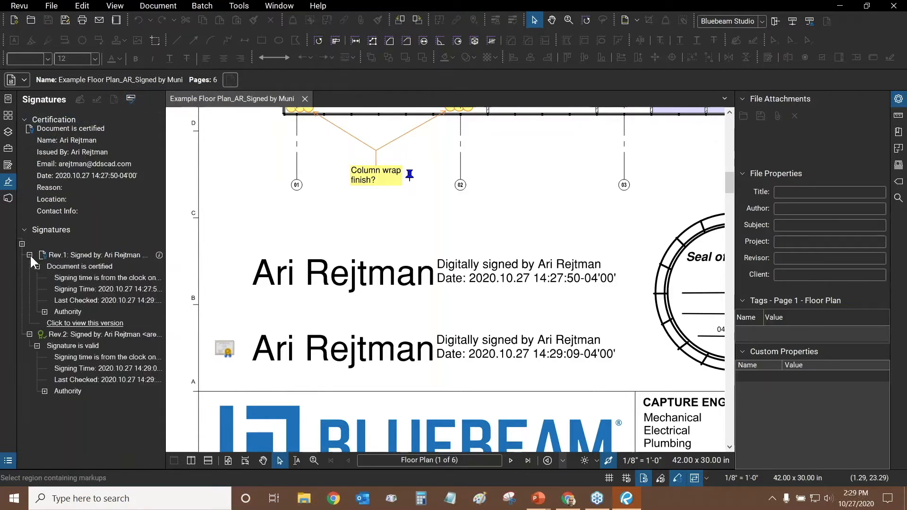
{"action": "scroll", "coordinate": [308, 228], "scroll_direction": "down", "scroll_amount": 2}
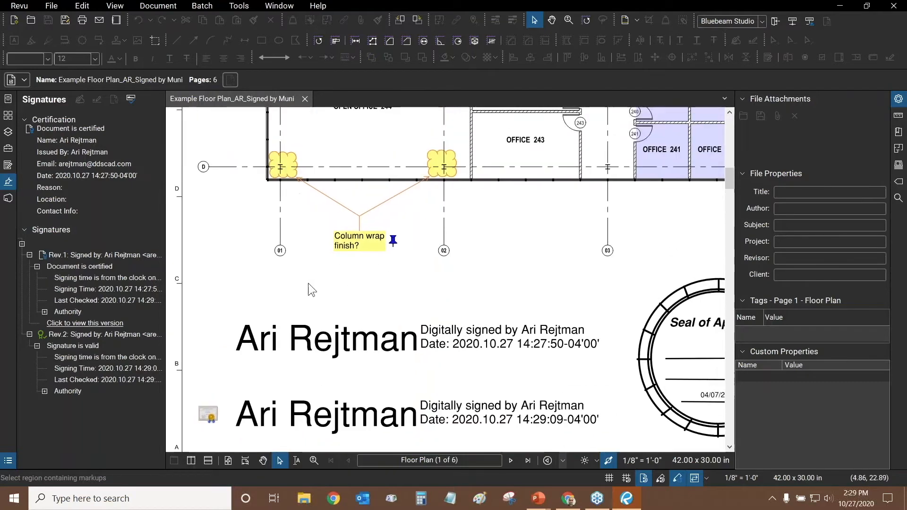
{"action": "scroll", "coordinate": [308, 282], "scroll_direction": "down", "scroll_amount": 1}
{"action": "scroll", "coordinate": [410, 275], "scroll_direction": "down", "scroll_amount": 3}
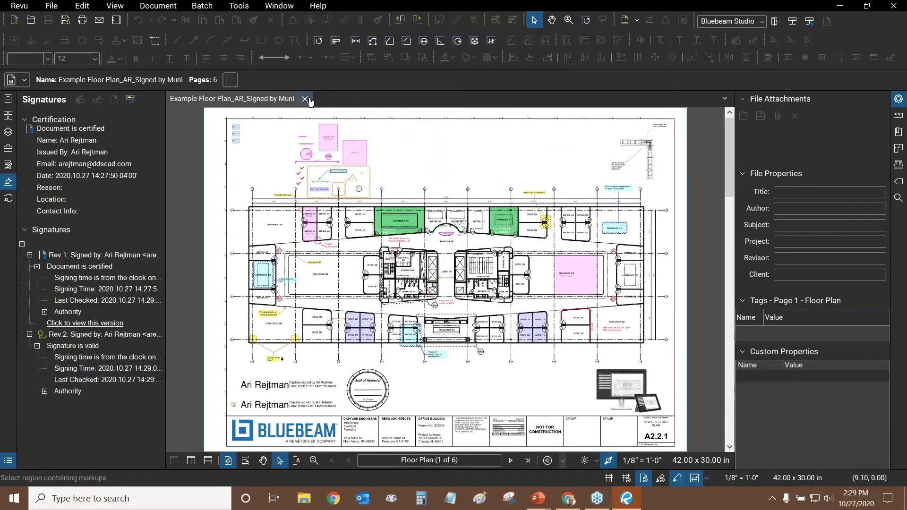
Close the signed copy, reopen the unsigned Example Floor Plan_AR.pdf and hide the file list
{"action": "left_click", "coordinate": [305, 98]}
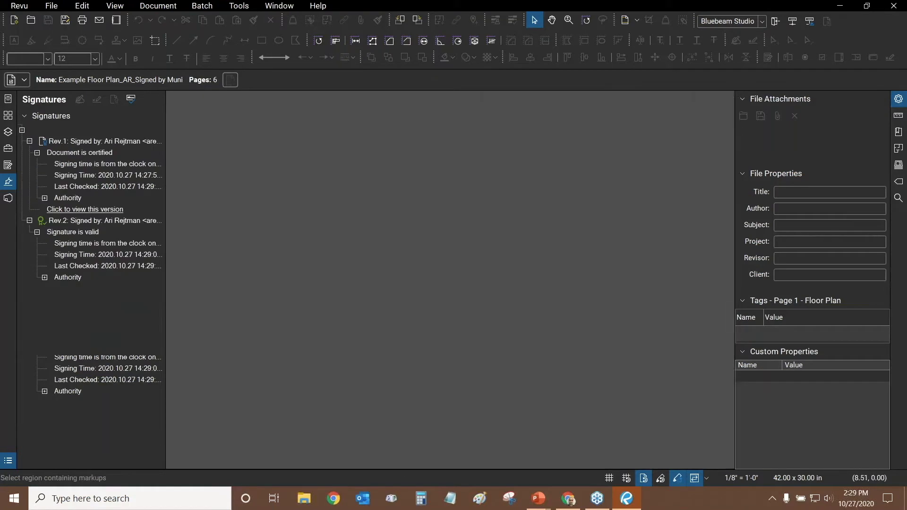
{"action": "left_click", "coordinate": [8, 105]}
{"action": "left_click", "coordinate": [77, 204]}
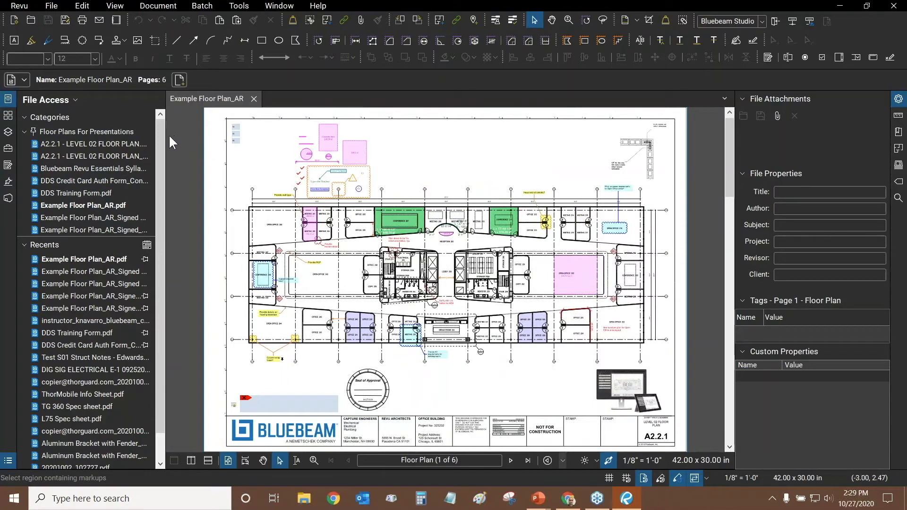
{"action": "double_click", "coordinate": [165, 138]}
{"action": "scroll", "coordinate": [166, 320], "scroll_direction": "up", "scroll_amount": 5}
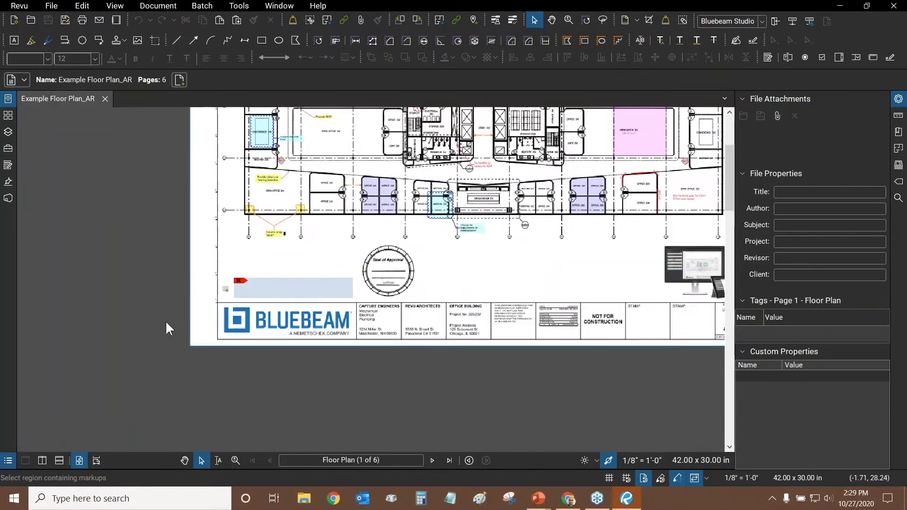
Start a file attachment and choose the Bluebeam Revu Essentials Syllabus PDF from the Revu Essentials folder inside Revu Course Outlines
{"action": "left_click", "coordinate": [239, 6]}
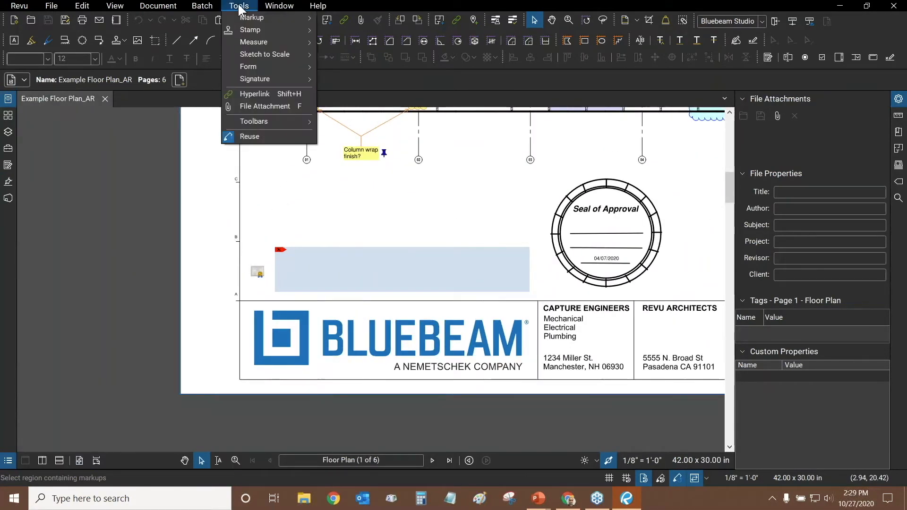
{"action": "left_click", "coordinate": [274, 106]}
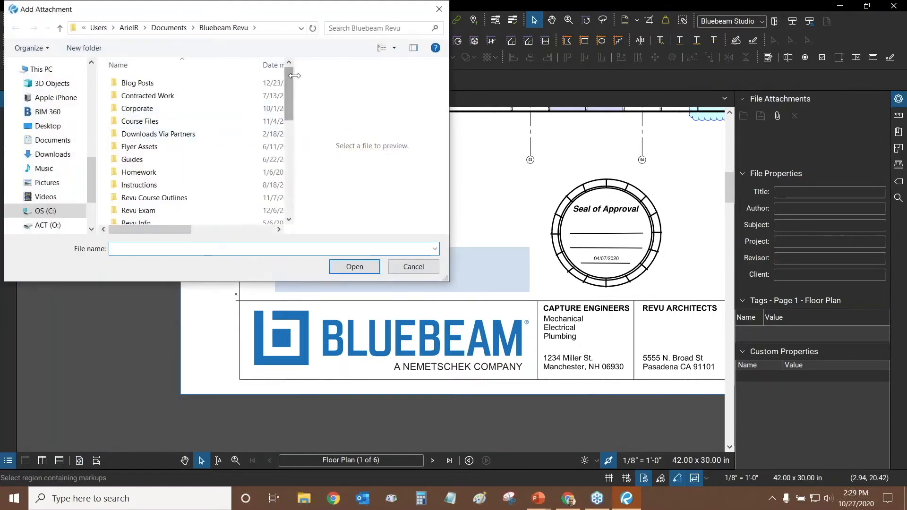
{"action": "left_click_drag", "start_coordinate": [290, 83], "coordinate": [290, 144]}
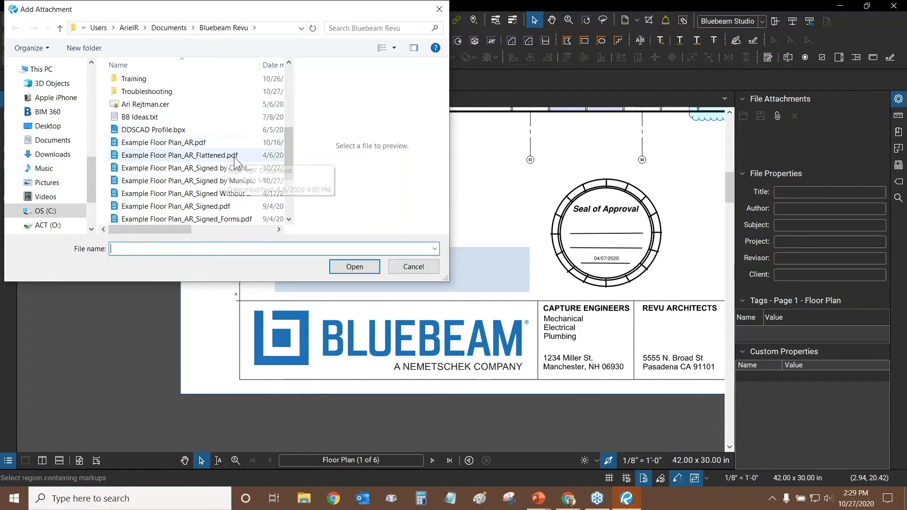
{"action": "left_click_drag", "start_coordinate": [290, 157], "coordinate": [288, 116]}
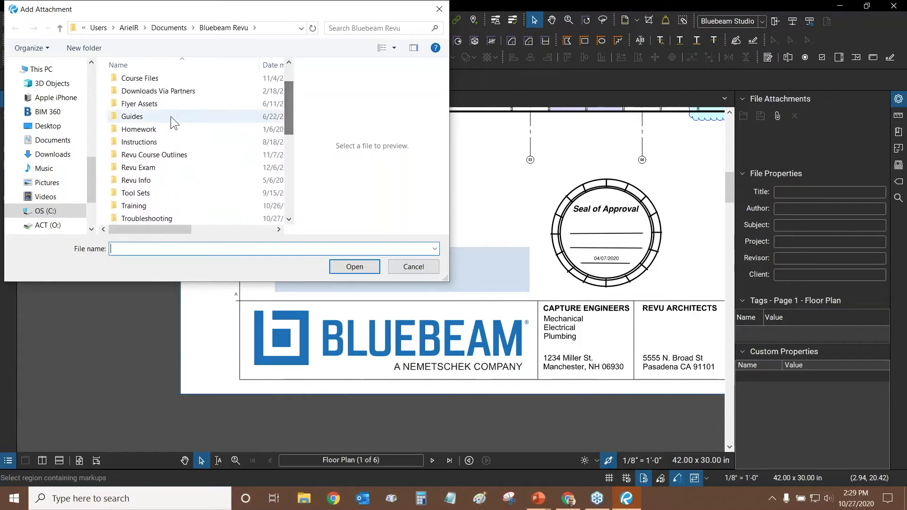
{"action": "double_click", "coordinate": [171, 116]}
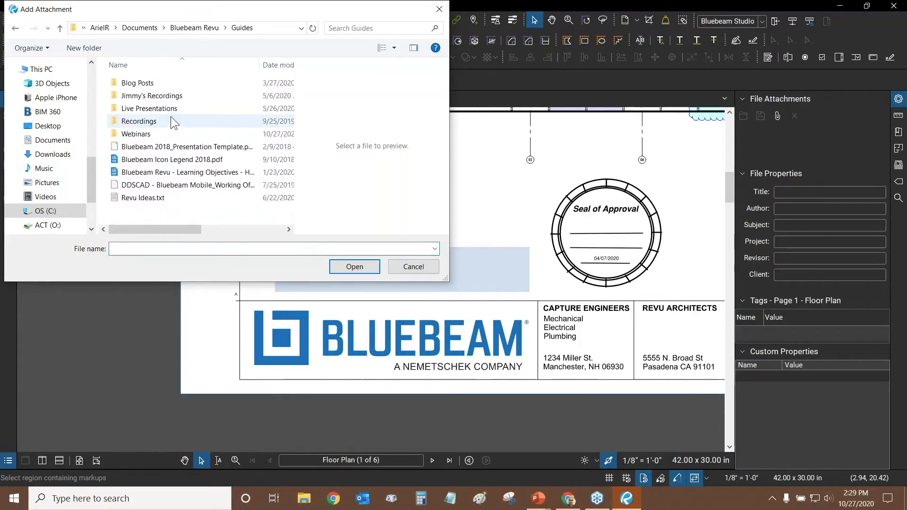
{"action": "left_click", "coordinate": [16, 27]}
{"action": "double_click", "coordinate": [154, 197]}
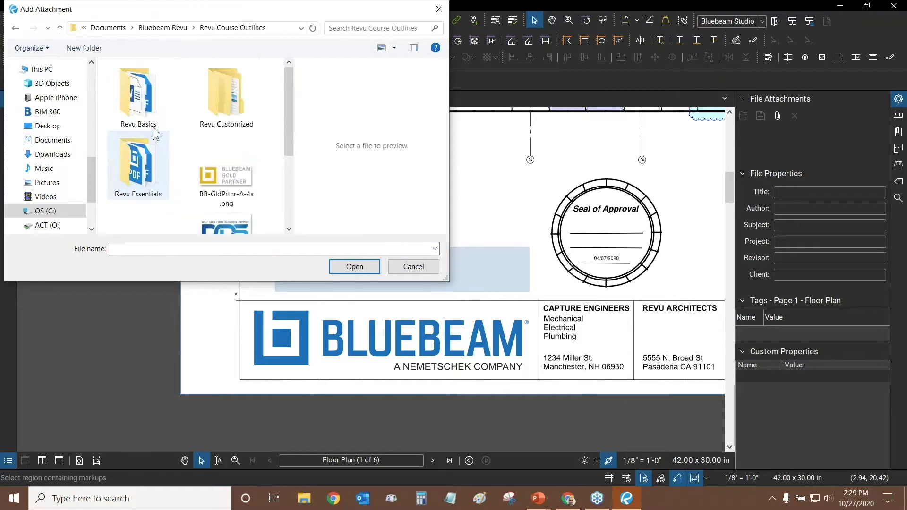
{"action": "double_click", "coordinate": [143, 165]}
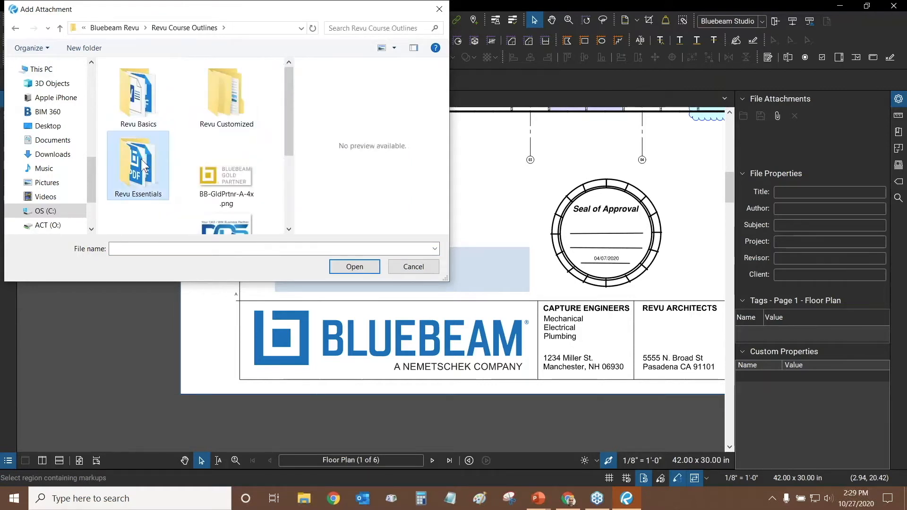
{"action": "left_click", "coordinate": [213, 97]}
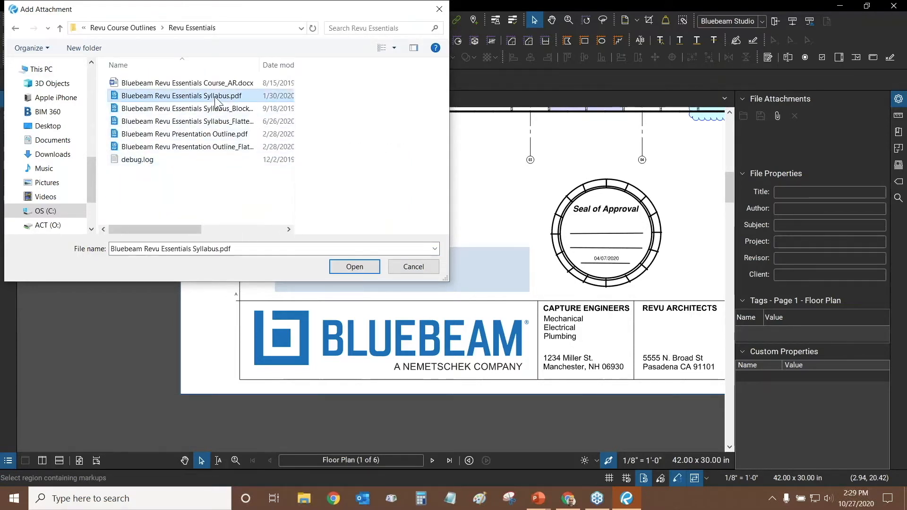
{"action": "left_click", "coordinate": [353, 268]}
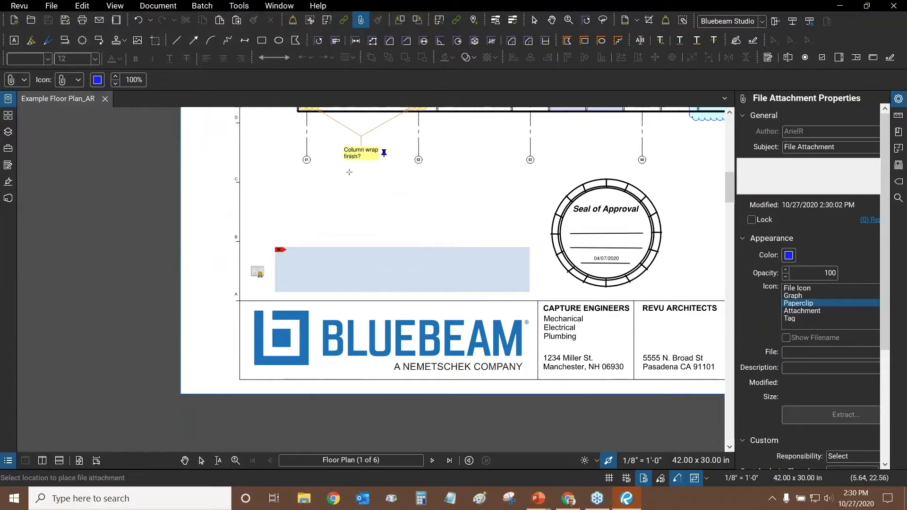
Place the file attachment in the blank area between the "Column wrap finish?" note and the blue signature field
{"action": "scroll", "coordinate": [352, 177], "scroll_direction": "up", "scroll_amount": 3}
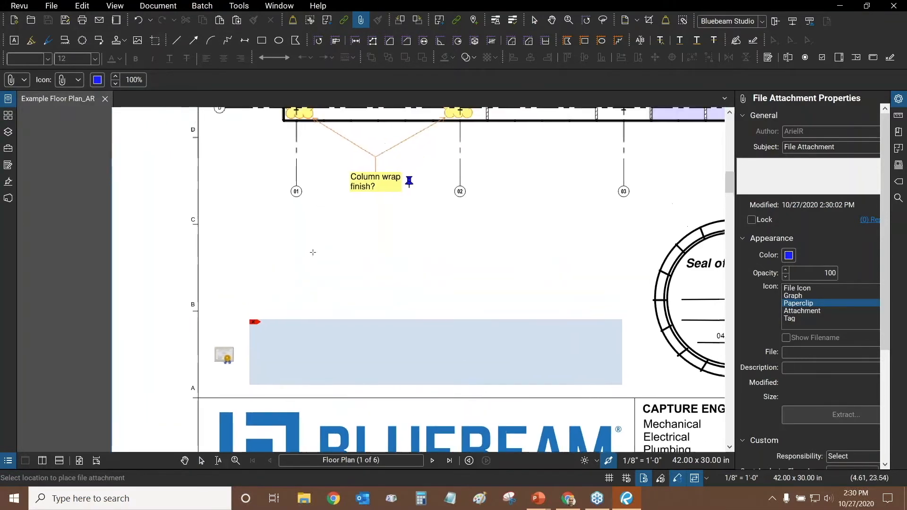
{"action": "left_click", "coordinate": [326, 258]}
{"action": "scroll", "coordinate": [330, 263], "scroll_direction": "up", "scroll_amount": 4}
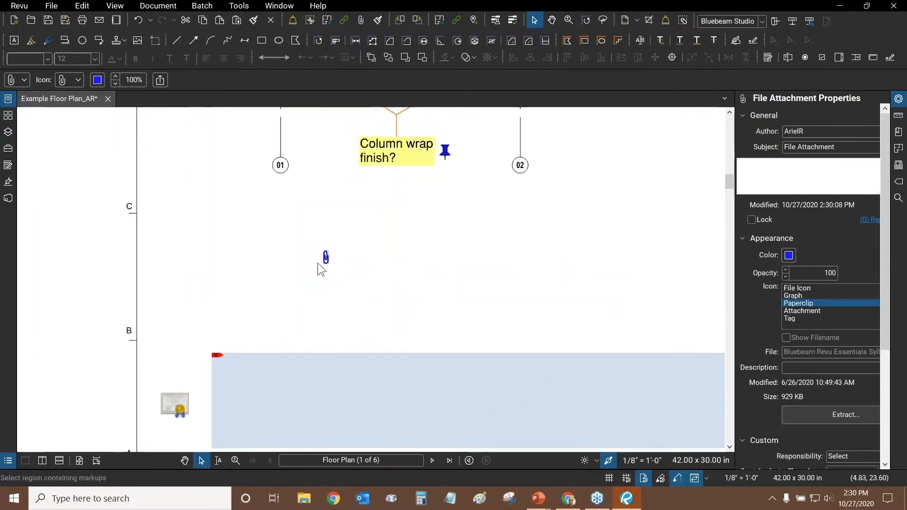
{"action": "scroll", "coordinate": [352, 262], "scroll_direction": "down", "scroll_amount": 3}
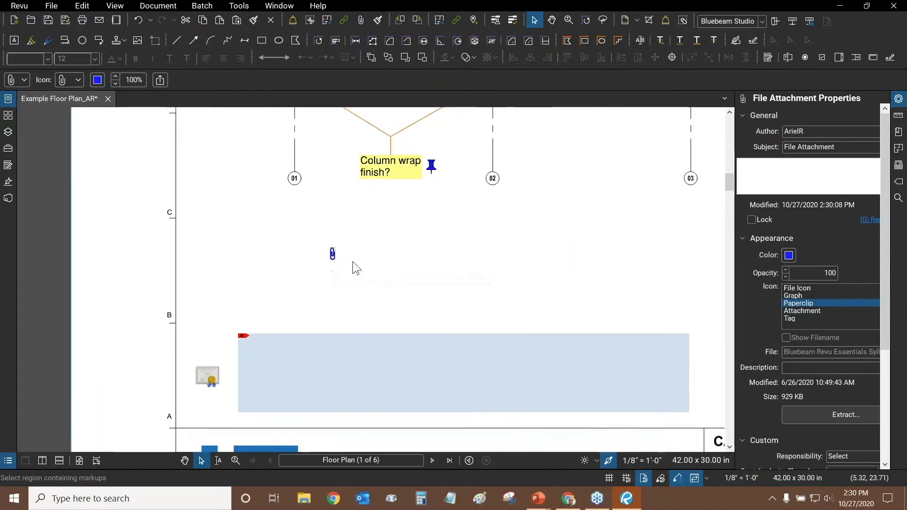
{"action": "scroll", "coordinate": [352, 262], "scroll_direction": "down", "scroll_amount": 4}
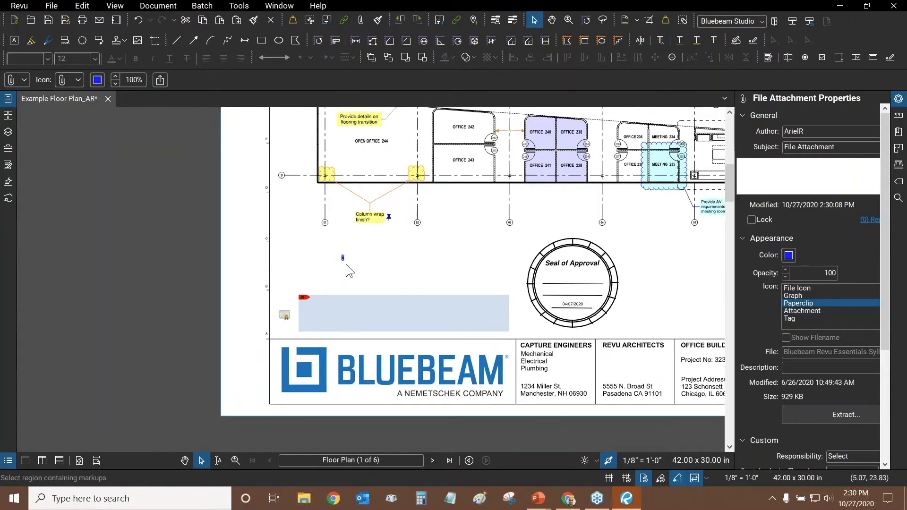
{"action": "scroll", "coordinate": [343, 266], "scroll_direction": "up", "scroll_amount": 5}
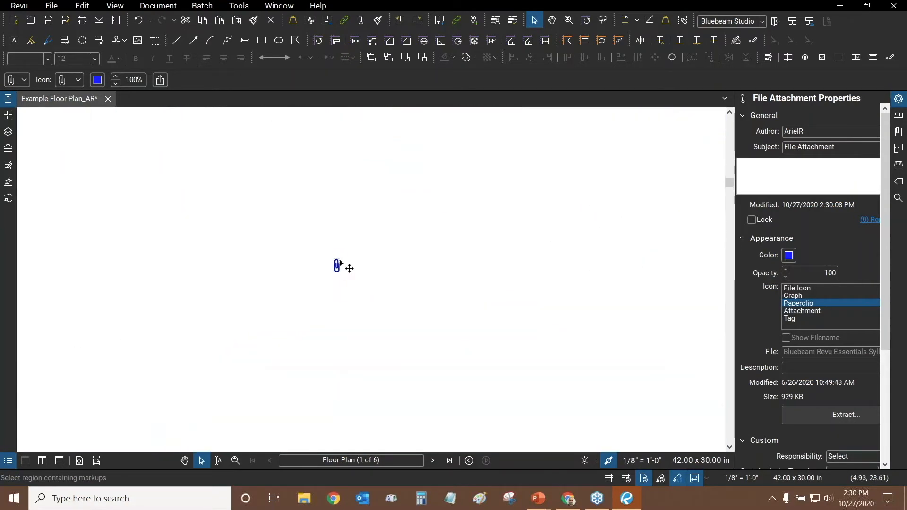
{"action": "scroll", "coordinate": [340, 263], "scroll_direction": "down", "scroll_amount": 3}
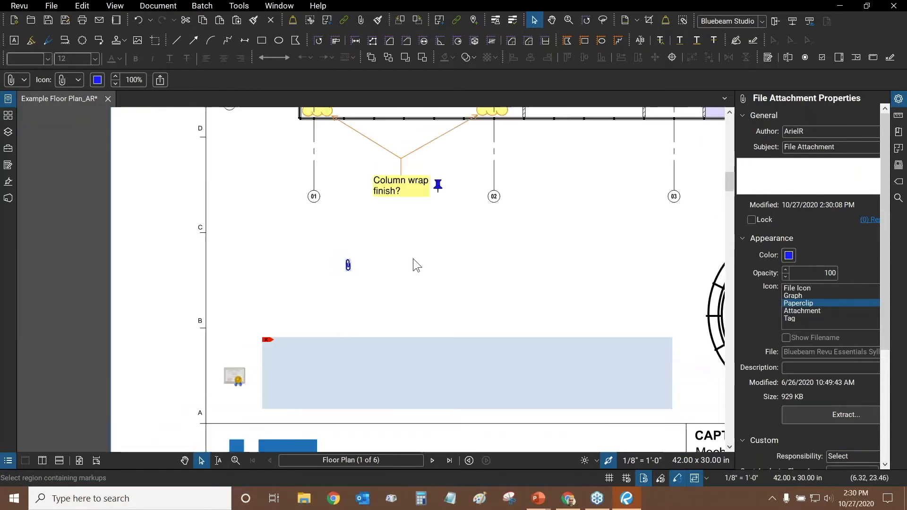
Try the Attachment, Tag and Graph symbols on the placed attachment and set its icon to File Icon
{"action": "left_click", "coordinate": [356, 276]}
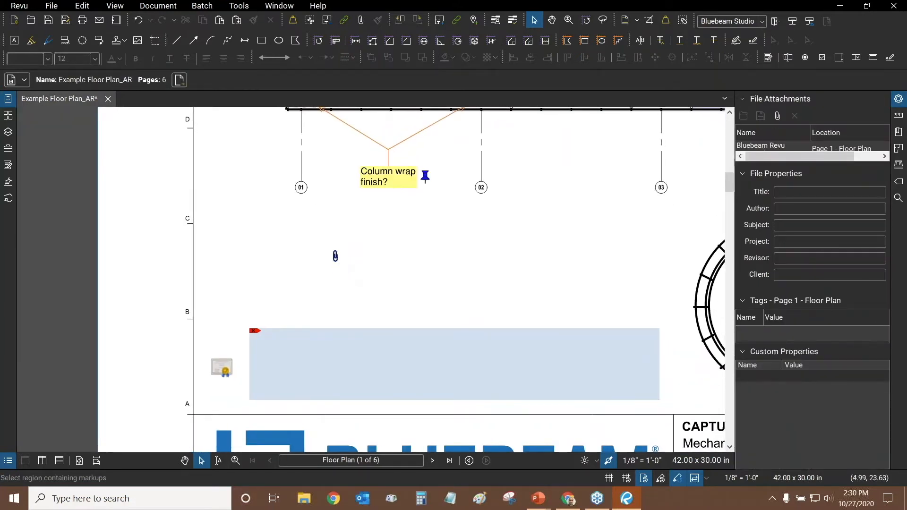
{"action": "left_click", "coordinate": [335, 255]}
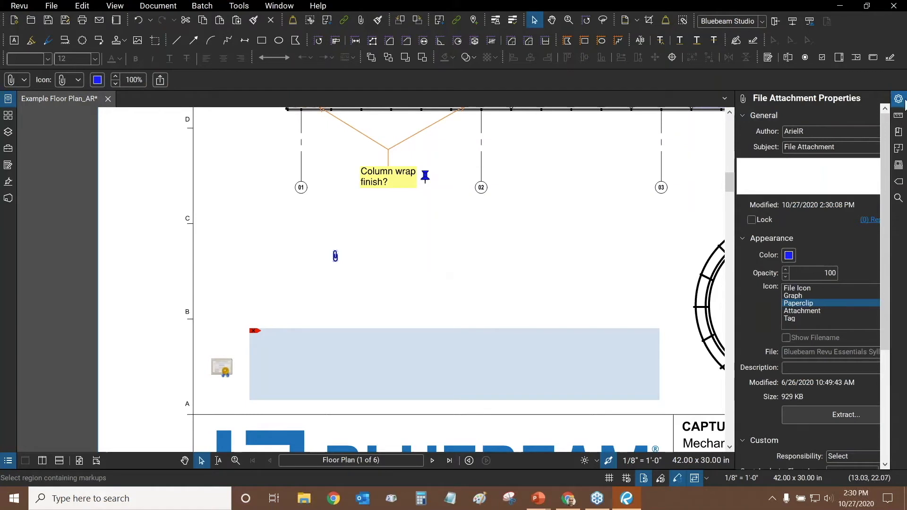
{"action": "left_click", "coordinate": [792, 310]}
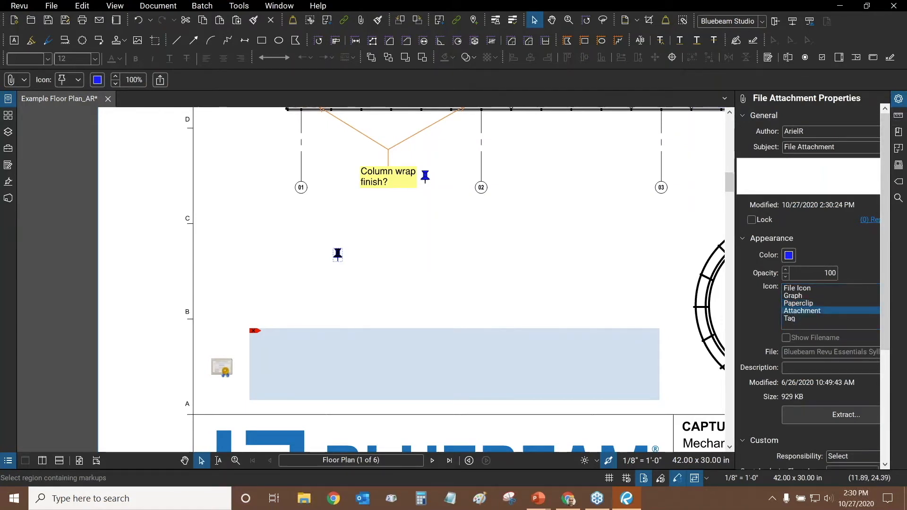
{"action": "left_click", "coordinate": [789, 319]}
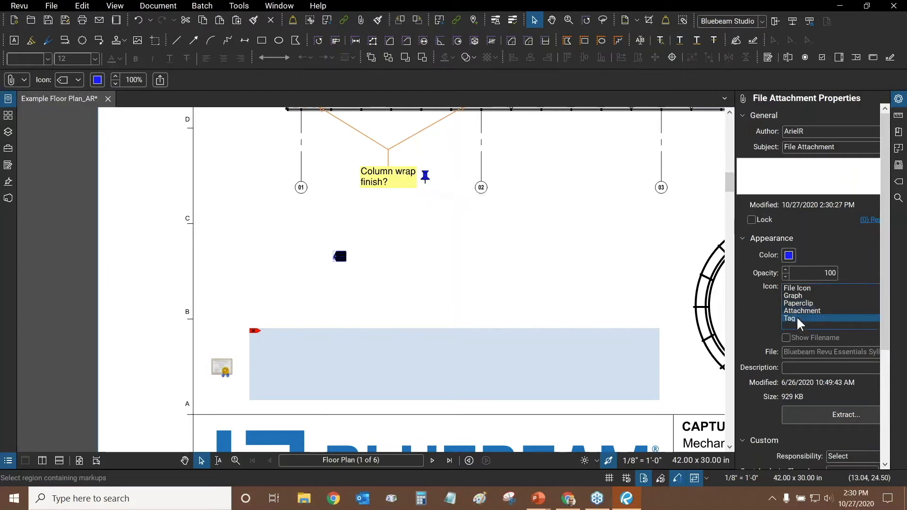
{"action": "left_click", "coordinate": [795, 297]}
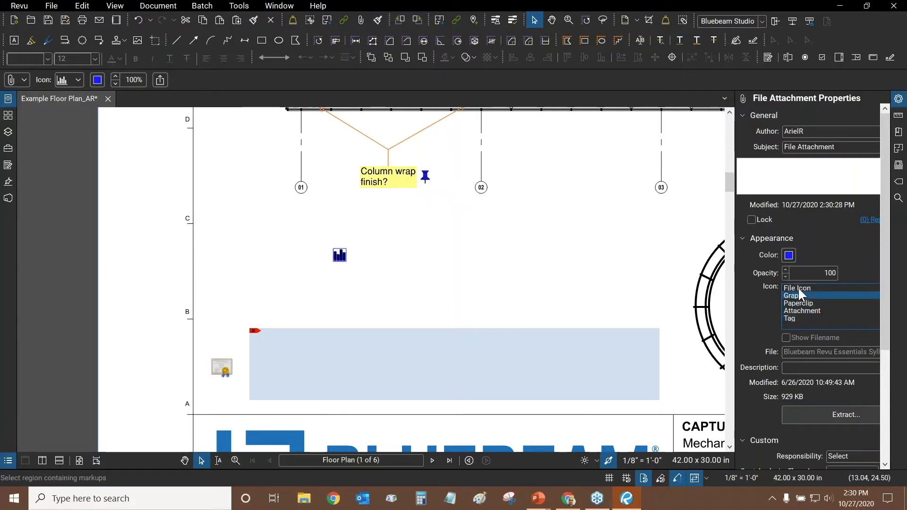
{"action": "left_click", "coordinate": [798, 288]}
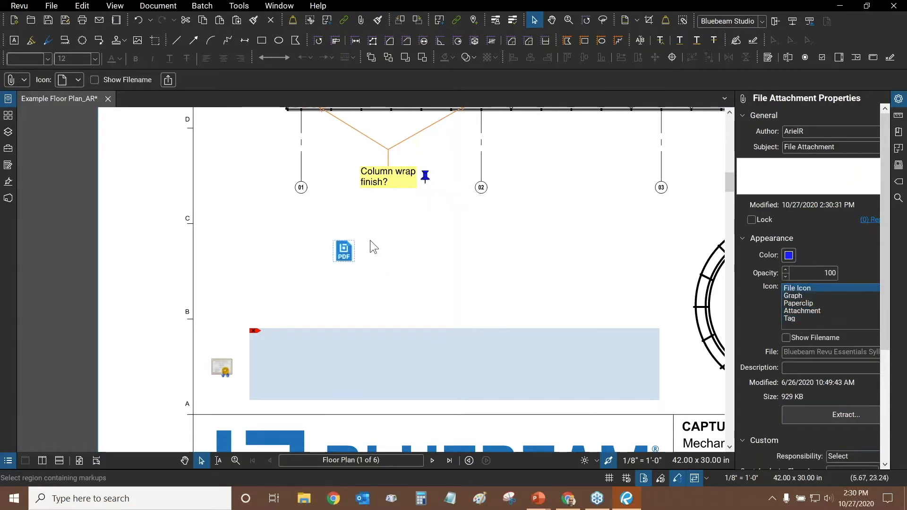
Move the syllabus attachment up beside the "Column wrap finish?" note, between that note and grid bubble 01
{"action": "scroll", "coordinate": [386, 240], "scroll_direction": "up", "scroll_amount": 3}
{"action": "scroll", "coordinate": [387, 244], "scroll_direction": "down", "scroll_amount": 4}
{"action": "scroll", "coordinate": [386, 248], "scroll_direction": "up", "scroll_amount": 2}
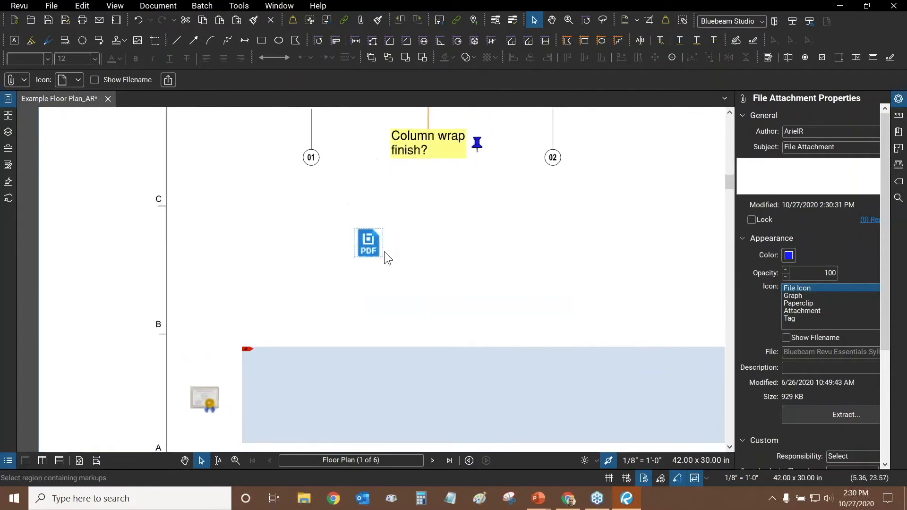
{"action": "scroll", "coordinate": [385, 253], "scroll_direction": "down", "scroll_amount": 2}
{"action": "left_click_drag", "start_coordinate": [373, 252], "coordinate": [373, 183]}
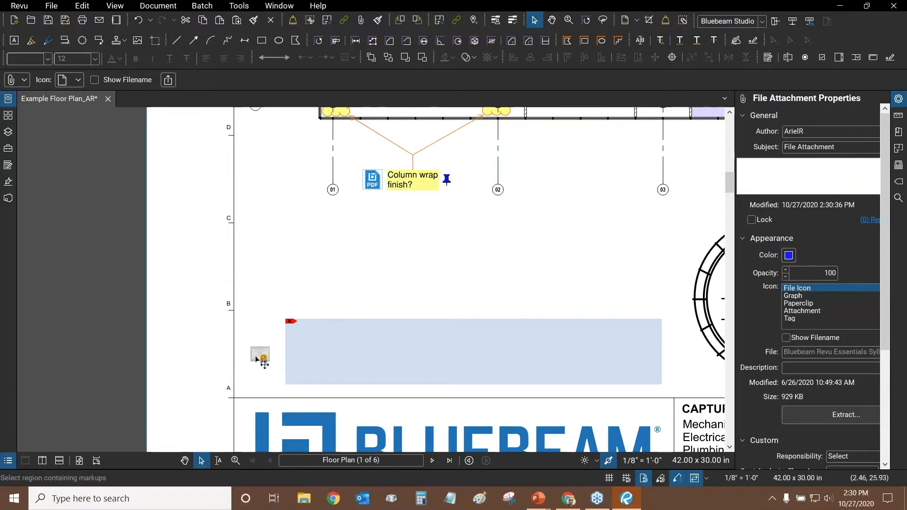
{"action": "scroll", "coordinate": [259, 368], "scroll_direction": "up", "scroll_amount": 2}
{"action": "scroll", "coordinate": [259, 367], "scroll_direction": "down", "scroll_amount": 2}
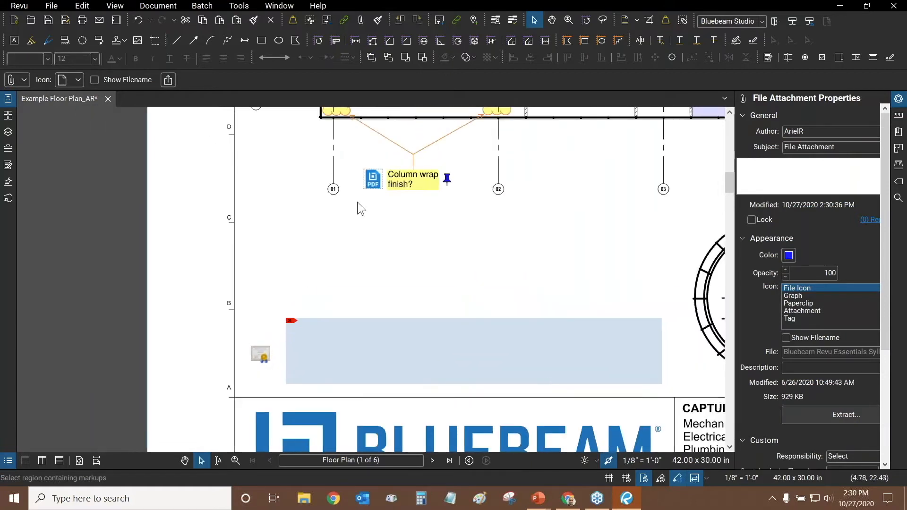
{"action": "scroll", "coordinate": [356, 203], "scroll_direction": "down", "scroll_amount": 1}
{"action": "scroll", "coordinate": [366, 191], "scroll_direction": "up", "scroll_amount": 1}
{"action": "scroll", "coordinate": [365, 190], "scroll_direction": "up", "scroll_amount": 2}
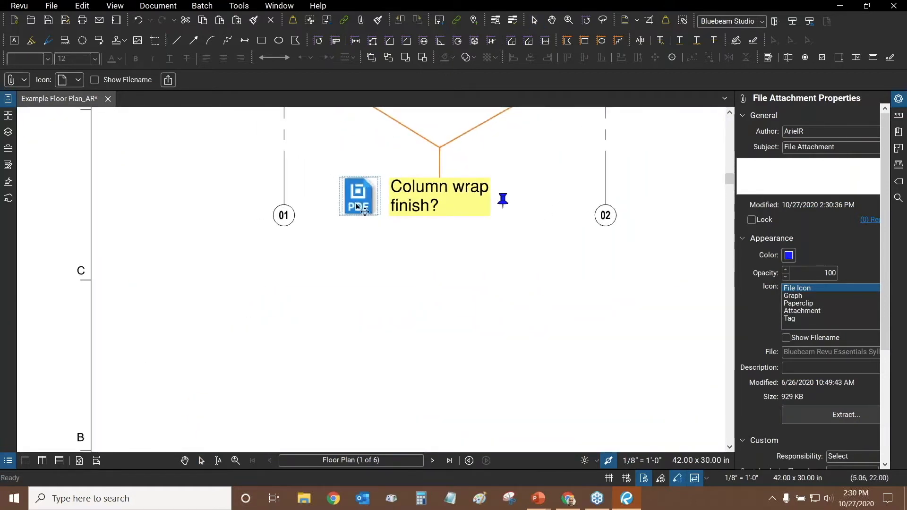
{"action": "scroll", "coordinate": [388, 279], "scroll_direction": "down", "scroll_amount": 2}
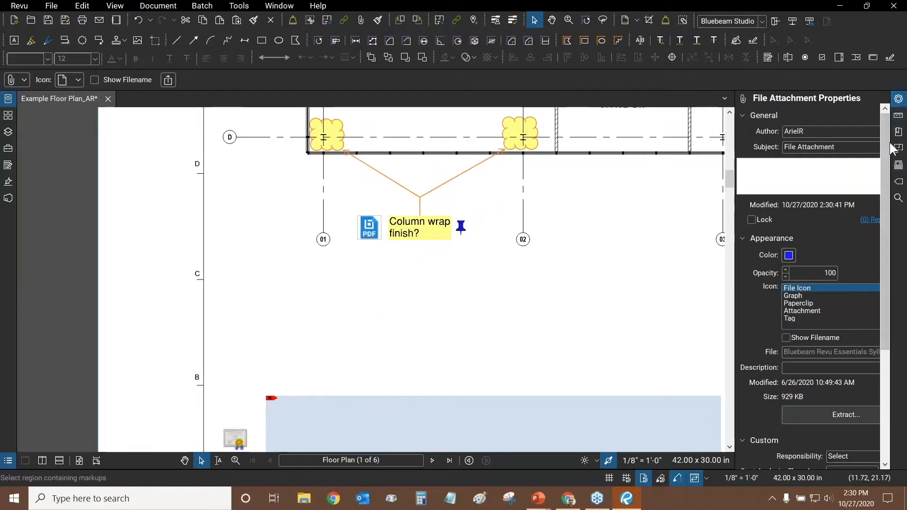
Extract the certificate attachment beside the blue signature field, cancel saving it to disk, and open it to view the certificate's details
{"action": "left_click_drag", "start_coordinate": [886, 143], "coordinate": [880, 242]}
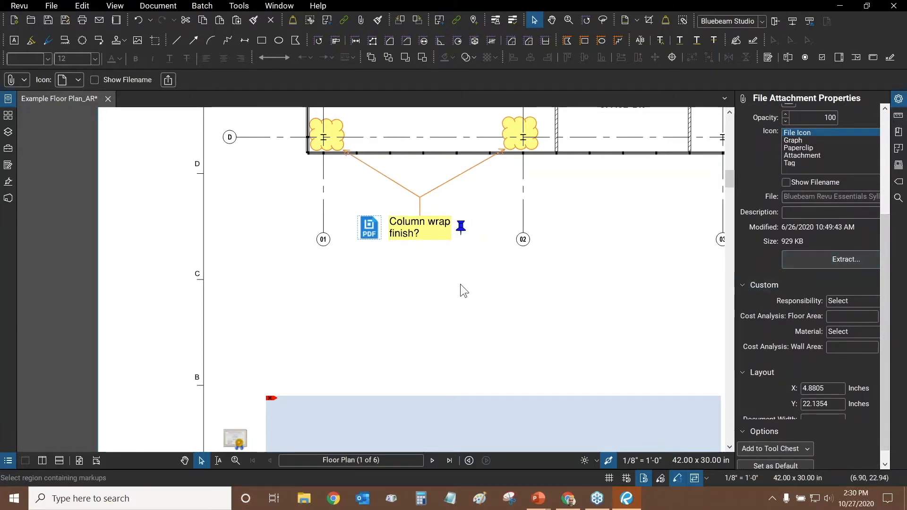
{"action": "scroll", "coordinate": [415, 290], "scroll_direction": "down", "scroll_amount": 3}
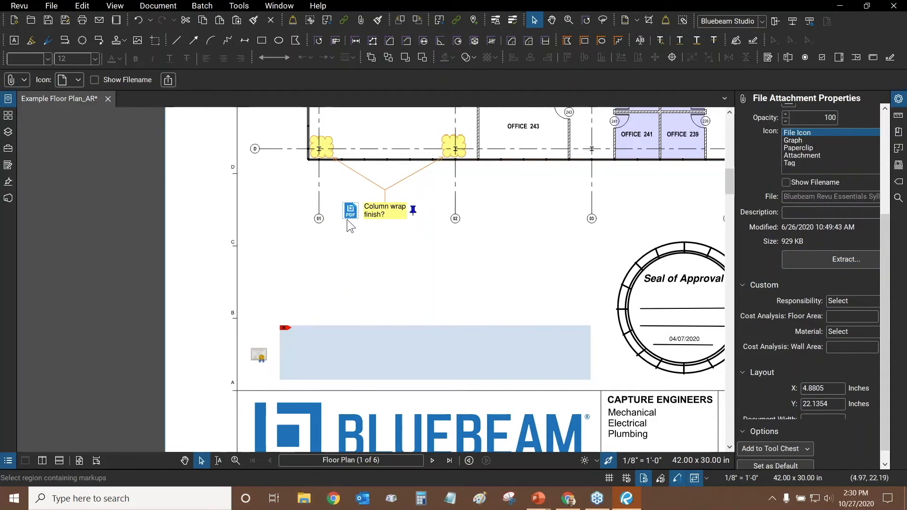
{"action": "left_click", "coordinate": [279, 305]}
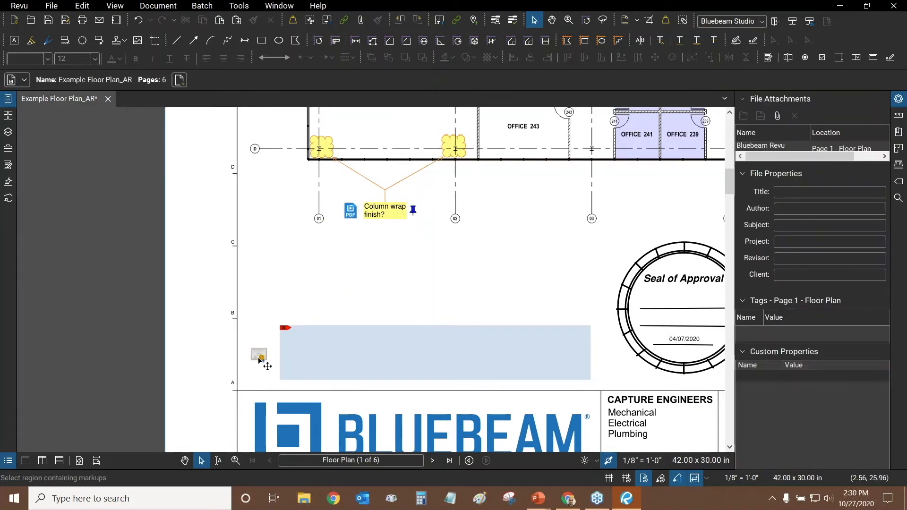
{"action": "left_click", "coordinate": [258, 357]}
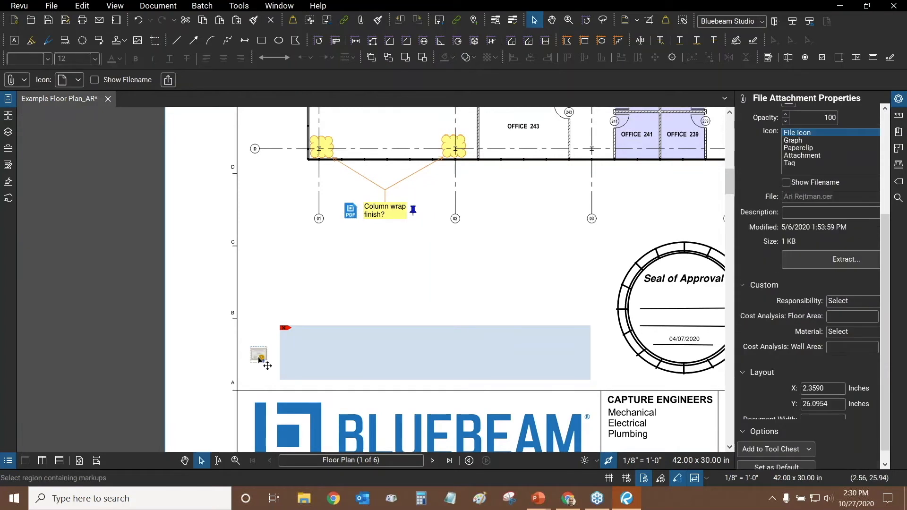
{"action": "left_click", "coordinate": [827, 260]}
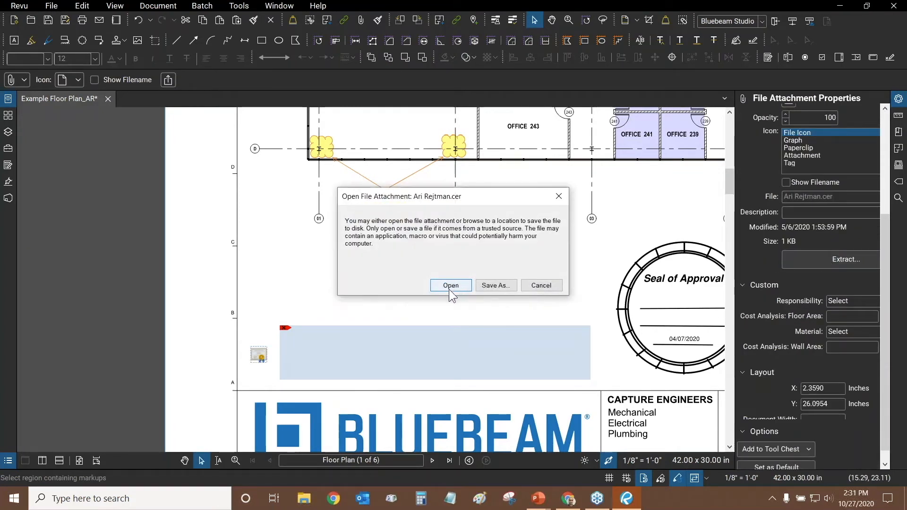
{"action": "left_click", "coordinate": [492, 286]}
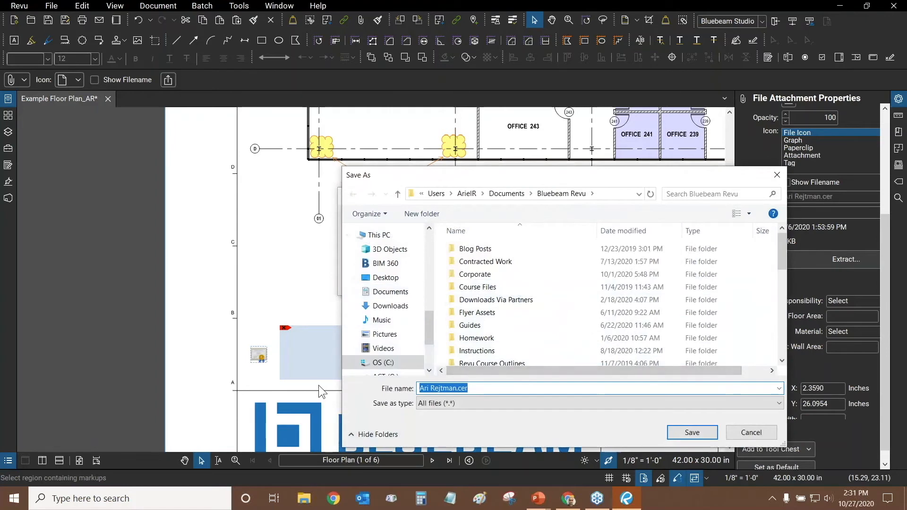
{"action": "left_click", "coordinate": [747, 430]}
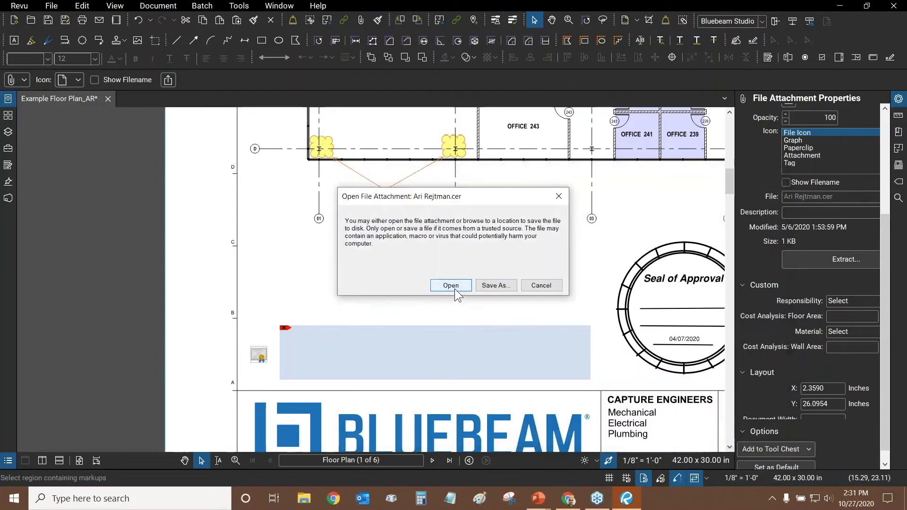
{"action": "left_click", "coordinate": [450, 285]}
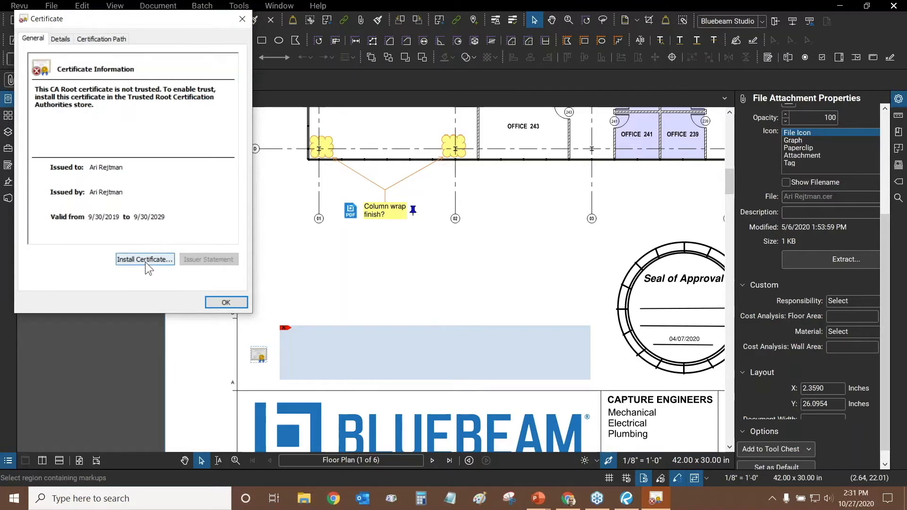
{"action": "left_click", "coordinate": [56, 44]}
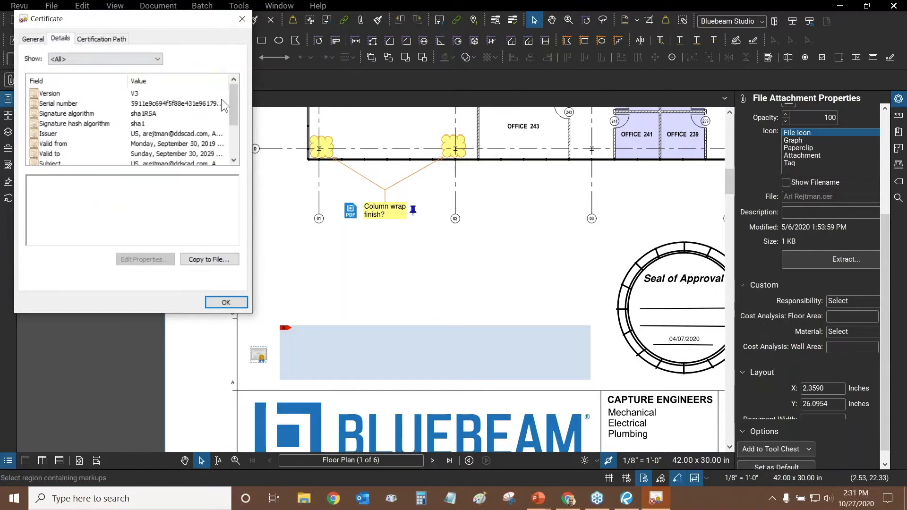
Review the certificate's detail fields, certification path and general information, close the certificate, and deselect its attachment
{"action": "mouse_move", "coordinate": [236, 91]}
{"action": "left_mouse_down"}
{"action": "mouse_move", "coordinate": [239, 137]}
{"action": "mouse_move", "coordinate": [242, 85]}
{"action": "left_mouse_up"}
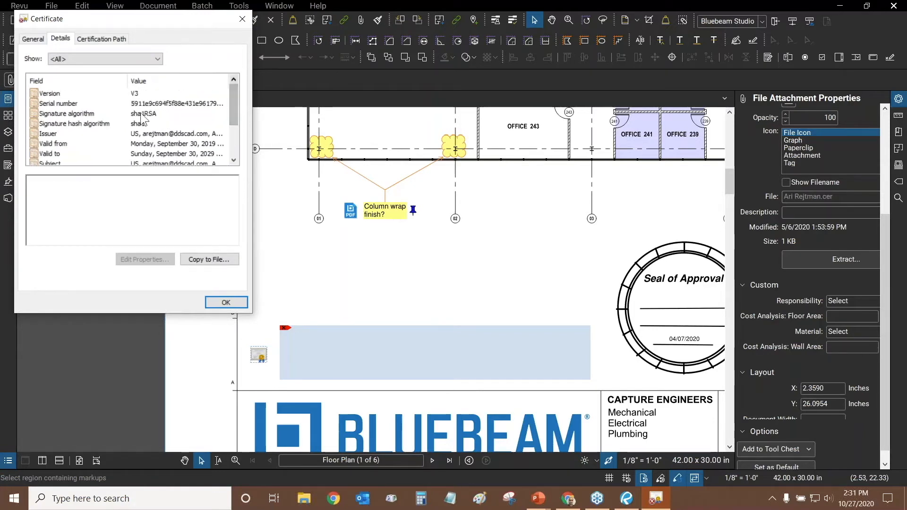
{"action": "left_click", "coordinate": [94, 39]}
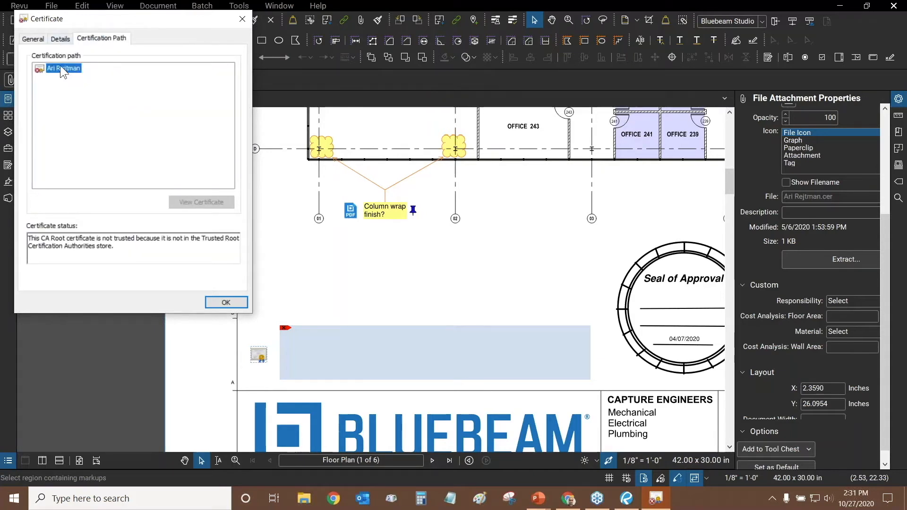
{"action": "left_click", "coordinate": [40, 38]}
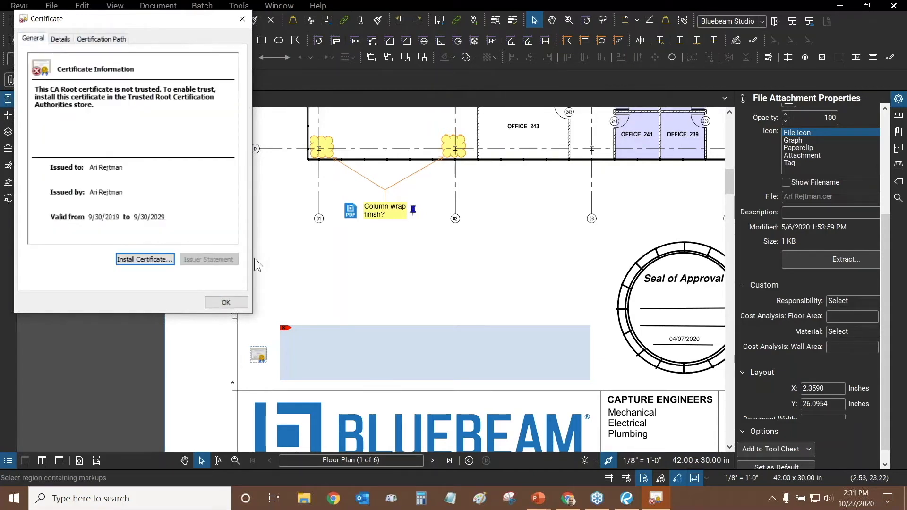
{"action": "left_click", "coordinate": [242, 20]}
{"action": "left_click", "coordinate": [394, 256]}
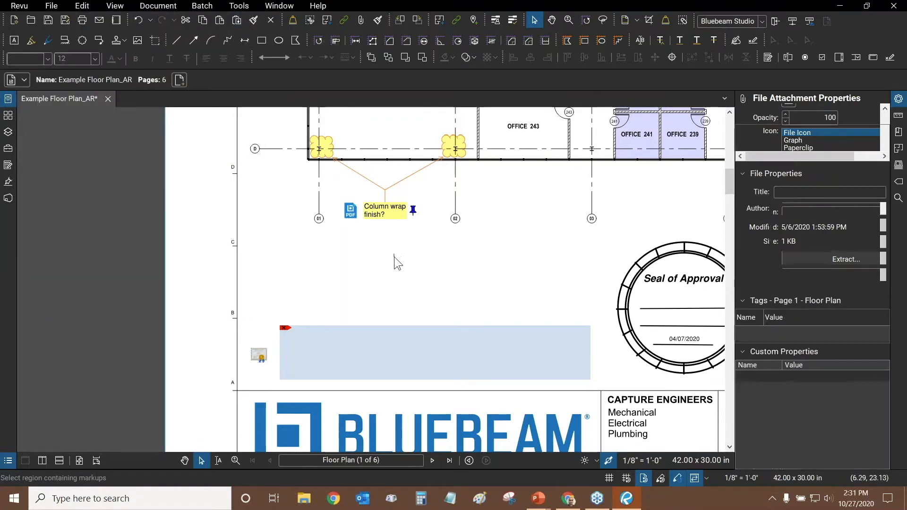
Open the Trusted Identities manager, inspect the listed identity, and close the manager without changing anything
{"action": "left_click_drag", "start_coordinate": [363, 306], "coordinate": [349, 270]}
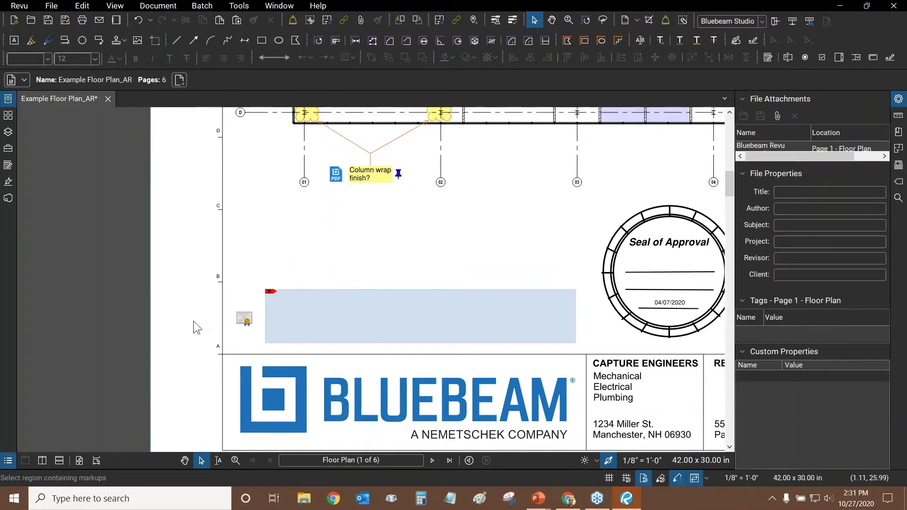
{"action": "scroll", "coordinate": [246, 323], "scroll_direction": "up", "scroll_amount": 3}
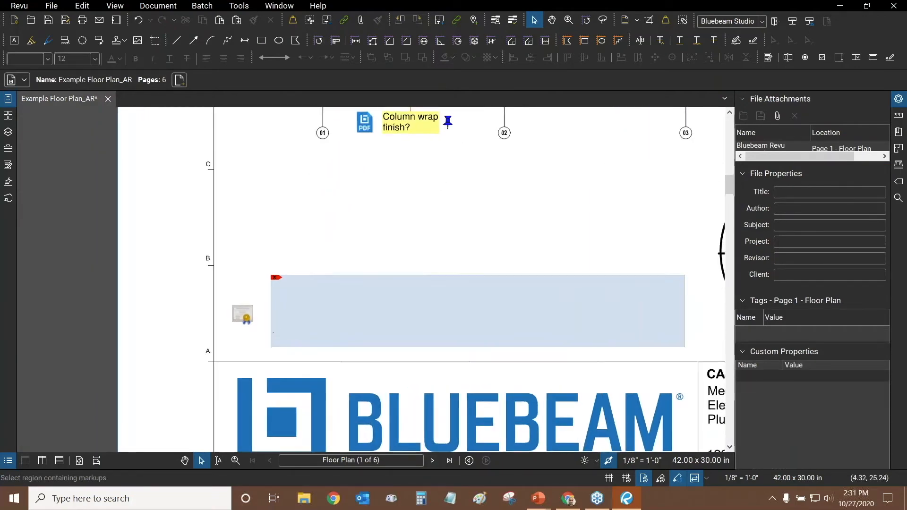
{"action": "scroll", "coordinate": [307, 293], "scroll_direction": "down", "scroll_amount": 2}
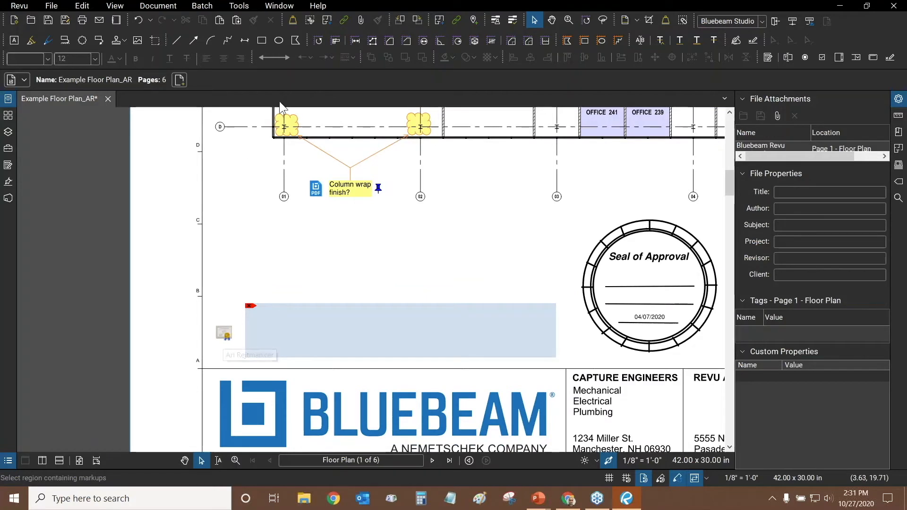
{"action": "left_click", "coordinate": [239, 6]}
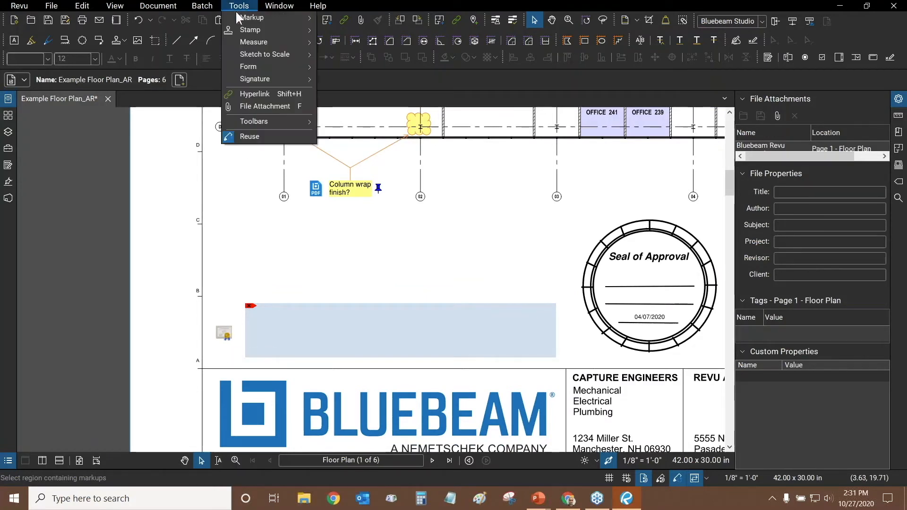
{"action": "mouse_move", "coordinate": [257, 80]}
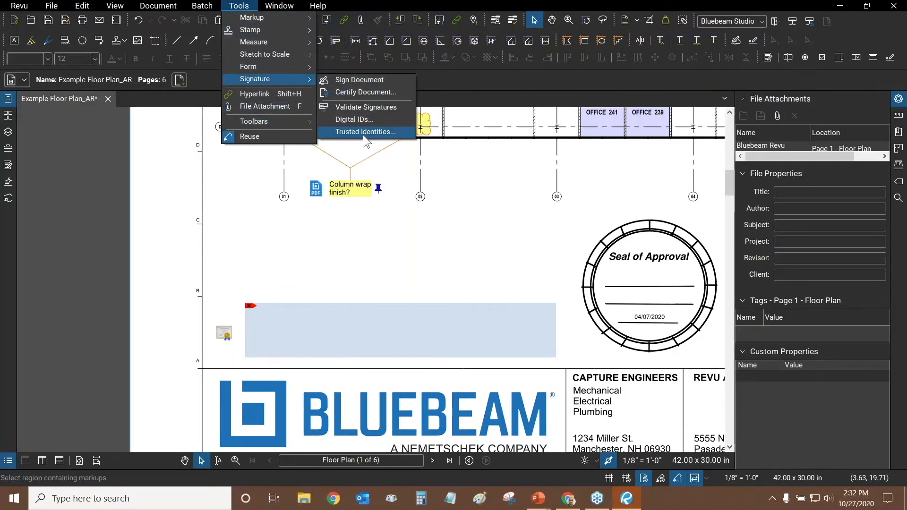
{"action": "left_click", "coordinate": [363, 132]}
{"action": "left_click", "coordinate": [395, 189]}
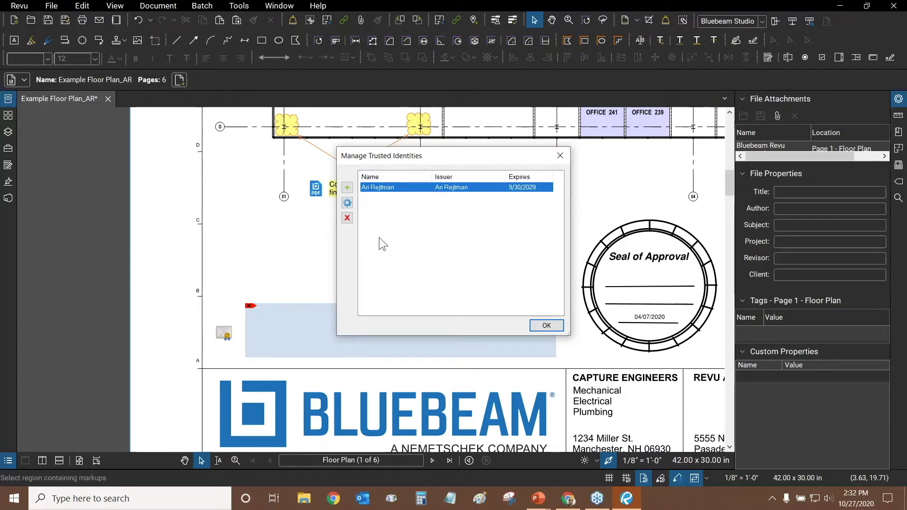
{"action": "left_click", "coordinate": [560, 156]}
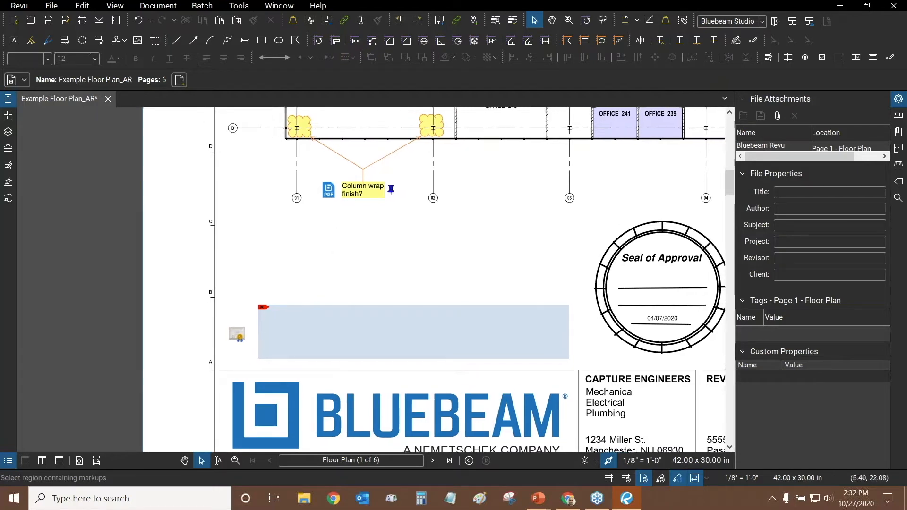
Extract and open the syllabus attachment beside the "Column wrap finish?" note, view its whole course outline page, and close it
{"action": "left_click", "coordinate": [332, 190]}
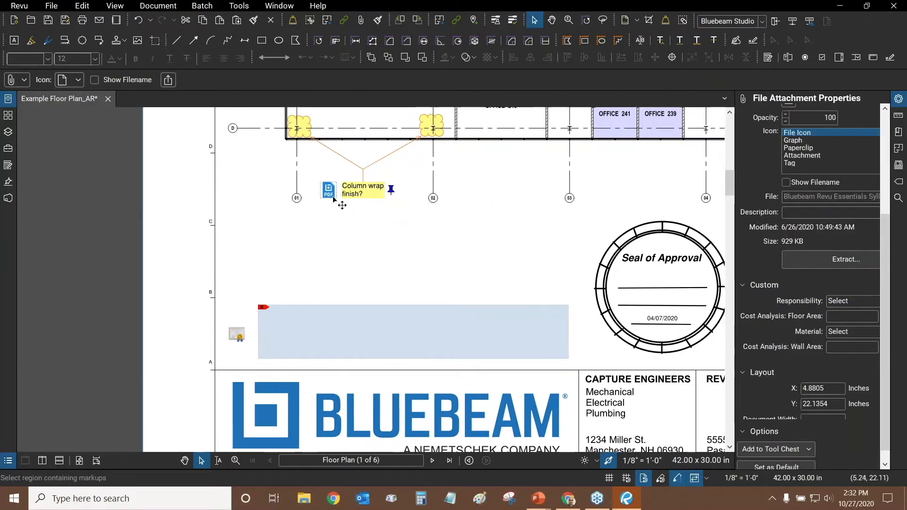
{"action": "left_click", "coordinate": [785, 265]}
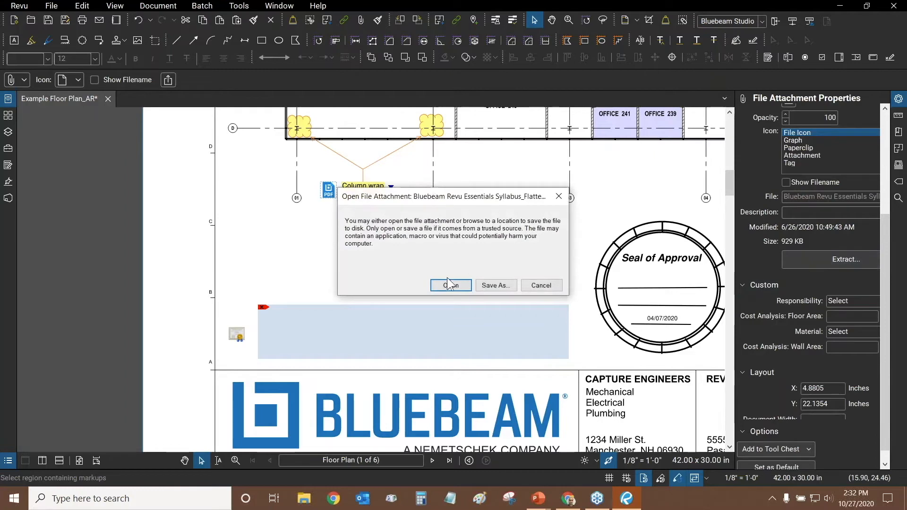
{"action": "left_click", "coordinate": [467, 287]}
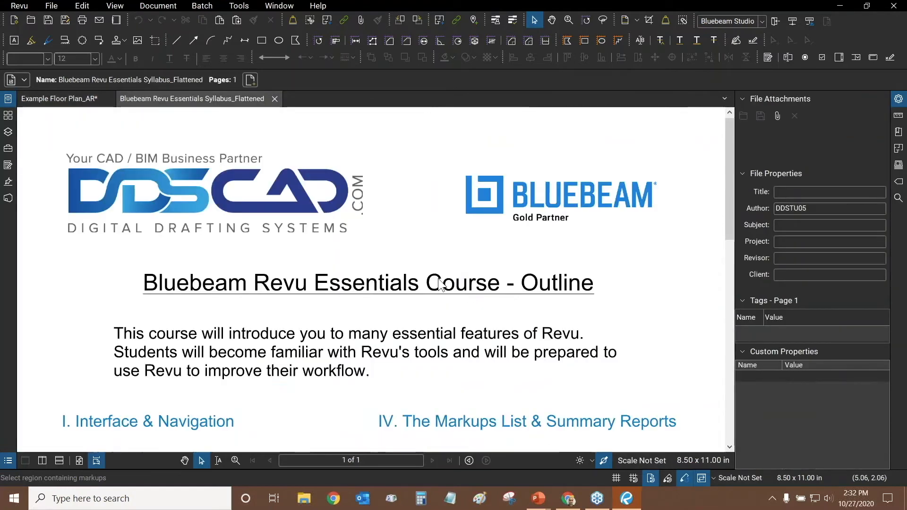
{"action": "scroll", "coordinate": [290, 193], "scroll_direction": "down", "scroll_amount": 2}
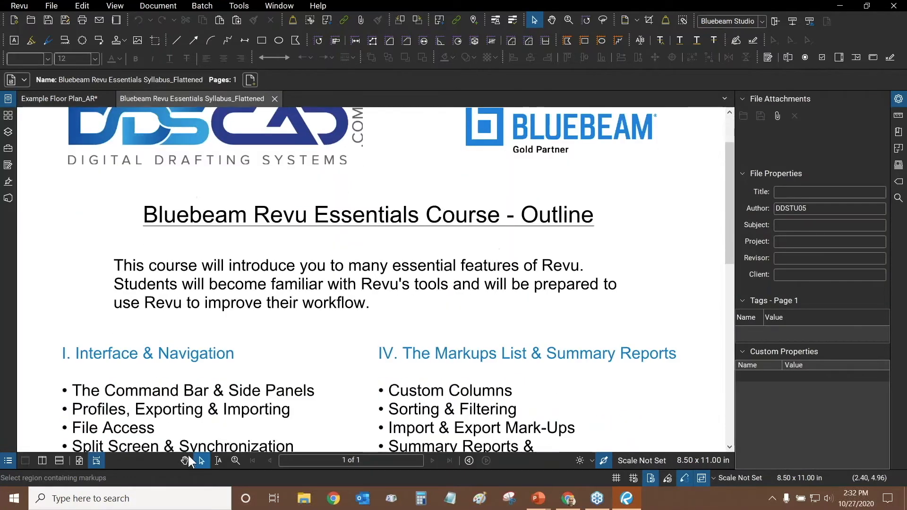
{"action": "left_click", "coordinate": [80, 460]}
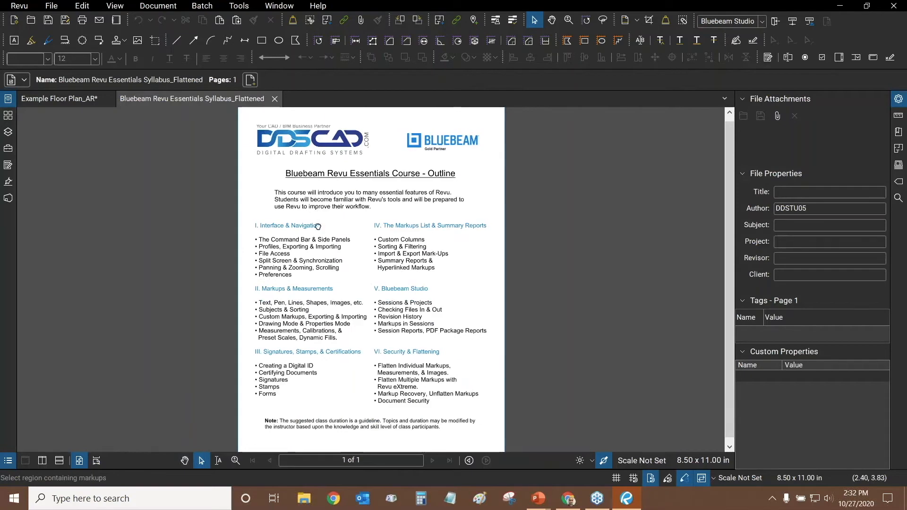
{"action": "scroll", "coordinate": [341, 229], "scroll_direction": "up", "scroll_amount": 1}
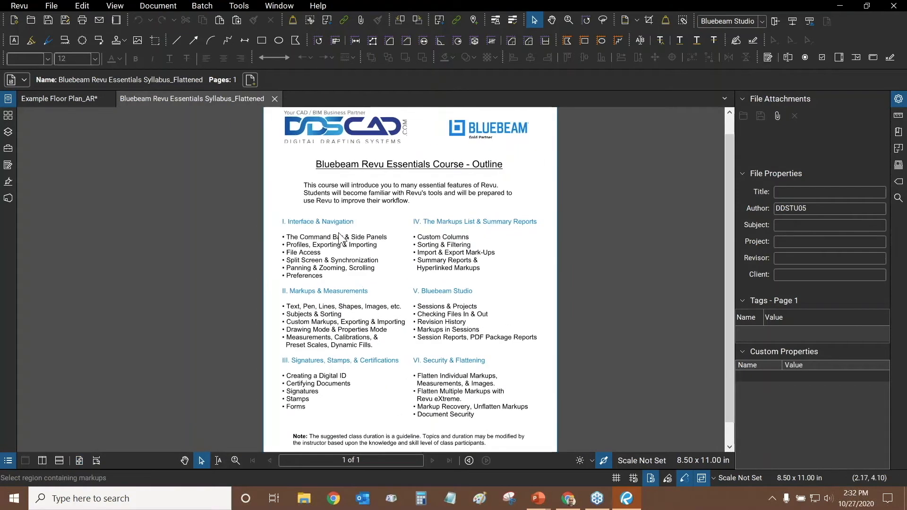
{"action": "left_click", "coordinate": [274, 98]}
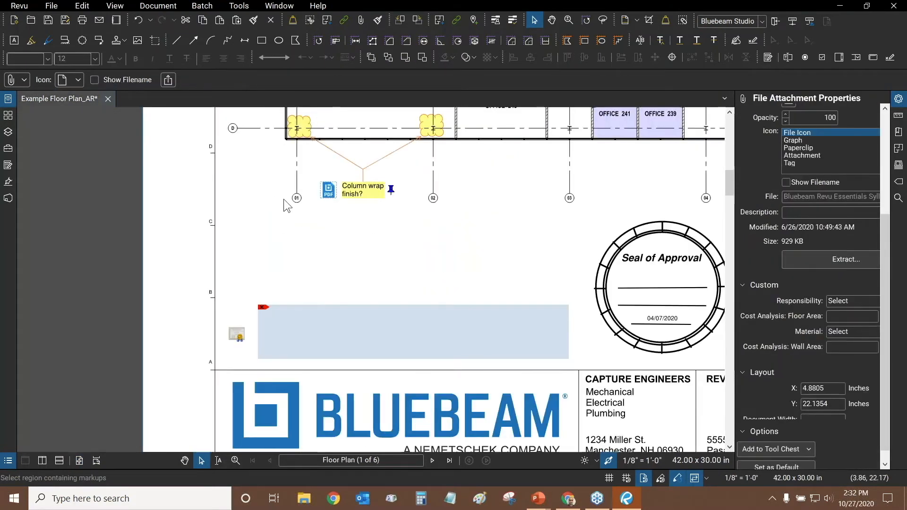
Deselect the attachment, fit the whole floor plan page in view, check the webinar overview slide in PowerPoint, and return to Revu
{"action": "left_click", "coordinate": [279, 231]}
{"action": "key", "text": "ctrl+9"}
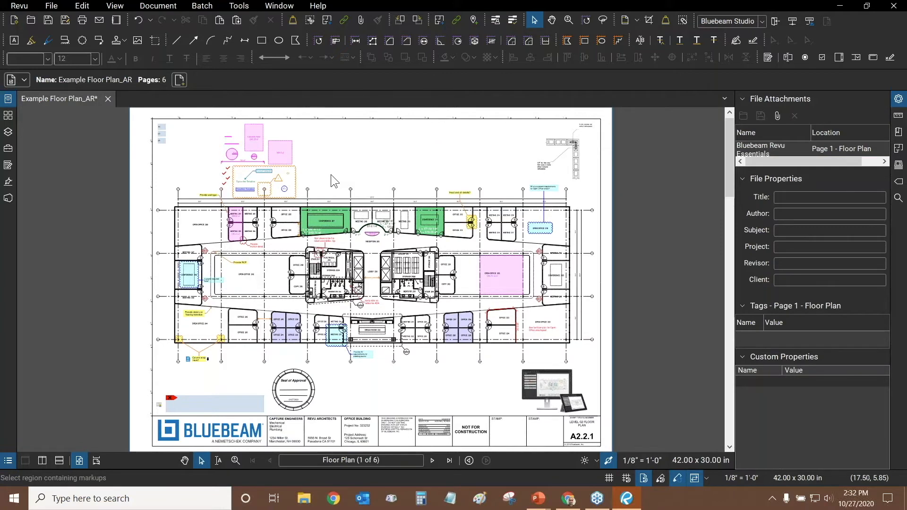
{"action": "key", "text": "alt+Tab"}
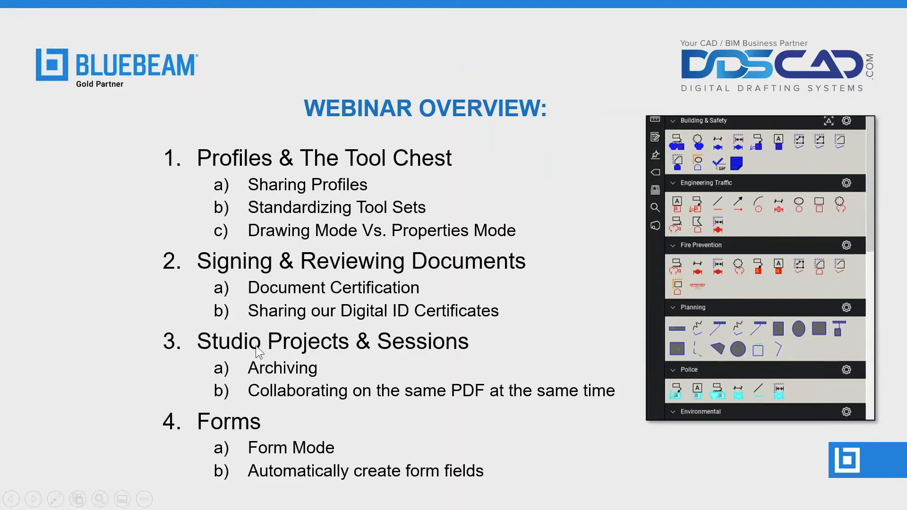
{"action": "key", "text": "alt+Tab"}
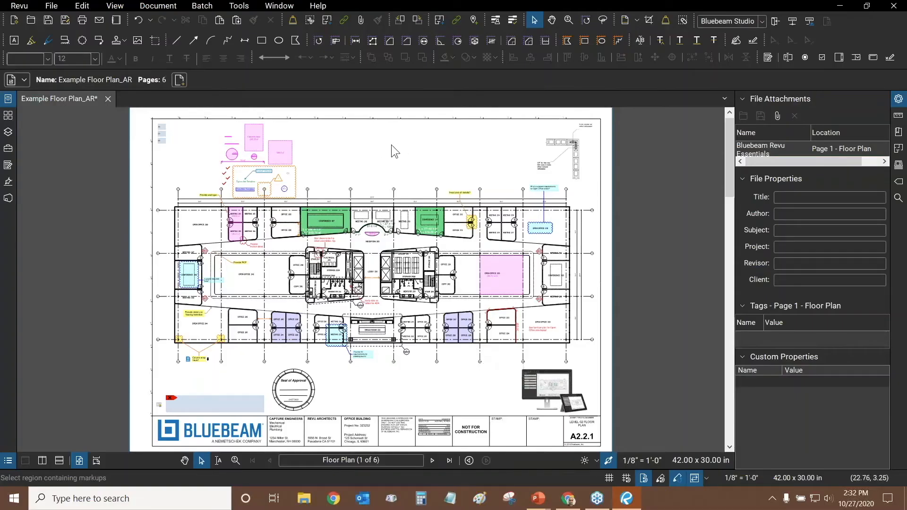
Hide the Properties panel, show the Studio panel, and sign out of the current Studio account
{"action": "left_click", "coordinate": [734, 207]}
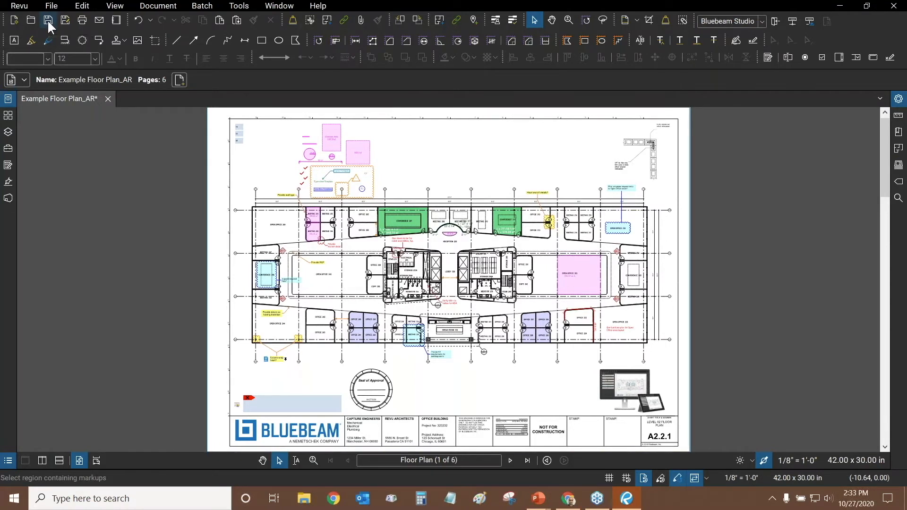
{"action": "left_click", "coordinate": [9, 200]}
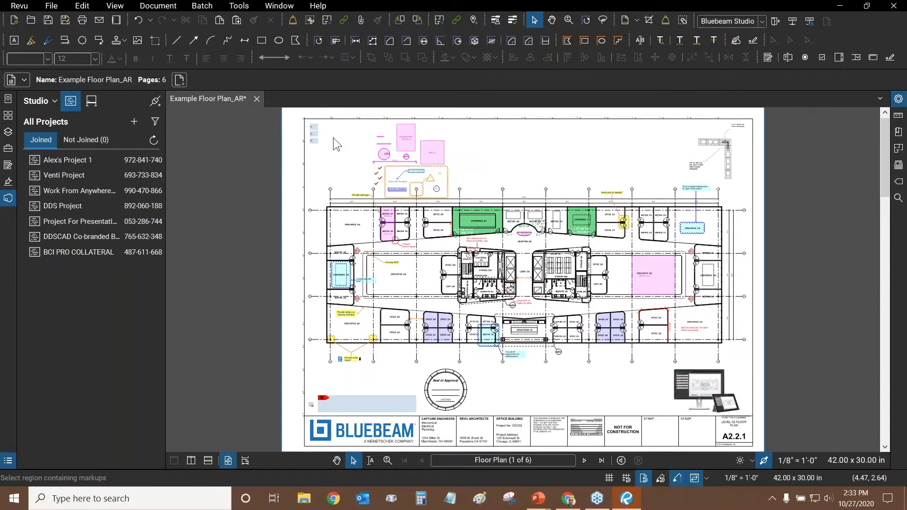
{"action": "left_click", "coordinate": [36, 99]}
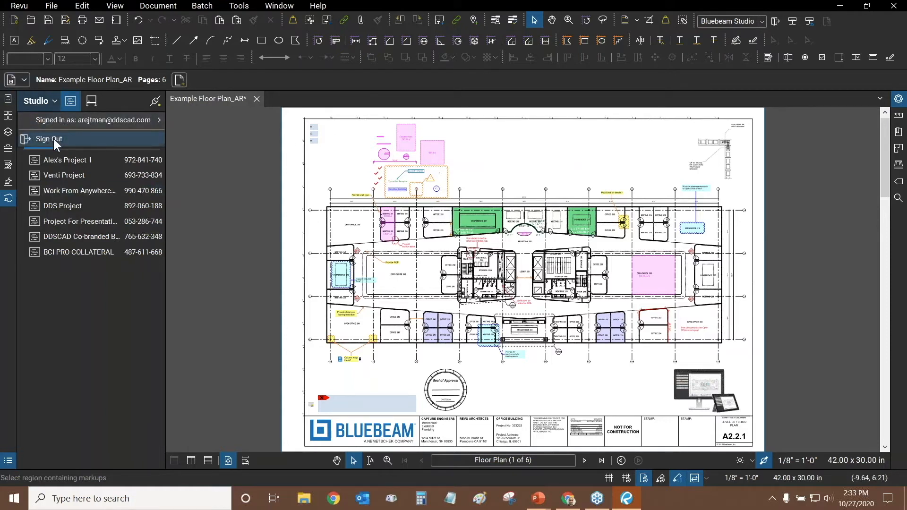
{"action": "left_click", "coordinate": [53, 139]}
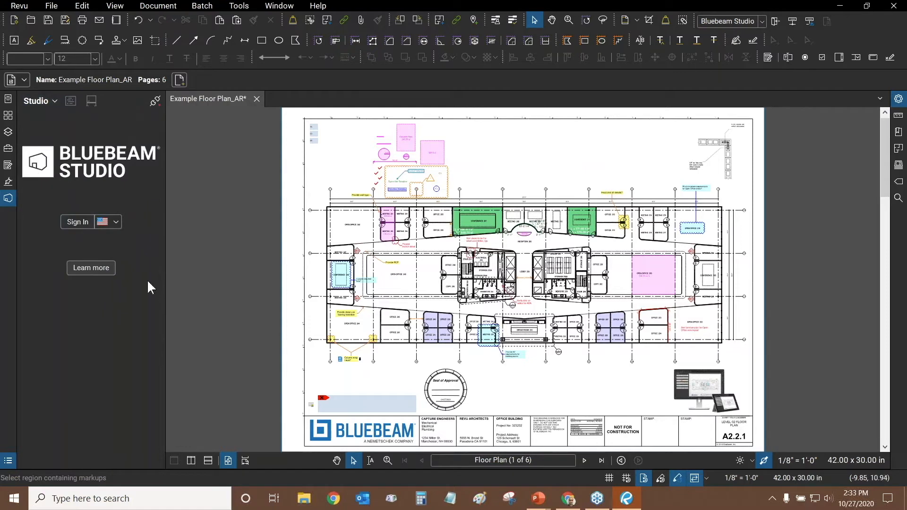
Check the available Studio servers, keep Studio US, and open the Studio sign-in form
{"action": "left_click", "coordinate": [115, 221]}
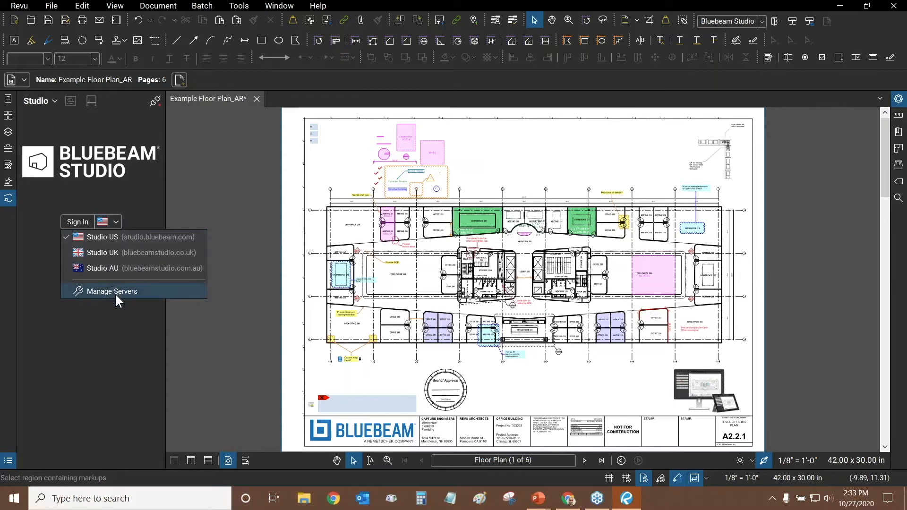
{"action": "left_click", "coordinate": [136, 200]}
{"action": "left_click", "coordinate": [78, 222]}
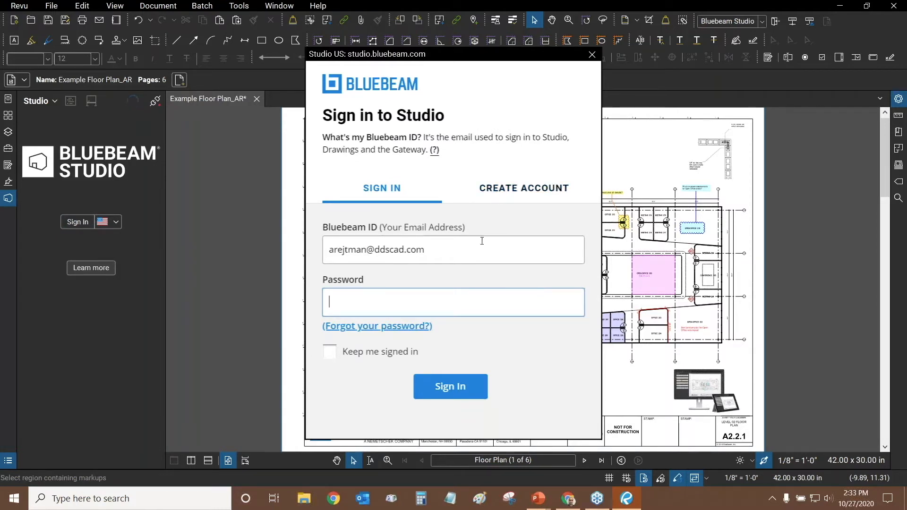
Look through the Create Account form's required fields and return to the sign-in form
{"action": "left_click", "coordinate": [512, 193]}
{"action": "left_click_drag", "start_coordinate": [594, 127], "coordinate": [591, 240]}
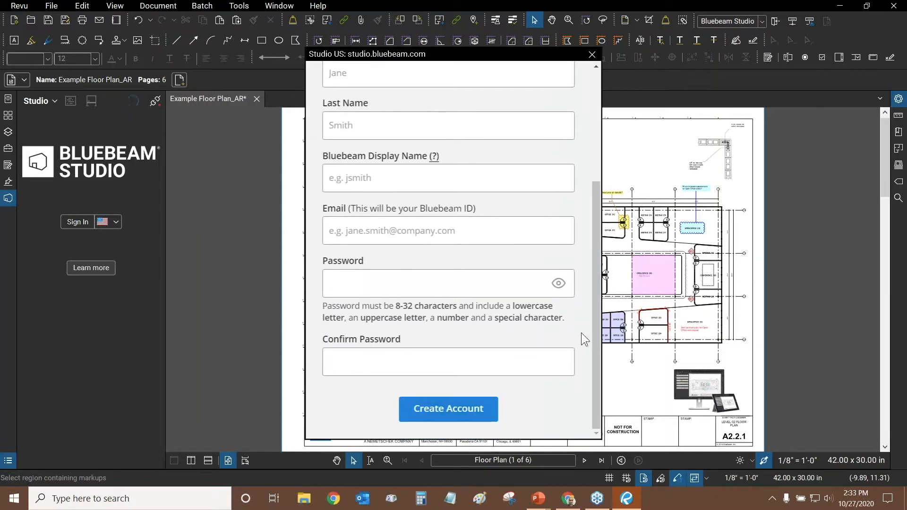
{"action": "scroll", "coordinate": [596, 236], "scroll_direction": "up", "scroll_amount": 1}
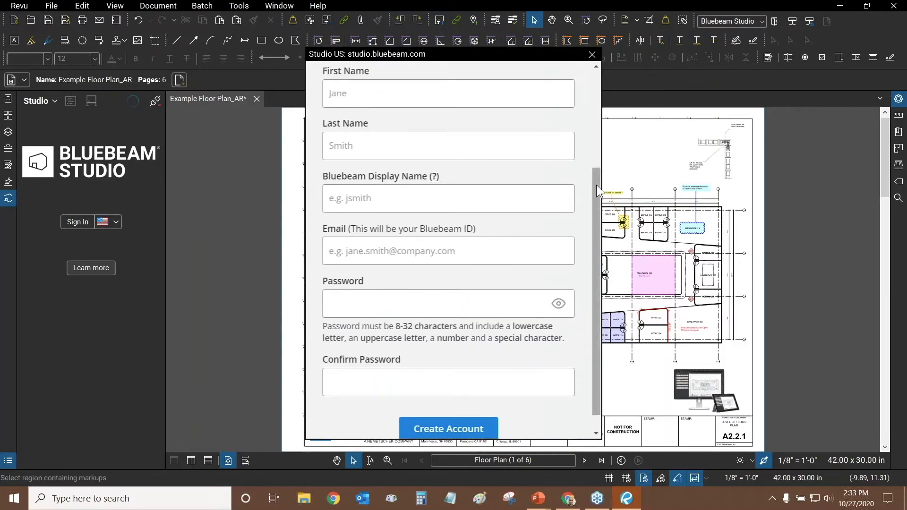
{"action": "scroll", "coordinate": [596, 185], "scroll_direction": "up", "scroll_amount": 3}
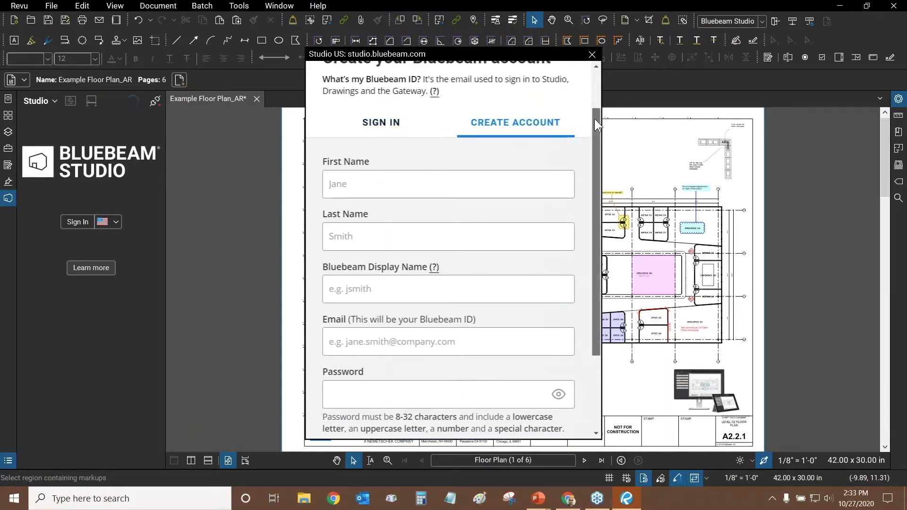
{"action": "left_click_drag", "start_coordinate": [594, 119], "coordinate": [597, 72]}
{"action": "left_click", "coordinate": [397, 185]}
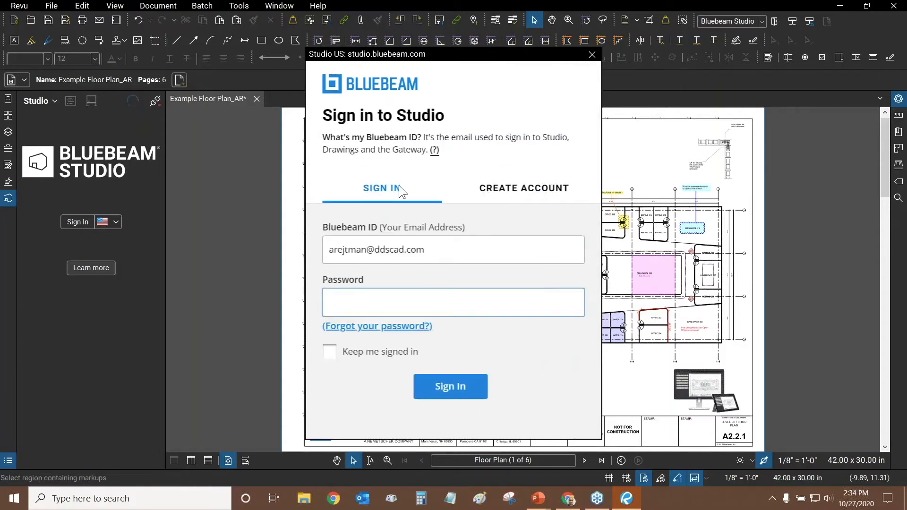
Enter the Studio account password, enable Keep me signed in, and sign in, re-entering the password if it is rejected
{"action": "left_click", "coordinate": [383, 306]}
{"action": "type", "text": "•••••"}
{"action": "key", "text": "BackSpace"}
{"action": "key", "text": "BackSpace"}
{"action": "key", "text": "BackSpace"}
{"action": "key", "text": "BackSpace"}
{"action": "key", "text": "BackSpace"}
{"action": "type", "text": "•••••••••••••"}
{"action": "left_click", "coordinate": [334, 356]}
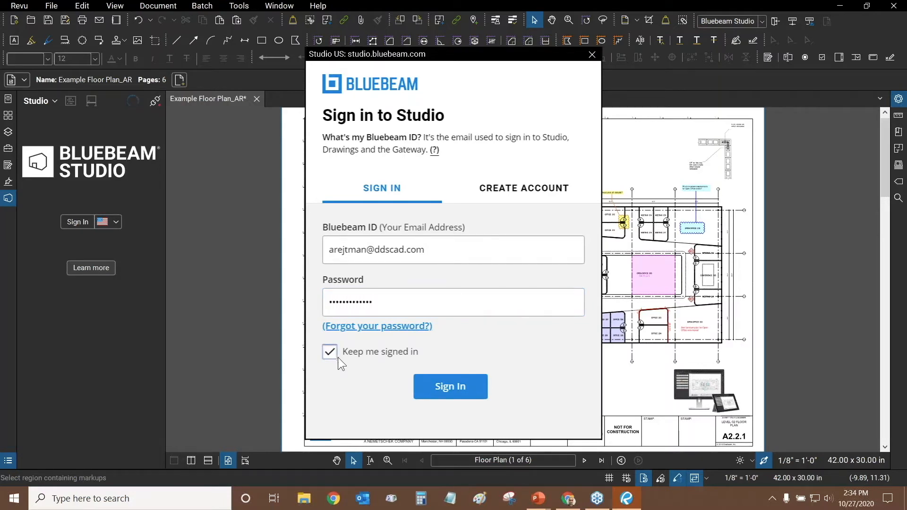
{"action": "left_click", "coordinate": [441, 388]}
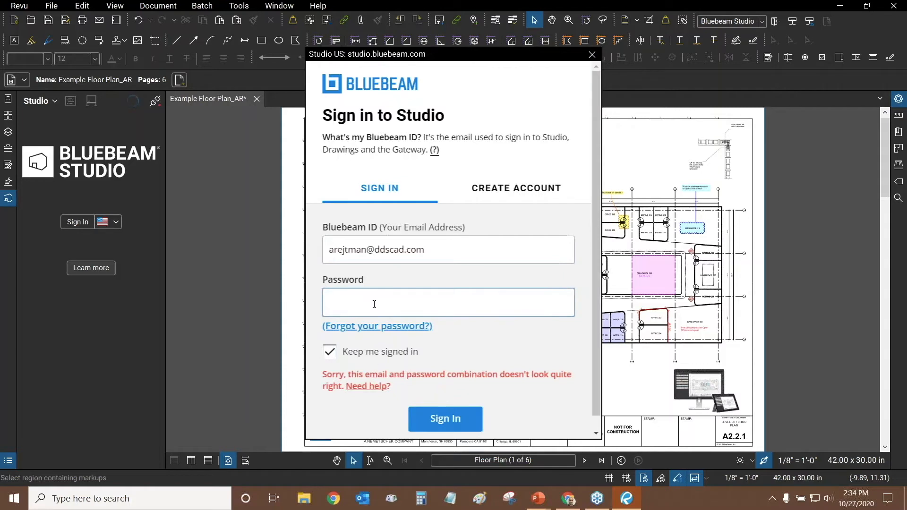
{"action": "type", "text": "••••••••••••••"}
{"action": "left_click", "coordinate": [416, 425]}
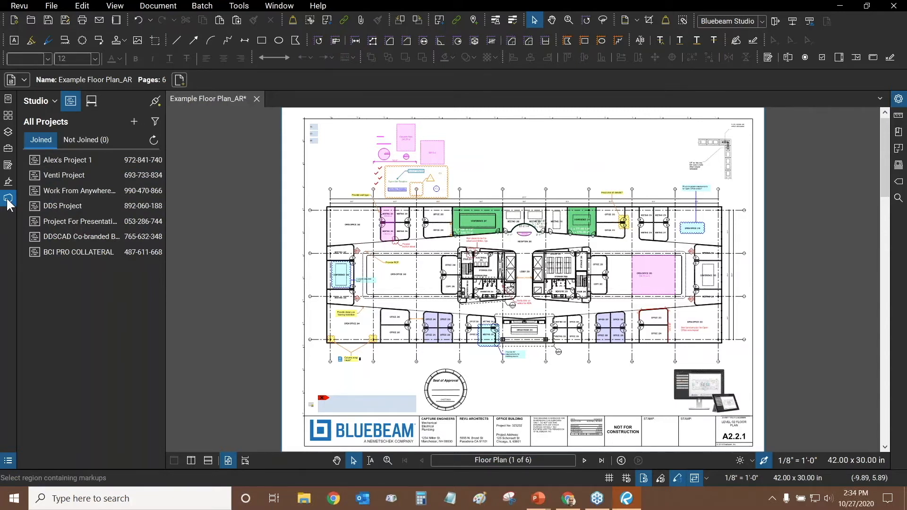
Show the list of joined Studio sessions in place of the projects
{"action": "left_click", "coordinate": [92, 101]}
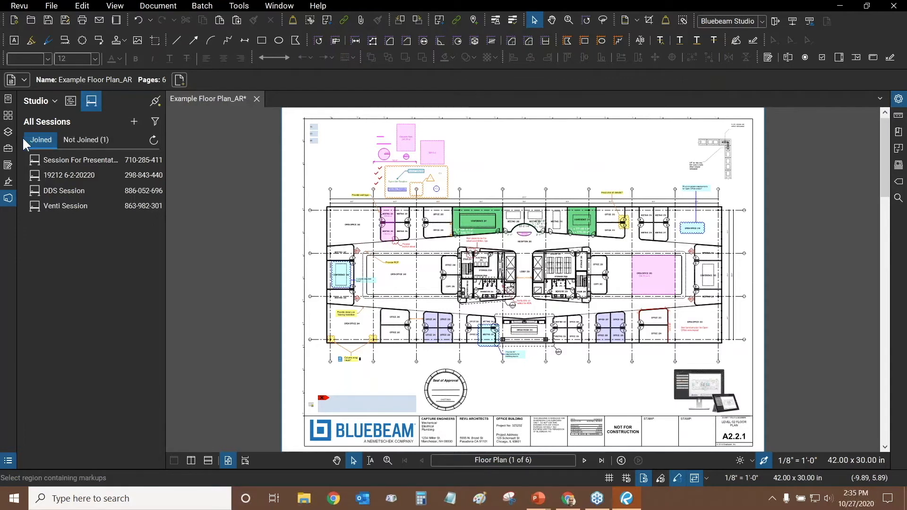
Show the Studio projects instead of the sessions and review the available Studio servers
{"action": "left_click", "coordinate": [70, 101]}
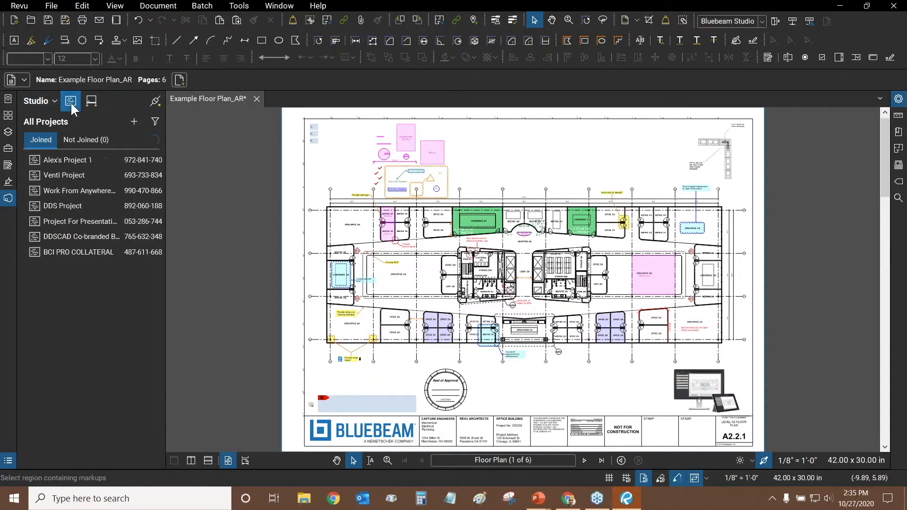
{"action": "left_click", "coordinate": [47, 101]}
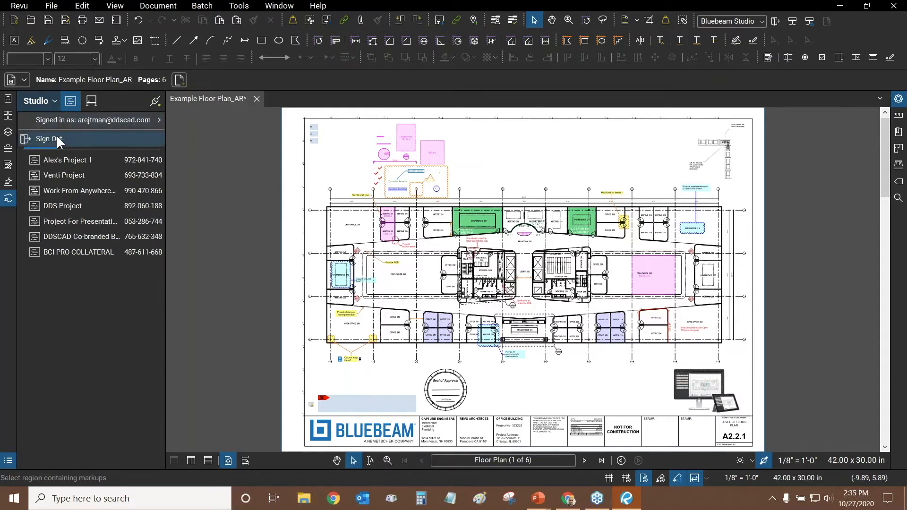
{"action": "mouse_move", "coordinate": [91, 123]}
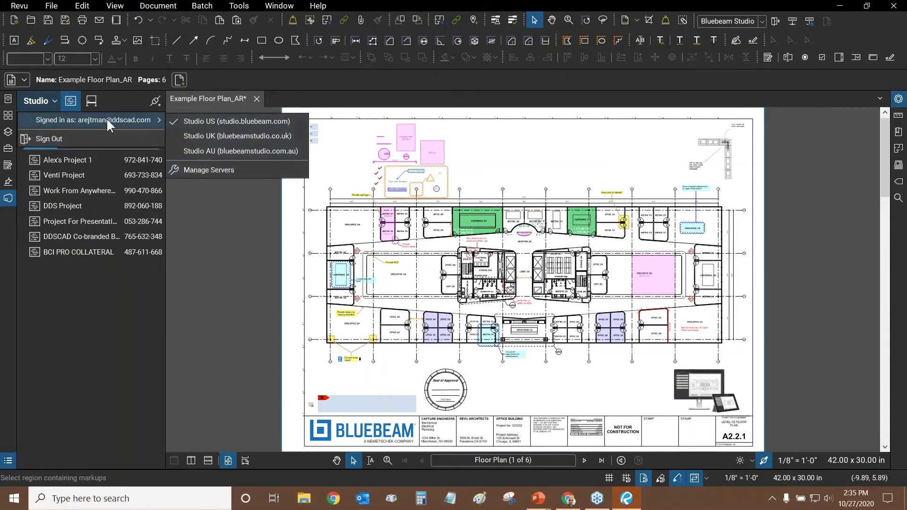
{"action": "left_click", "coordinate": [107, 93]}
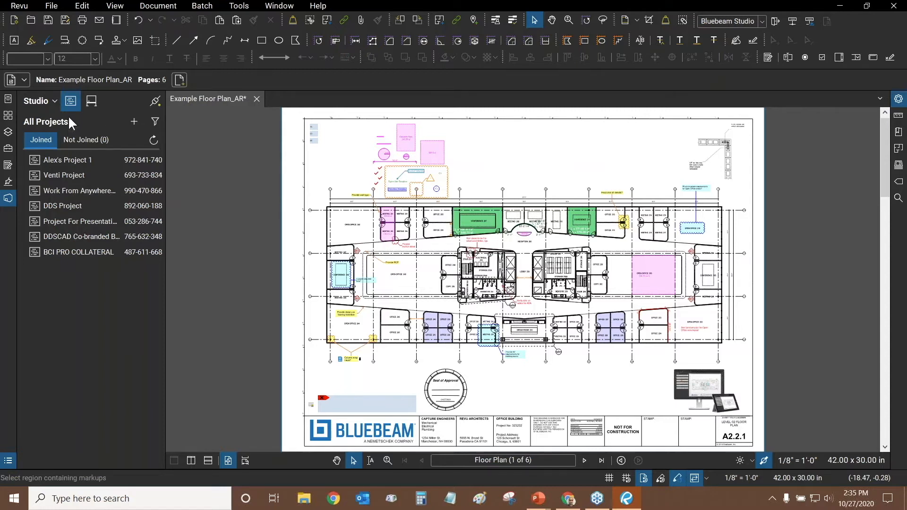
Open the Studio project Project For Presentations and close the Example Floor Plan_AR drawing
{"action": "double_click", "coordinate": [71, 222]}
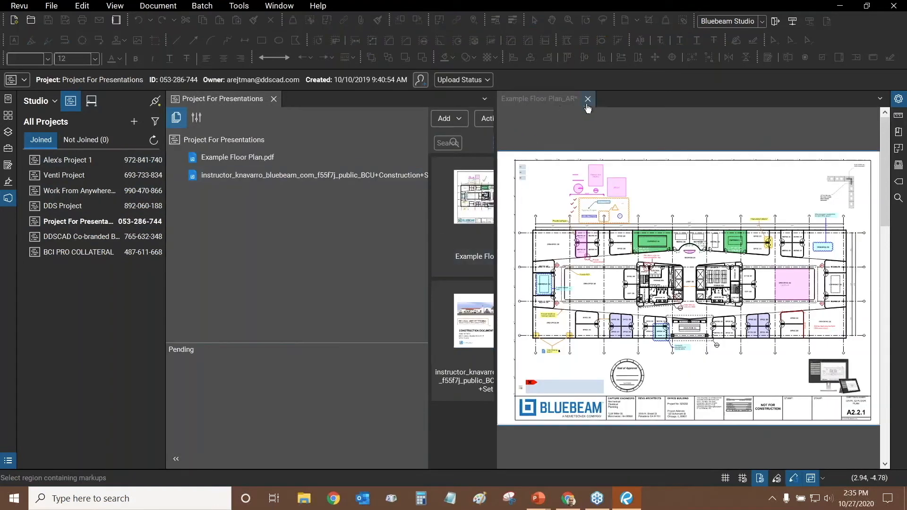
{"action": "left_click", "coordinate": [588, 99]}
{"action": "left_click", "coordinate": [528, 305]}
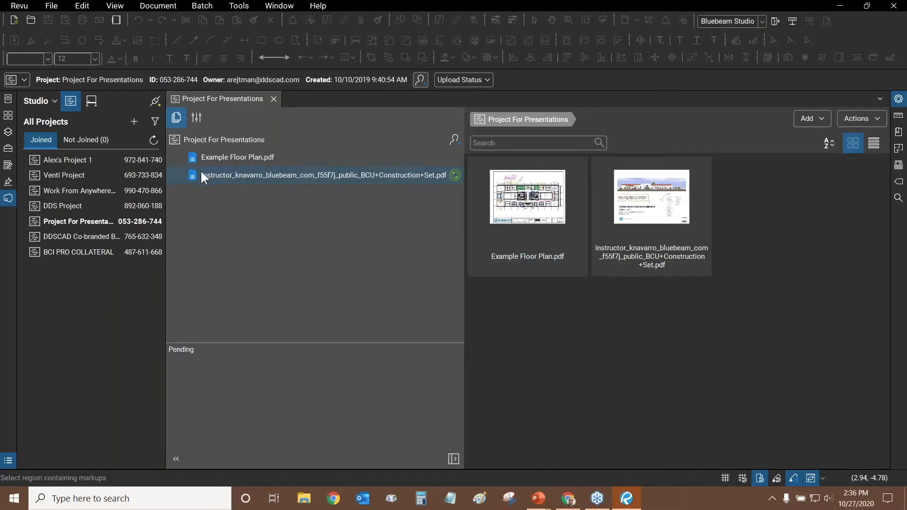
Open the BCU Construction Set PDF in Split View and resize the panes to show the project's file thumbnails and commands
{"action": "double_click", "coordinate": [230, 178]}
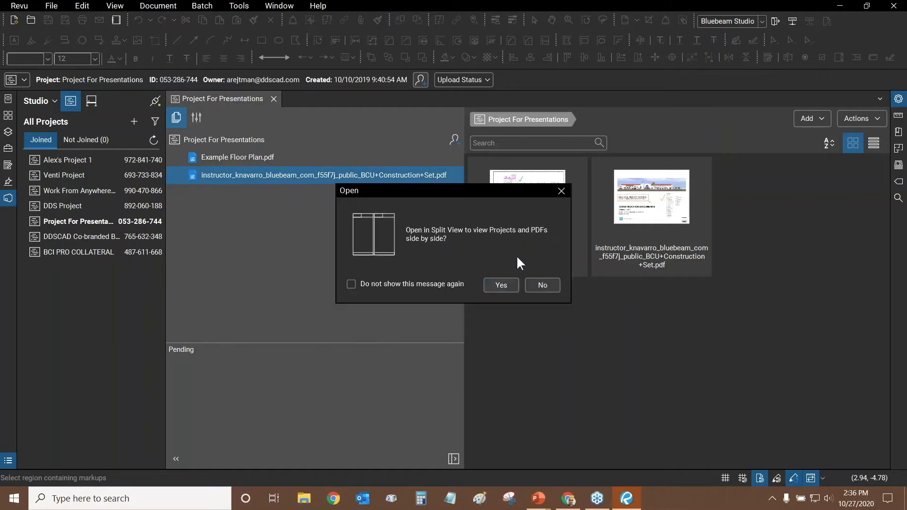
{"action": "left_click", "coordinate": [500, 285]}
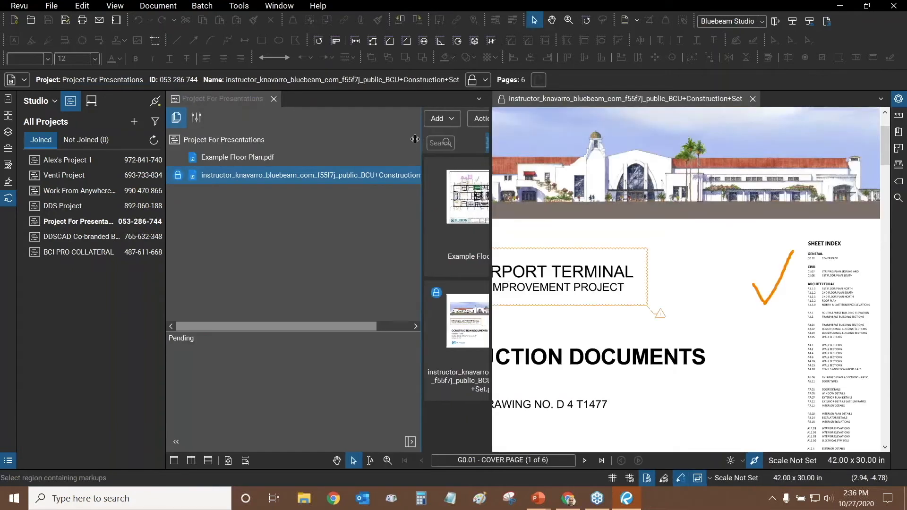
{"action": "left_click_drag", "start_coordinate": [426, 141], "coordinate": [319, 127]}
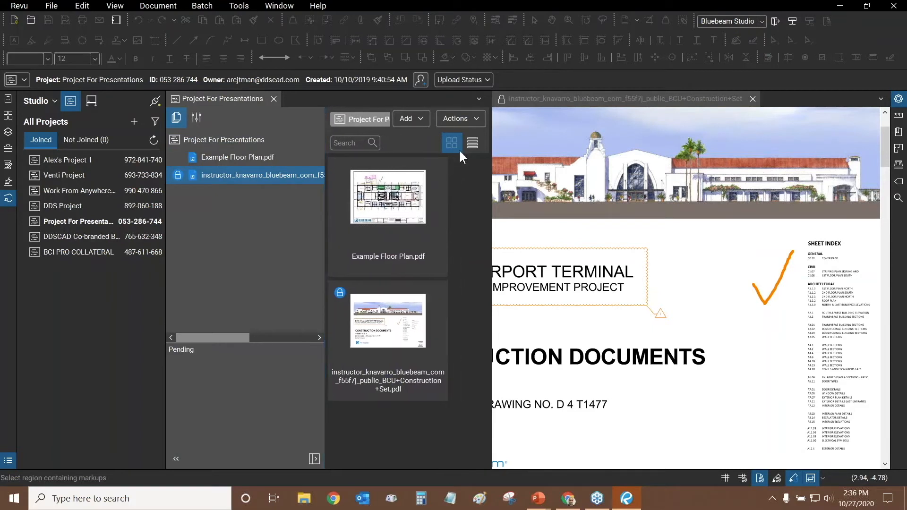
{"action": "left_click_drag", "start_coordinate": [492, 154], "coordinate": [527, 149]}
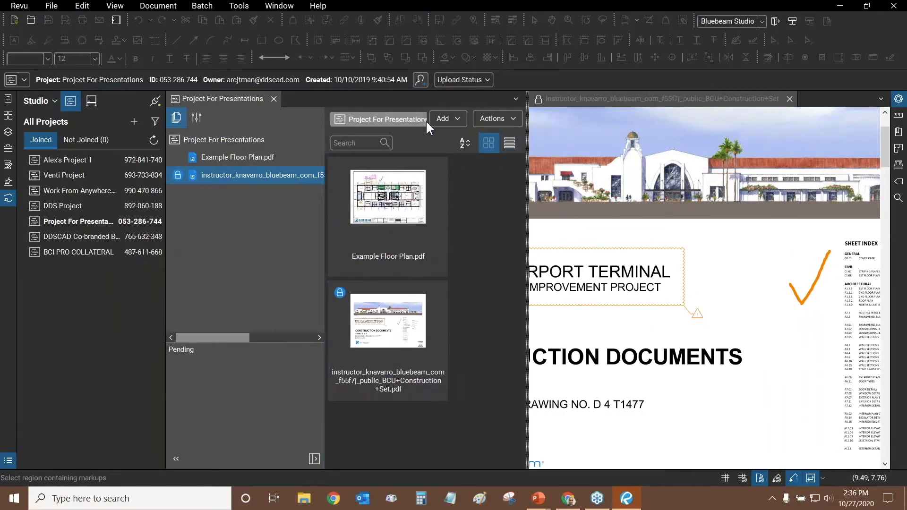
{"action": "left_click_drag", "start_coordinate": [527, 145], "coordinate": [544, 143]}
Examine the project's options for adding content, its available actions and the Checkout Review list
{"action": "left_click", "coordinate": [472, 117]}
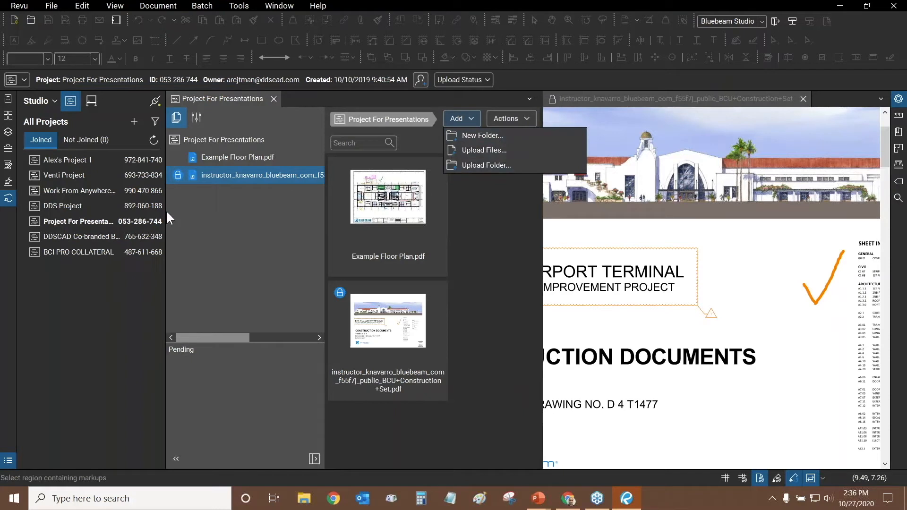
{"action": "left_click", "coordinate": [248, 221]}
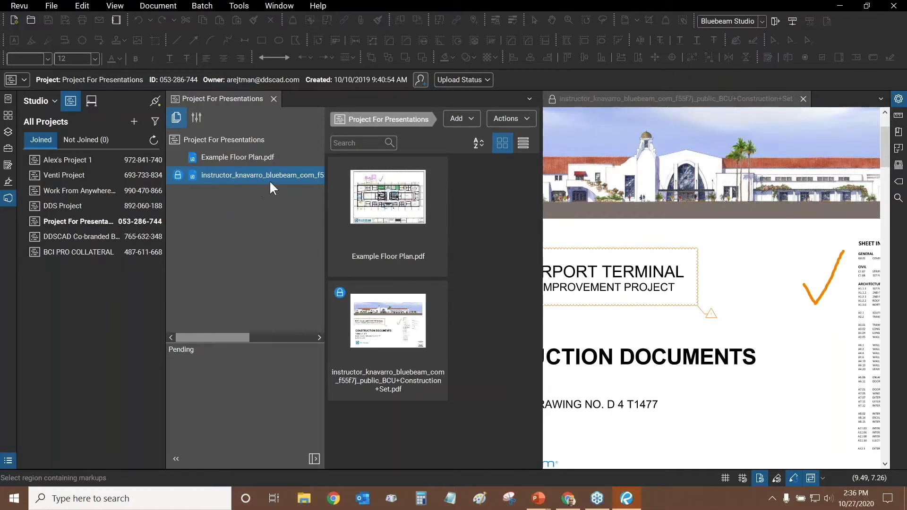
{"action": "left_click", "coordinate": [511, 119]}
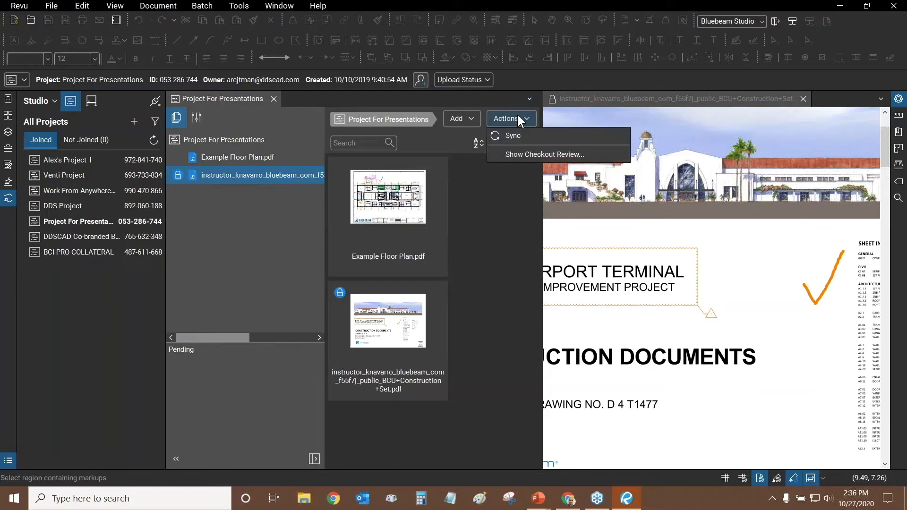
{"action": "left_click", "coordinate": [520, 156]}
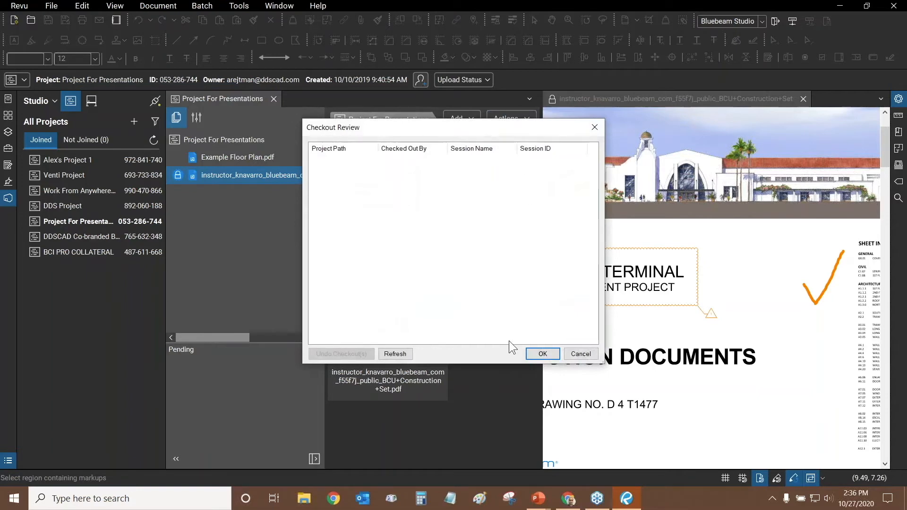
{"action": "left_click", "coordinate": [581, 354]}
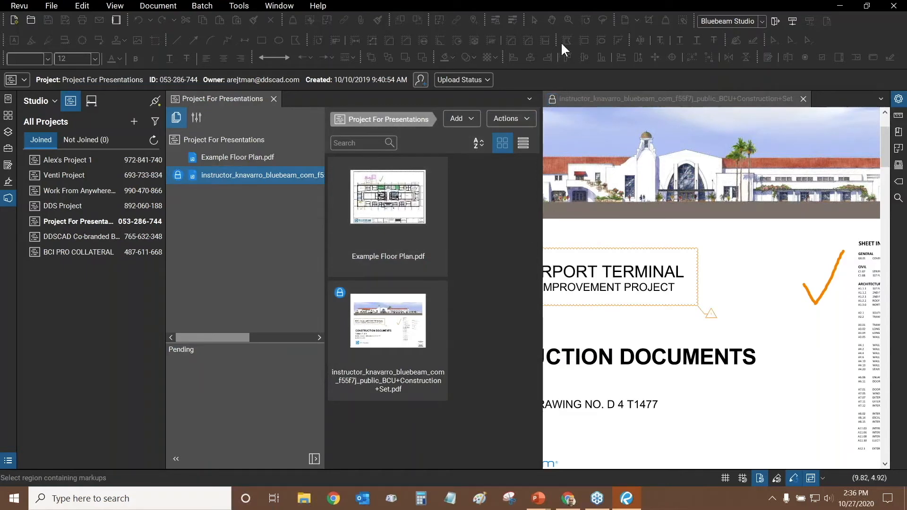
Select the orange checkmark beside the cover page's sheet index and display its properties
{"action": "left_click", "coordinate": [742, 278]}
{"action": "scroll", "coordinate": [683, 231], "scroll_direction": "up", "scroll_amount": 2}
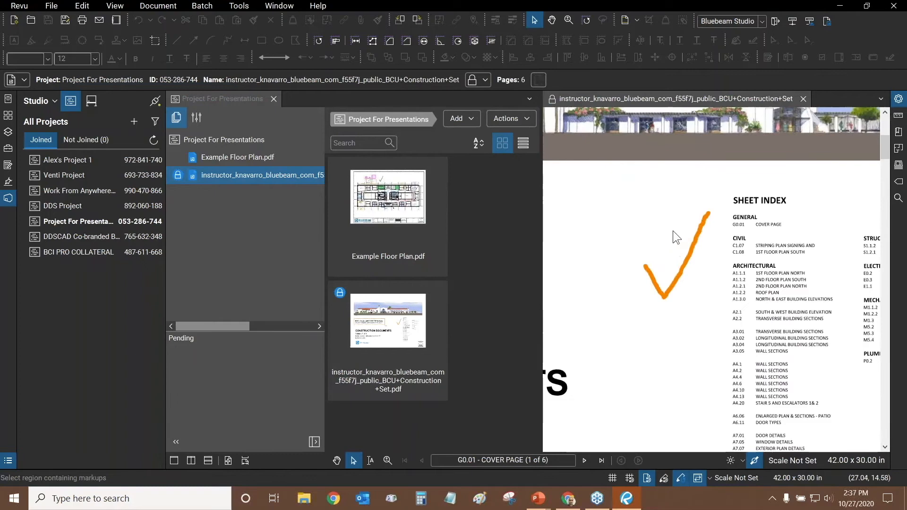
{"action": "left_click_drag", "start_coordinate": [541, 188], "coordinate": [461, 185]}
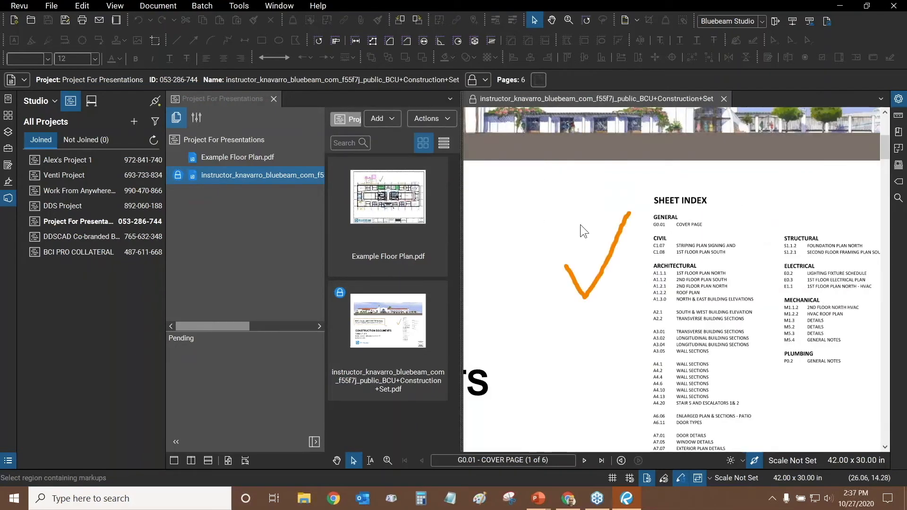
{"action": "left_click", "coordinate": [632, 252]}
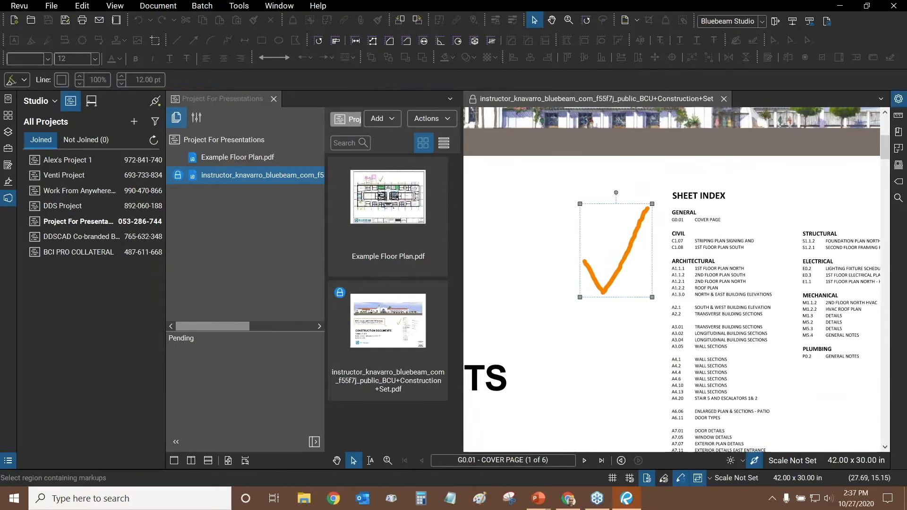
{"action": "left_click_drag", "start_coordinate": [573, 241], "coordinate": [616, 225]}
{"action": "scroll", "coordinate": [616, 224], "scroll_direction": "up", "scroll_amount": 2}
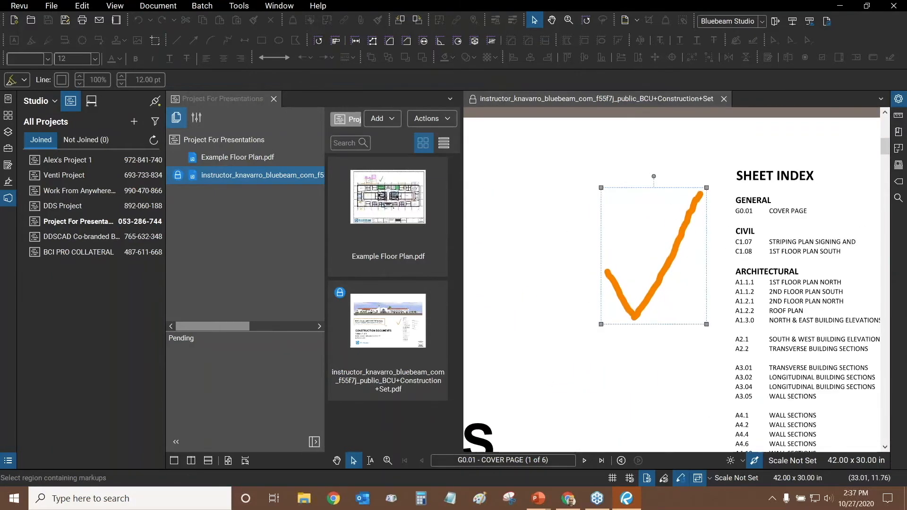
{"action": "left_click", "coordinate": [899, 106]}
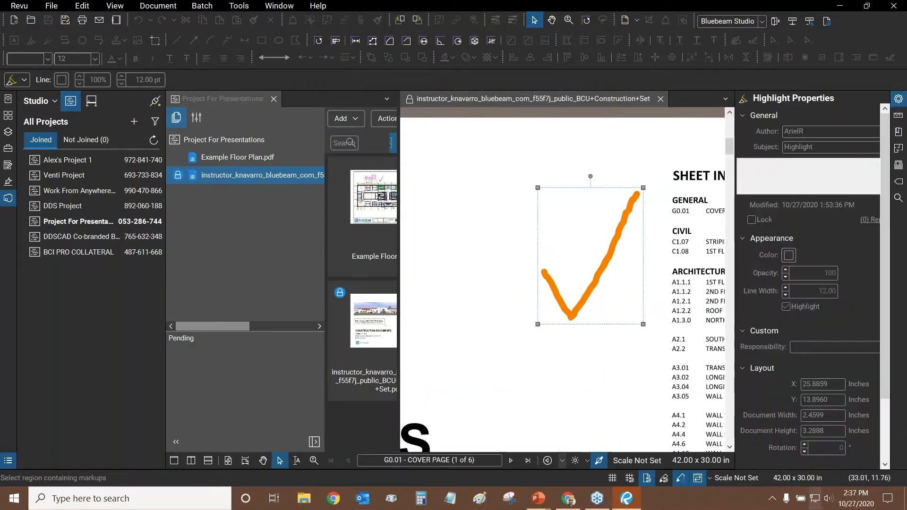
Examine which editing commands and markup tools are available for the locked construction set
{"action": "right_click", "coordinate": [613, 233]}
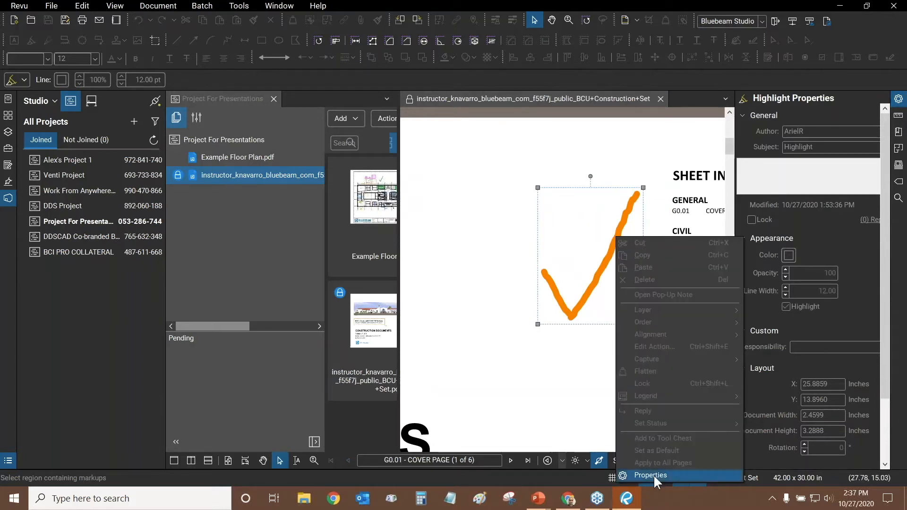
{"action": "left_click", "coordinate": [344, 7]}
{"action": "left_click", "coordinate": [234, 7]}
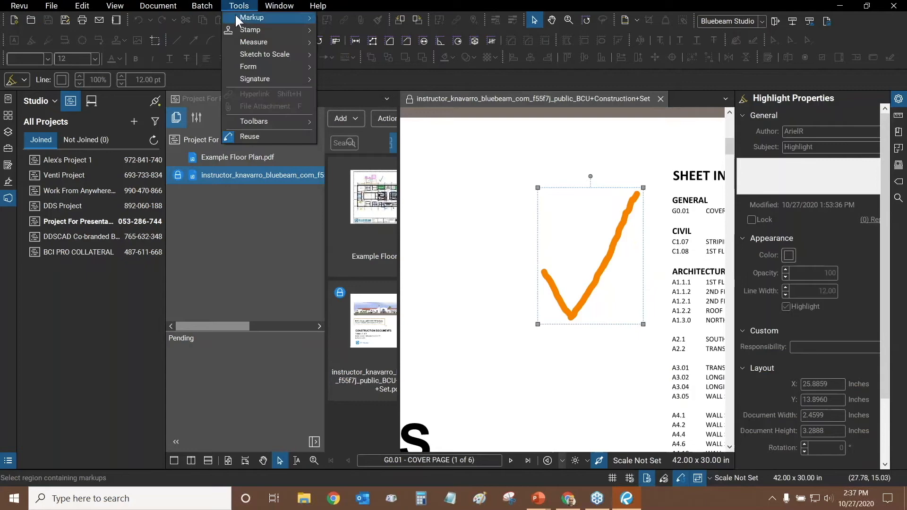
{"action": "mouse_move", "coordinate": [236, 18]}
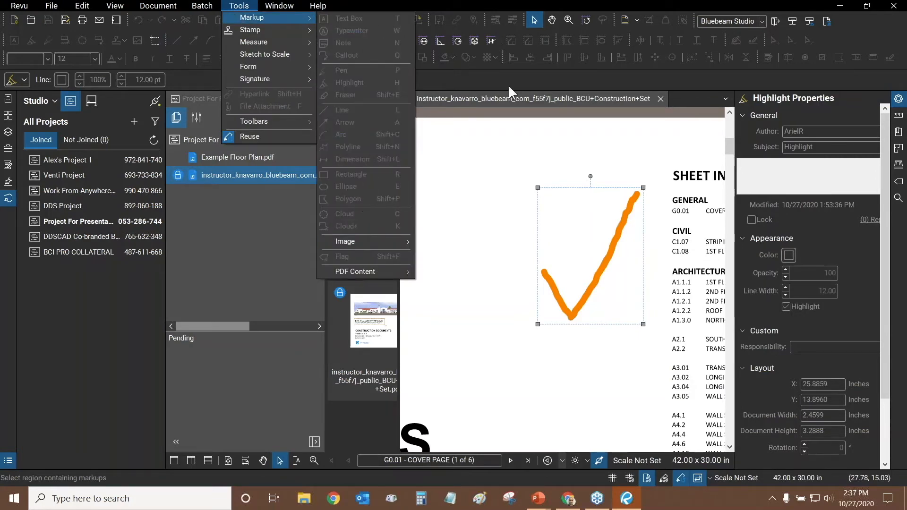
{"action": "left_click", "coordinate": [495, 187]}
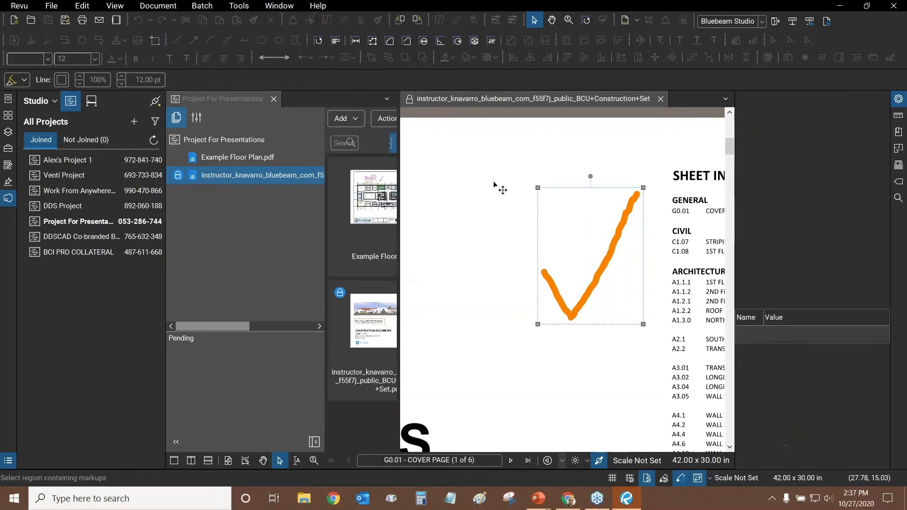
{"action": "left_click", "coordinate": [599, 264]}
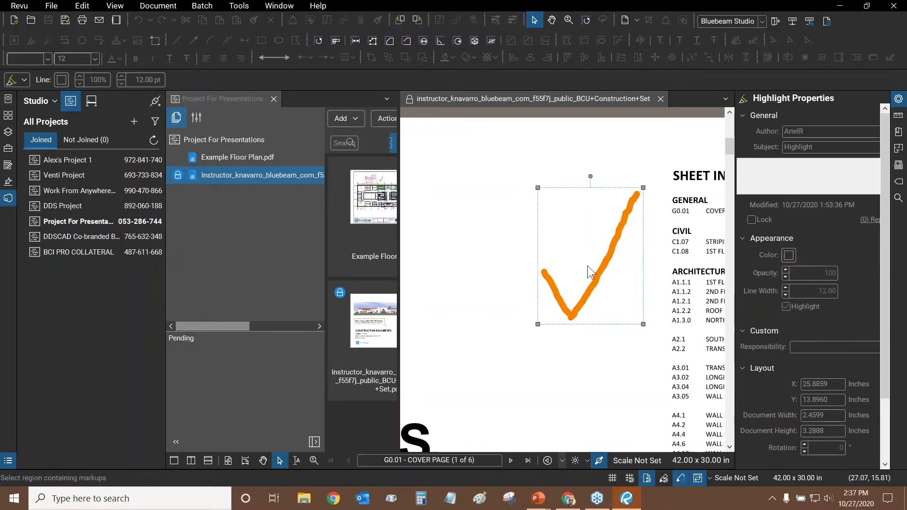
Check out the construction set from the project and delete the orange checkmark beside the sheet index
{"action": "left_click", "coordinate": [410, 105]}
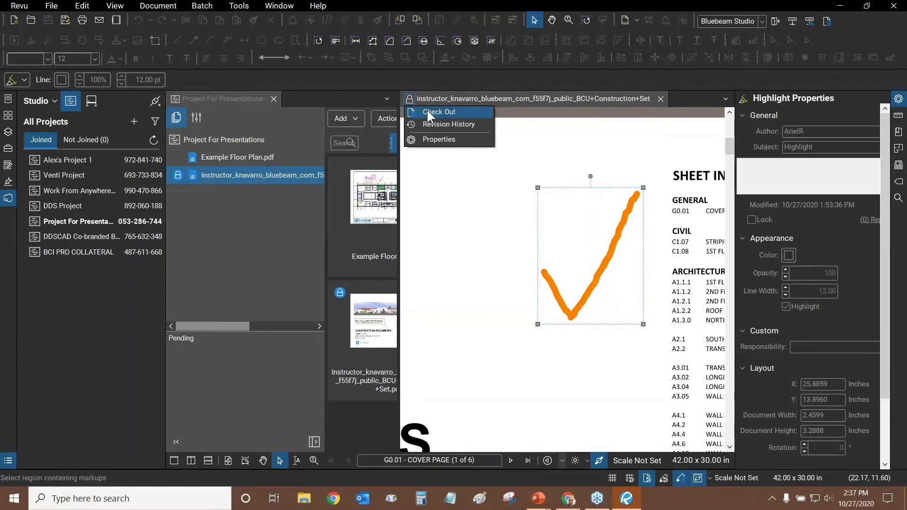
{"action": "left_click", "coordinate": [427, 109]}
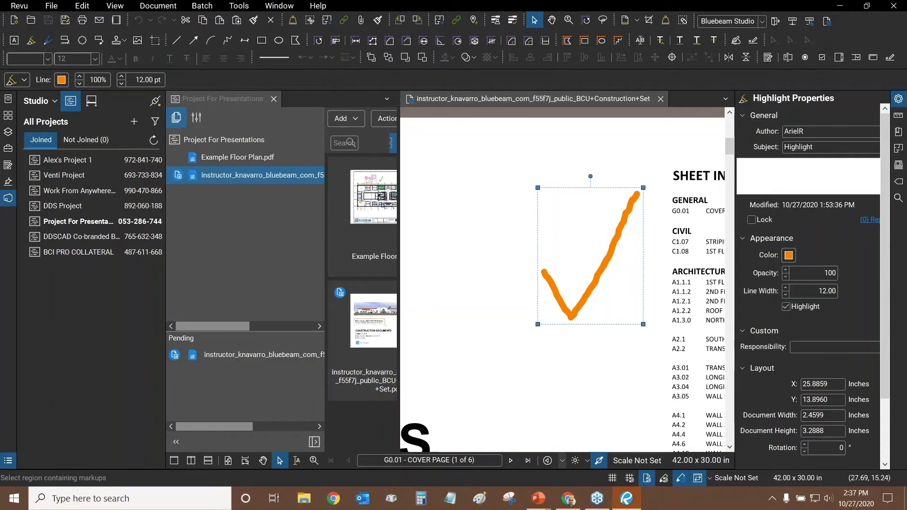
{"action": "mouse_move", "coordinate": [886, 138]}
{"action": "left_mouse_down"}
{"action": "mouse_move", "coordinate": [886, 147]}
{"action": "mouse_move", "coordinate": [885, 138]}
{"action": "left_mouse_up"}
{"action": "left_click_drag", "start_coordinate": [621, 241], "coordinate": [528, 175]}
{"action": "left_click_drag", "start_coordinate": [529, 199], "coordinate": [570, 262]}
{"action": "key", "text": "Delete"}
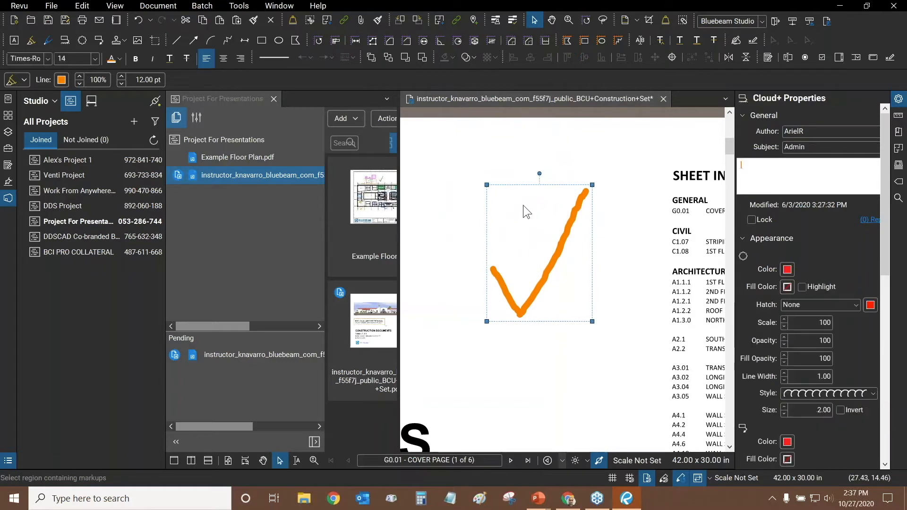
Draw a green checkmark with the Highlight tool beside the clouded project title on the cover page
{"action": "left_click", "coordinate": [31, 39]}
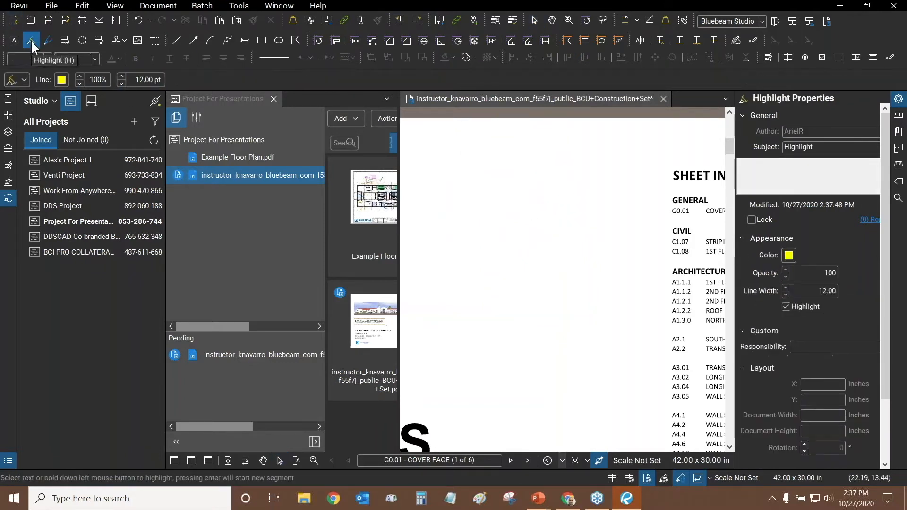
{"action": "left_click", "coordinate": [61, 79]}
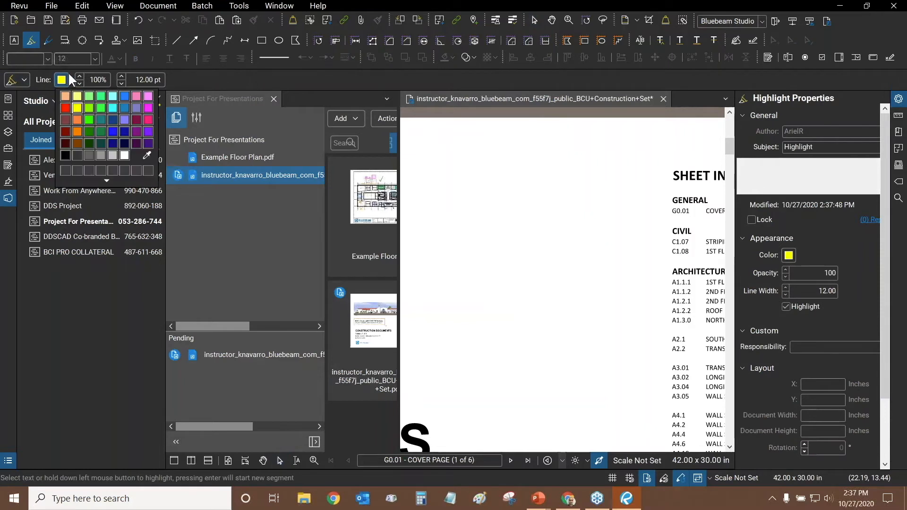
{"action": "left_click", "coordinate": [89, 131]}
{"action": "scroll", "coordinate": [546, 222], "scroll_direction": "up", "scroll_amount": 2}
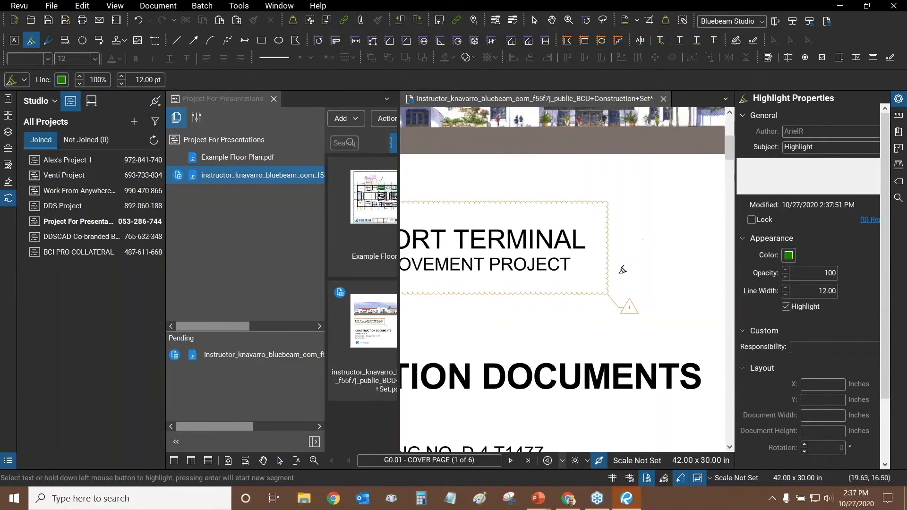
{"action": "mouse_move", "coordinate": [620, 261]}
{"action": "left_mouse_down"}
{"action": "mouse_move", "coordinate": [651, 259]}
{"action": "mouse_move", "coordinate": [668, 212]}
{"action": "left_mouse_up"}
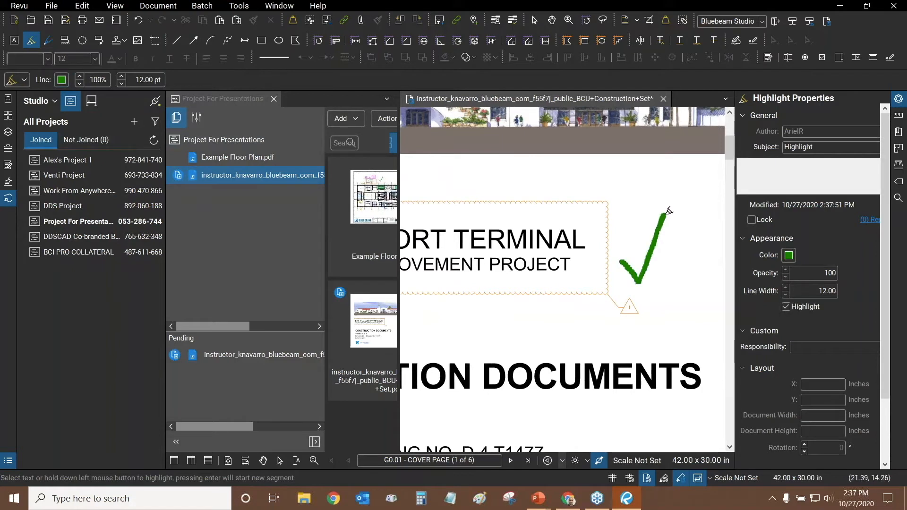
{"action": "left_click_drag", "start_coordinate": [694, 249], "coordinate": [591, 247]}
{"action": "scroll", "coordinate": [600, 223], "scroll_direction": "up", "scroll_amount": 3}
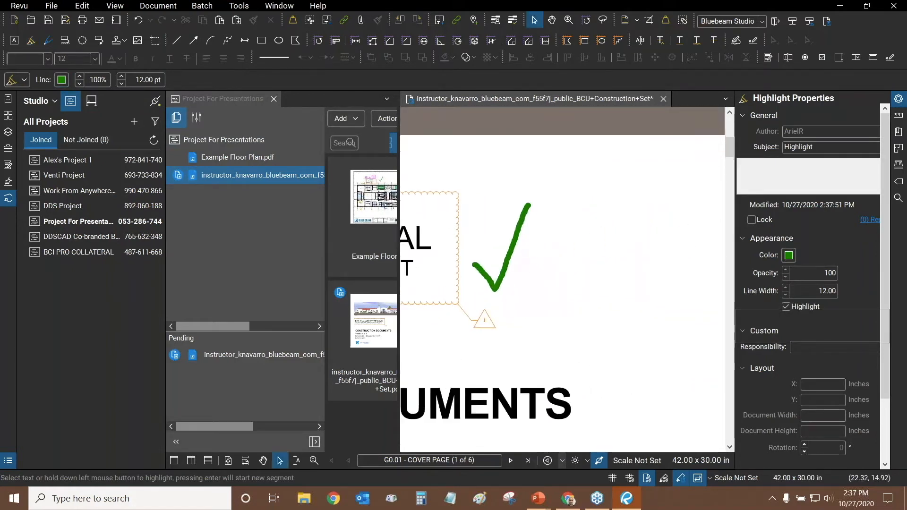
{"action": "key", "text": "Escape"}
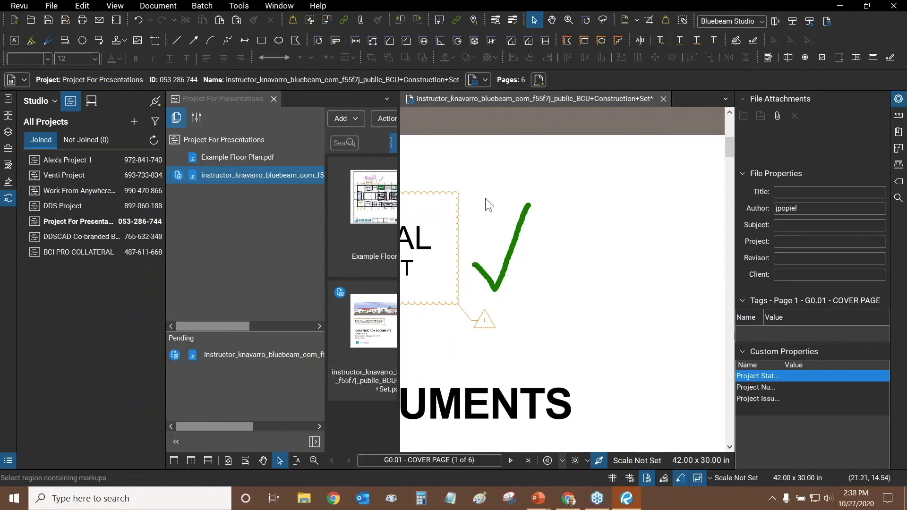
Check the construction set back in to the project with the comment "Rev 7"
{"action": "left_click", "coordinate": [411, 108]}
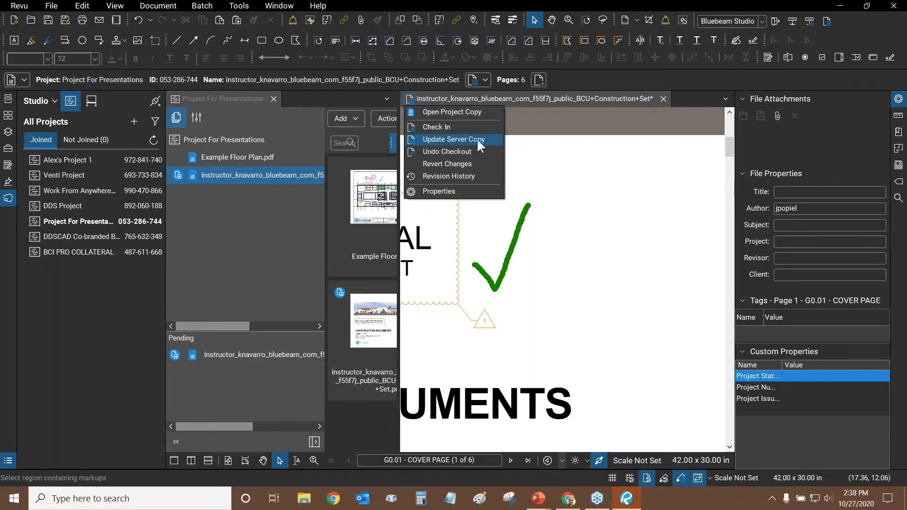
{"action": "left_click", "coordinate": [441, 126]}
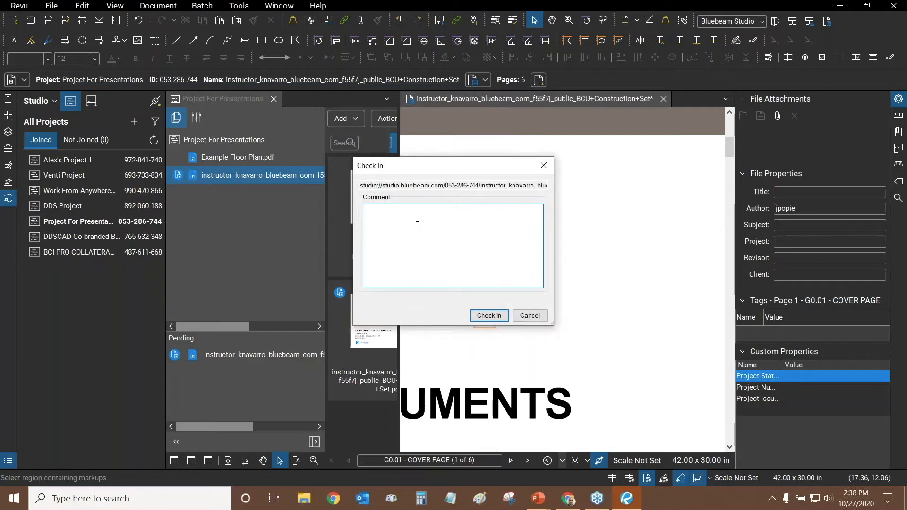
{"action": "type", "text": "Rev 7"}
{"action": "left_click", "coordinate": [485, 319]}
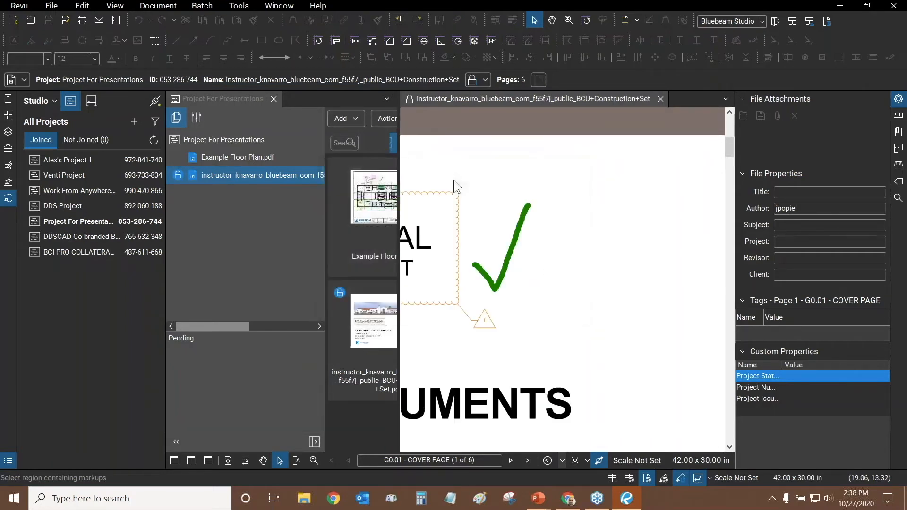
Select the green checkmark beside the project title in the checked-in set and display its properties
{"action": "left_click", "coordinate": [410, 104]}
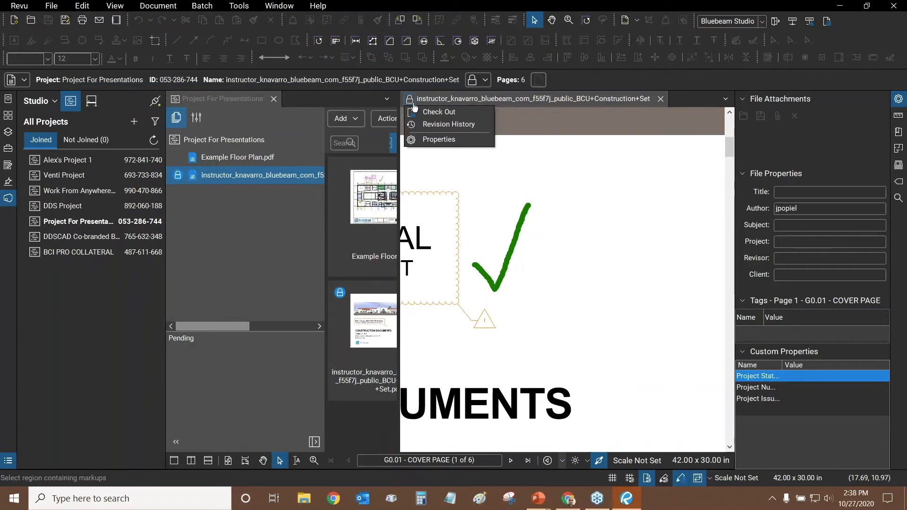
{"action": "left_click", "coordinate": [599, 346]}
{"action": "left_click", "coordinate": [522, 239]}
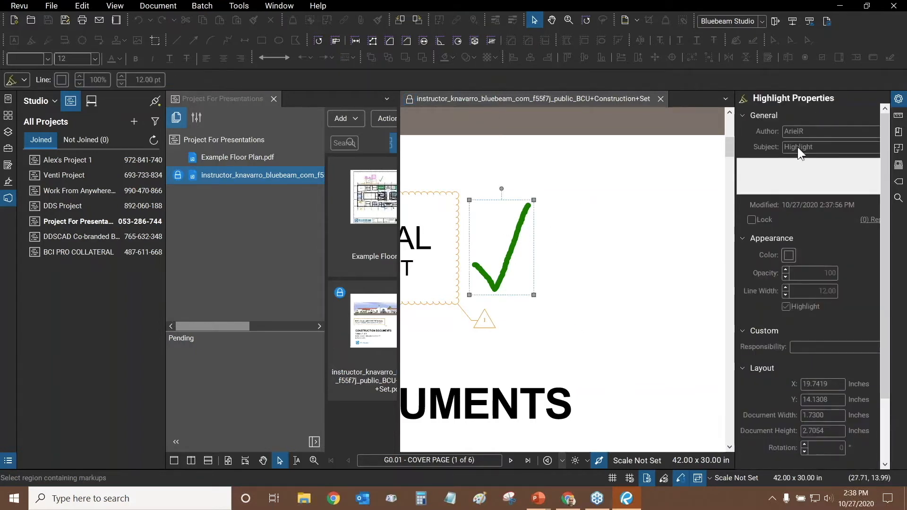
Examine the construction set's revision history from the latest check-in back to the first version, including the 6/30/2020 revision
{"action": "left_click", "coordinate": [409, 98]}
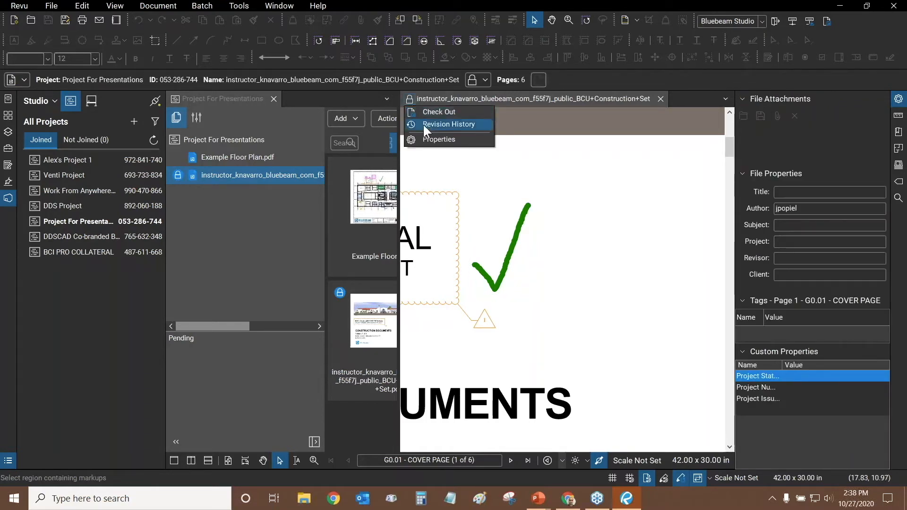
{"action": "left_click", "coordinate": [423, 123]}
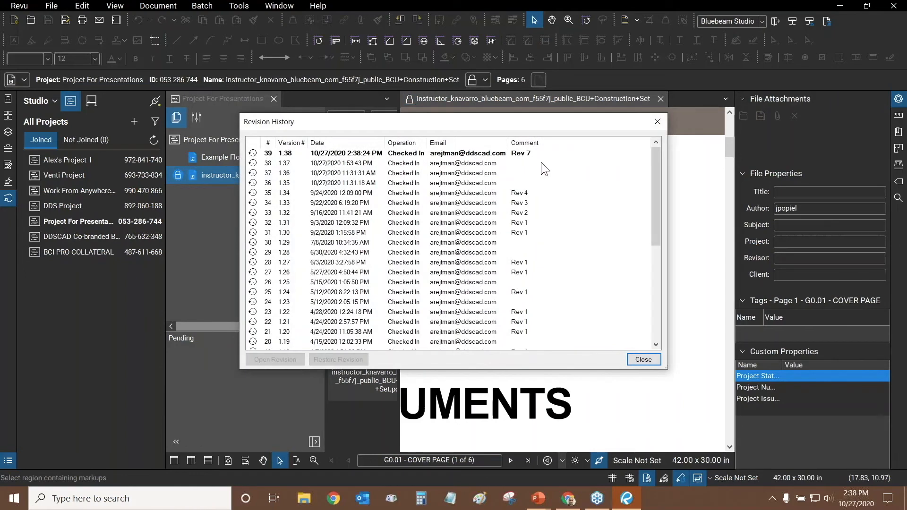
{"action": "left_click_drag", "start_coordinate": [659, 166], "coordinate": [653, 279]}
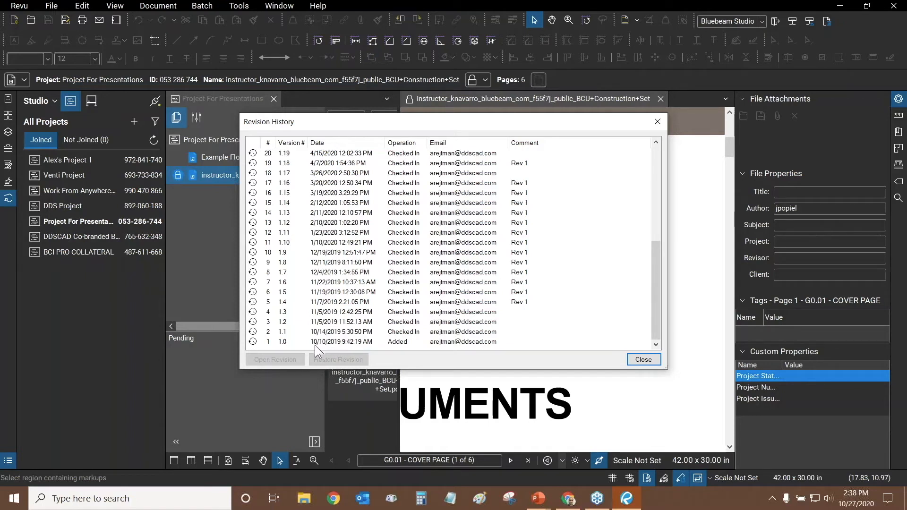
{"action": "left_click_drag", "start_coordinate": [656, 316], "coordinate": [659, 180]}
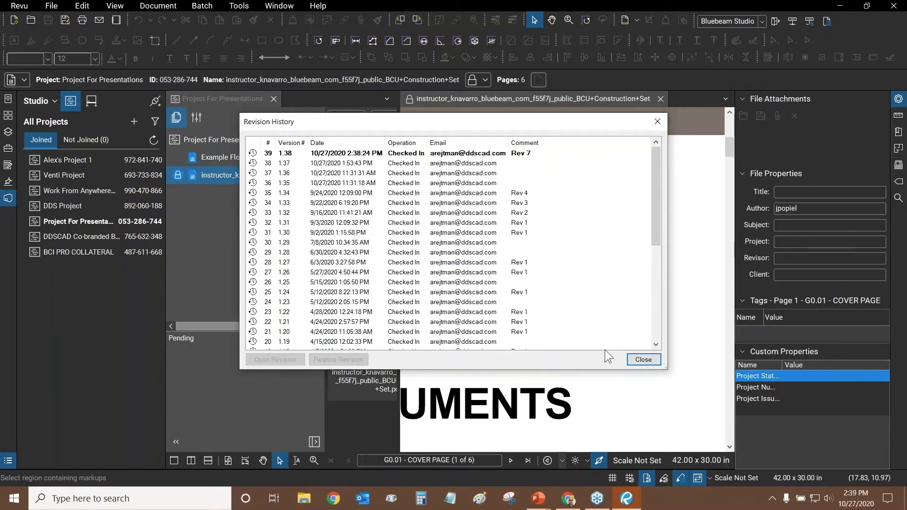
{"action": "left_click", "coordinate": [271, 254]}
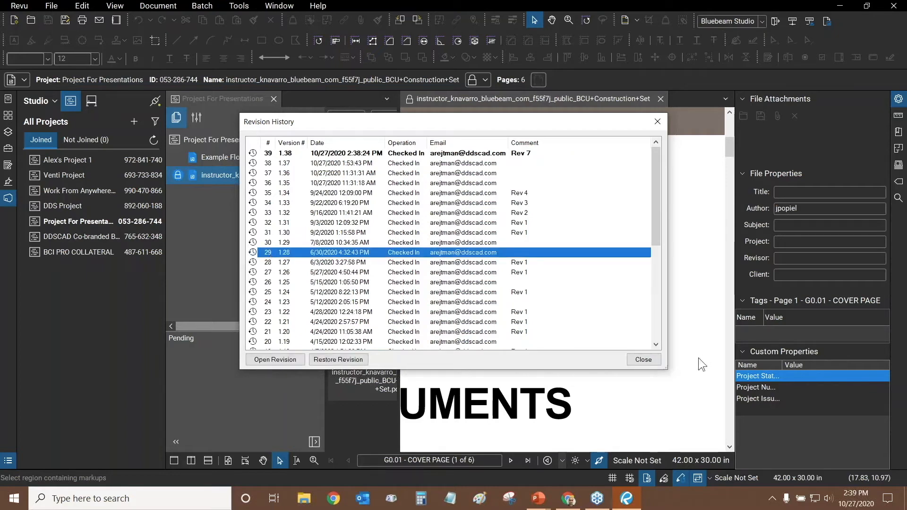
{"action": "left_click", "coordinate": [644, 360]}
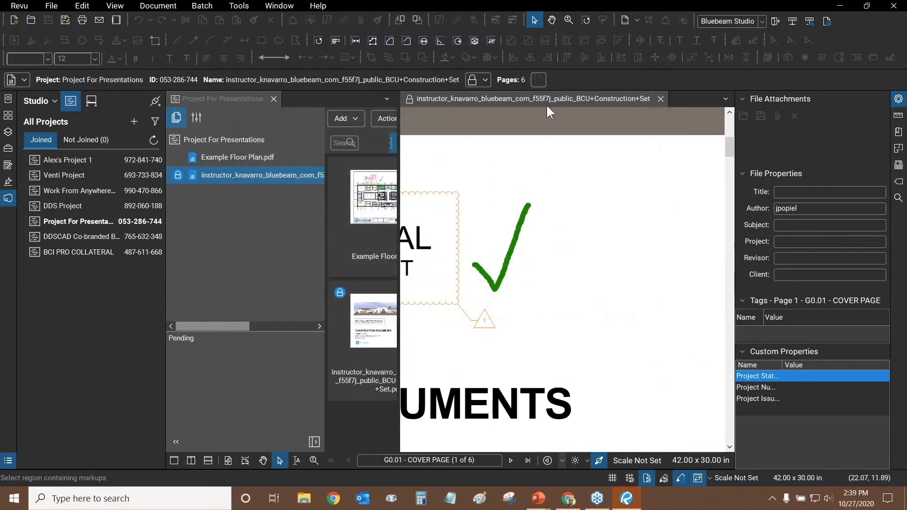
Close the construction set and the Project For Presentations project
{"action": "left_click", "coordinate": [661, 99]}
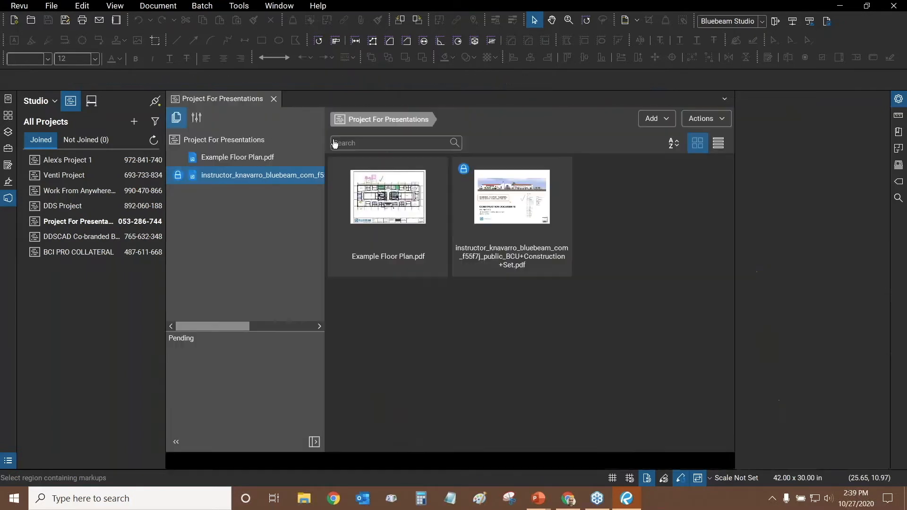
{"action": "left_click", "coordinate": [274, 100]}
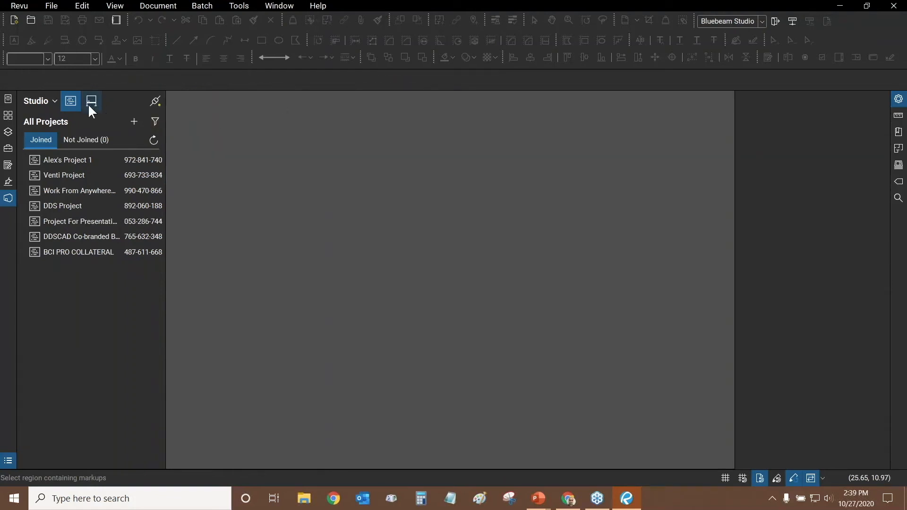
Examine the joined and not-joined lists of the Studio projects and sessions
{"action": "left_click", "coordinate": [91, 107]}
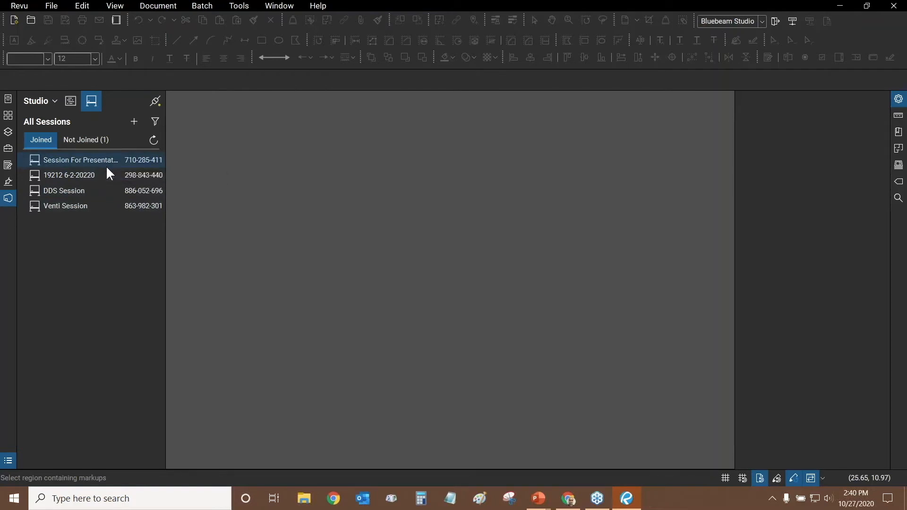
{"action": "left_click", "coordinate": [72, 103]}
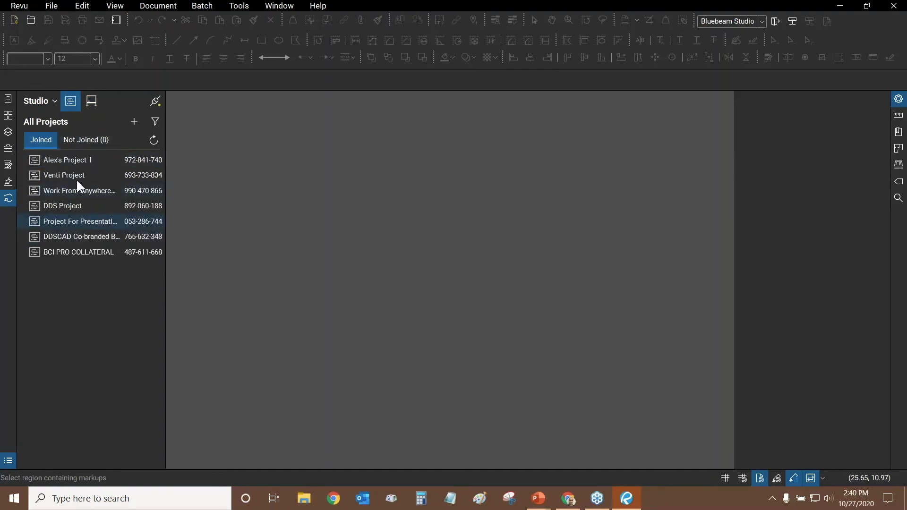
{"action": "left_click", "coordinate": [81, 139]}
{"action": "left_click", "coordinate": [88, 101]}
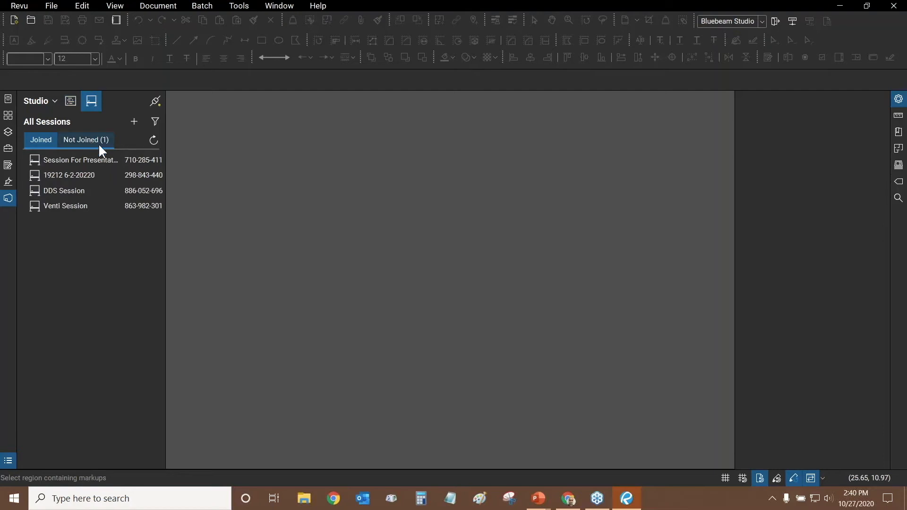
{"action": "left_click", "coordinate": [74, 139]}
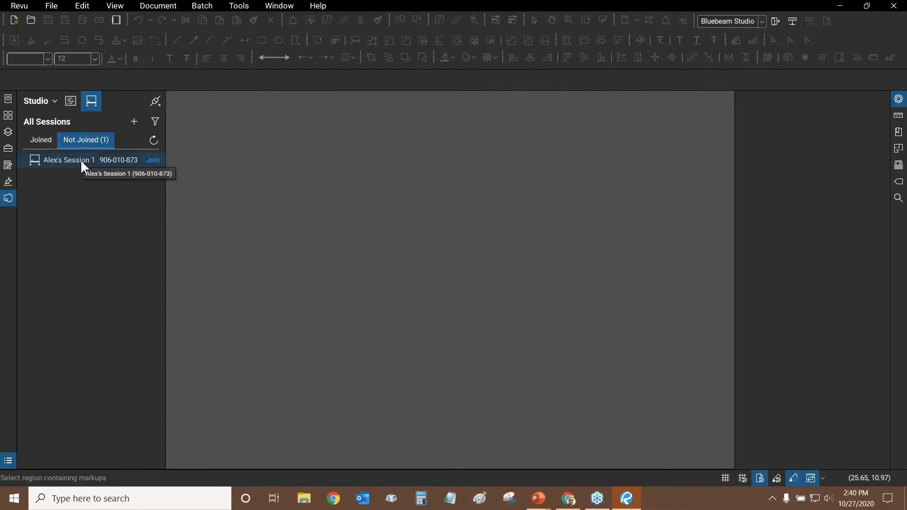
{"action": "left_click", "coordinate": [39, 144]}
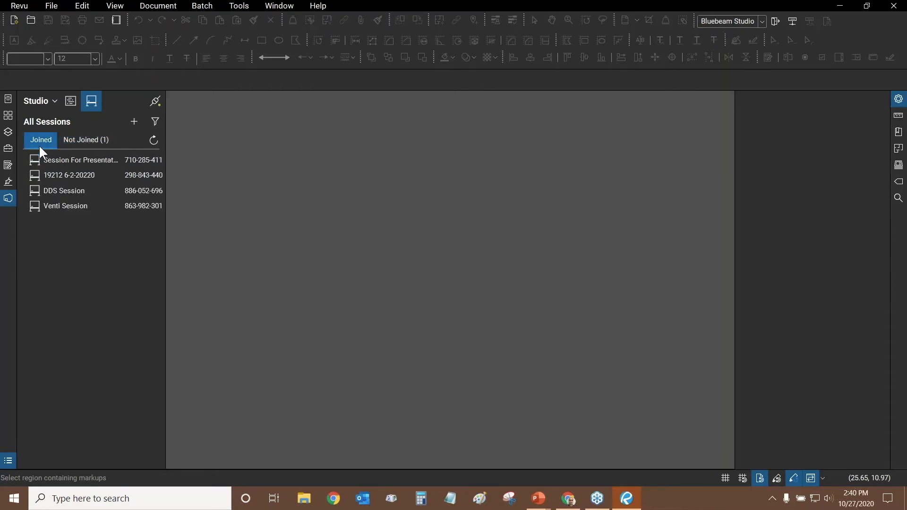
Open Session For Presentations and load its construction set document
{"action": "double_click", "coordinate": [69, 163]}
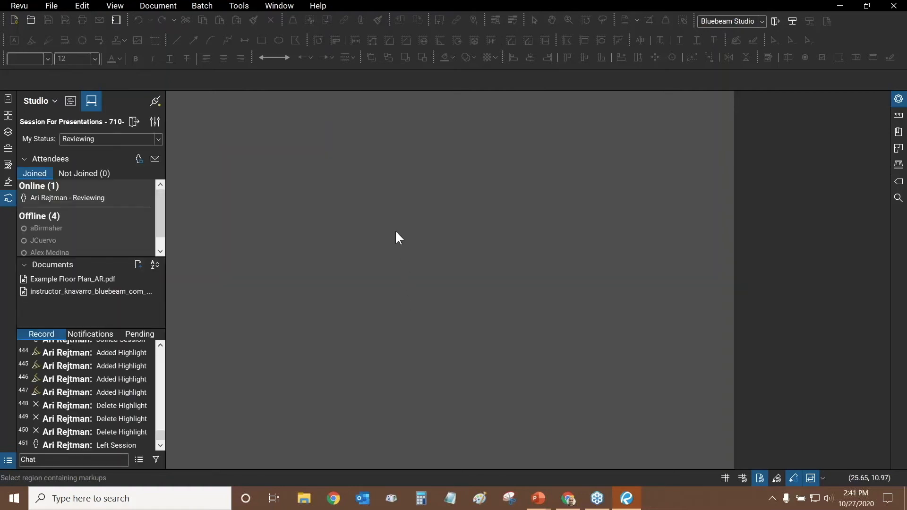
{"action": "mouse_move", "coordinate": [65, 289]}
{"action": "double_click", "coordinate": [51, 293]}
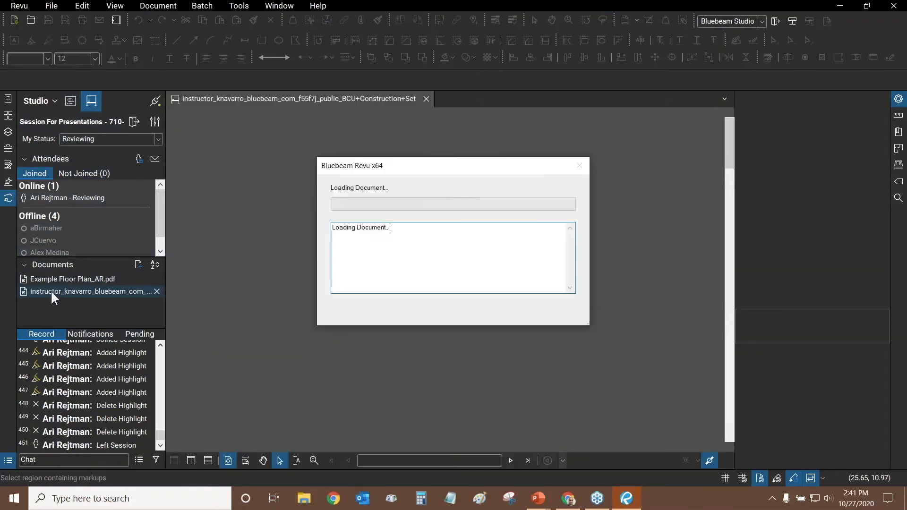
Select the red checkmark beside the Regional Airport Terminal title and display its properties
{"action": "scroll", "coordinate": [421, 271], "scroll_direction": "up", "scroll_amount": 3}
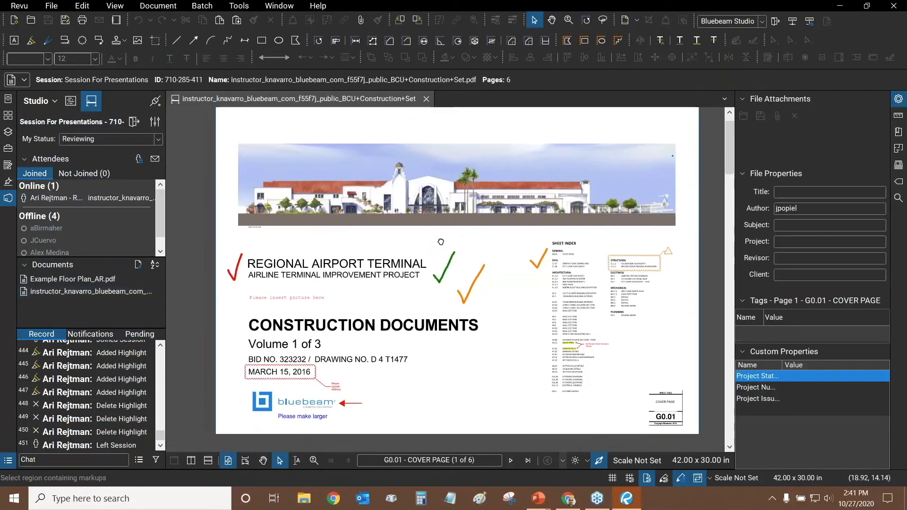
{"action": "scroll", "coordinate": [300, 269], "scroll_direction": "down", "scroll_amount": 2}
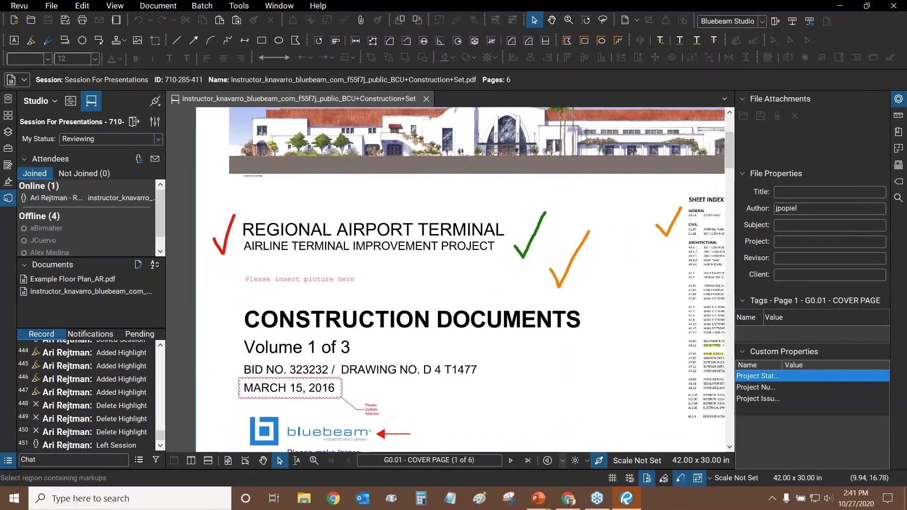
{"action": "left_click", "coordinate": [258, 240]}
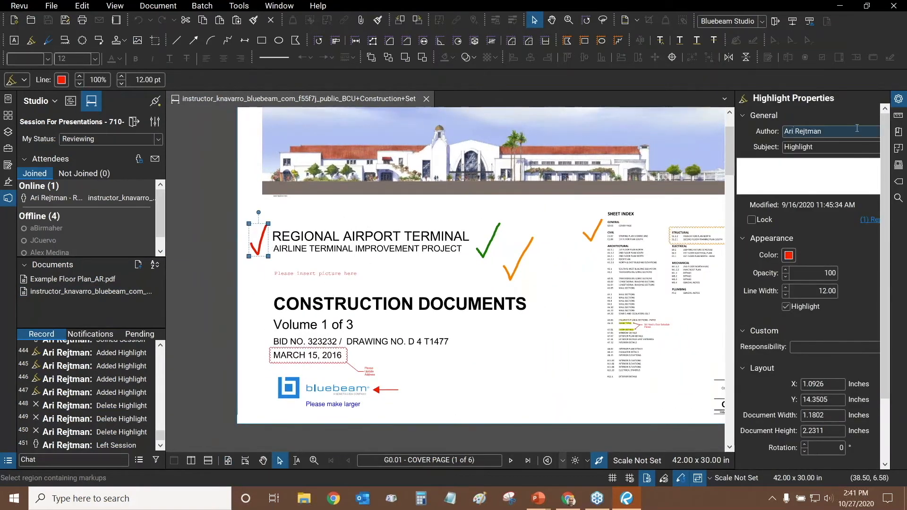
{"action": "left_click_drag", "start_coordinate": [258, 240], "coordinate": [274, 250]}
{"action": "scroll", "coordinate": [253, 239], "scroll_direction": "up", "scroll_amount": 2}
{"action": "scroll", "coordinate": [442, 251], "scroll_direction": "down", "scroll_amount": 2}
Inspect the properties of the "Please Update Address" Cloud+ markup around the March 15, 2016 date
{"action": "left_click_drag", "start_coordinate": [513, 293], "coordinate": [481, 231]}
{"action": "left_click", "coordinate": [481, 230]}
{"action": "left_click_drag", "start_coordinate": [471, 263], "coordinate": [479, 234]}
{"action": "scroll", "coordinate": [434, 369], "scroll_direction": "up", "scroll_amount": 3}
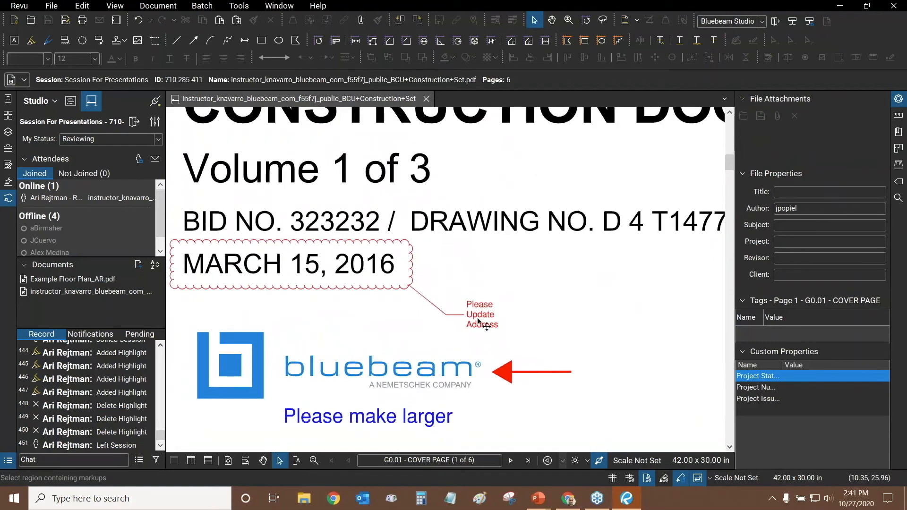
{"action": "left_click", "coordinate": [445, 282]}
{"action": "left_click_drag", "start_coordinate": [442, 277], "coordinate": [518, 277]}
{"action": "scroll", "coordinate": [517, 278], "scroll_direction": "down", "scroll_amount": 3}
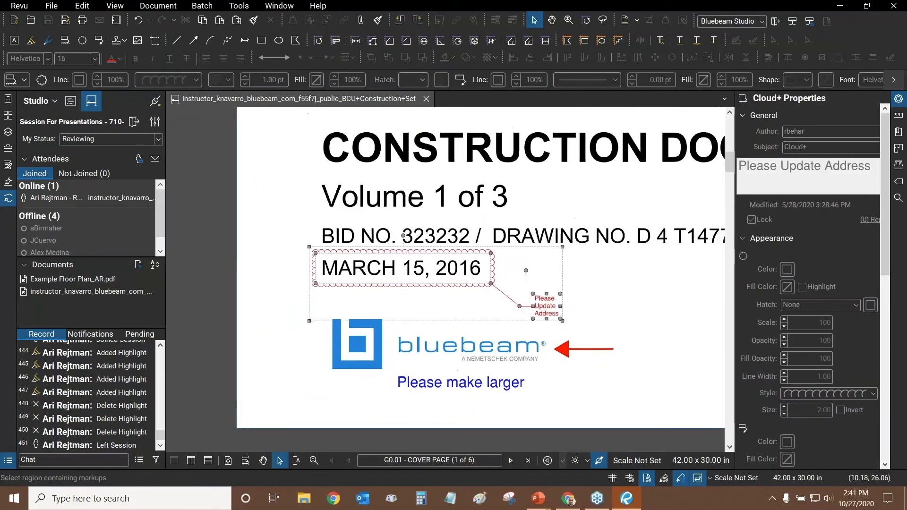
{"action": "scroll", "coordinate": [544, 311], "scroll_direction": "up", "scroll_amount": 4}
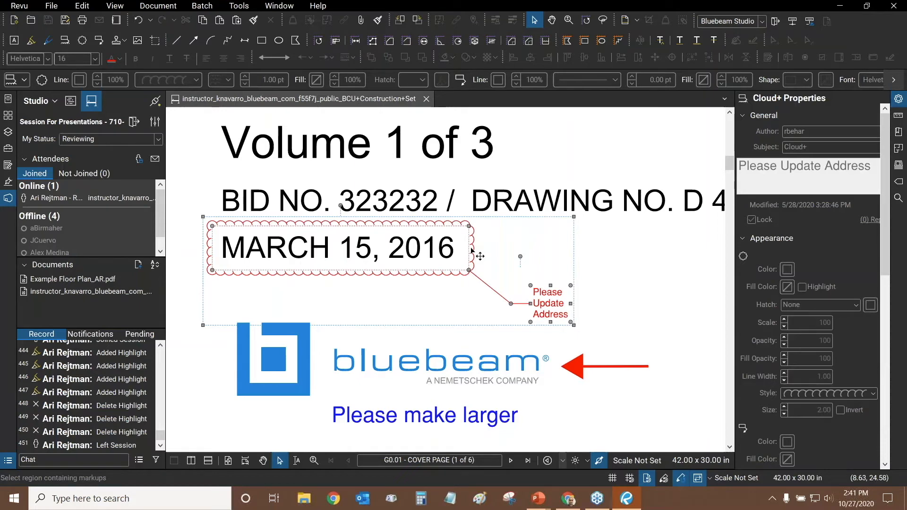
Paste a copy of the "Please Update Address" Cloud+ markup into the blank area beside the original, and delete that copy
{"action": "left_click", "coordinate": [519, 291]}
{"action": "left_click_drag", "start_coordinate": [675, 261], "coordinate": [449, 277]}
{"action": "key", "text": "ctrl+v"}
{"action": "scroll", "coordinate": [450, 276], "scroll_direction": "down", "scroll_amount": 3}
{"action": "left_click_drag", "start_coordinate": [552, 260], "coordinate": [539, 311]}
{"action": "scroll", "coordinate": [525, 301], "scroll_direction": "up", "scroll_amount": 2}
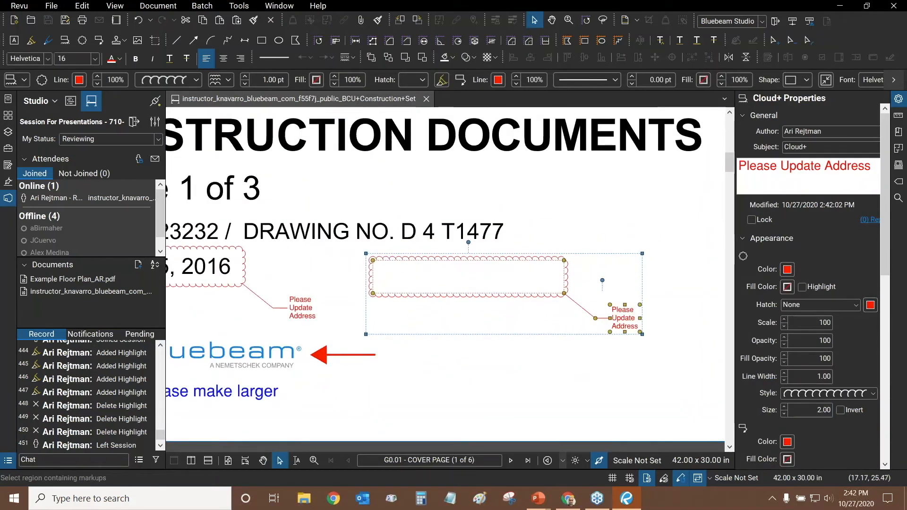
{"action": "scroll", "coordinate": [517, 296], "scroll_direction": "up", "scroll_amount": 1}
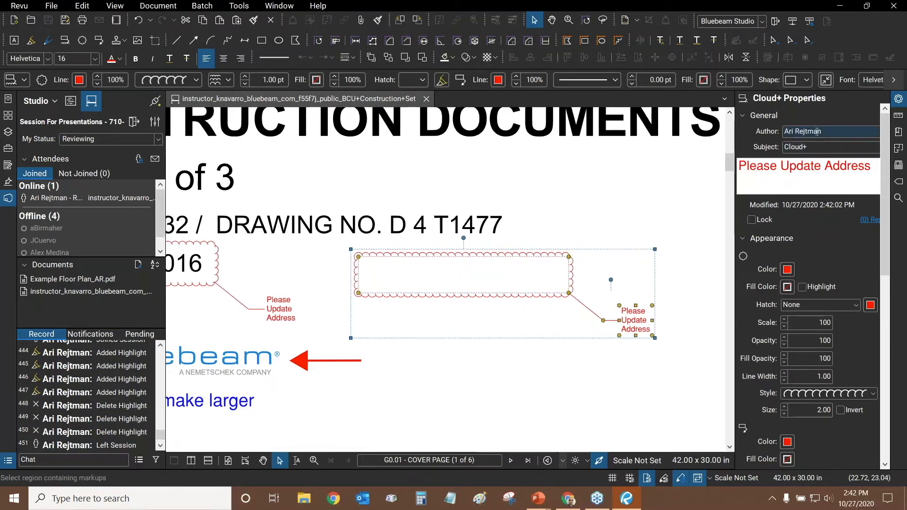
{"action": "left_click", "coordinate": [599, 296]}
{"action": "key", "text": "Delete"}
Reselect the original "Please Update Address" Cloud+ markup on the cover page and check which of its properties are locked
{"action": "left_click_drag", "start_coordinate": [483, 276], "coordinate": [525, 284]}
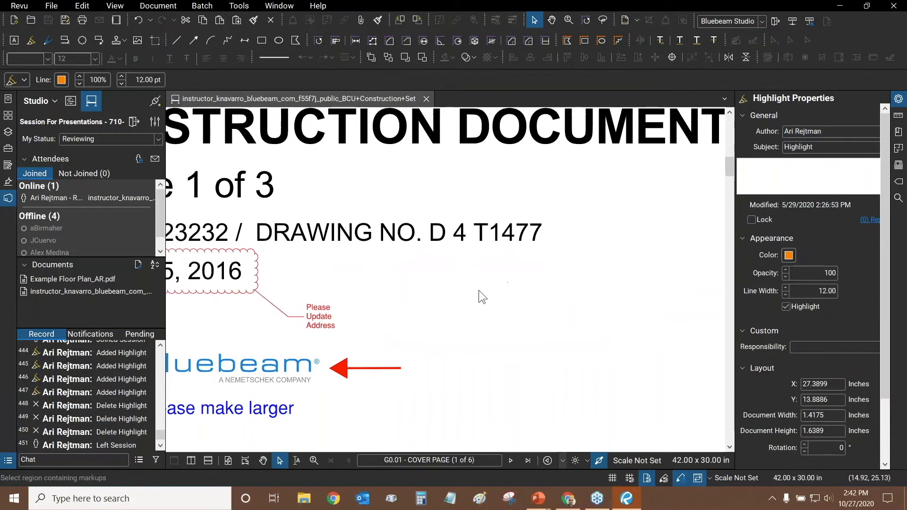
{"action": "scroll", "coordinate": [478, 291], "scroll_direction": "down", "scroll_amount": 2}
{"action": "left_click_drag", "start_coordinate": [462, 273], "coordinate": [529, 256]}
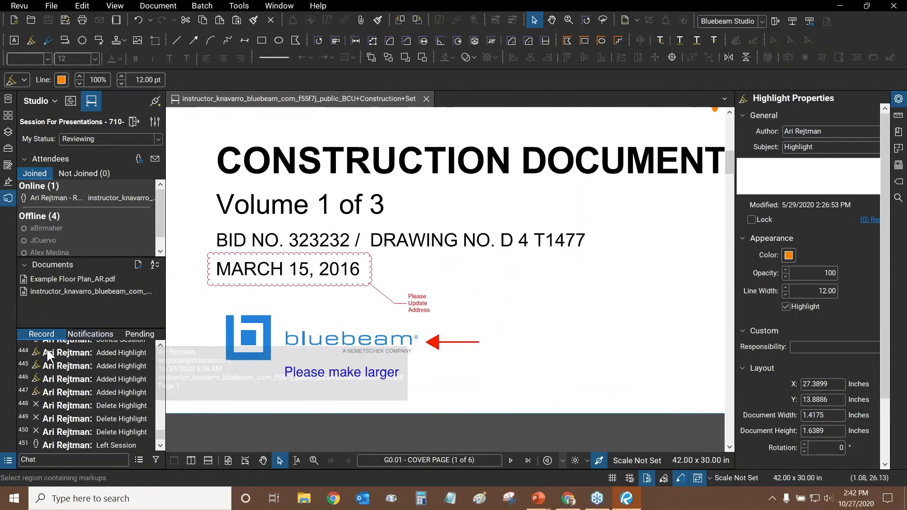
{"action": "left_click_drag", "start_coordinate": [410, 284], "coordinate": [464, 276]}
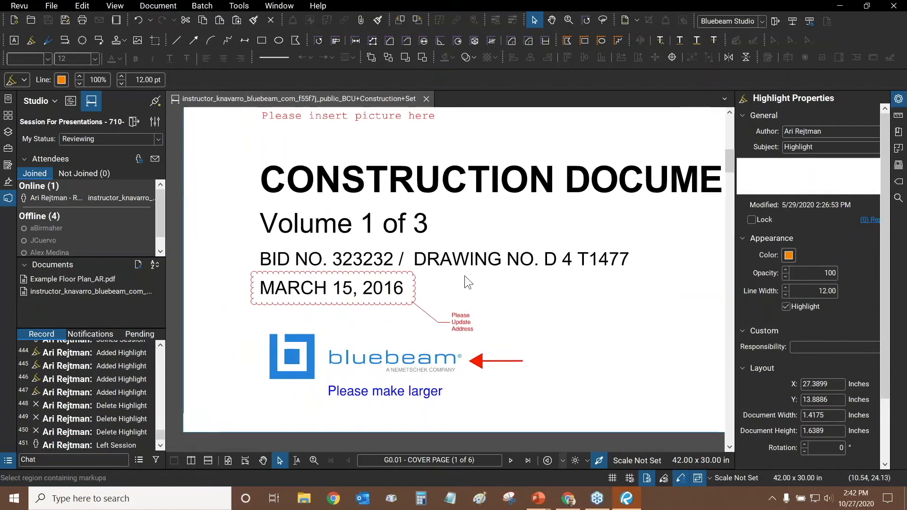
{"action": "left_click_drag", "start_coordinate": [572, 215], "coordinate": [439, 320]}
{"action": "scroll", "coordinate": [438, 319], "scroll_direction": "down", "scroll_amount": 2}
{"action": "left_click_drag", "start_coordinate": [473, 276], "coordinate": [347, 256]}
{"action": "left_click", "coordinate": [512, 265]}
{"action": "left_click_drag", "start_coordinate": [417, 277], "coordinate": [681, 231]}
{"action": "scroll", "coordinate": [494, 319], "scroll_direction": "up", "scroll_amount": 2}
{"action": "scroll", "coordinate": [534, 333], "scroll_direction": "up", "scroll_amount": 2}
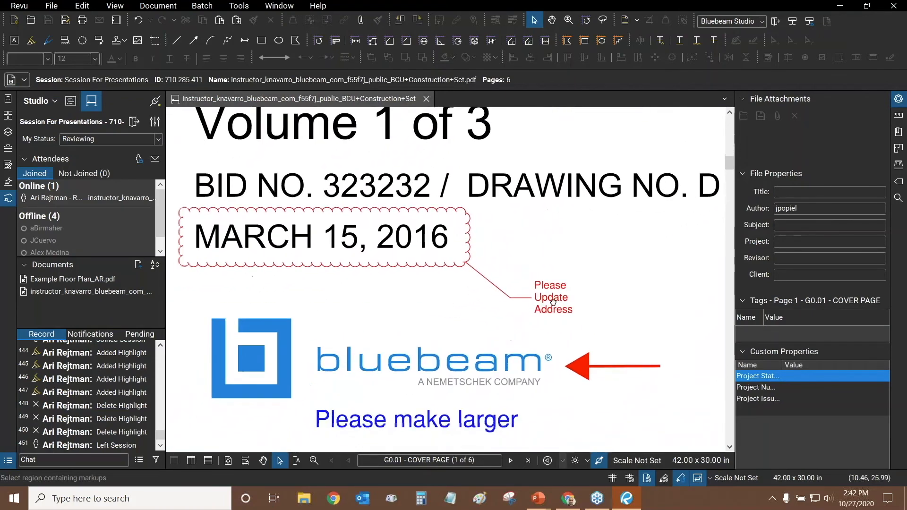
{"action": "scroll", "coordinate": [555, 315], "scroll_direction": "down", "scroll_amount": 1}
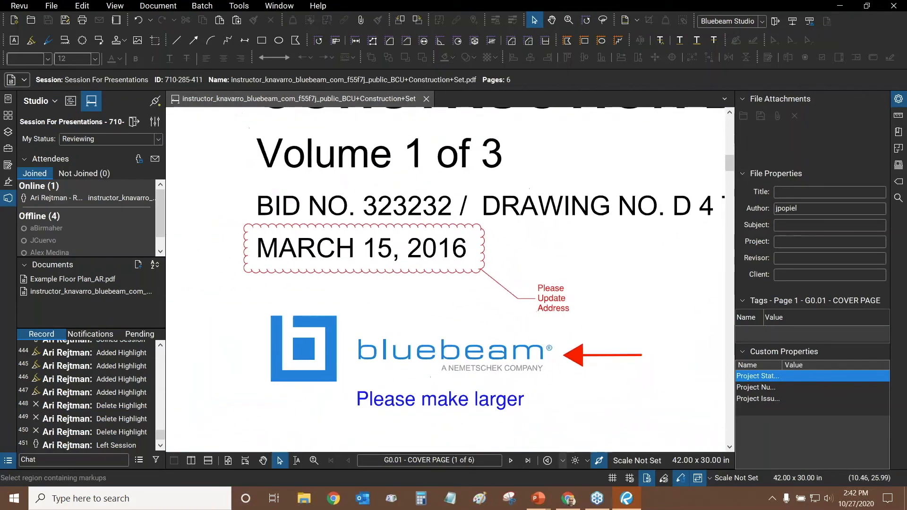
{"action": "left_click", "coordinate": [553, 302]}
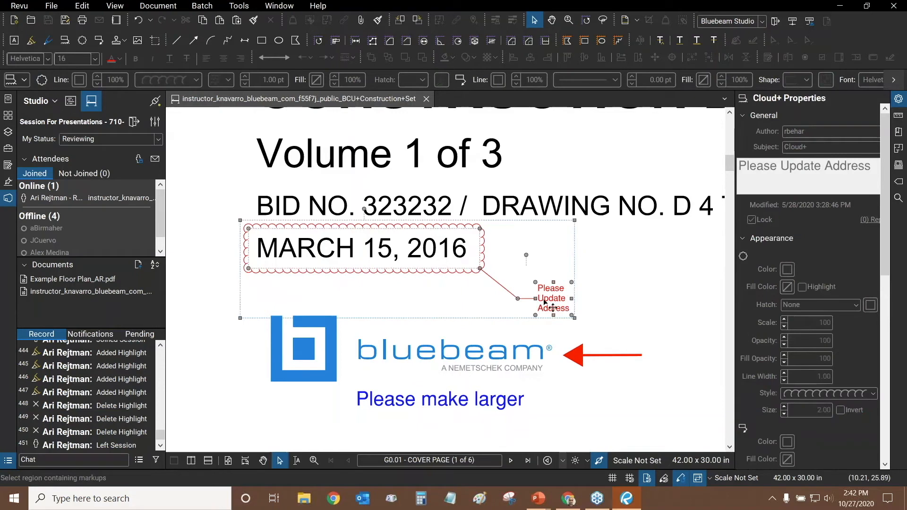
{"action": "left_click_drag", "start_coordinate": [572, 294], "coordinate": [550, 299]}
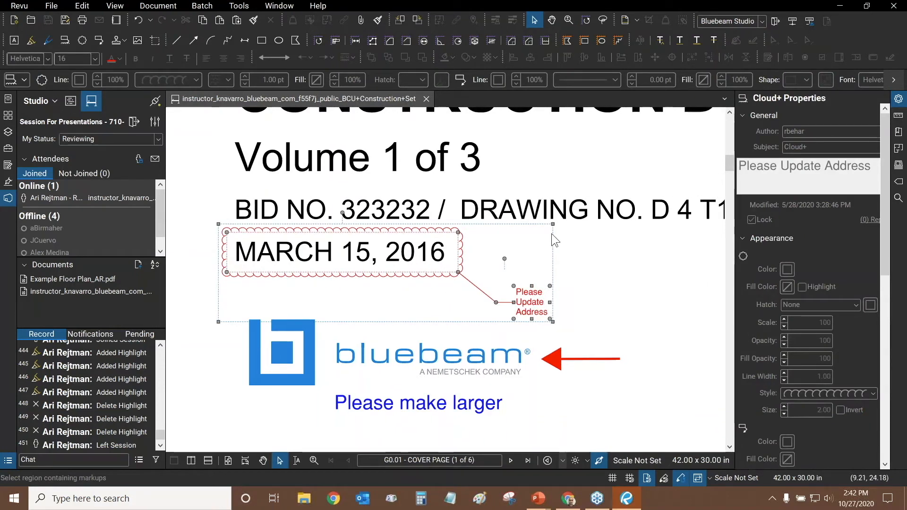
Reply to the "Please Update Address" Cloud+ markup with "Thanks! I will update it tomorrow."
{"action": "right_click", "coordinate": [526, 301]}
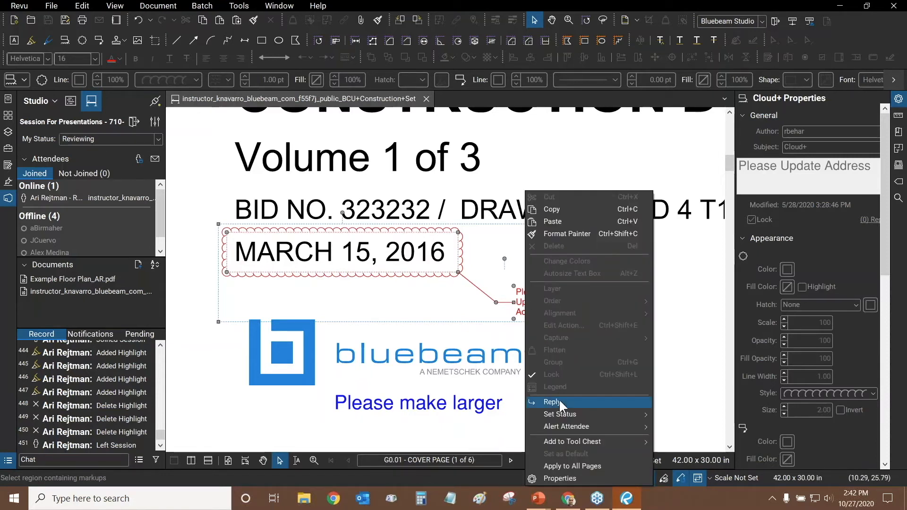
{"action": "mouse_move", "coordinate": [557, 414]}
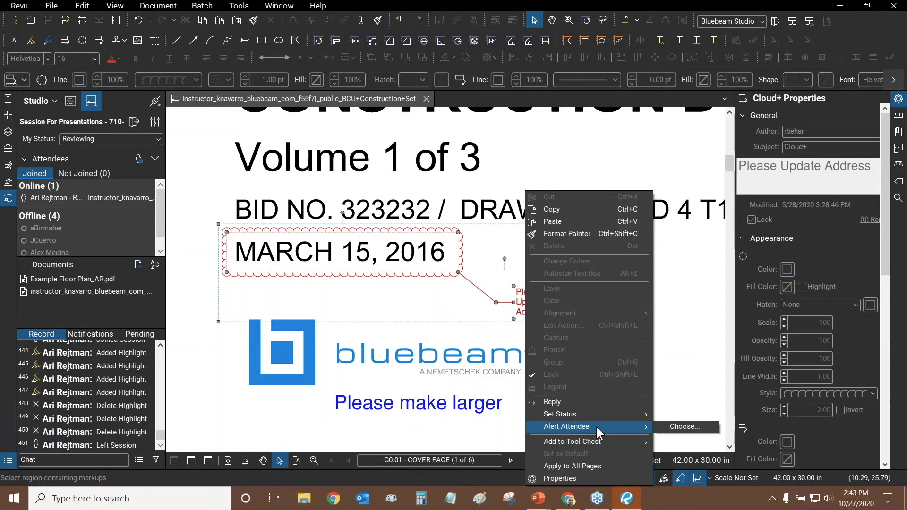
{"action": "left_click", "coordinate": [569, 400]}
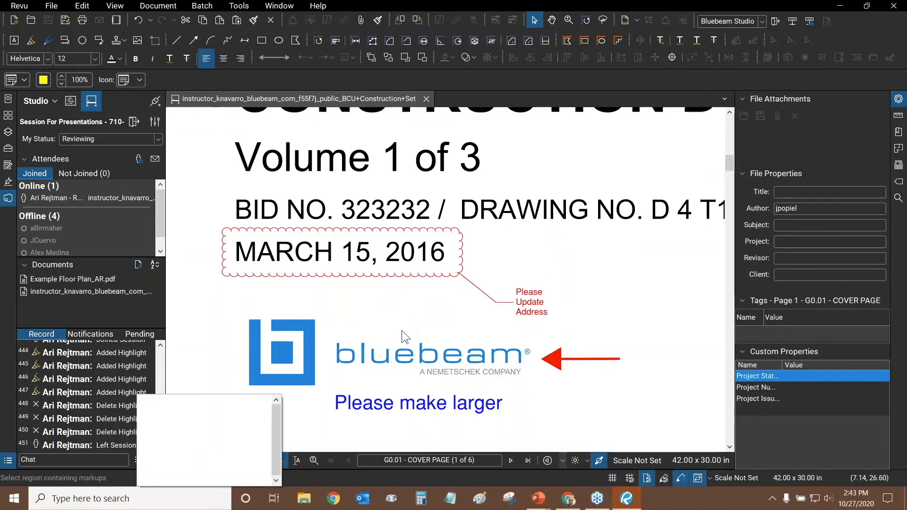
{"action": "type", "text": "Thanks! I wil"}
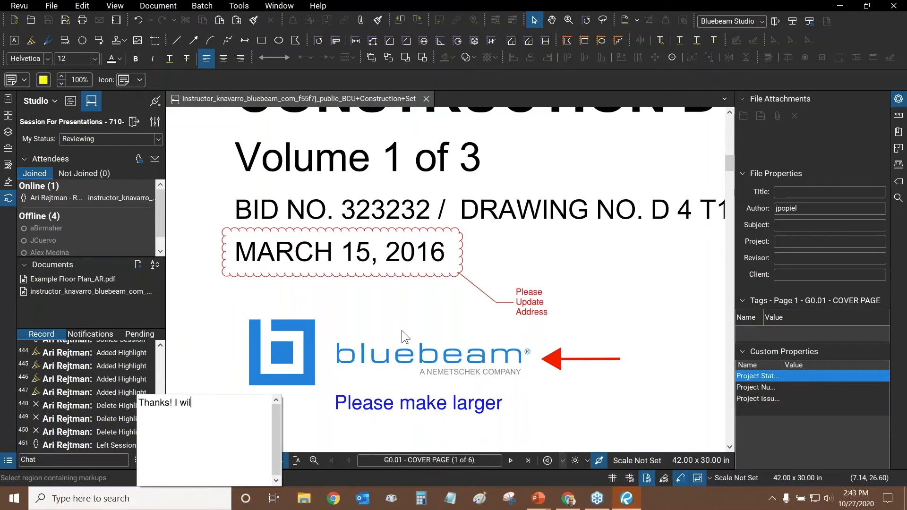
{"action": "type", "text": "l update it "}
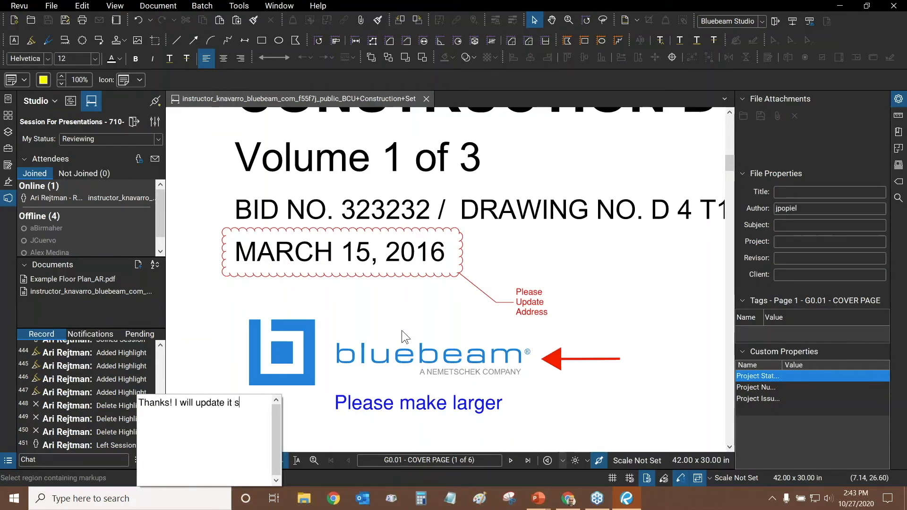
{"action": "type", "text": "s"}
{"action": "key", "text": "BackSpace"}
{"action": "type", "text": "tomorrow."}
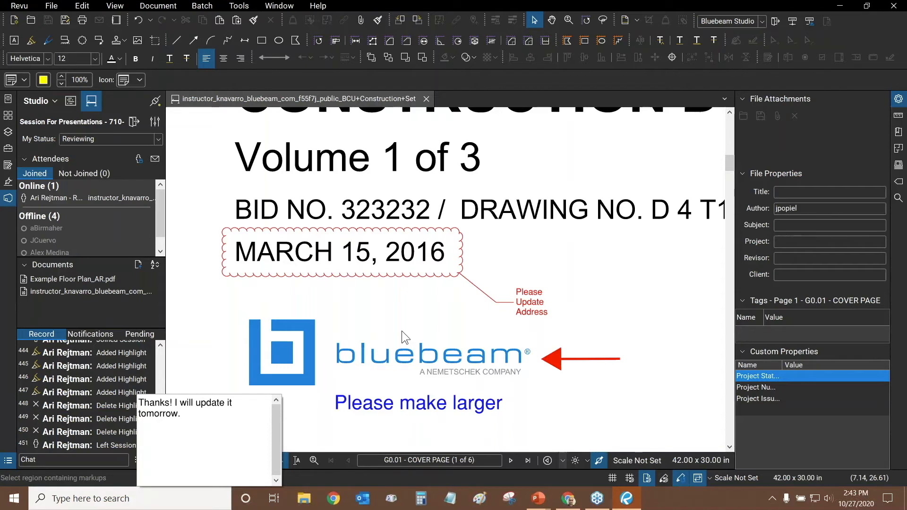
{"action": "key", "text": "Escape"}
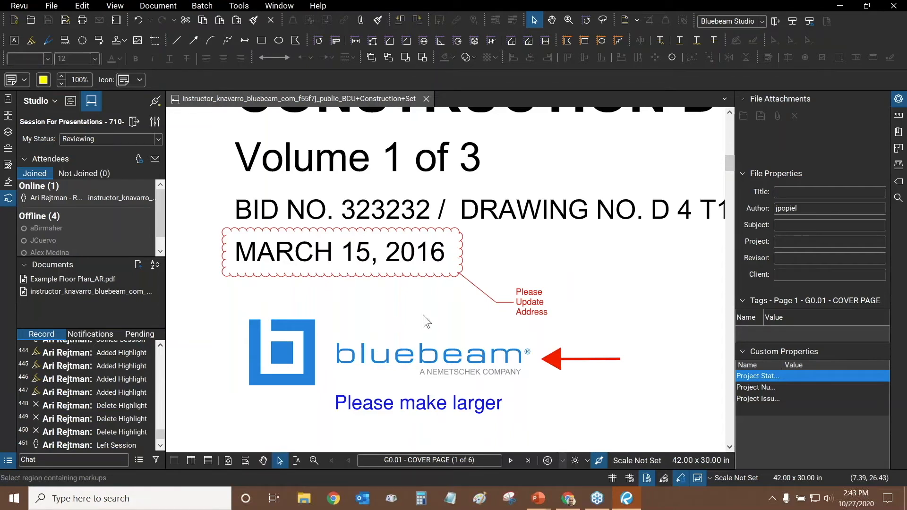
Show the Markups List and locate the new reply beneath the "Please Update Address" Cloud+ markup
{"action": "left_click", "coordinate": [7, 467]}
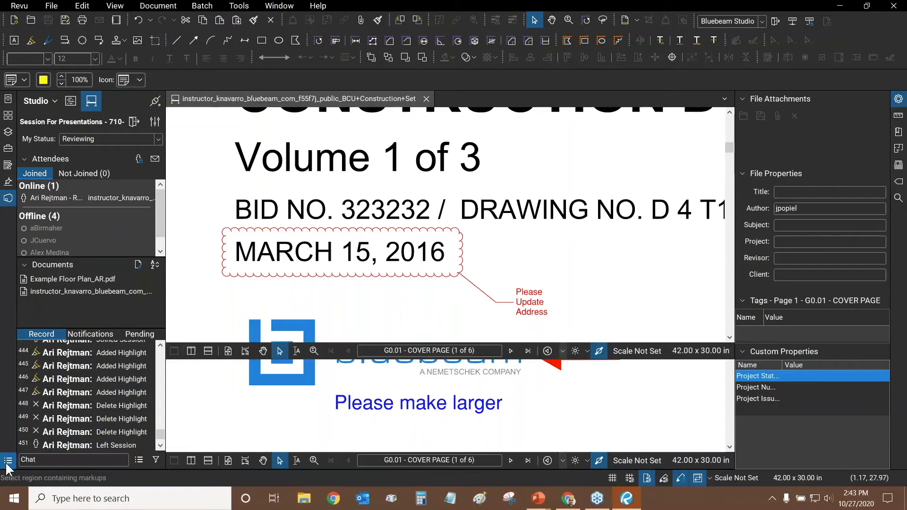
{"action": "left_click", "coordinate": [355, 278]}
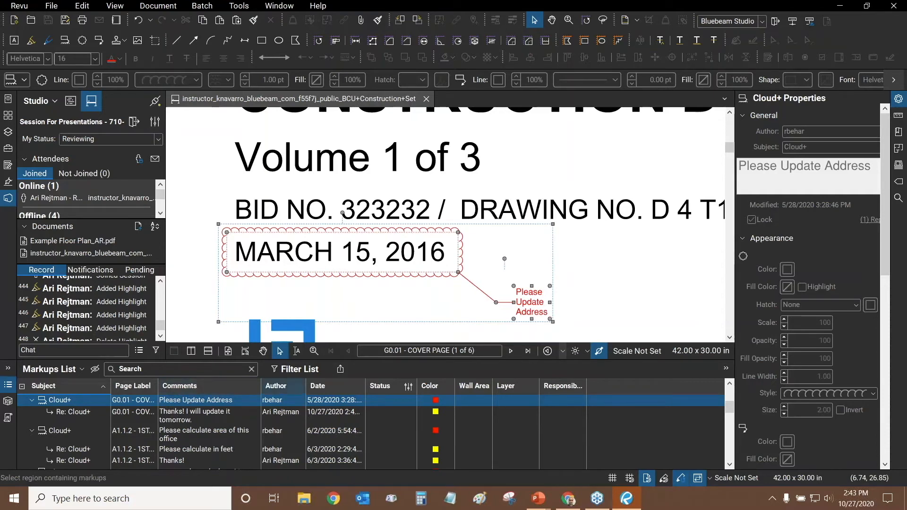
{"action": "left_click", "coordinate": [183, 417]}
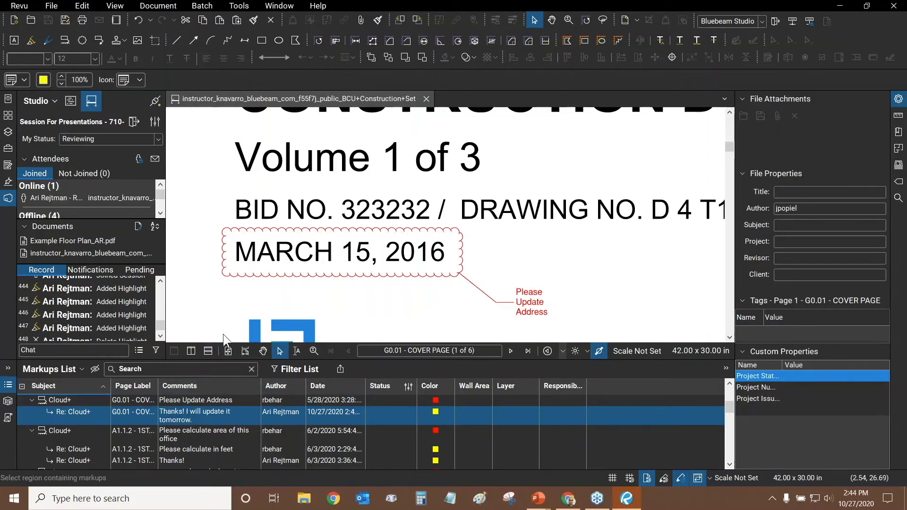
{"action": "scroll", "coordinate": [326, 307], "scroll_direction": "down", "scroll_amount": 2}
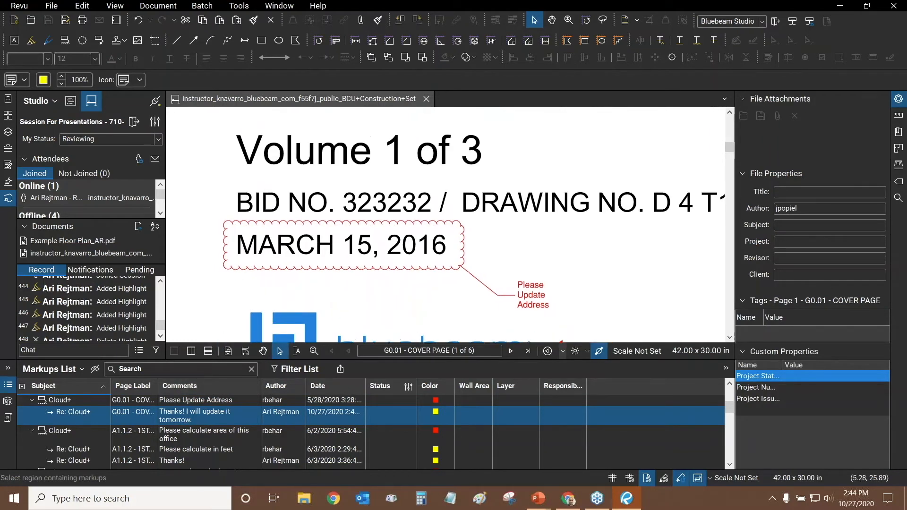
{"action": "left_click_drag", "start_coordinate": [399, 303], "coordinate": [396, 278]}
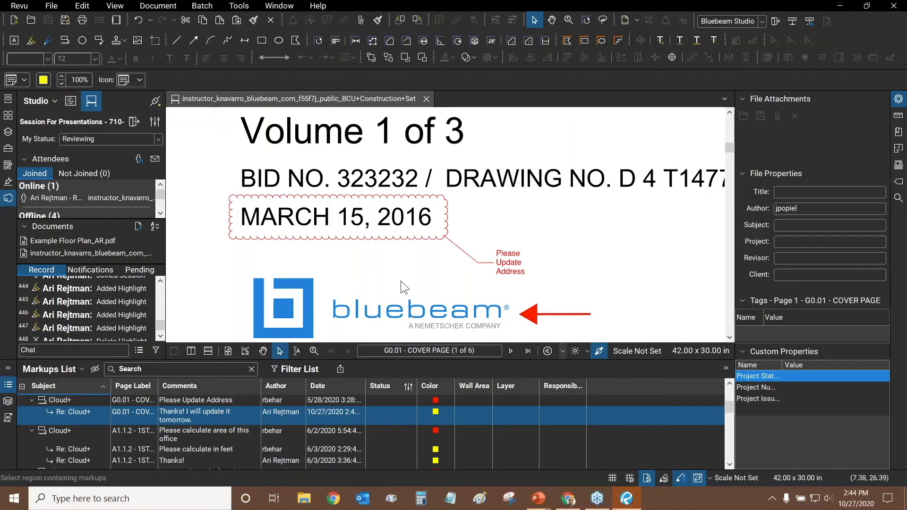
Send an attendee alert about the "Please Update Address" Cloud+ markup to the markup's author
{"action": "left_click", "coordinate": [418, 241]}
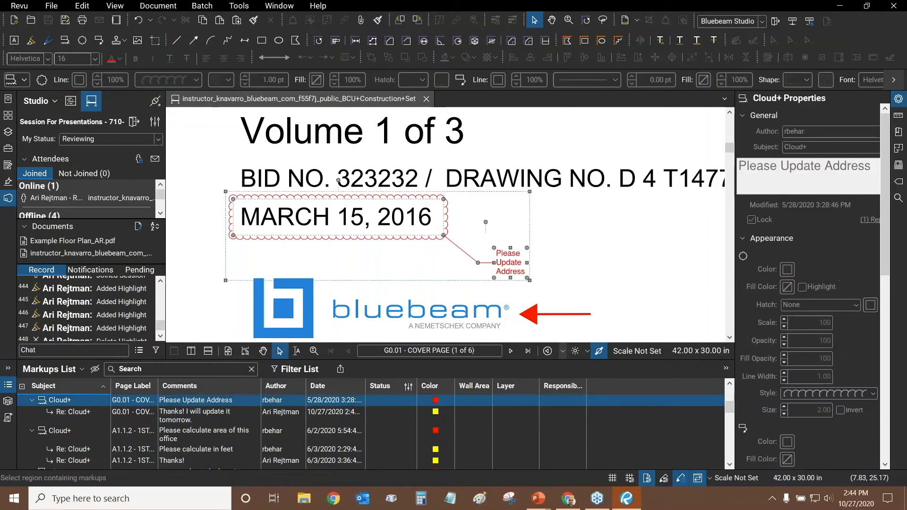
{"action": "right_click", "coordinate": [412, 240]}
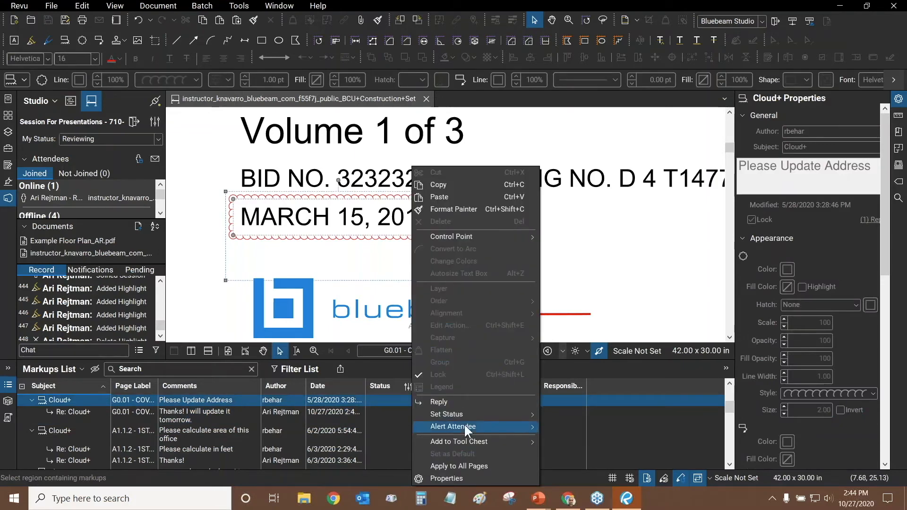
{"action": "mouse_move", "coordinate": [465, 427]}
{"action": "left_click", "coordinate": [581, 428]}
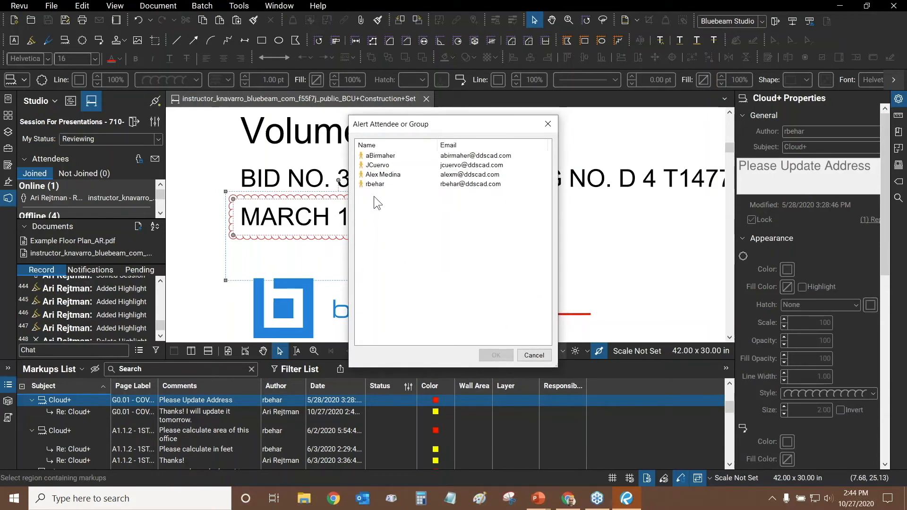
{"action": "left_click", "coordinate": [378, 184]}
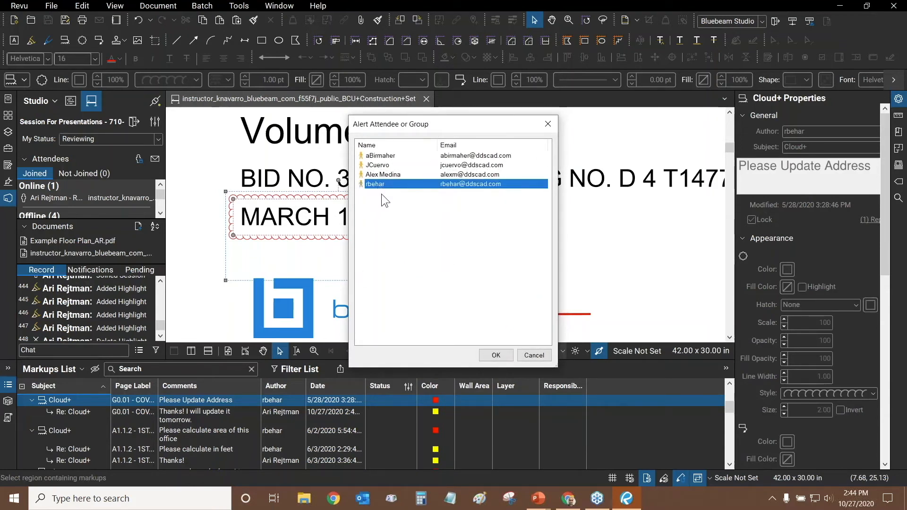
{"action": "left_click", "coordinate": [495, 356]}
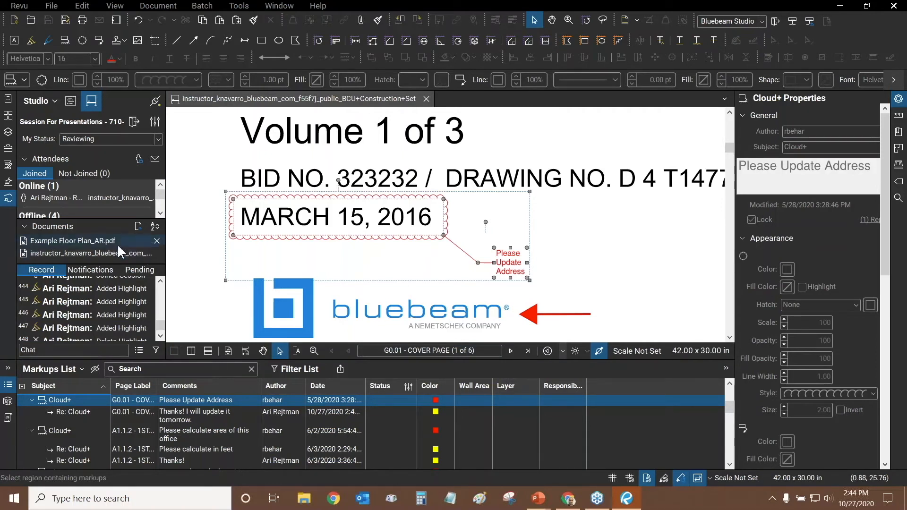
Hide the Markups List and go to the Cloud+ markup from the June 3, 3:39 PM alert in the session notifications
{"action": "left_click", "coordinate": [86, 270]}
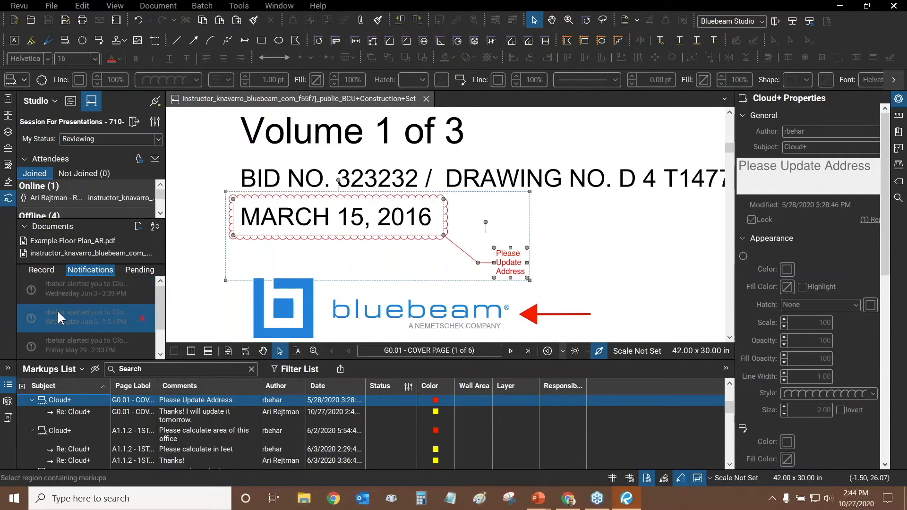
{"action": "double_click", "coordinate": [294, 360]}
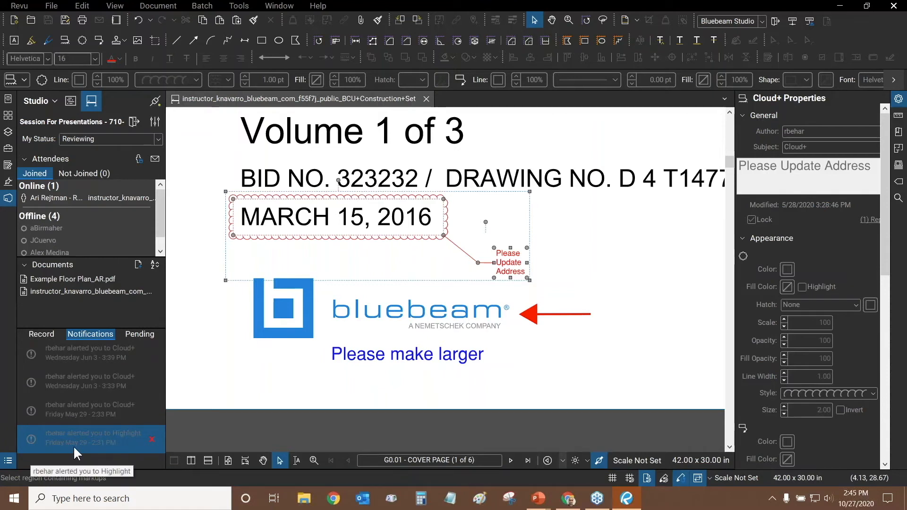
{"action": "left_click", "coordinate": [82, 368]}
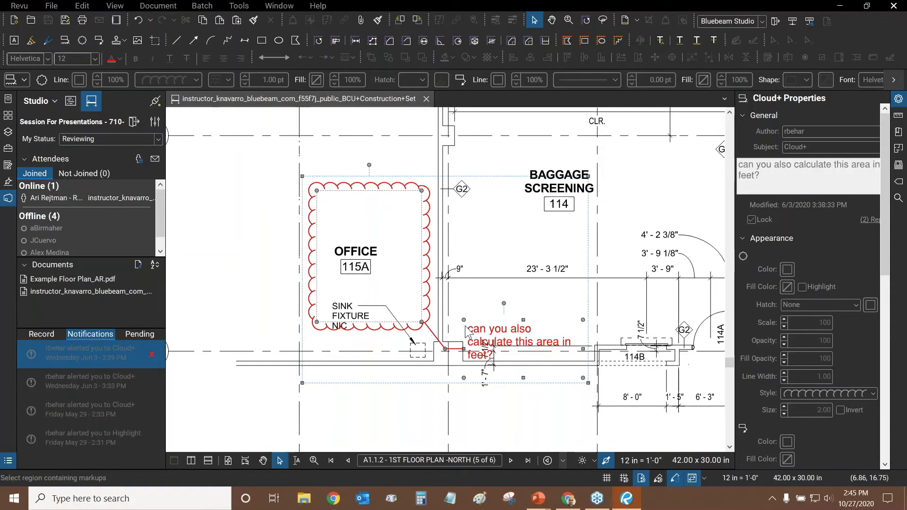
{"action": "left_click", "coordinate": [245, 239]}
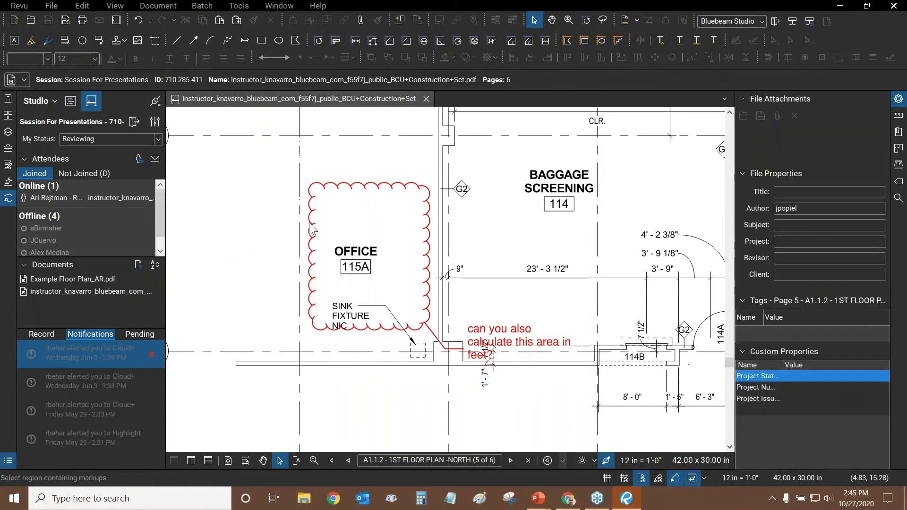
Show the Markups List and examine the replies to the Cloud+ markup around Office 115A
{"action": "left_click", "coordinate": [7, 468]}
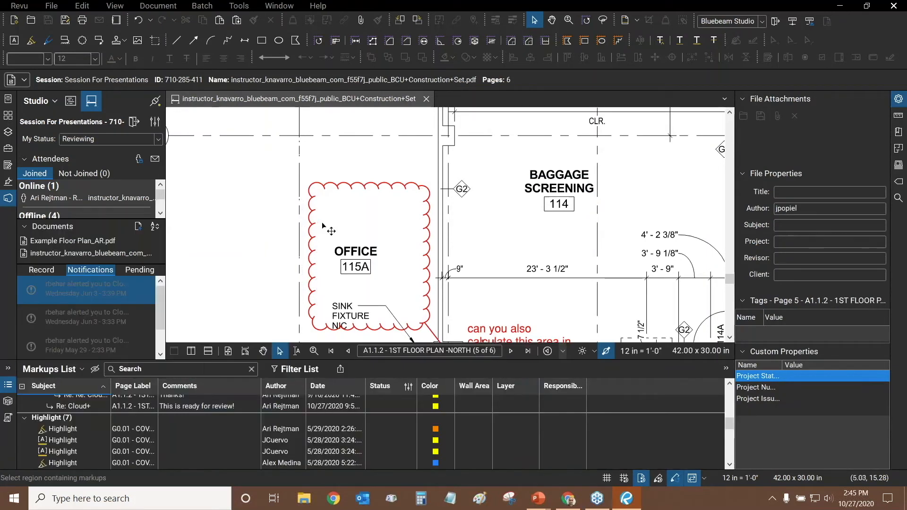
{"action": "left_click", "coordinate": [316, 226]}
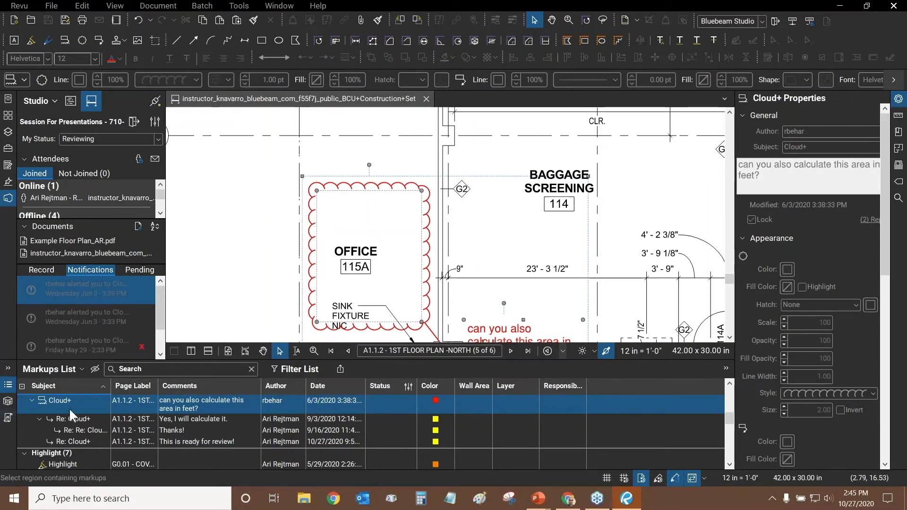
{"action": "left_click", "coordinate": [234, 272]}
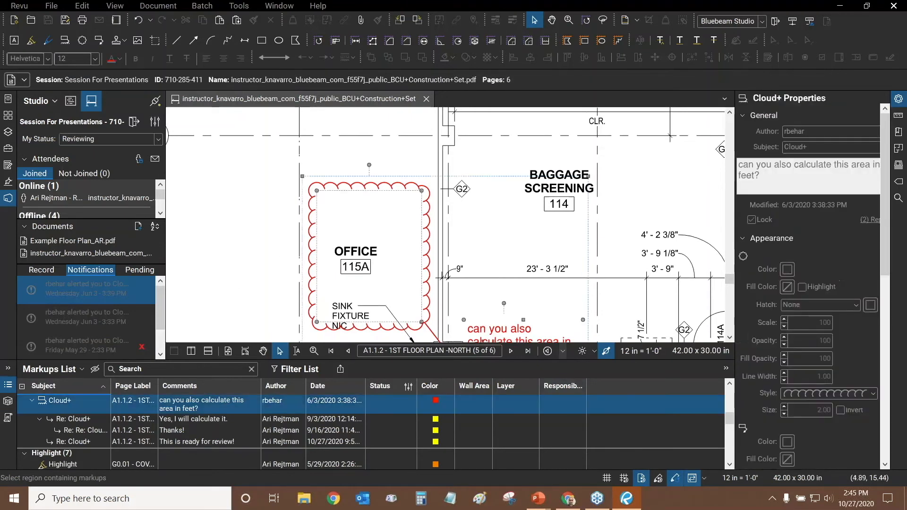
{"action": "left_click", "coordinate": [319, 240]}
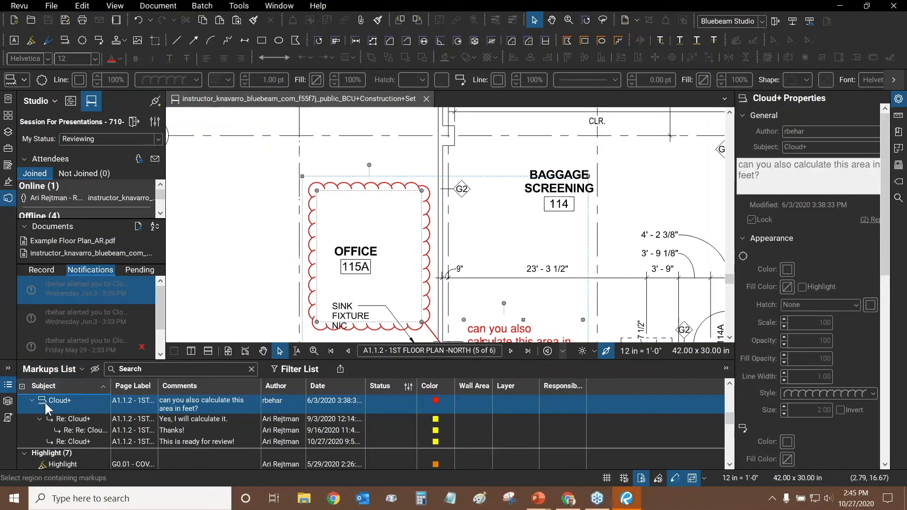
{"action": "left_click_drag", "start_coordinate": [497, 338], "coordinate": [472, 301]}
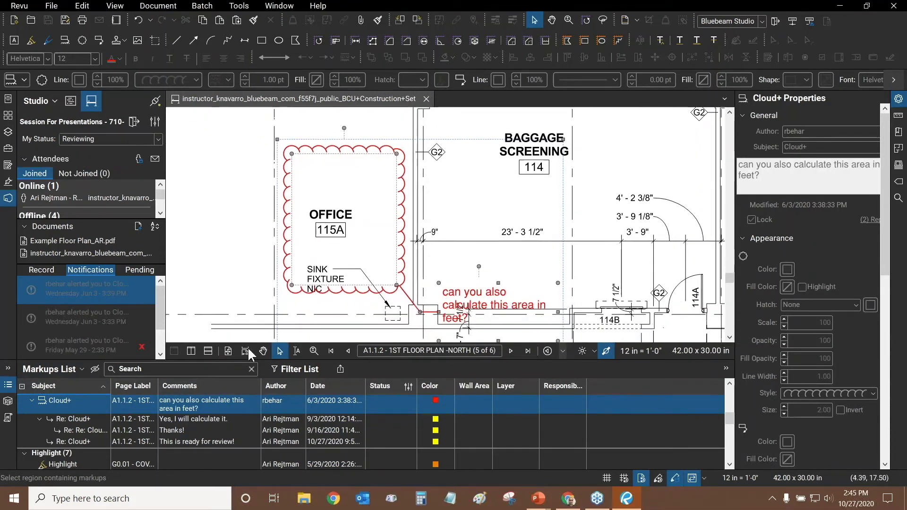
{"action": "left_click_drag", "start_coordinate": [203, 317], "coordinate": [230, 282]}
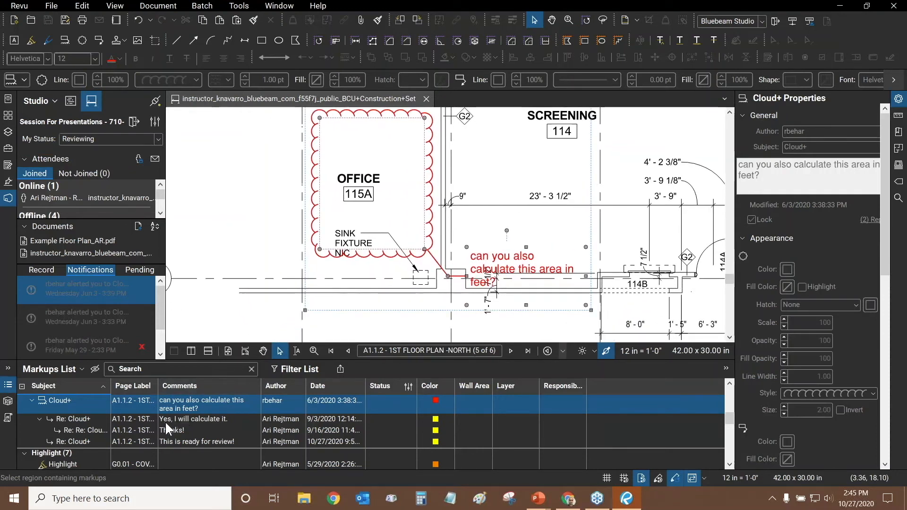
Widen the Markups List's Subject column and select the nested "Thanks!" reply in the Office 115A markup's thread
{"action": "left_click", "coordinate": [104, 429]}
{"action": "mouse_move", "coordinate": [111, 383]}
{"action": "left_mouse_down"}
{"action": "mouse_move", "coordinate": [130, 383]}
{"action": "mouse_move", "coordinate": [121, 383]}
{"action": "left_mouse_up"}
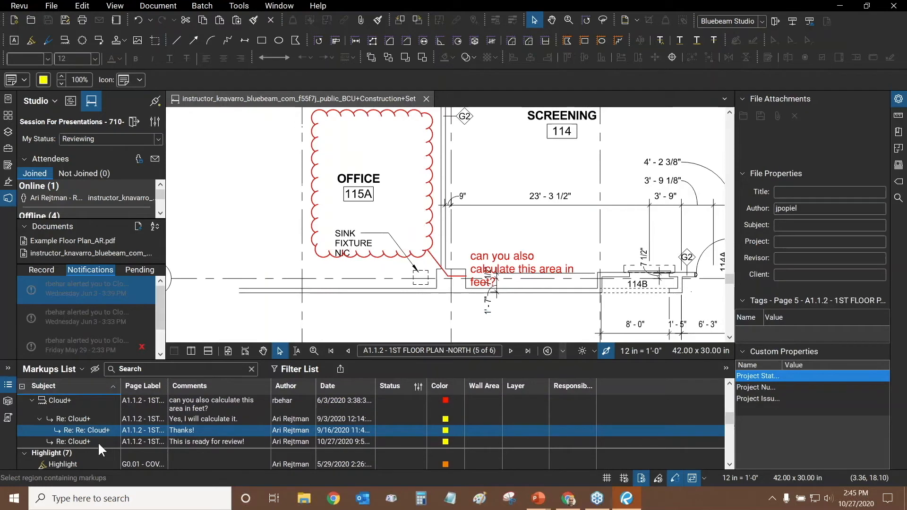
{"action": "left_click", "coordinate": [55, 400]}
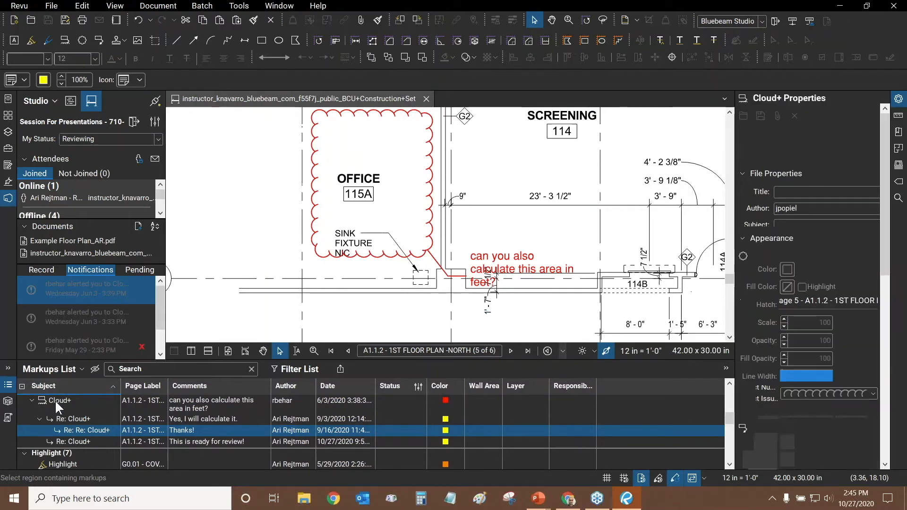
{"action": "left_click", "coordinate": [81, 429]}
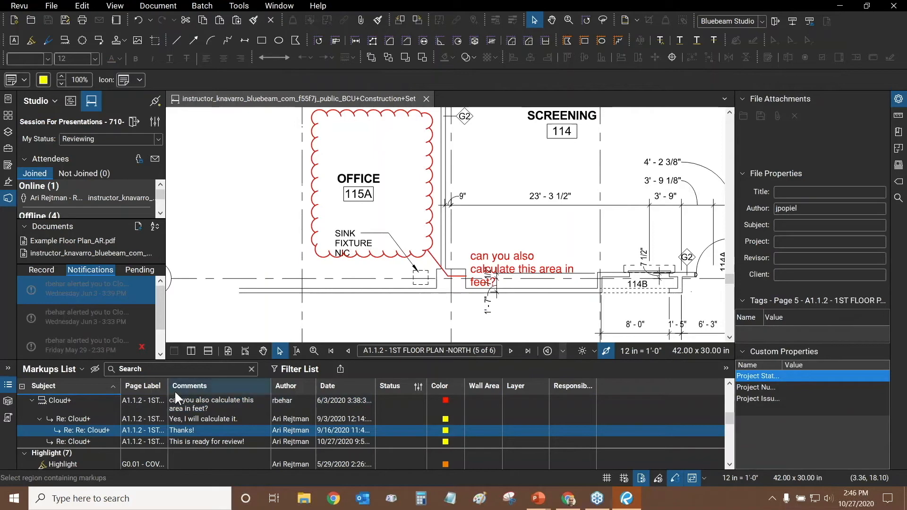
Reselect the Cloud+ markup around Office 115A on the first floor plan to trace its reply thread
{"action": "left_click_drag", "start_coordinate": [268, 158], "coordinate": [268, 202]}
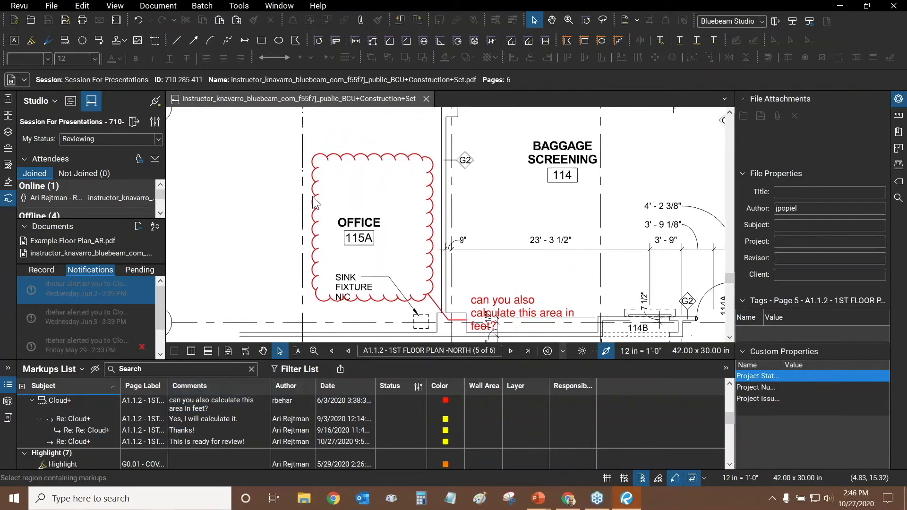
{"action": "left_click", "coordinate": [317, 203]}
{"action": "scroll", "coordinate": [323, 195], "scroll_direction": "down", "scroll_amount": 2}
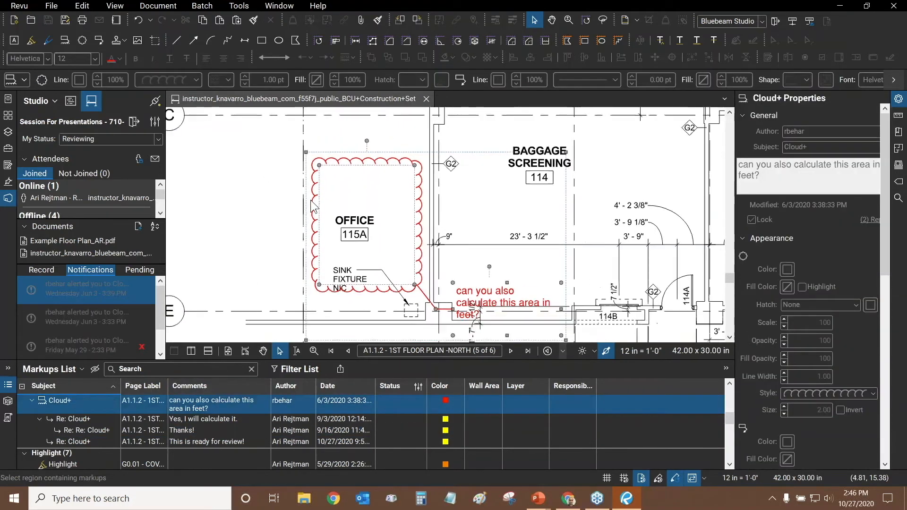
{"action": "left_click_drag", "start_coordinate": [323, 195], "coordinate": [354, 205]}
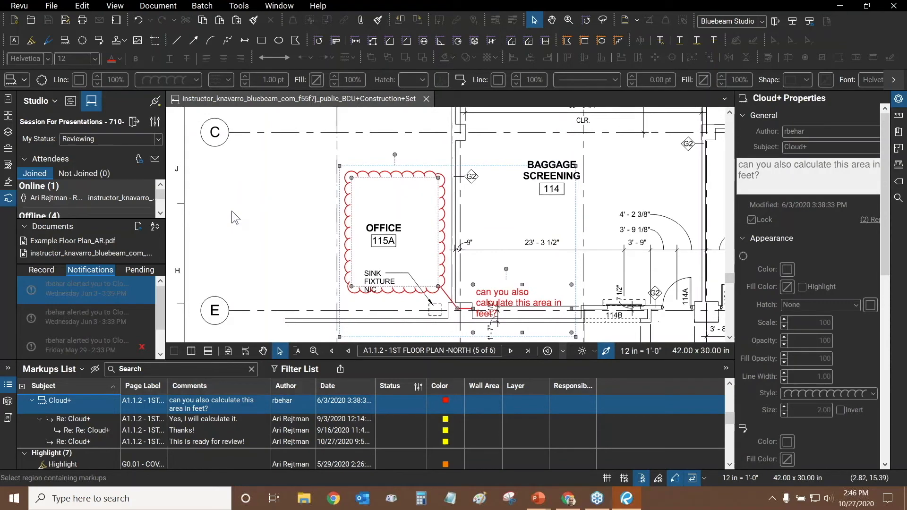
Return to the session's activity record and hide the Markups List
{"action": "left_click", "coordinate": [53, 269]}
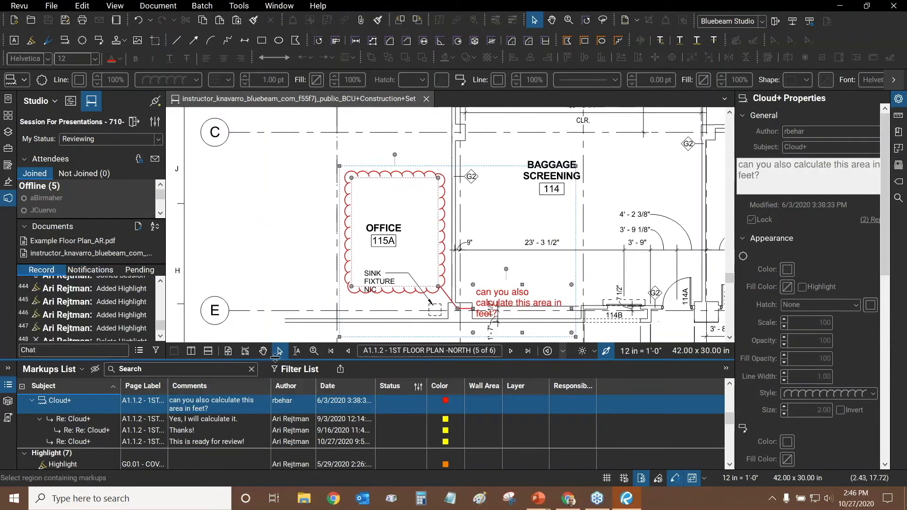
{"action": "double_click", "coordinate": [322, 360]}
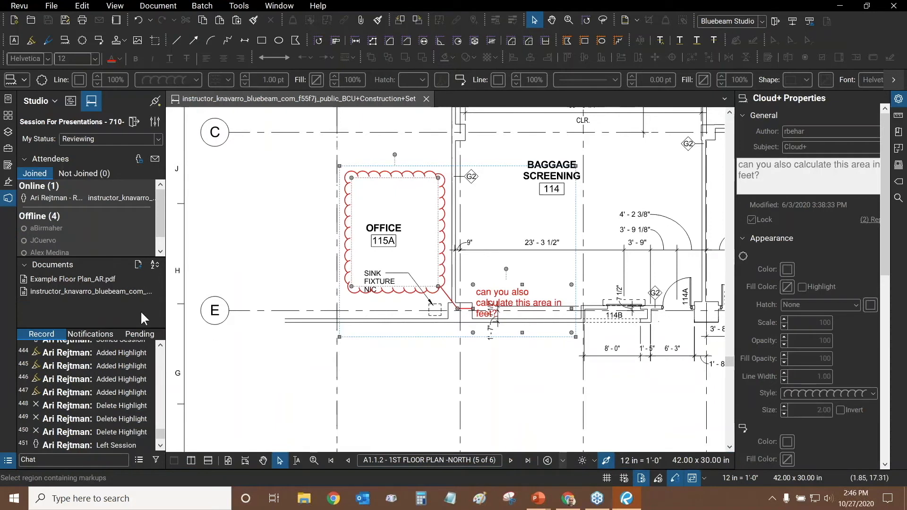
Delete the larger orange highlight check mark beside the green one on the G0.01 cover page
{"action": "mouse_move", "coordinate": [72, 290]}
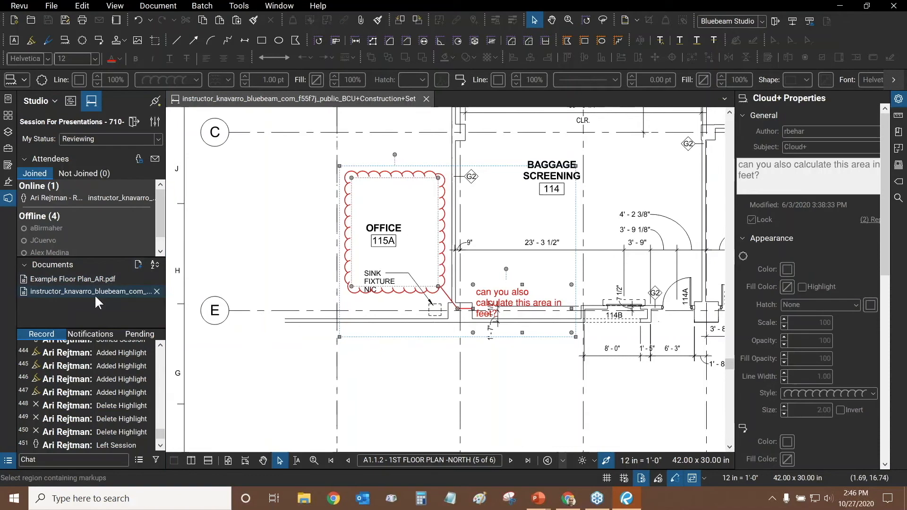
{"action": "left_click", "coordinate": [329, 460]}
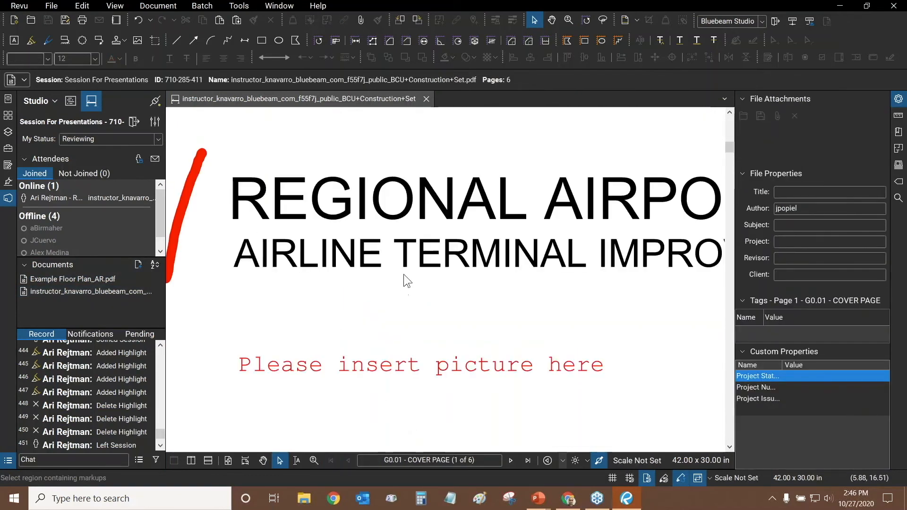
{"action": "left_click_drag", "start_coordinate": [457, 289], "coordinate": [177, 262]}
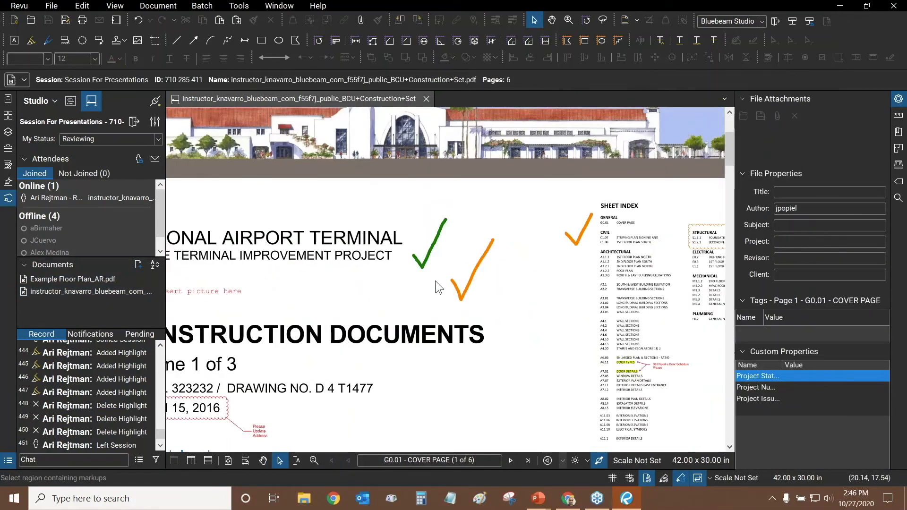
{"action": "left_click_drag", "start_coordinate": [382, 276], "coordinate": [357, 249]}
{"action": "scroll", "coordinate": [373, 262], "scroll_direction": "down", "scroll_amount": 3}
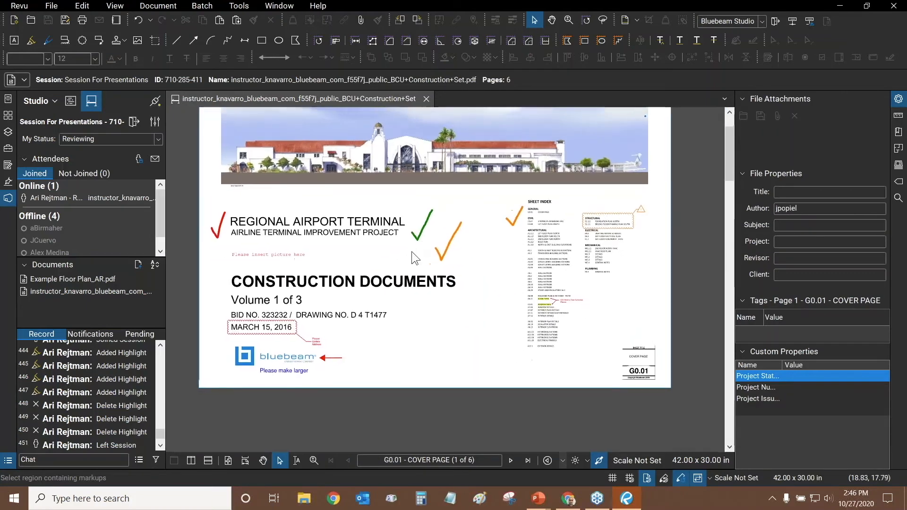
{"action": "left_click", "coordinate": [449, 261]}
{"action": "scroll", "coordinate": [454, 264], "scroll_direction": "up", "scroll_amount": 5}
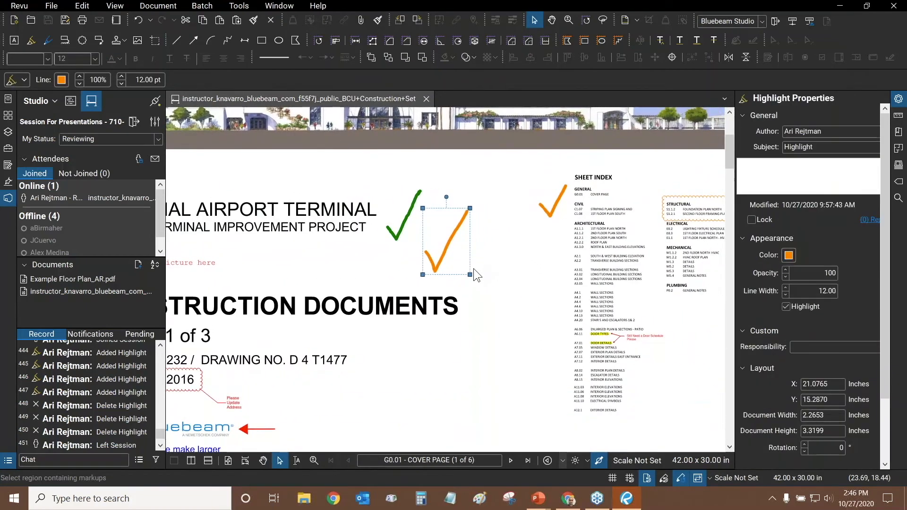
{"action": "key", "text": "Delete"}
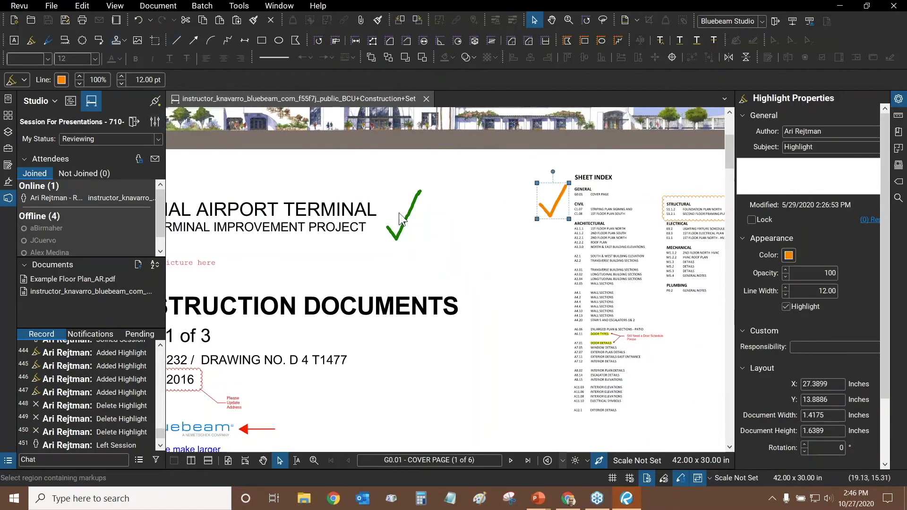
Draw a green Highlight check mark between the existing green one and the sheet index on the cover page
{"action": "left_click", "coordinate": [31, 41]}
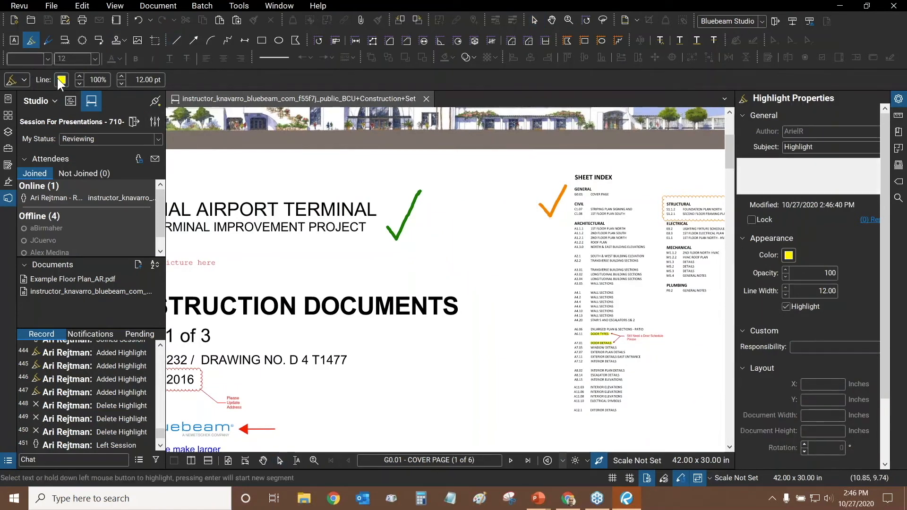
{"action": "left_click", "coordinate": [57, 78]}
{"action": "left_click", "coordinate": [88, 132]}
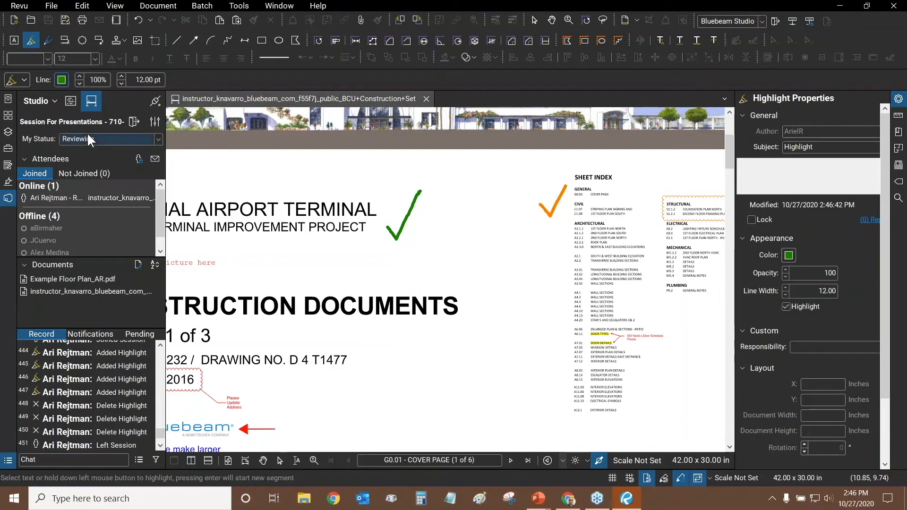
{"action": "mouse_move", "coordinate": [468, 251]}
{"action": "left_mouse_down"}
{"action": "mouse_move", "coordinate": [486, 251]}
{"action": "mouse_move", "coordinate": [498, 226]}
{"action": "left_mouse_up"}
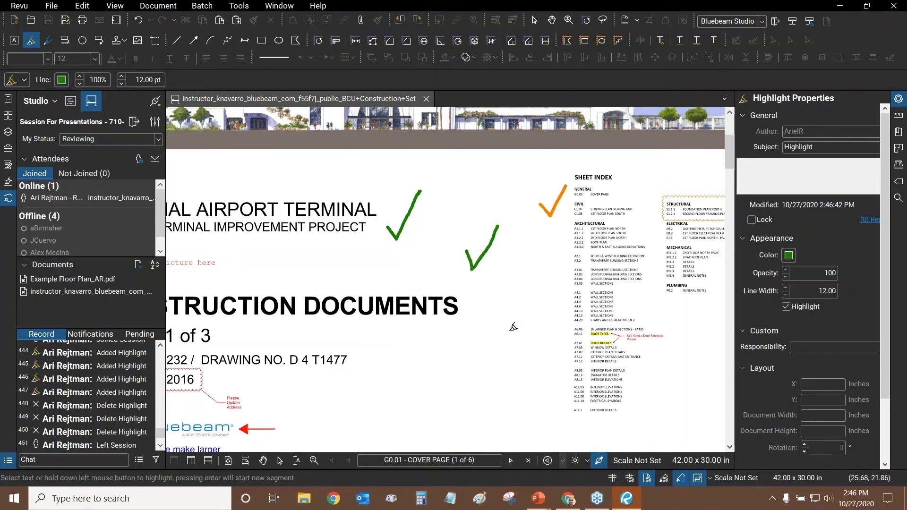
{"action": "key", "text": "Escape"}
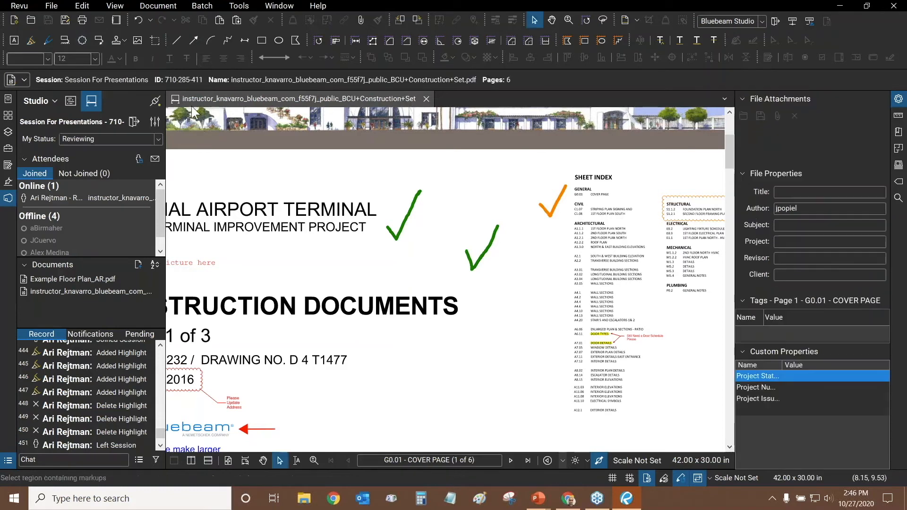
Switch the session to working offline and draw four yellow Highlight check marks in the blank area between the project text and sheet index
{"action": "left_click", "coordinate": [157, 103]}
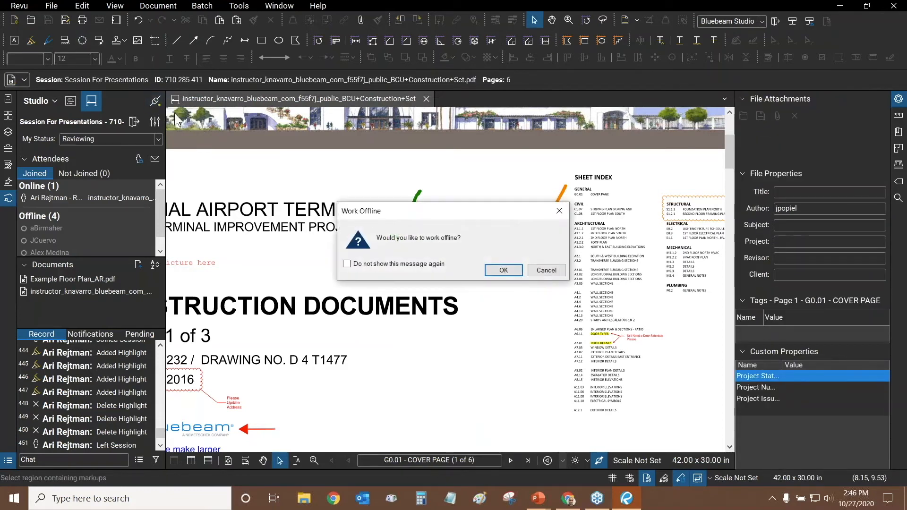
{"action": "left_click", "coordinate": [498, 272]}
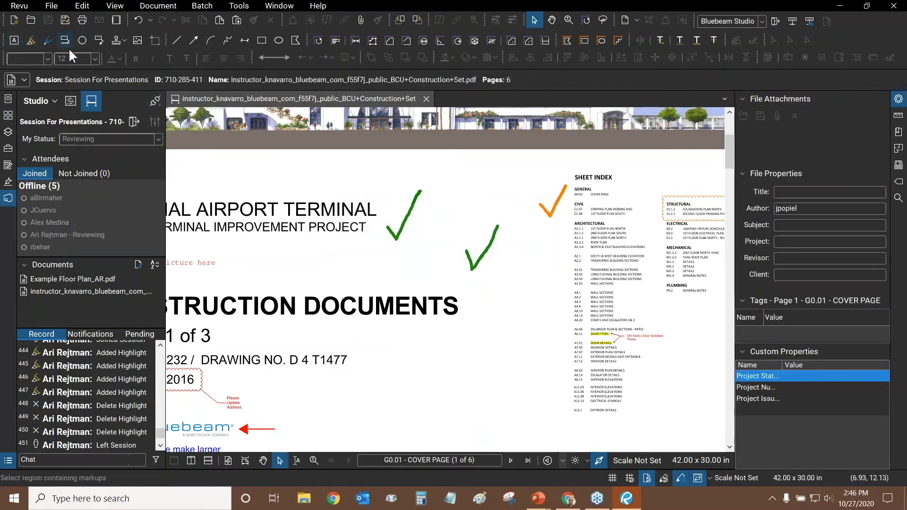
{"action": "left_click", "coordinate": [31, 40]}
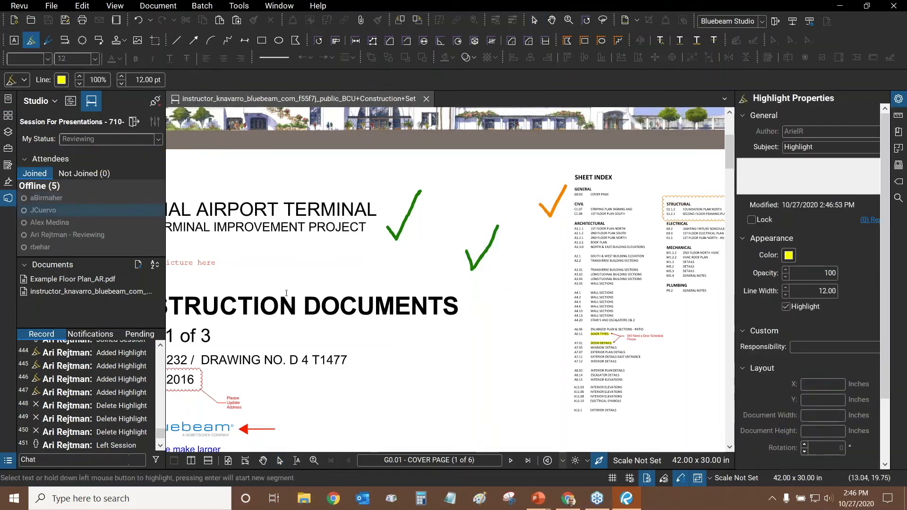
{"action": "scroll", "coordinate": [529, 269], "scroll_direction": "up", "scroll_amount": 1}
{"action": "mouse_move", "coordinate": [489, 283]}
{"action": "left_mouse_down"}
{"action": "mouse_move", "coordinate": [536, 262]}
{"action": "mouse_move", "coordinate": [547, 244]}
{"action": "left_mouse_up"}
{"action": "mouse_move", "coordinate": [503, 362]}
{"action": "left_mouse_down"}
{"action": "mouse_move", "coordinate": [513, 377]}
{"action": "mouse_move", "coordinate": [540, 357]}
{"action": "left_mouse_up"}
{"action": "scroll", "coordinate": [520, 349], "scroll_direction": "down", "scroll_amount": 2}
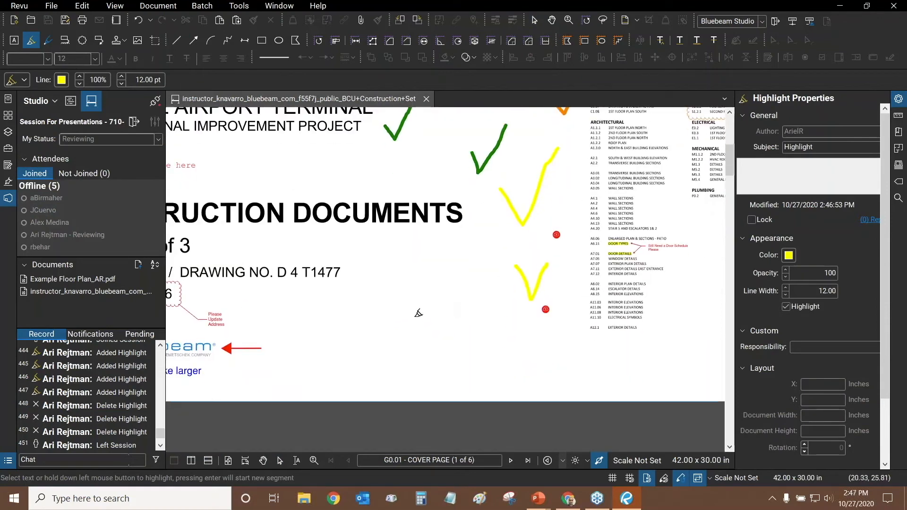
{"action": "left_click_drag", "start_coordinate": [417, 314], "coordinate": [488, 272]}
{"action": "mouse_move", "coordinate": [330, 332]}
{"action": "left_mouse_down"}
{"action": "mouse_move", "coordinate": [354, 346]}
{"action": "mouse_move", "coordinate": [397, 273]}
{"action": "left_mouse_up"}
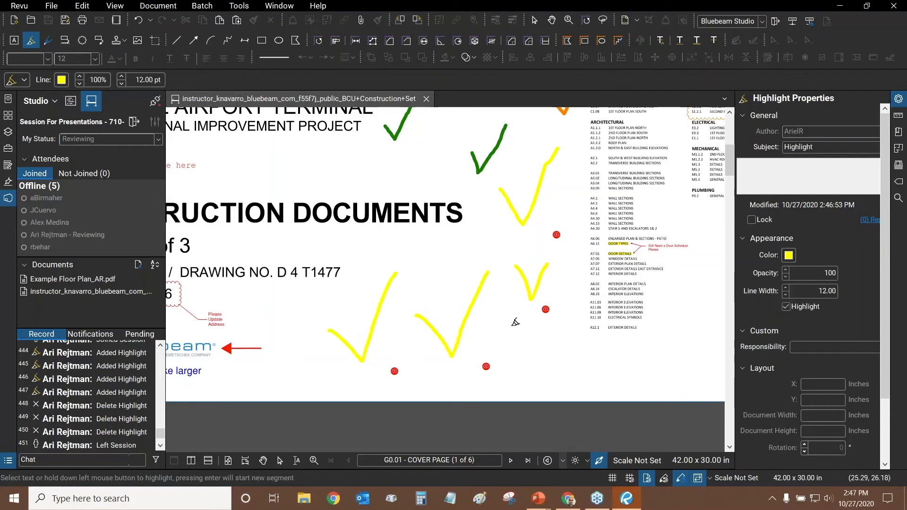
{"action": "key", "text": "Escape"}
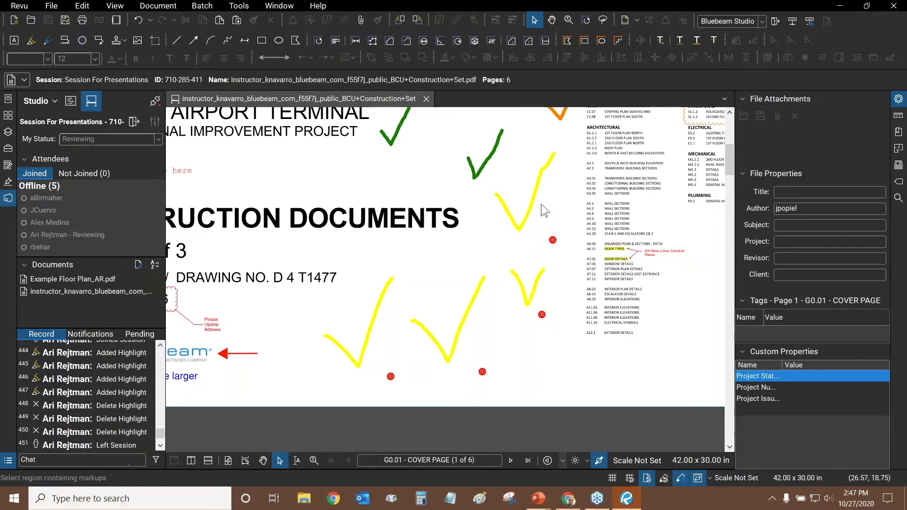
Reconnect the session to Studio to sync the yellow check marks drawn offline
{"action": "left_click_drag", "start_coordinate": [400, 298], "coordinate": [407, 326]}
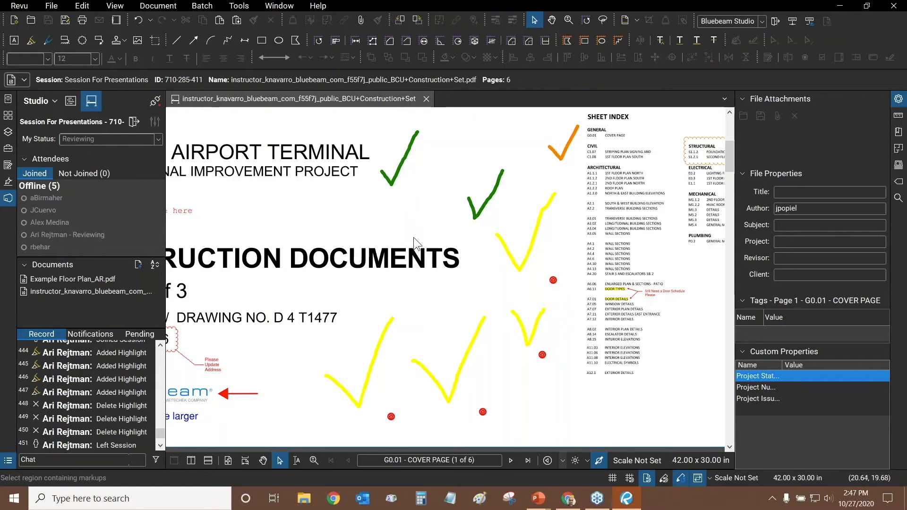
{"action": "scroll", "coordinate": [441, 250], "scroll_direction": "up", "scroll_amount": 2}
{"action": "scroll", "coordinate": [439, 242], "scroll_direction": "up", "scroll_amount": 3}
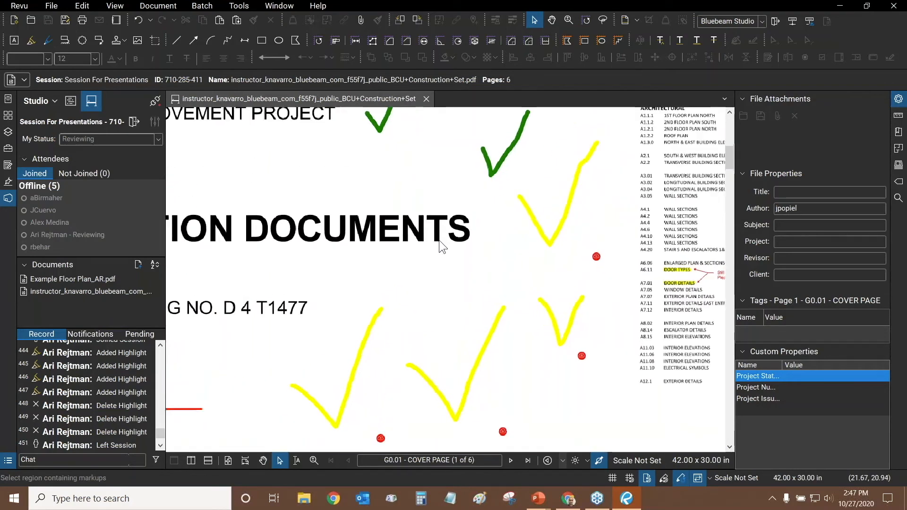
{"action": "scroll", "coordinate": [520, 204], "scroll_direction": "up", "scroll_amount": 1}
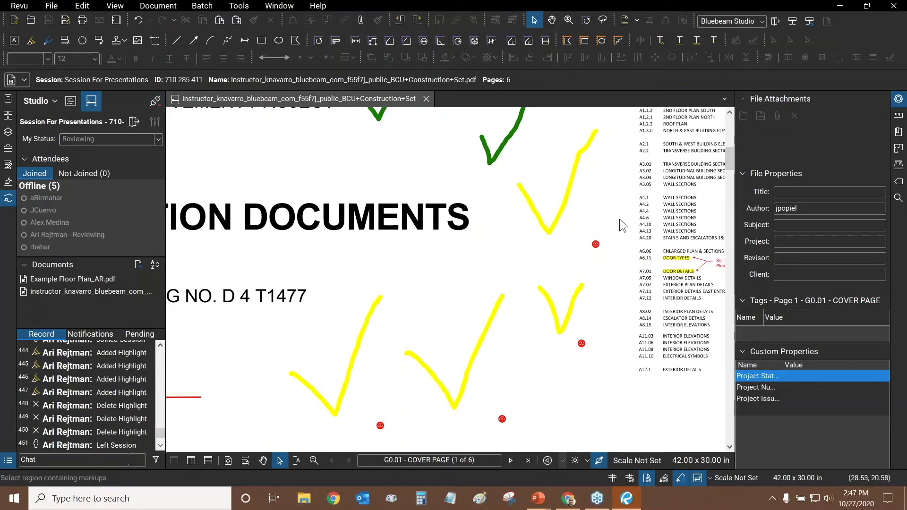
{"action": "left_click", "coordinate": [155, 100]}
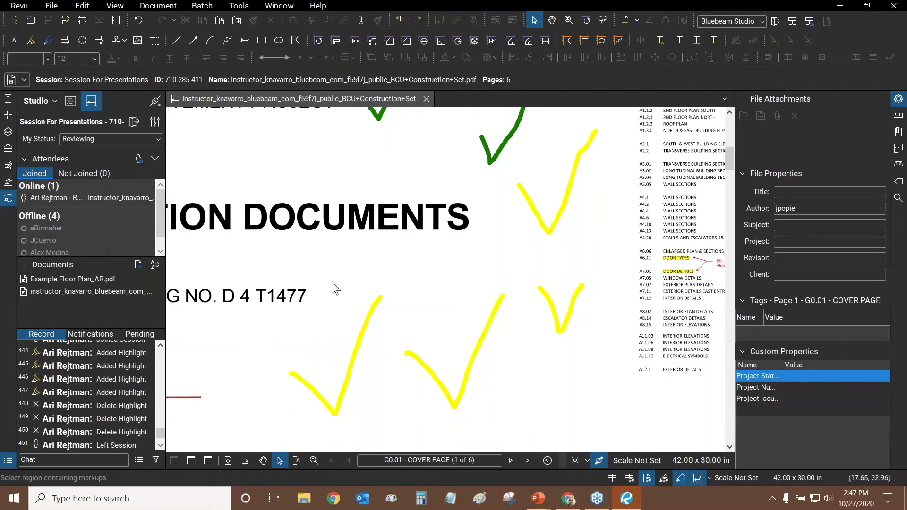
Select all four yellow check marks on the cover page together and delete them
{"action": "scroll", "coordinate": [331, 281], "scroll_direction": "down", "scroll_amount": 3}
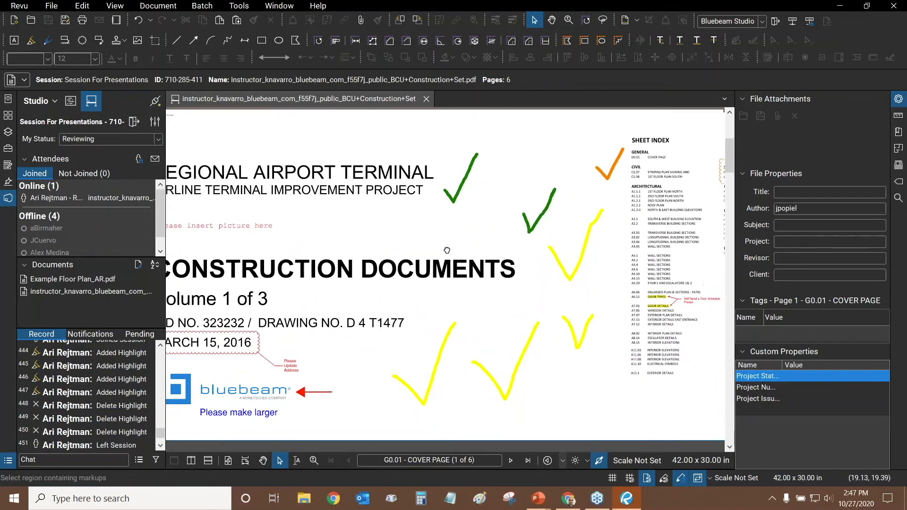
{"action": "left_click_drag", "start_coordinate": [447, 251], "coordinate": [436, 256]}
{"action": "left_click_drag", "start_coordinate": [585, 288], "coordinate": [372, 417]}
{"action": "key", "text": "Delete"}
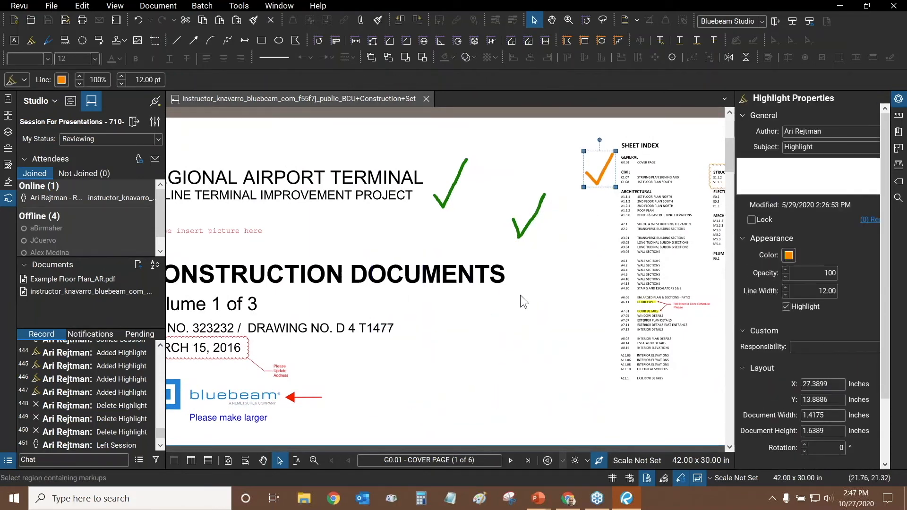
{"action": "mouse_move", "coordinate": [599, 289]}
{"action": "left_mouse_down"}
{"action": "mouse_move", "coordinate": [581, 330]}
{"action": "mouse_move", "coordinate": [504, 369]}
{"action": "left_mouse_up"}
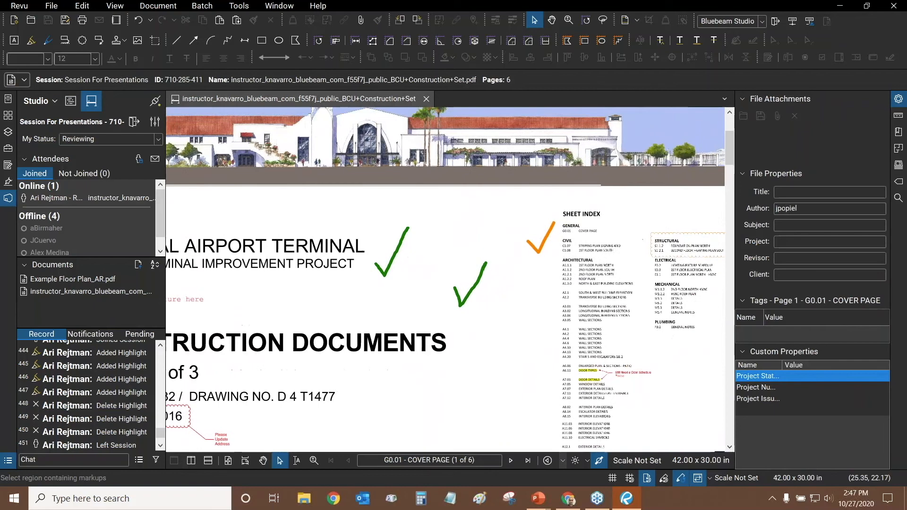
{"action": "scroll", "coordinate": [451, 237], "scroll_direction": "down", "scroll_amount": 2}
{"action": "scroll", "coordinate": [449, 245], "scroll_direction": "down", "scroll_amount": 3}
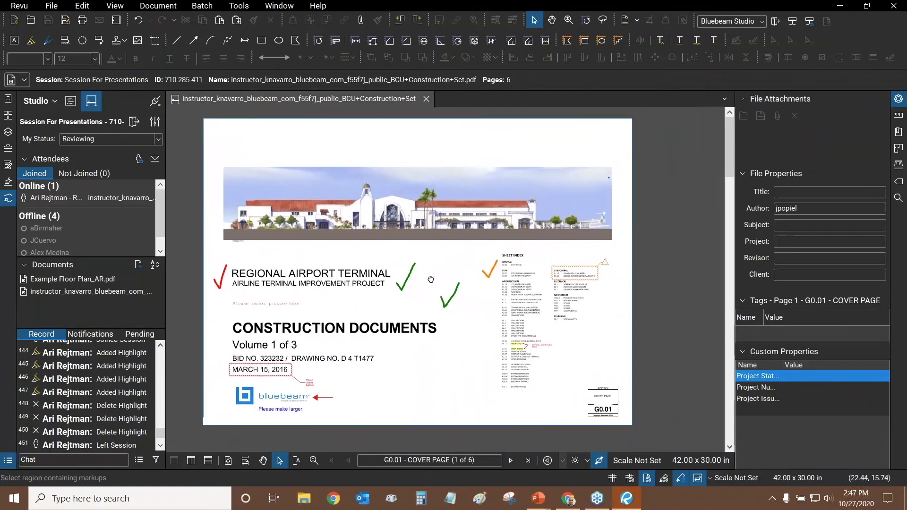
{"action": "left_click_drag", "start_coordinate": [449, 281], "coordinate": [443, 289]}
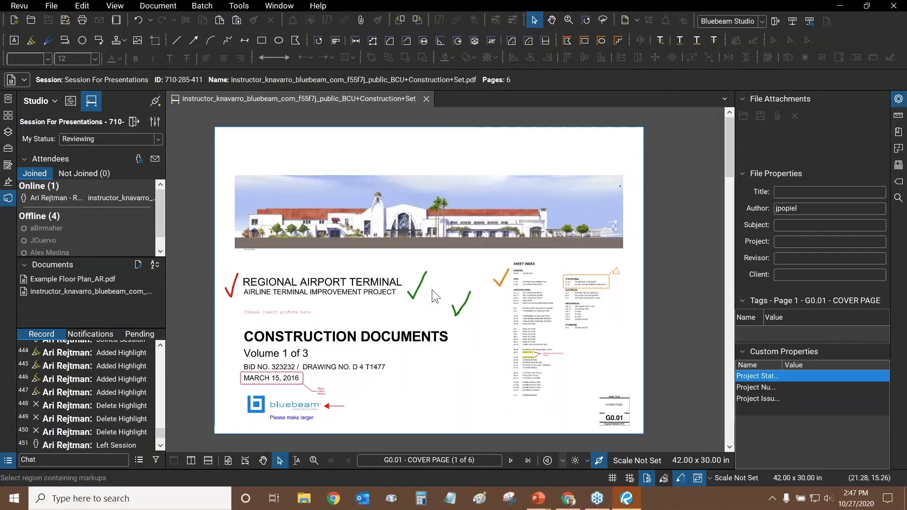
{"action": "scroll", "coordinate": [427, 325], "scroll_direction": "up", "scroll_amount": 2}
{"action": "scroll", "coordinate": [446, 255], "scroll_direction": "down", "scroll_amount": 1}
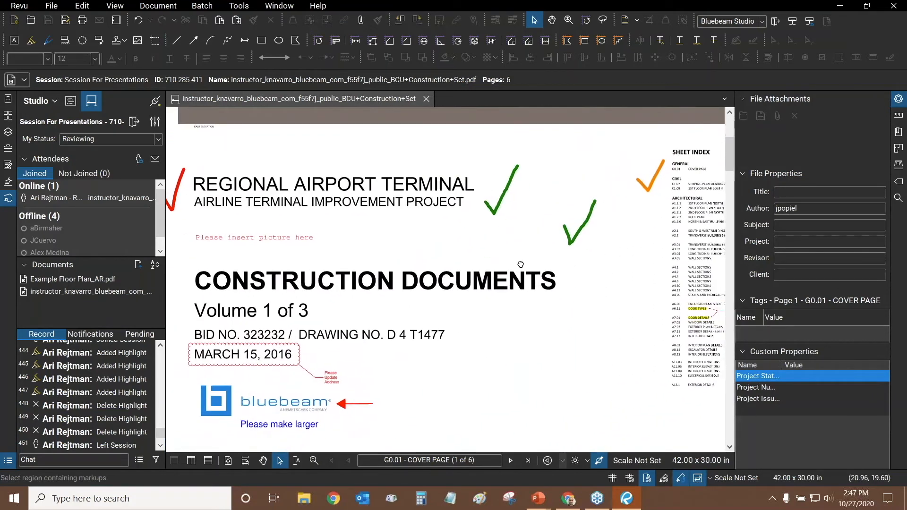
{"action": "left_click_drag", "start_coordinate": [558, 244], "coordinate": [501, 264]}
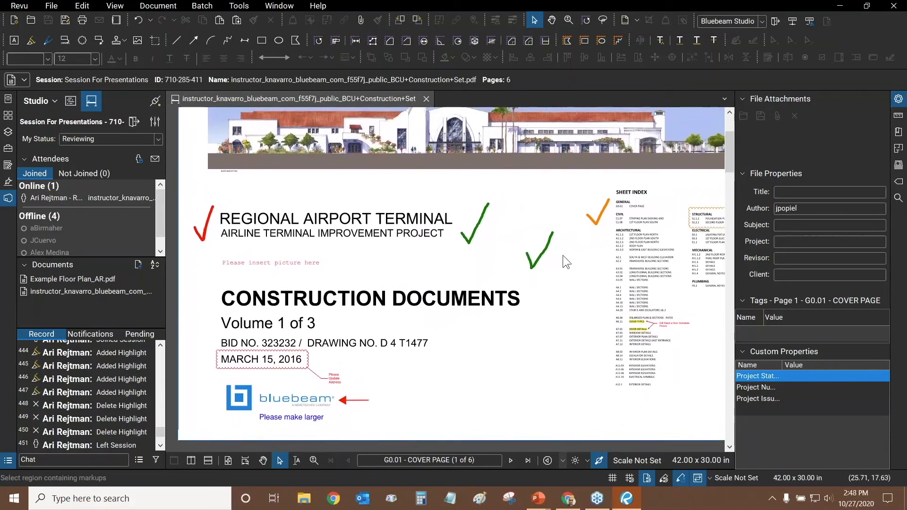
{"action": "scroll", "coordinate": [571, 231], "scroll_direction": "up", "scroll_amount": 1}
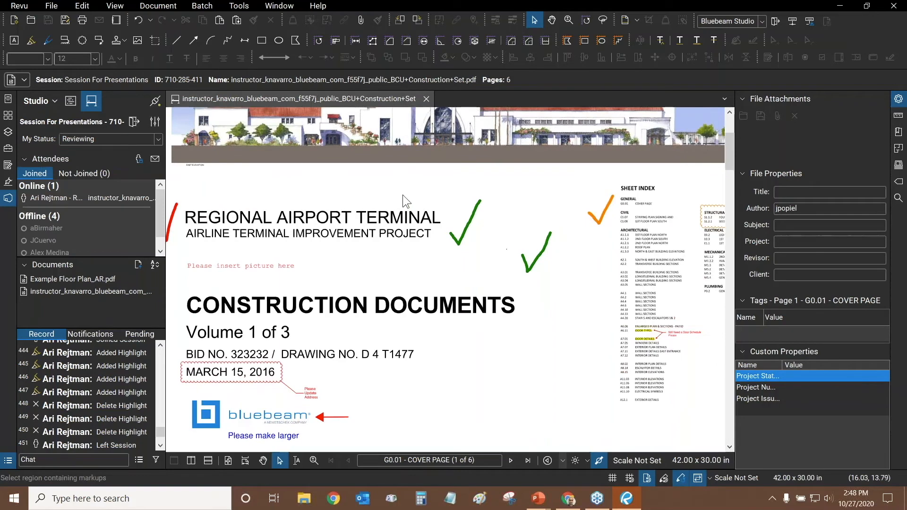
Examine the joined attendees and the session's Attendee Access permissions, leaving the access settings unmodified
{"action": "scroll", "coordinate": [164, 218], "scroll_direction": "down", "scroll_amount": 1}
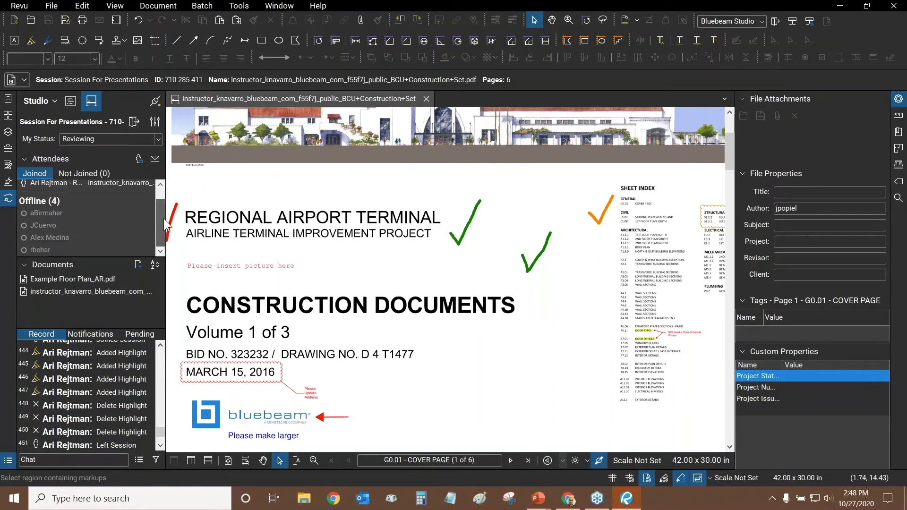
{"action": "scroll", "coordinate": [163, 229], "scroll_direction": "up", "scroll_amount": 1}
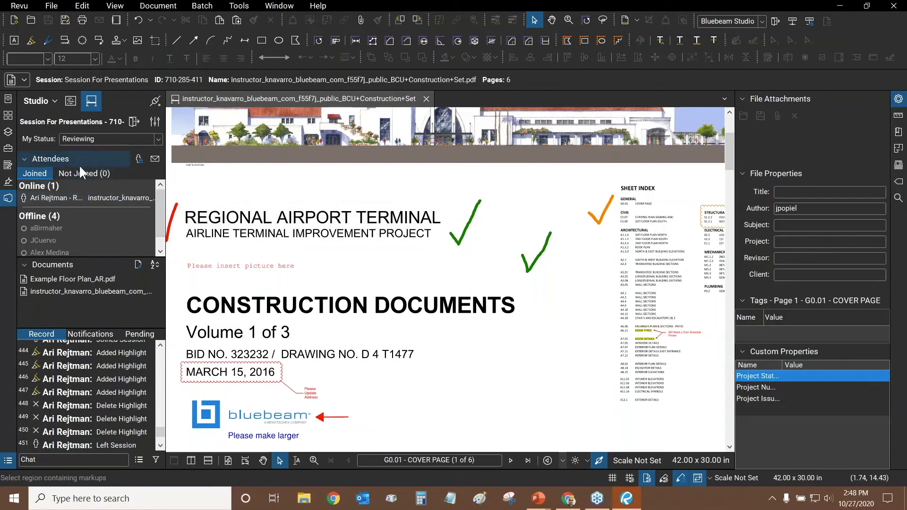
{"action": "mouse_move", "coordinate": [44, 227]}
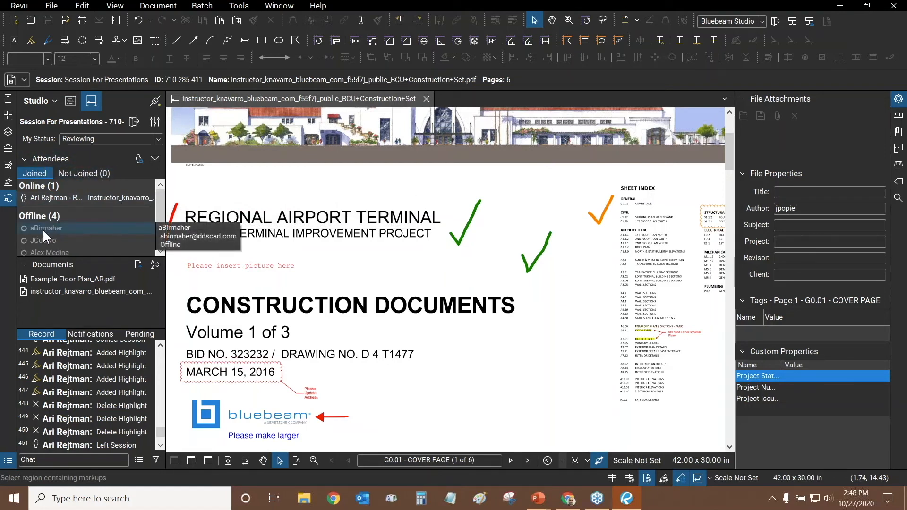
{"action": "left_click_drag", "start_coordinate": [501, 278], "coordinate": [517, 275]}
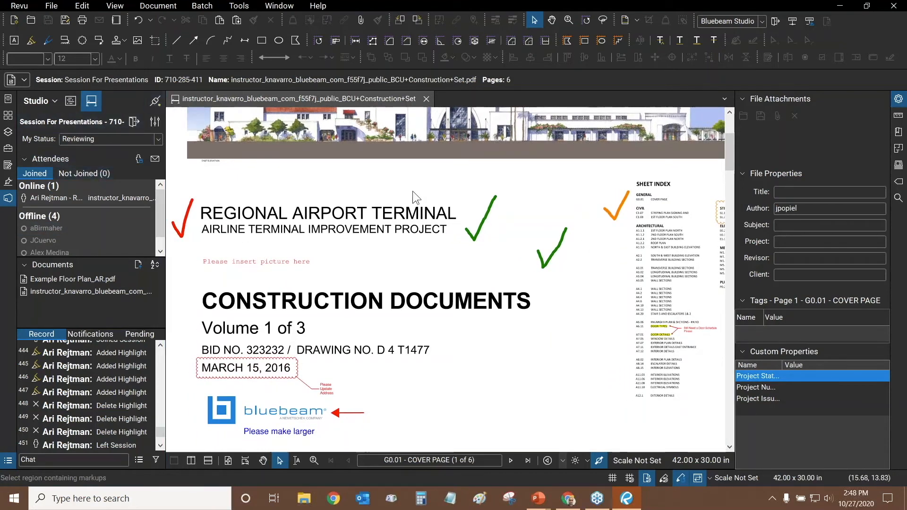
{"action": "key", "text": "ctrl+0"}
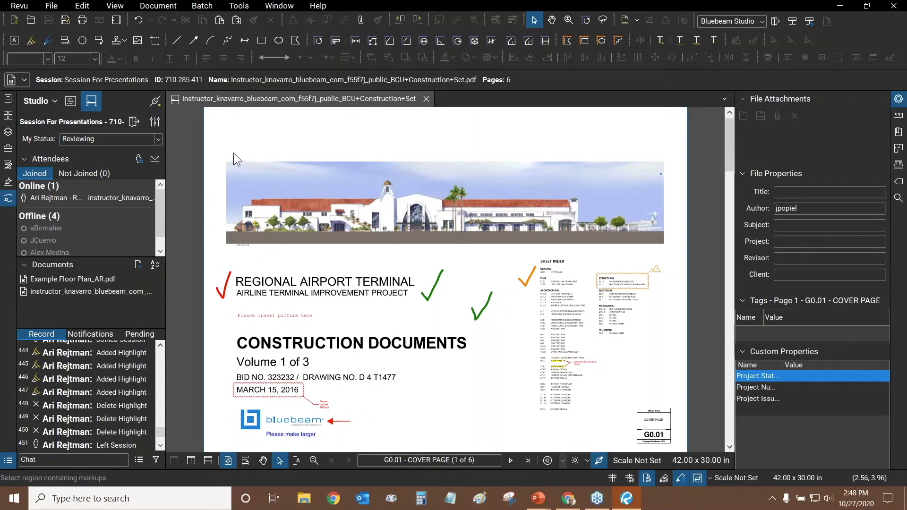
{"action": "left_click", "coordinate": [137, 162]}
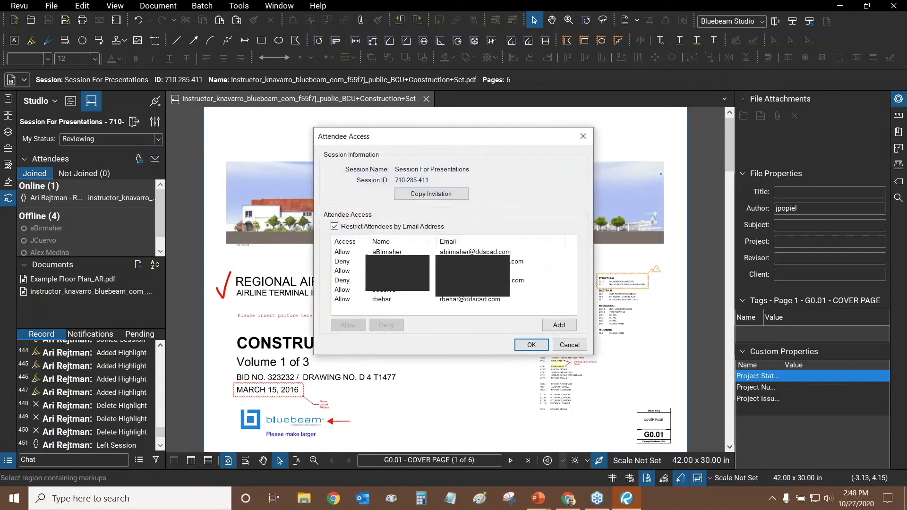
{"action": "left_click", "coordinate": [572, 345]}
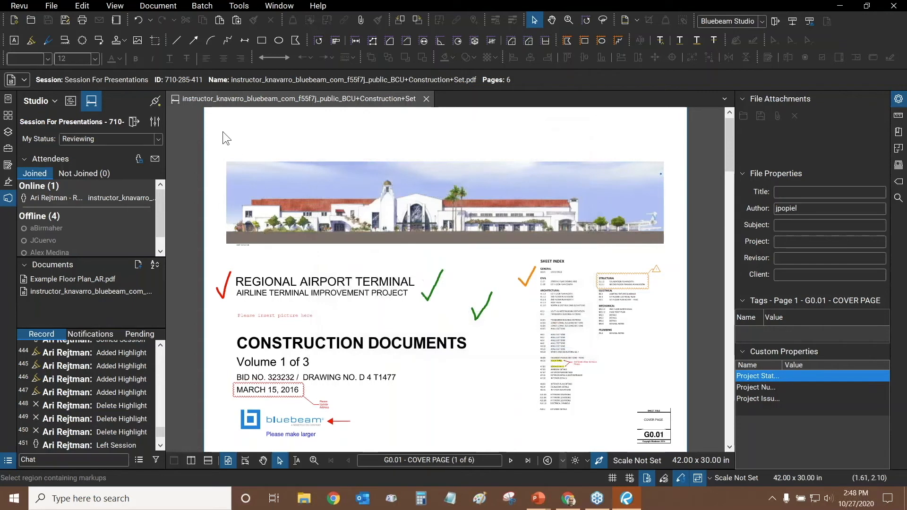
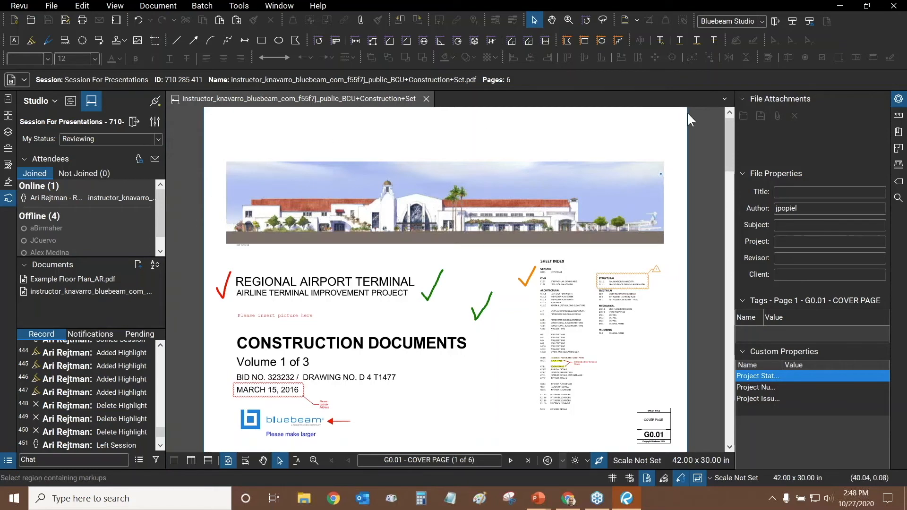
Hide both side panels and view the Webinar Overview slide, returning to the session document
{"action": "double_click", "coordinate": [734, 143]}
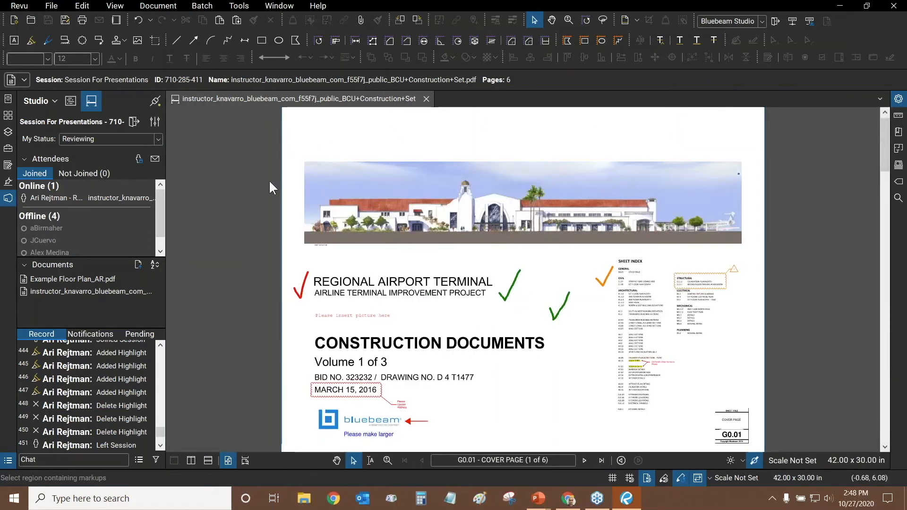
{"action": "double_click", "coordinate": [164, 170]}
{"action": "key", "text": "alt+Tab"}
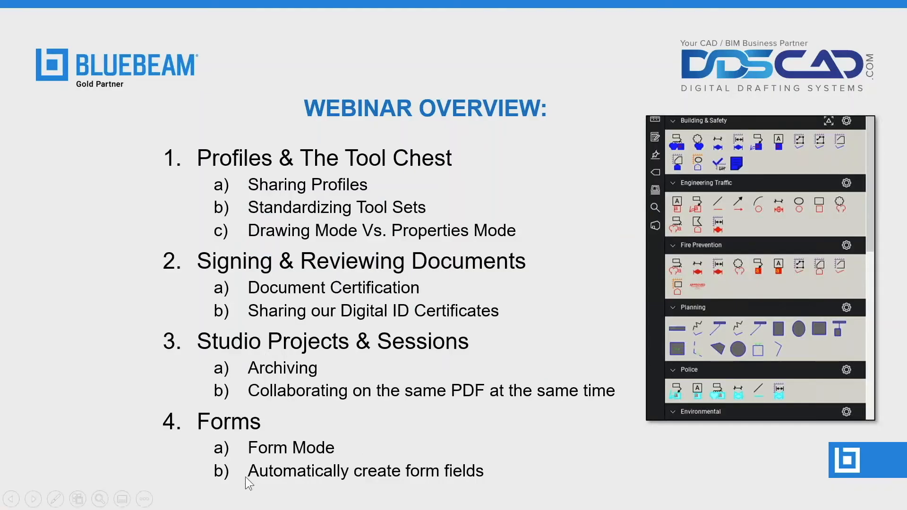
{"action": "key", "text": "alt+Tab"}
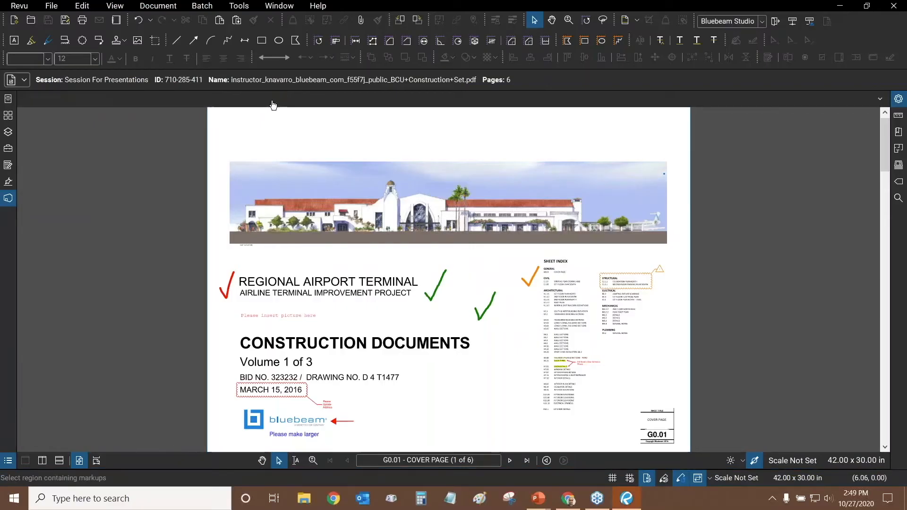
Close the session PDF and open Example Floor Plan_AR.pdf from the Floor Plans For Presentations category
{"action": "left_click", "coordinate": [277, 98]}
{"action": "left_click", "coordinate": [8, 99]}
{"action": "left_click", "coordinate": [90, 205]}
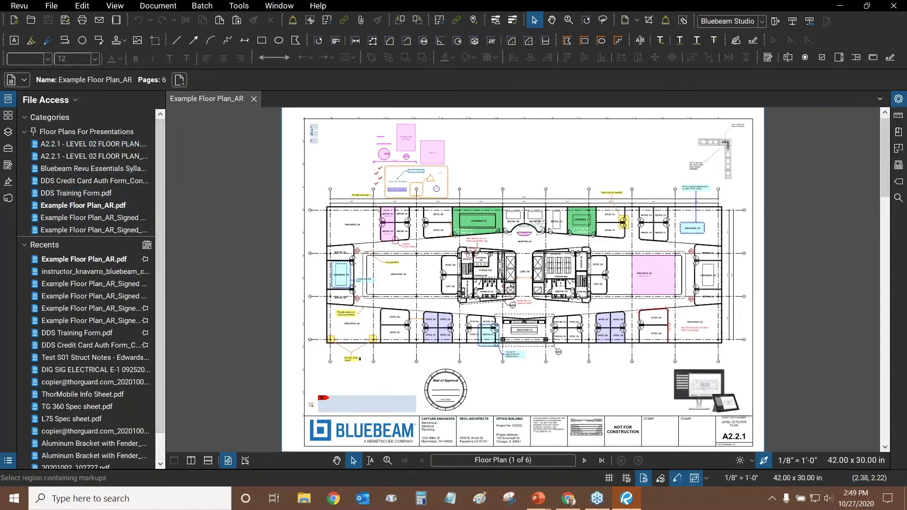
Replace the value in the uppermost of the three form fields near the sheet's upper-left corner with 50
{"action": "scroll", "coordinate": [337, 140], "scroll_direction": "up", "scroll_amount": 5}
{"action": "scroll", "coordinate": [367, 279], "scroll_direction": "up", "scroll_amount": 3}
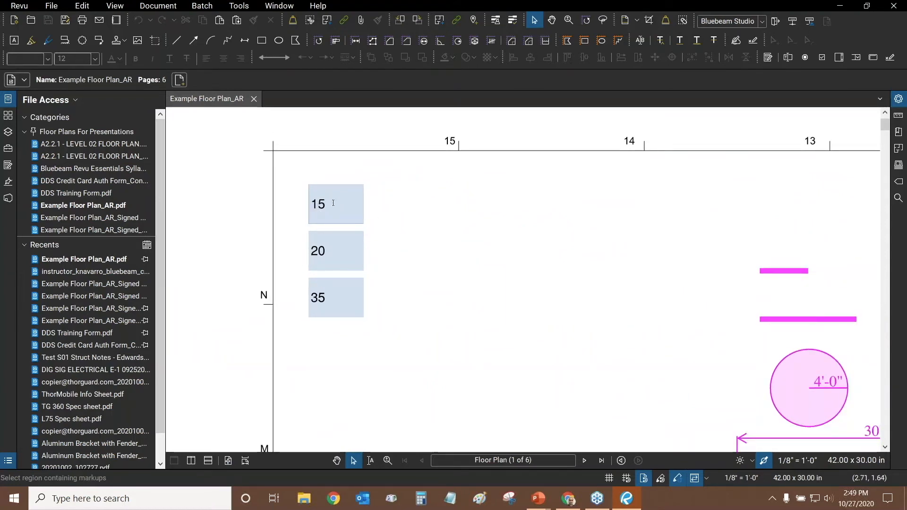
{"action": "double_click", "coordinate": [333, 203]}
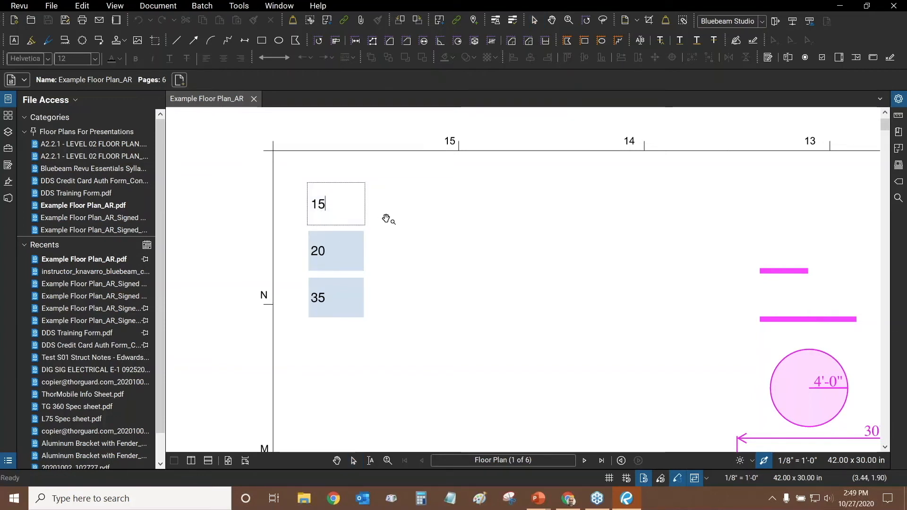
{"action": "key", "text": "BackSpace"}
{"action": "key", "text": "BackSpace"}
{"action": "type", "text": "50"}
{"action": "left_click", "coordinate": [386, 218]}
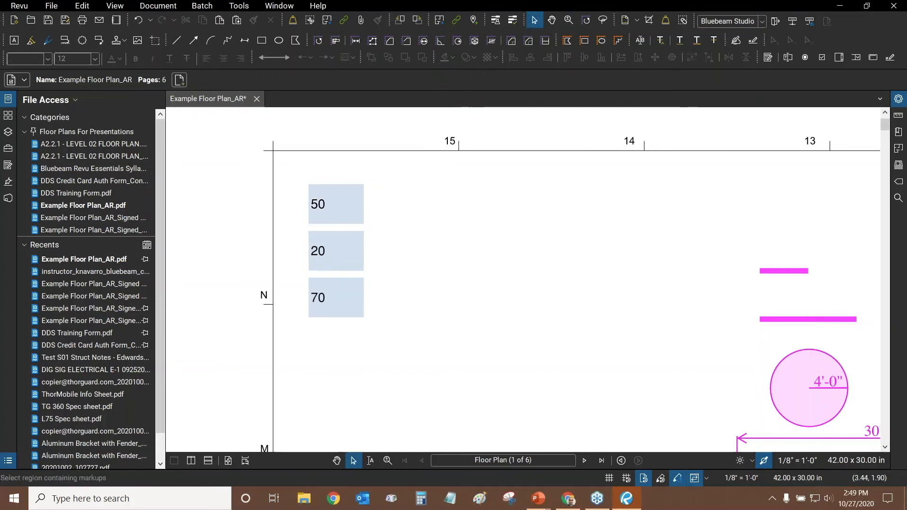
Activate the third number field without editing it, and display the document's properties and its list of form fields
{"action": "double_click", "coordinate": [354, 301]}
{"action": "left_click", "coordinate": [899, 98]}
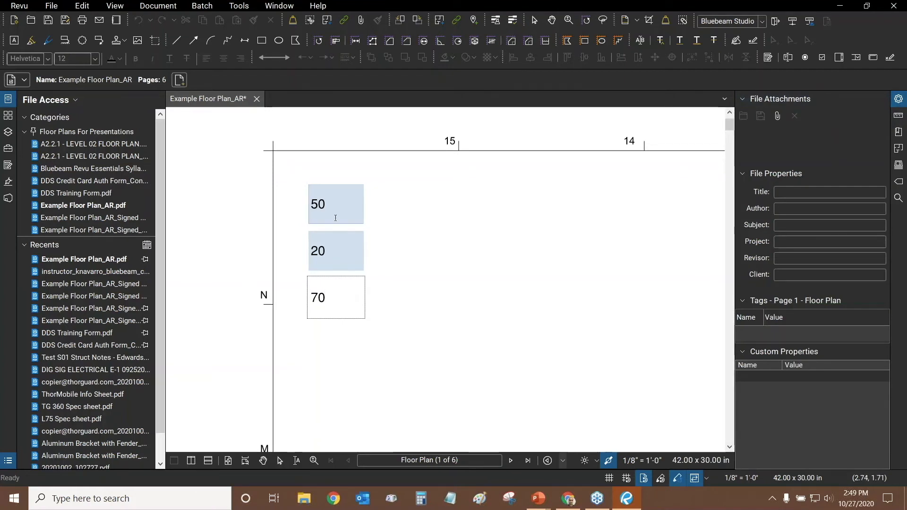
{"action": "key", "text": "Escape"}
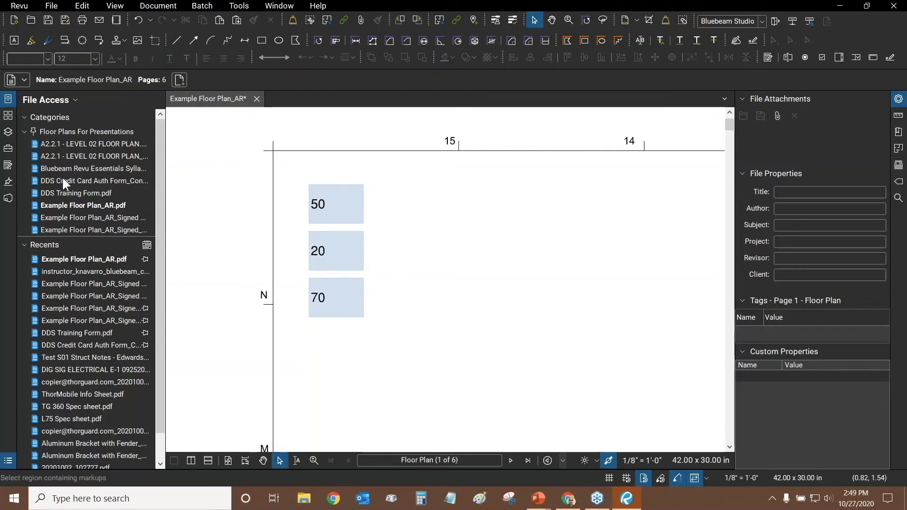
{"action": "left_click", "coordinate": [9, 167]}
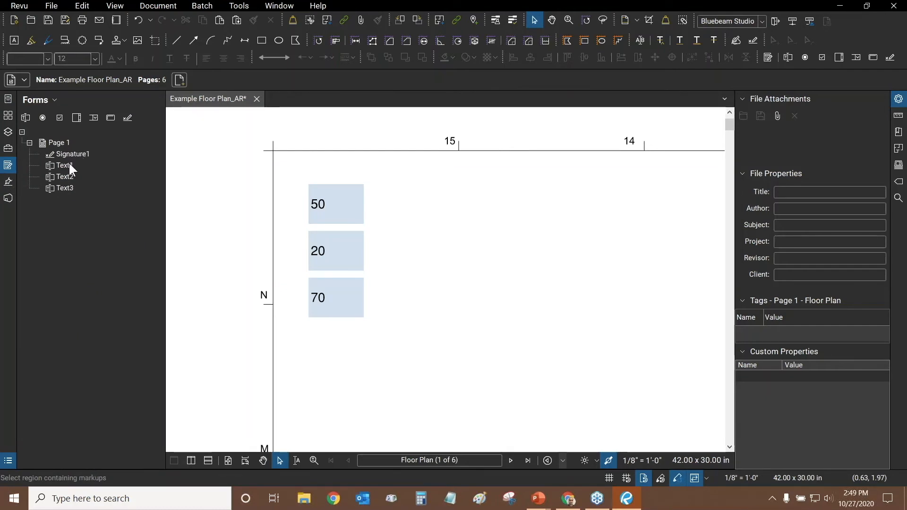
With the Text Field tool active, examine the signature field above the Bluebeam logo and the properties of the uppermost number field
{"action": "left_click", "coordinate": [24, 116]}
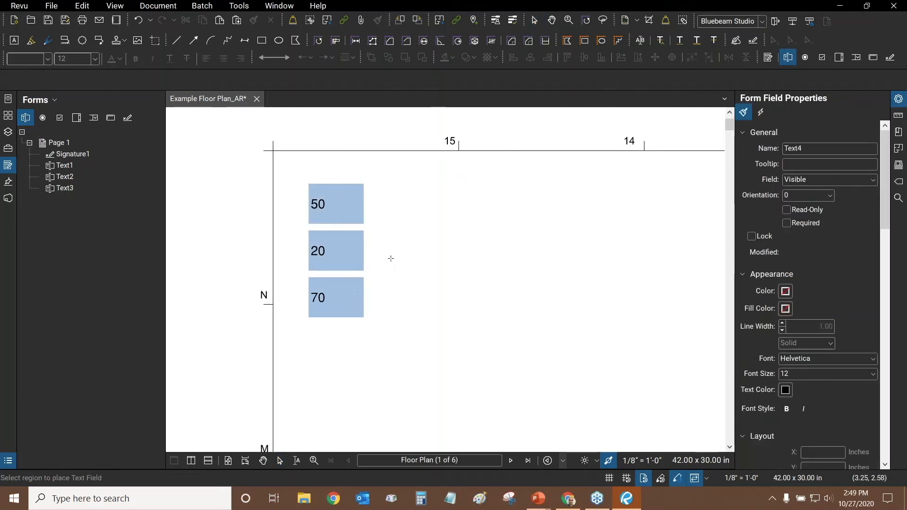
{"action": "scroll", "coordinate": [399, 260], "scroll_direction": "down", "scroll_amount": 7}
{"action": "left_click_drag", "start_coordinate": [429, 425], "coordinate": [412, 267]}
{"action": "scroll", "coordinate": [411, 378], "scroll_direction": "up", "scroll_amount": 3}
{"action": "left_click_drag", "start_coordinate": [411, 378], "coordinate": [406, 252]}
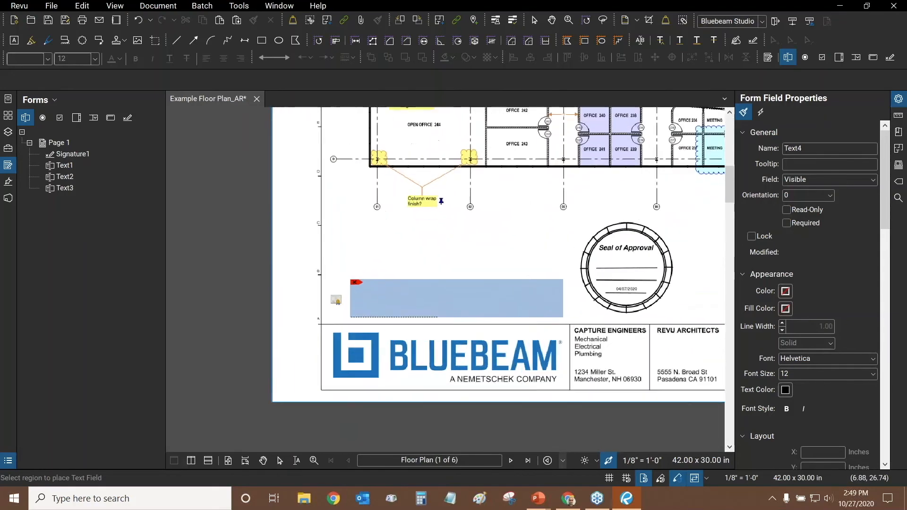
{"action": "left_click_drag", "start_coordinate": [368, 199], "coordinate": [350, 403]}
{"action": "scroll", "coordinate": [350, 403], "scroll_direction": "down", "scroll_amount": 5}
{"action": "scroll", "coordinate": [366, 270], "scroll_direction": "up", "scroll_amount": 8}
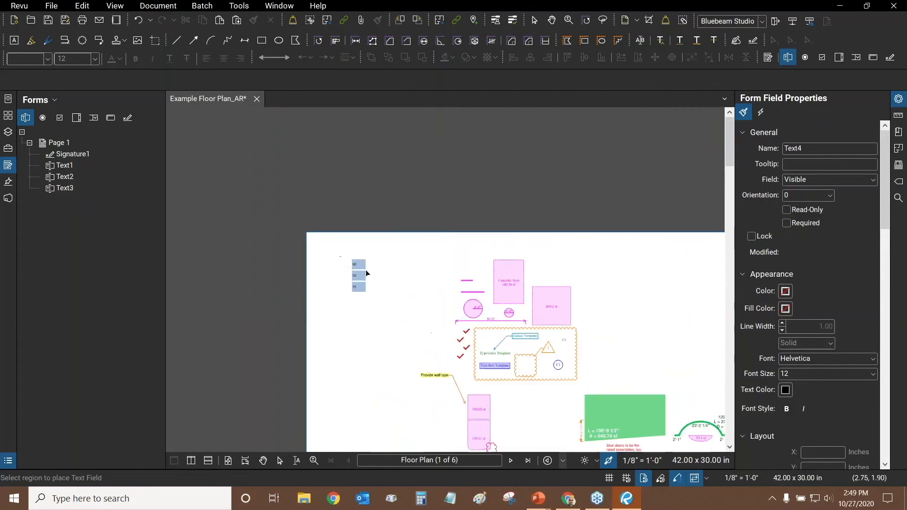
{"action": "scroll", "coordinate": [404, 274], "scroll_direction": "up", "scroll_amount": 3}
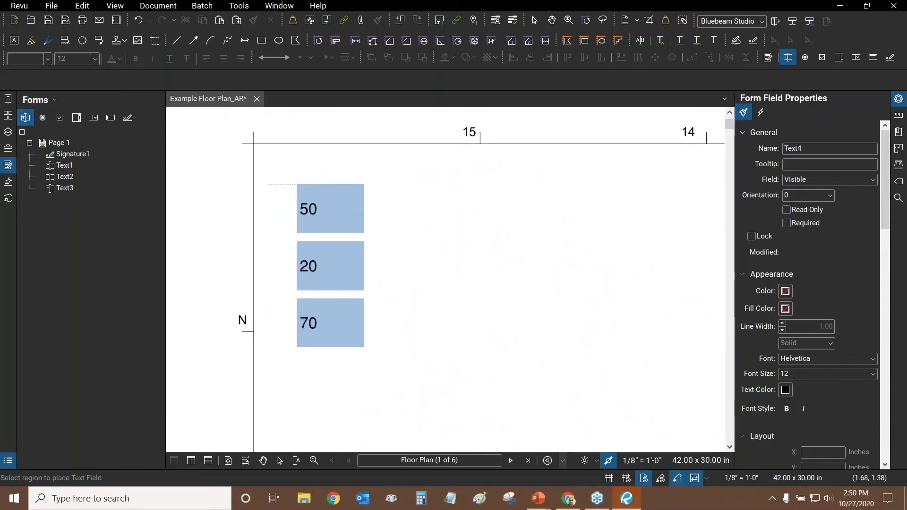
{"action": "left_click", "coordinate": [337, 222]}
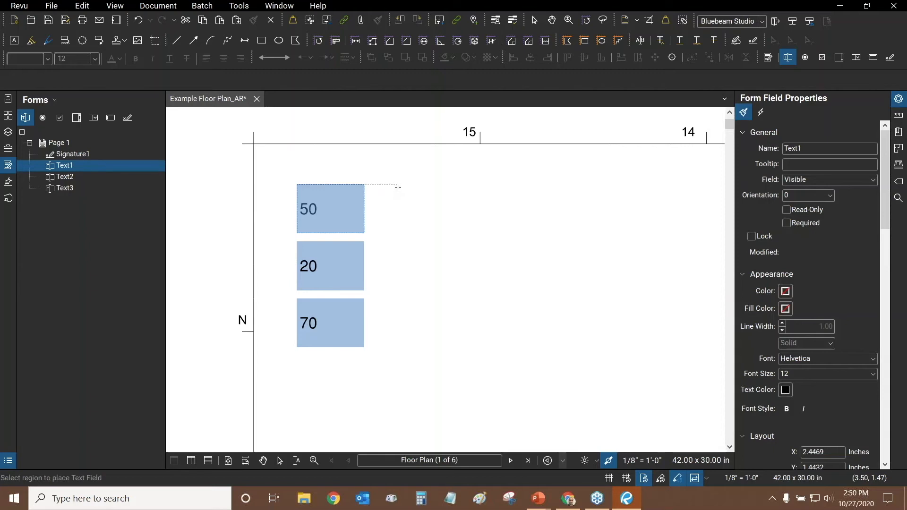
{"action": "key", "text": "Escape"}
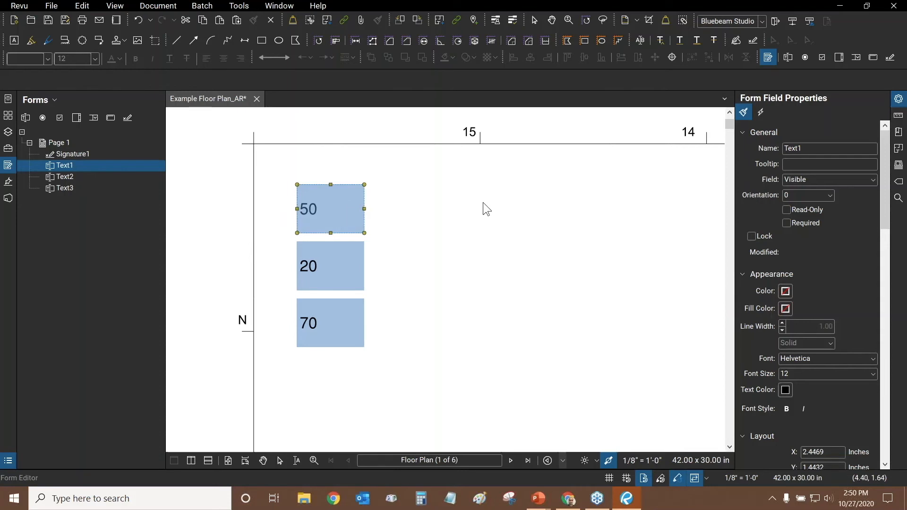
{"action": "key", "text": "Escape"}
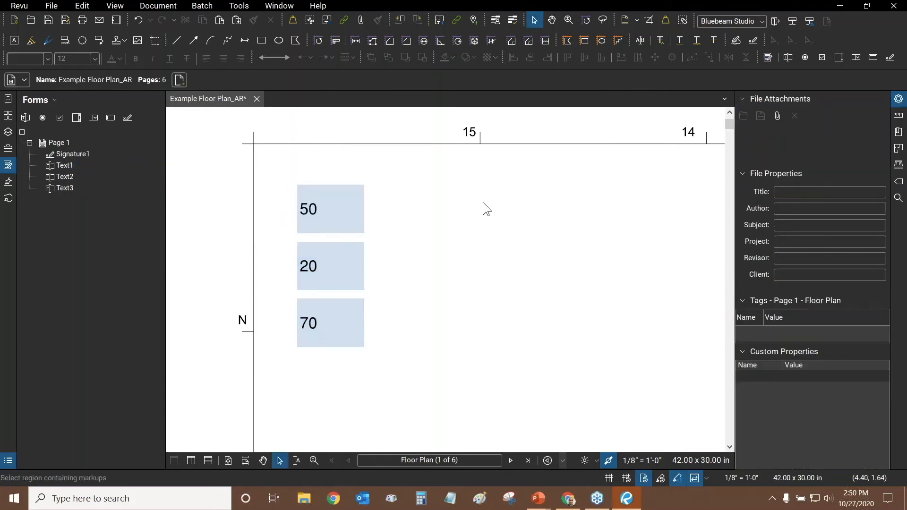
Select the Text1 form field for editing to examine its field properties
{"action": "left_click", "coordinate": [345, 220]}
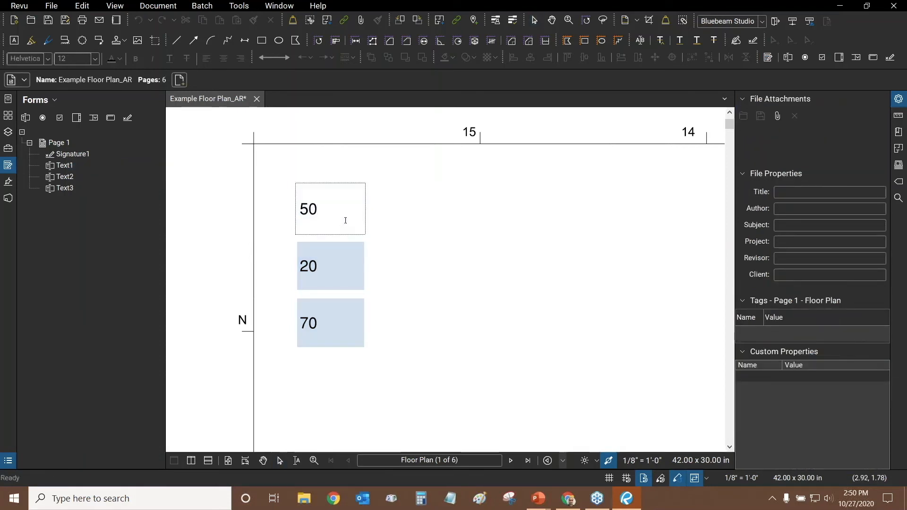
{"action": "left_click", "coordinate": [67, 165]}
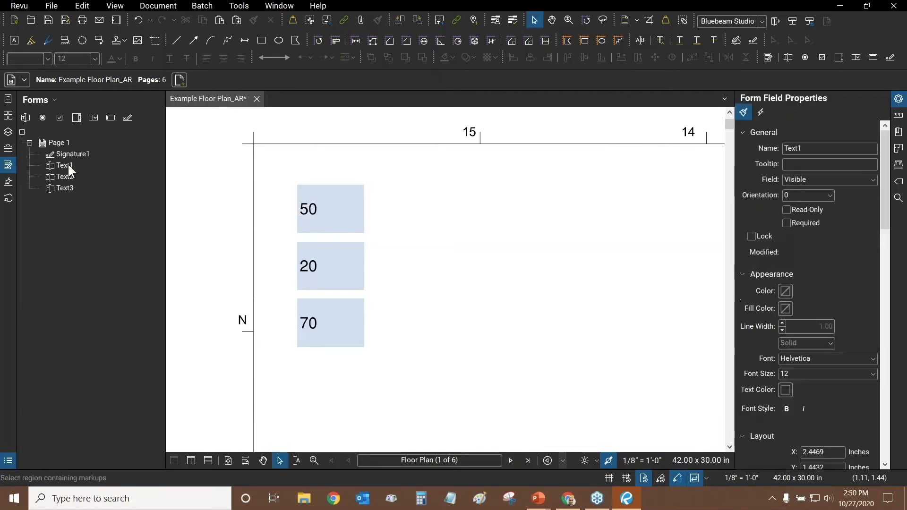
{"action": "left_click", "coordinate": [67, 164]}
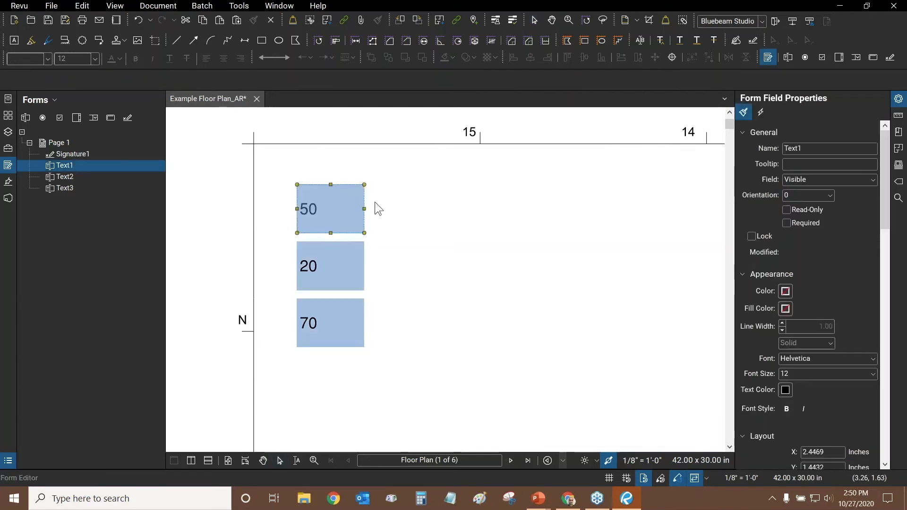
Examine the Text3 form field's calculation type and the available calculation operations, keeping the current choices
{"action": "left_click", "coordinate": [66, 189]}
{"action": "left_click_drag", "start_coordinate": [886, 146], "coordinate": [896, 101]}
{"action": "left_click_drag", "start_coordinate": [882, 139], "coordinate": [881, 381]}
{"action": "left_click", "coordinate": [808, 254]}
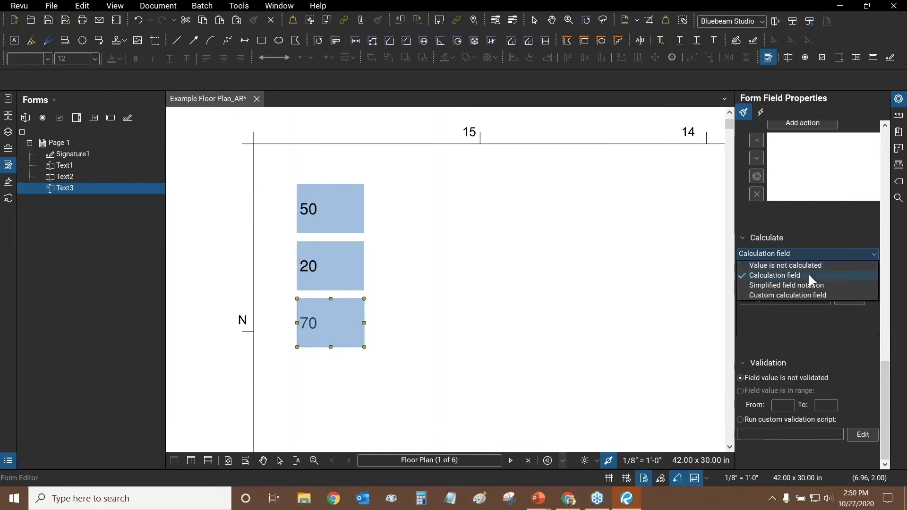
{"action": "left_click", "coordinate": [787, 254]}
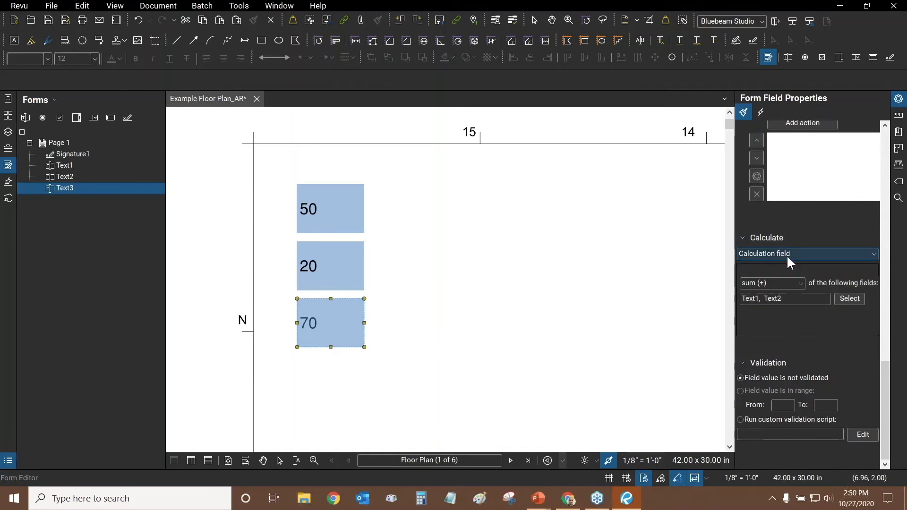
{"action": "left_click", "coordinate": [800, 285]}
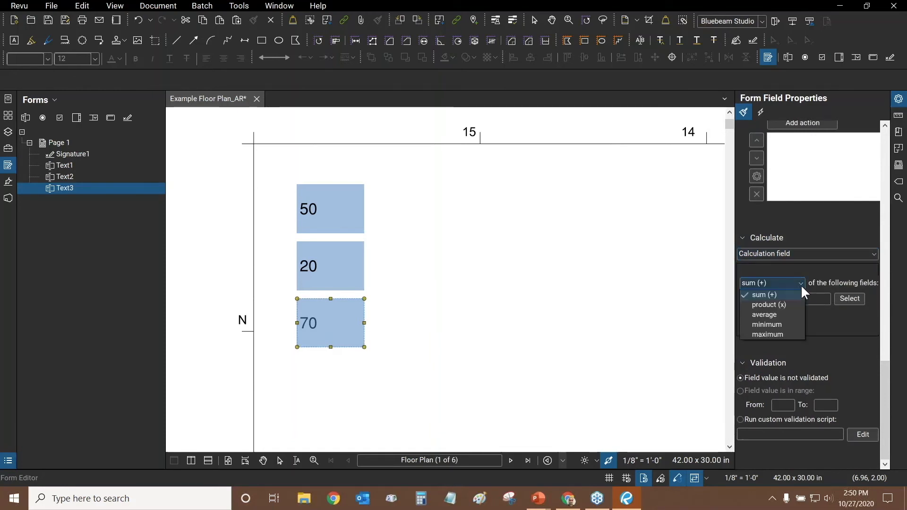
{"action": "left_click", "coordinate": [802, 264]}
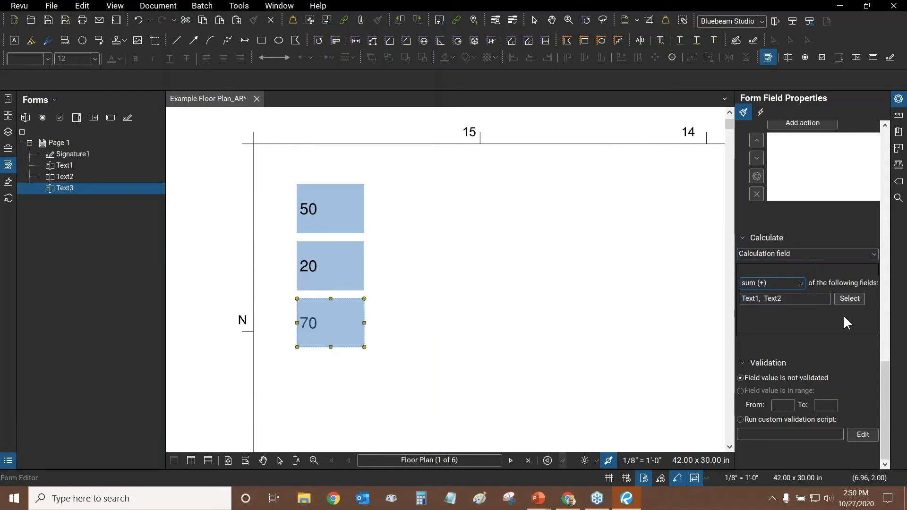
Review which form fields feed the Text3 calculation and look through its remaining properties without changing them
{"action": "left_click", "coordinate": [849, 299]}
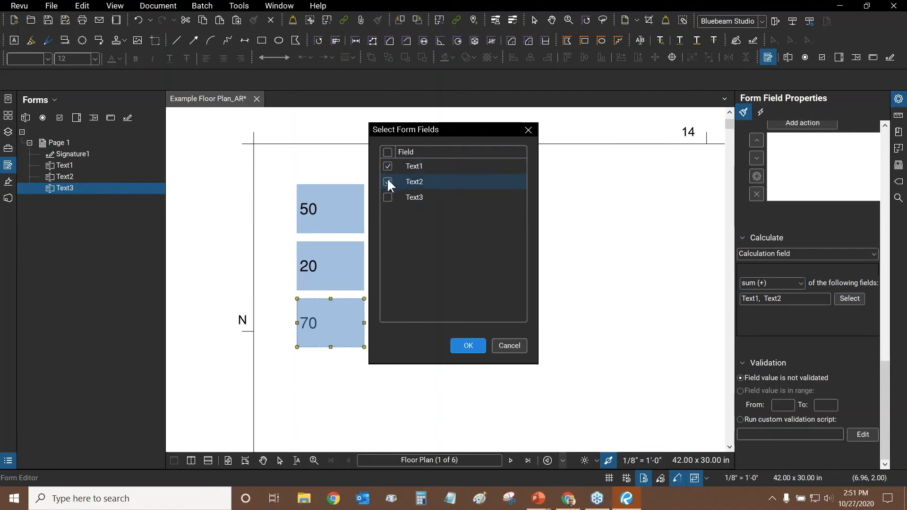
{"action": "left_click", "coordinate": [509, 345]}
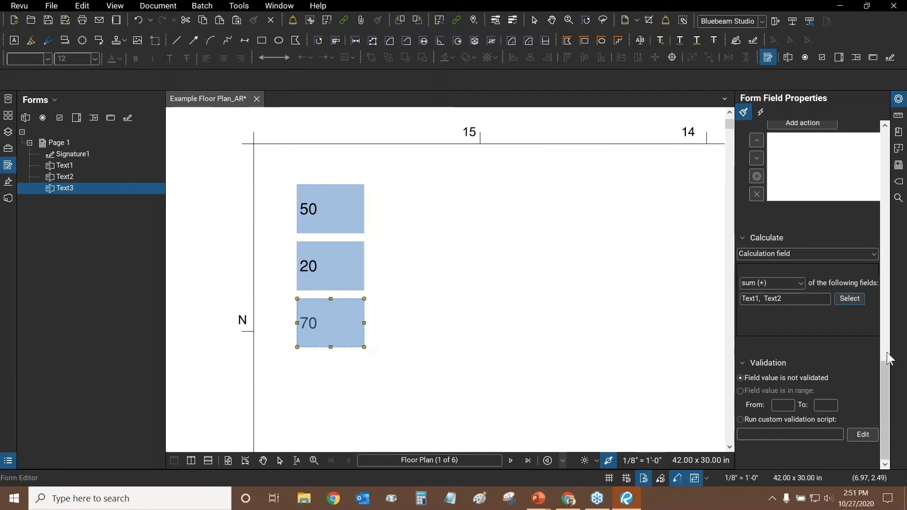
{"action": "left_click_drag", "start_coordinate": [884, 371], "coordinate": [874, 132]}
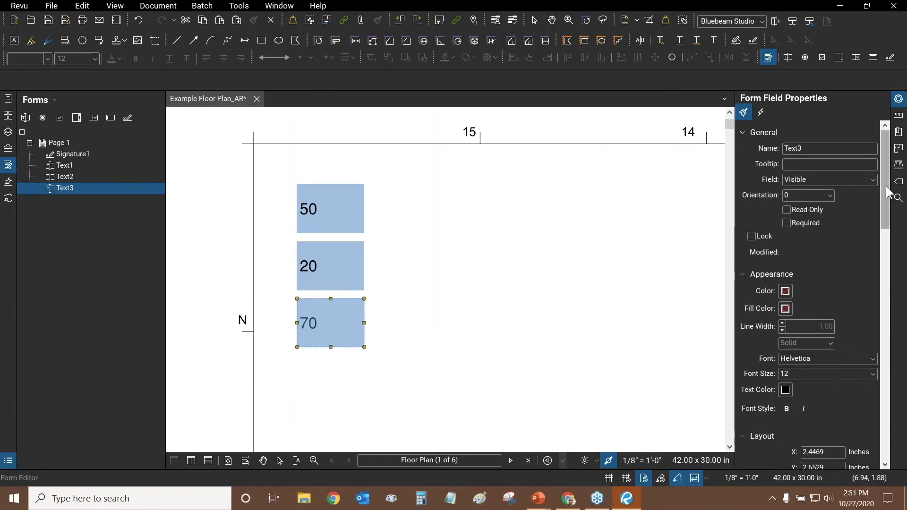
{"action": "scroll", "coordinate": [891, 243], "scroll_direction": "down", "scroll_amount": 10}
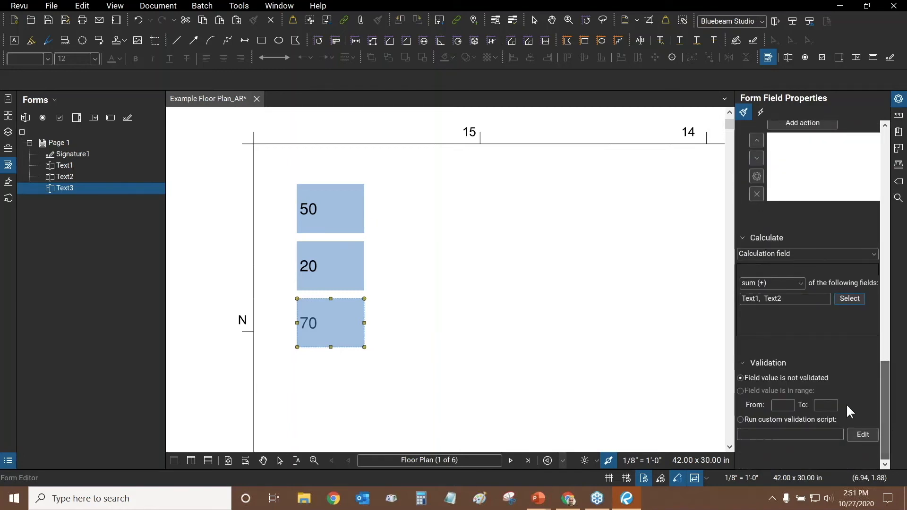
Leave form editing and set the value of the uppermost number field, Text1, to 25
{"action": "left_click_drag", "start_coordinate": [430, 271], "coordinate": [407, 258]}
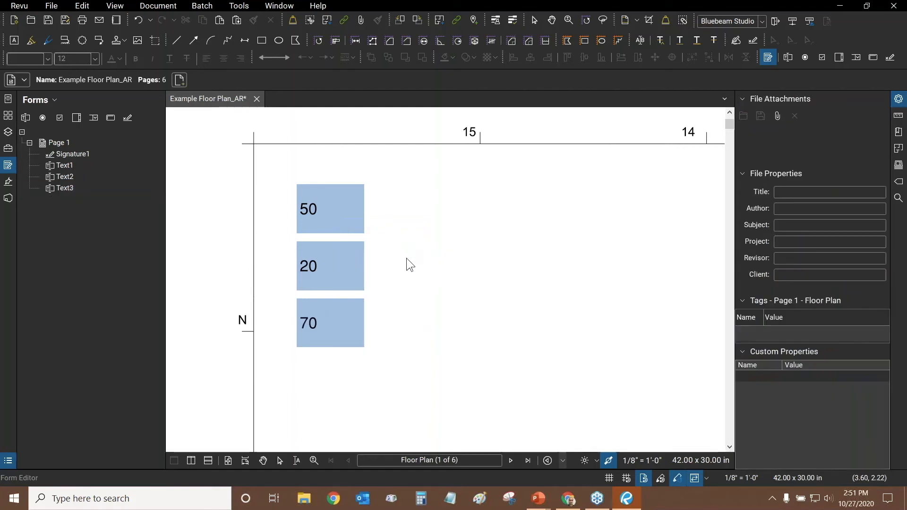
{"action": "key", "text": "Escape"}
{"action": "left_click", "coordinate": [338, 210]}
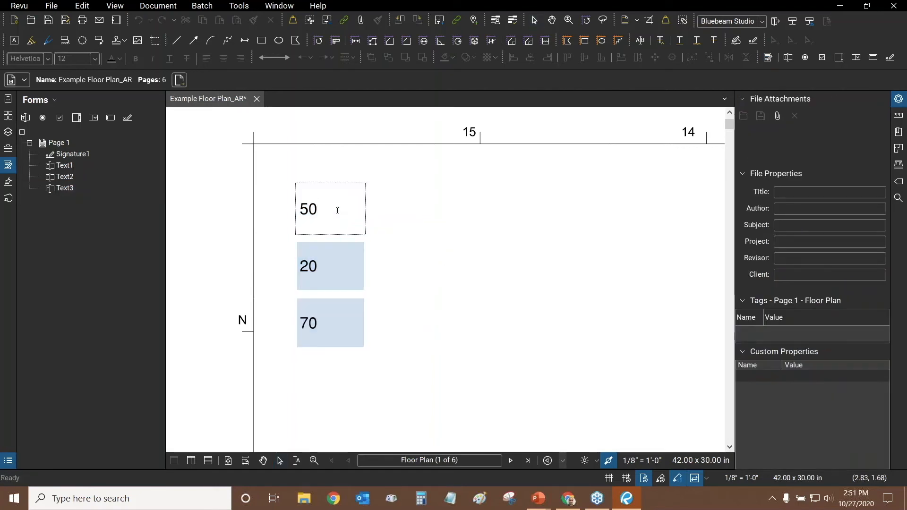
{"action": "key", "text": "BackSpace"}
{"action": "key", "text": "BackSpace"}
{"action": "type", "text": "25"}
{"action": "left_click", "coordinate": [490, 261]}
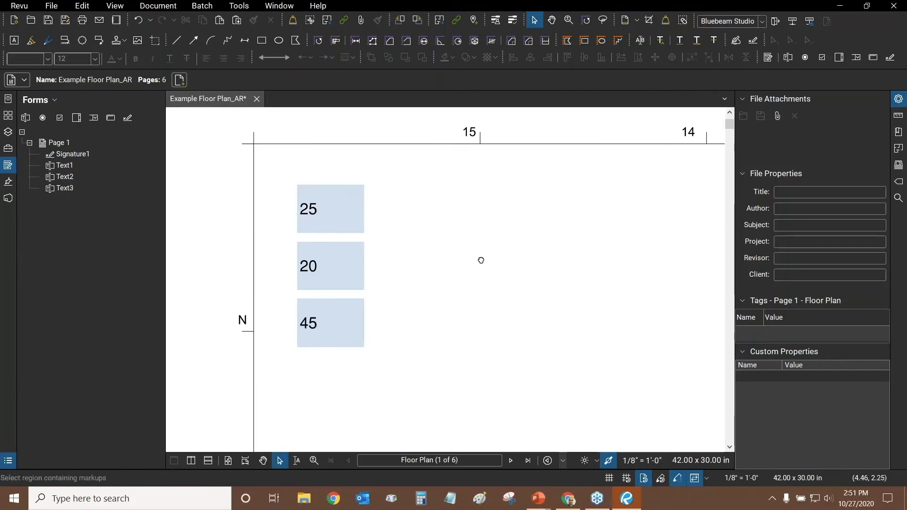
Fit the whole floor plan page in view and hide the document properties
{"action": "scroll", "coordinate": [424, 252], "scroll_direction": "down", "scroll_amount": 2}
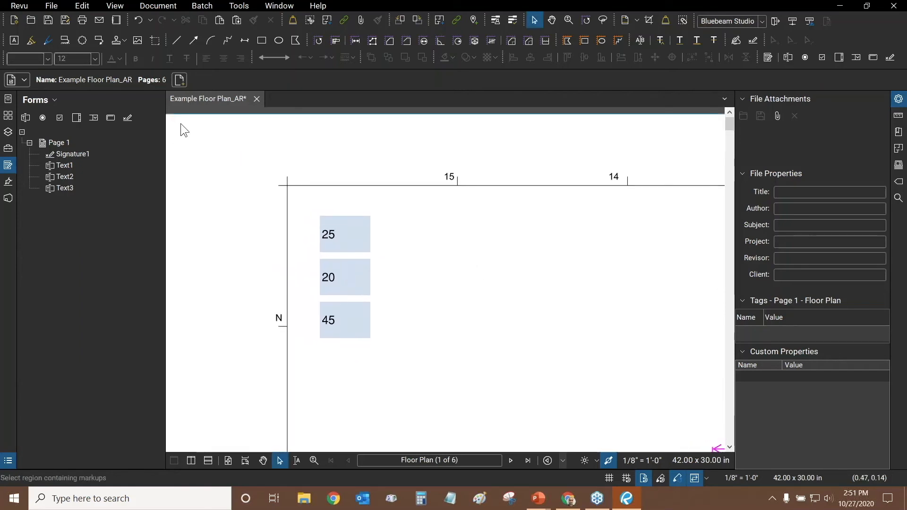
{"action": "key", "text": "ctrl+0"}
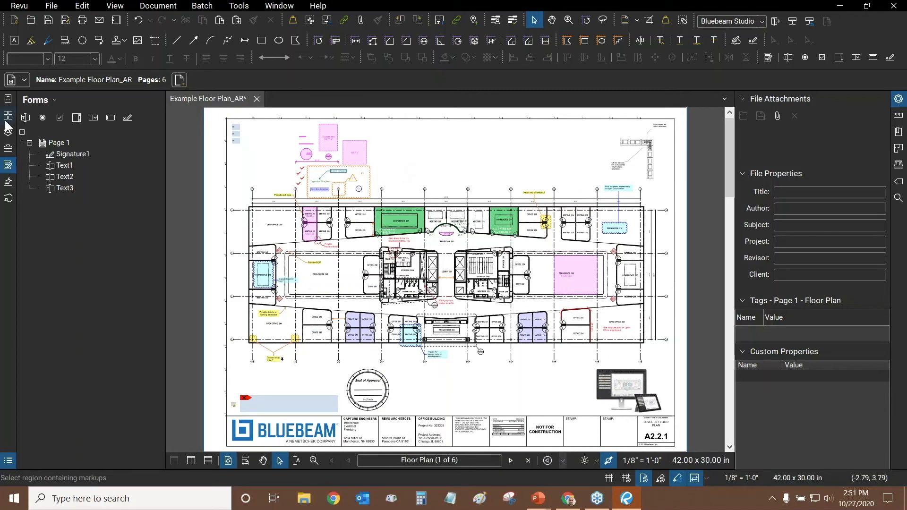
{"action": "double_click", "coordinate": [736, 146]}
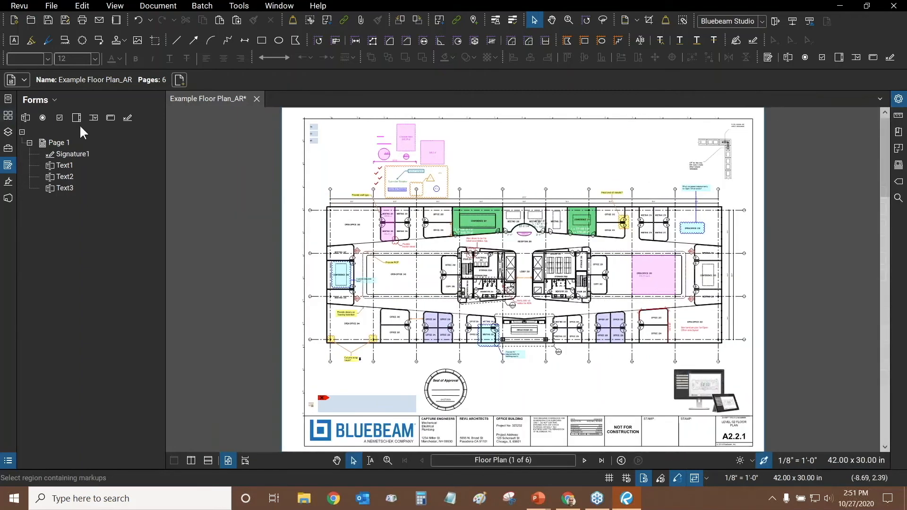
Go to page 6, the credit card charge authorization form, through the page thumbnails, and hide the thumbnails to enlarge the page
{"action": "left_click", "coordinate": [7, 100]}
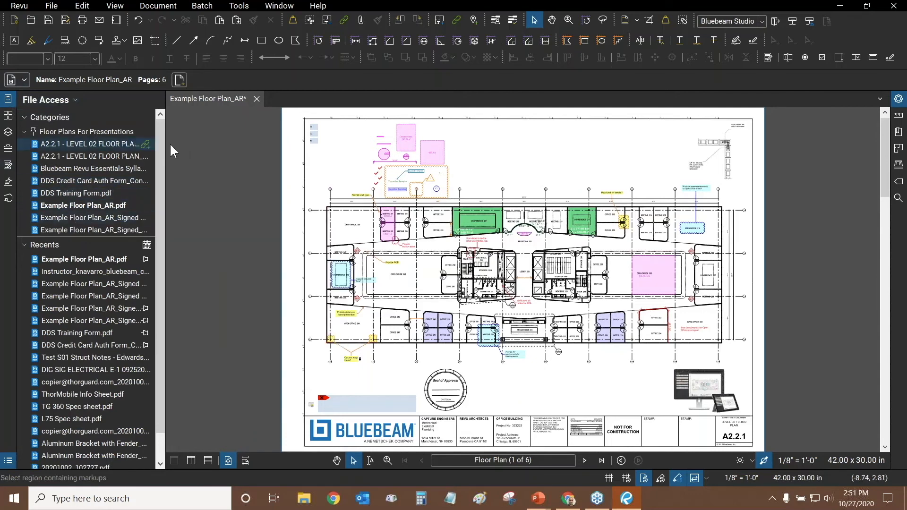
{"action": "left_click", "coordinate": [8, 116]}
{"action": "left_click", "coordinate": [122, 310]}
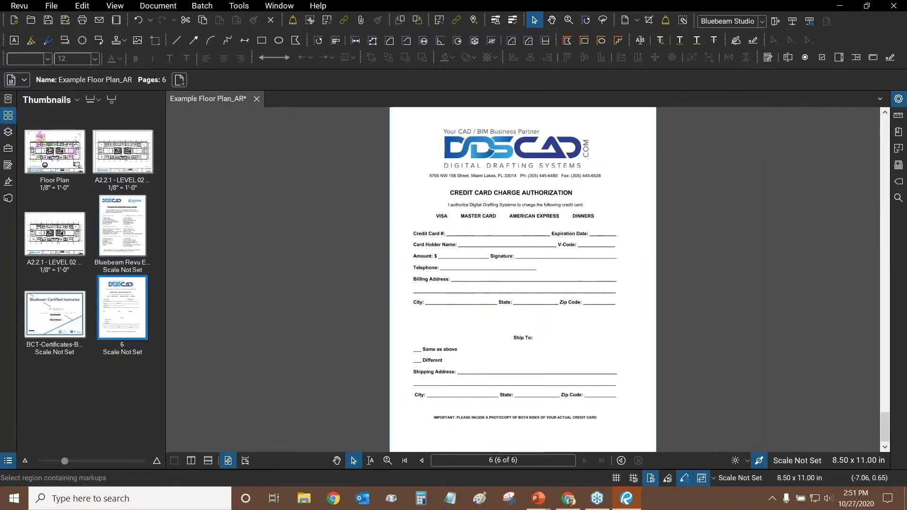
{"action": "double_click", "coordinate": [165, 128]}
{"action": "scroll", "coordinate": [448, 191], "scroll_direction": "up", "scroll_amount": 5}
{"action": "left_click_drag", "start_coordinate": [436, 152], "coordinate": [444, 224]}
{"action": "scroll", "coordinate": [445, 168], "scroll_direction": "up", "scroll_amount": 1}
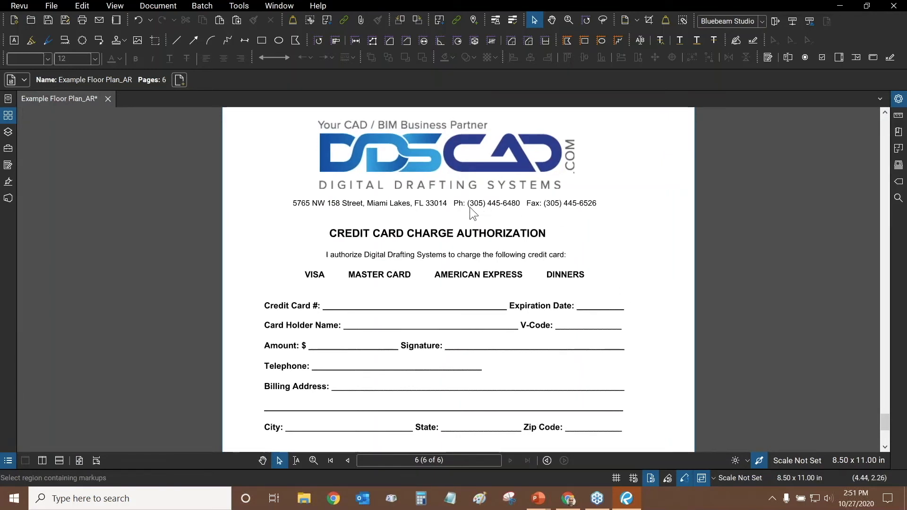
{"action": "left_click_drag", "start_coordinate": [581, 280], "coordinate": [574, 269]}
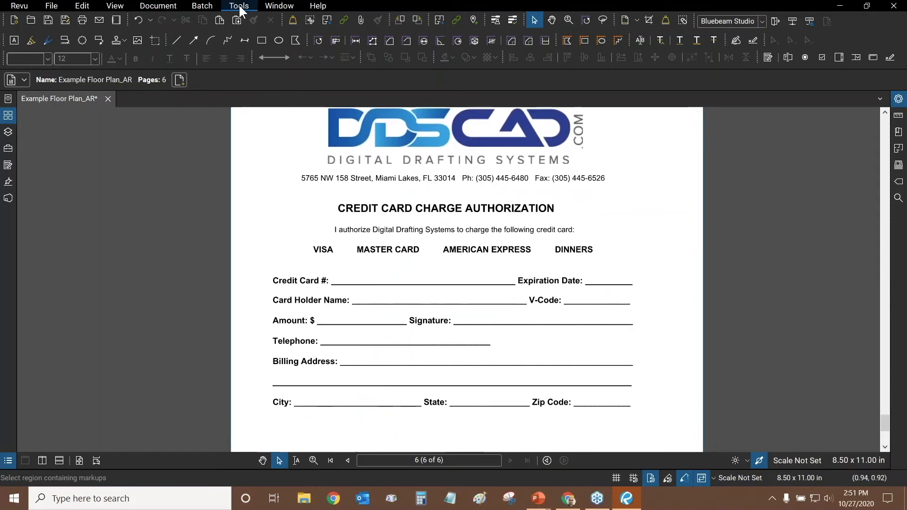
Automatically create form fields for the document, check them on the credit card authorization form, and leave form editing
{"action": "left_click", "coordinate": [239, 5]}
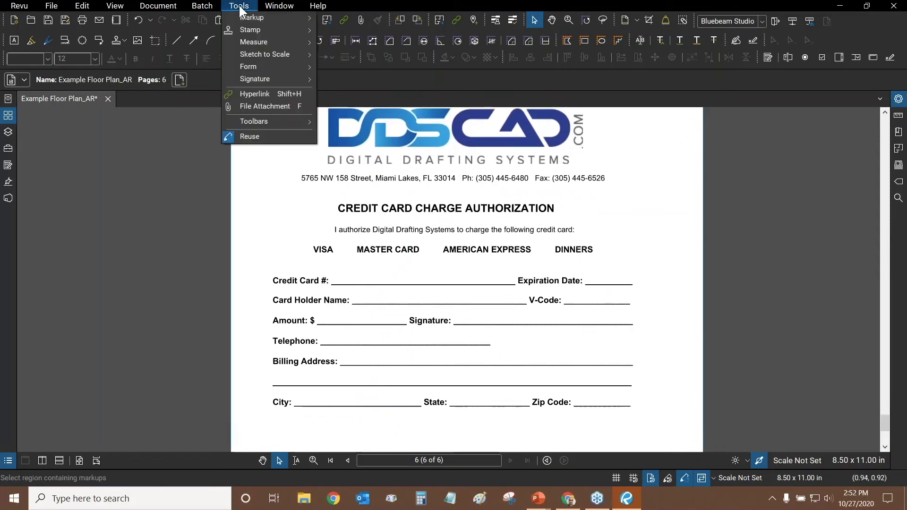
{"action": "left_click", "coordinate": [257, 66]}
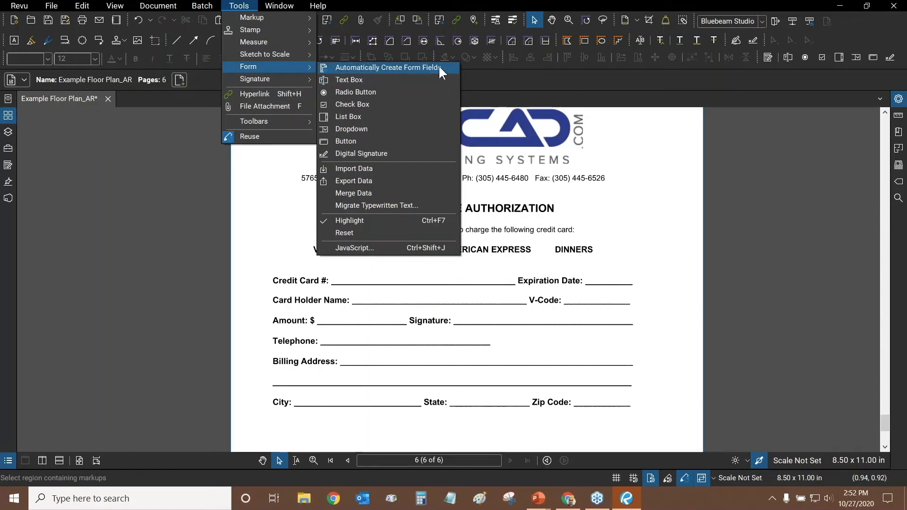
{"action": "left_click", "coordinate": [356, 70]}
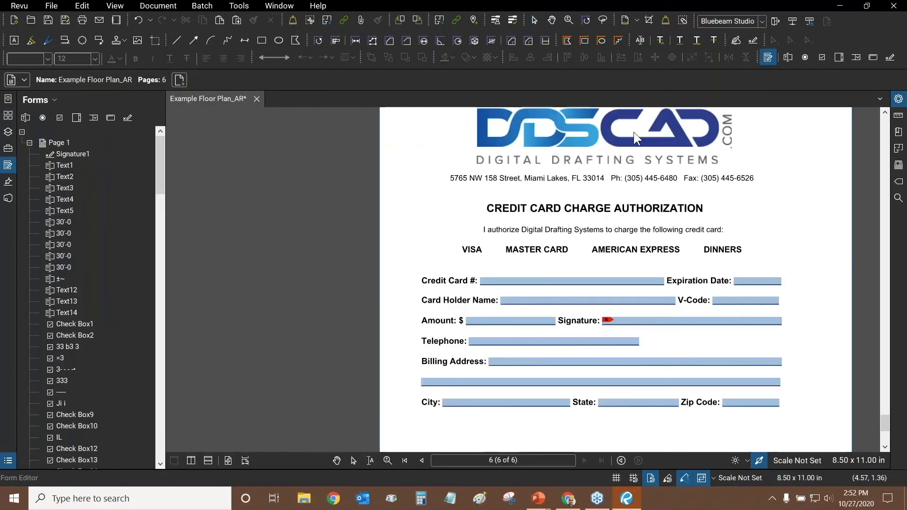
{"action": "scroll", "coordinate": [634, 132], "scroll_direction": "down", "scroll_amount": 6}
{"action": "left_click_drag", "start_coordinate": [367, 192], "coordinate": [299, 143]}
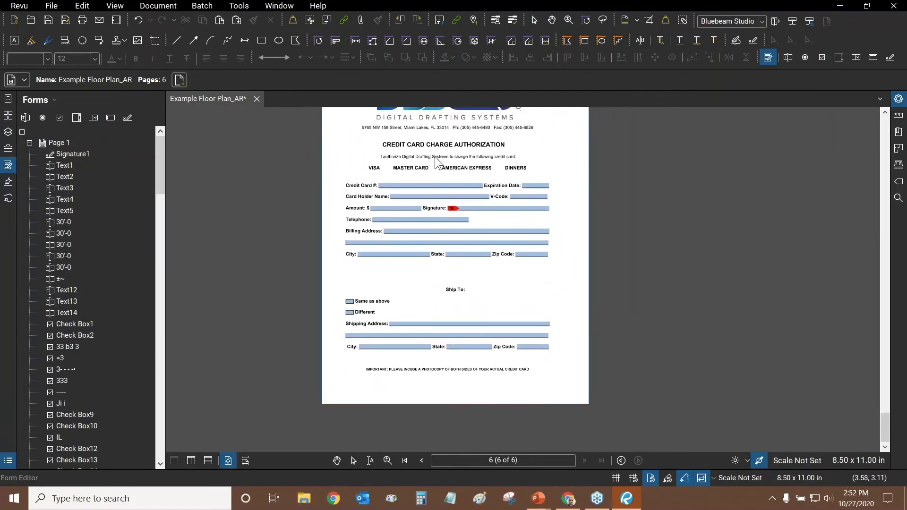
{"action": "scroll", "coordinate": [465, 153], "scroll_direction": "up", "scroll_amount": 4}
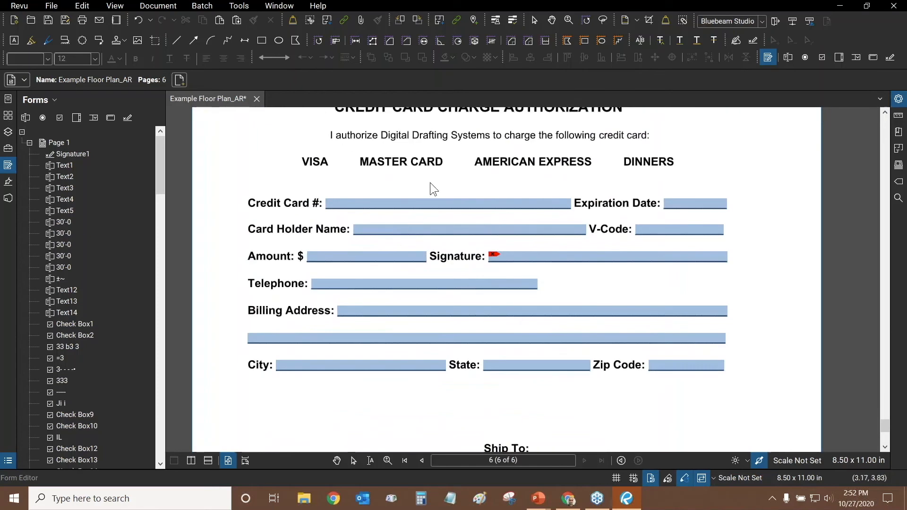
{"action": "scroll", "coordinate": [438, 238], "scroll_direction": "up", "scroll_amount": 2}
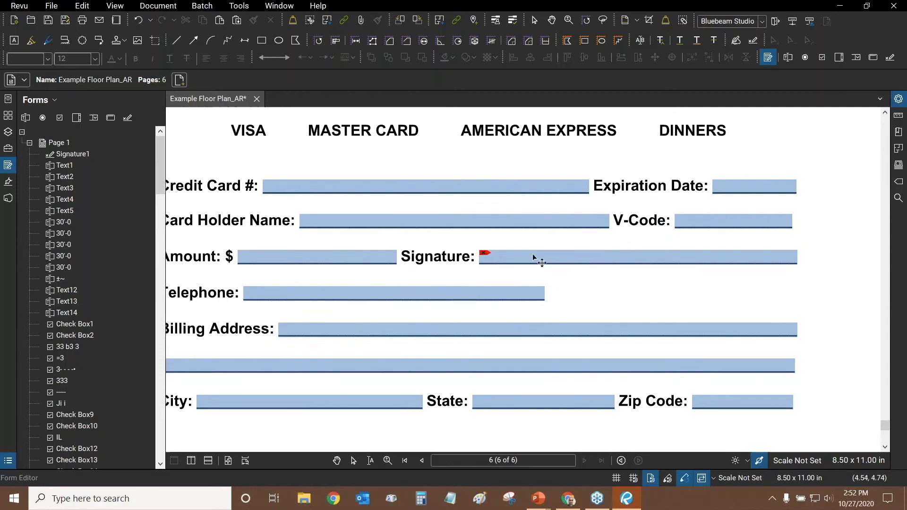
{"action": "key", "text": "Escape"}
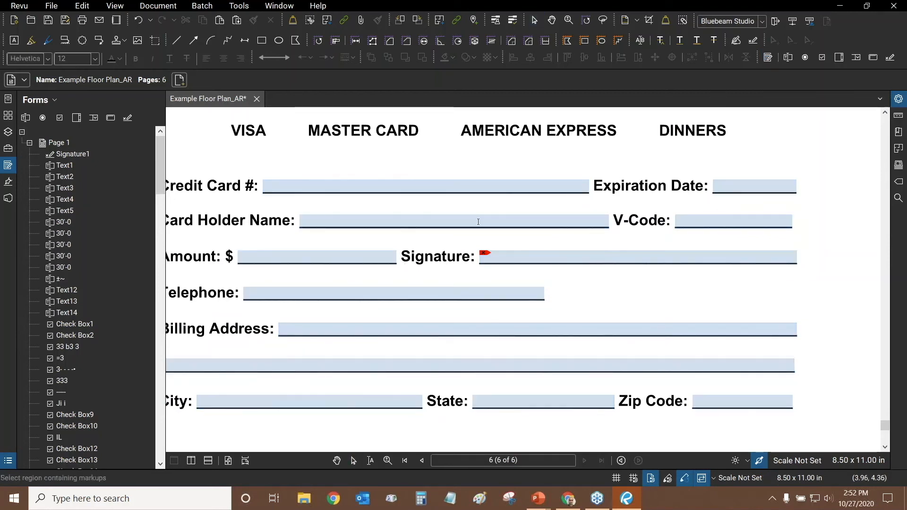
Fill the Card Holder Name field with "type data", and open the Signature field's signing dialog without signing
{"action": "left_click", "coordinate": [478, 221]}
{"action": "type", "text": "type data"}
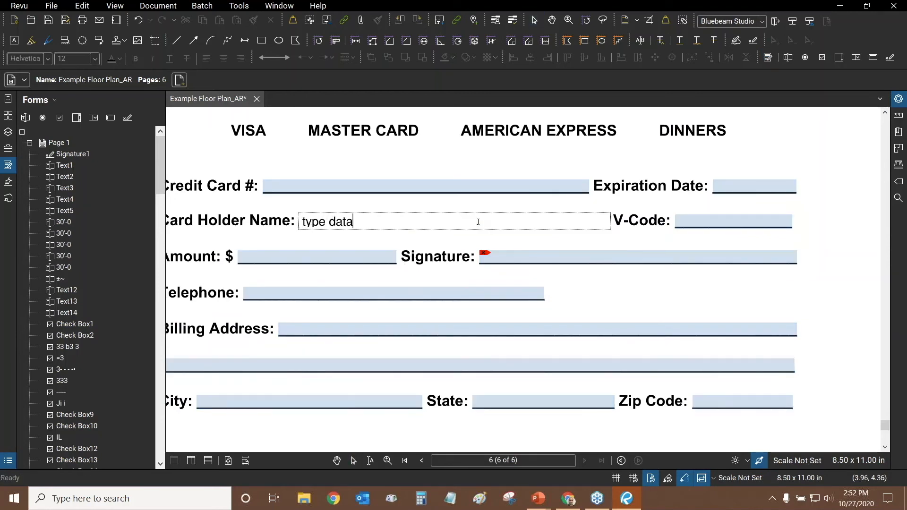
{"action": "left_click", "coordinate": [529, 244]}
{"action": "left_click", "coordinate": [529, 253]}
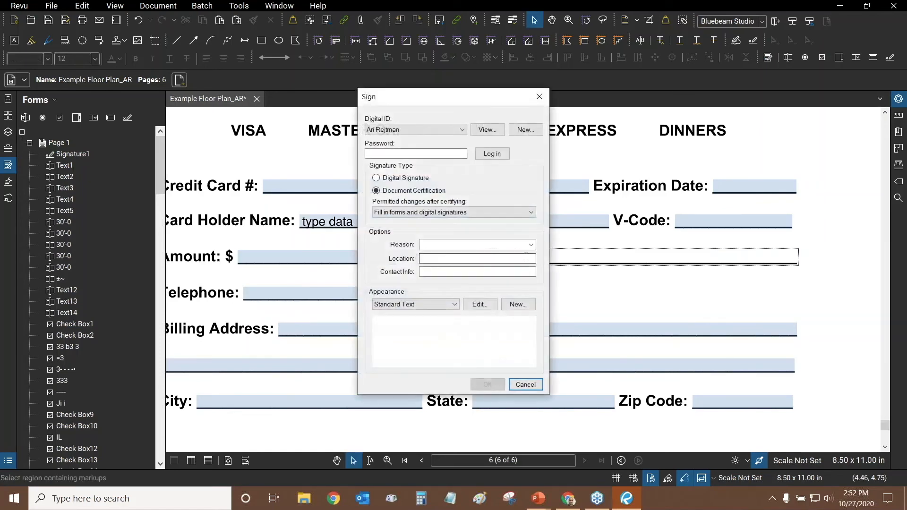
{"action": "left_click", "coordinate": [531, 385]}
Try out the Same as above and Different check boxes in the Ship To section
{"action": "left_click_drag", "start_coordinate": [530, 370], "coordinate": [537, 233]}
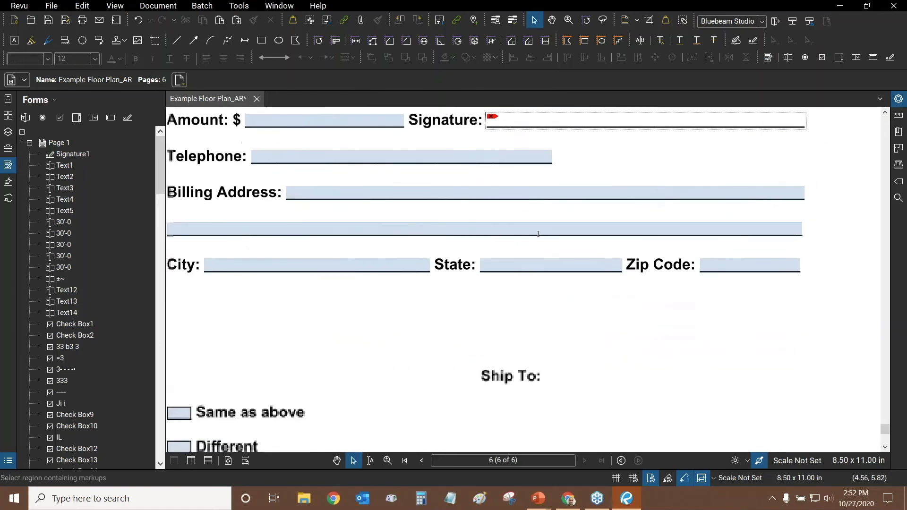
{"action": "scroll", "coordinate": [537, 233], "scroll_direction": "down", "scroll_amount": 4}
{"action": "scroll", "coordinate": [344, 328], "scroll_direction": "up", "scroll_amount": 4}
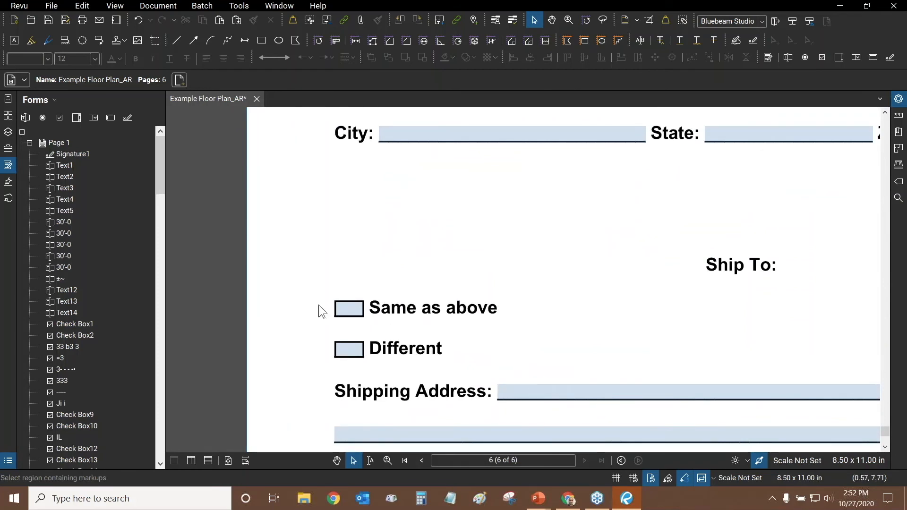
{"action": "left_click", "coordinate": [345, 349]}
{"action": "left_click", "coordinate": [346, 319]}
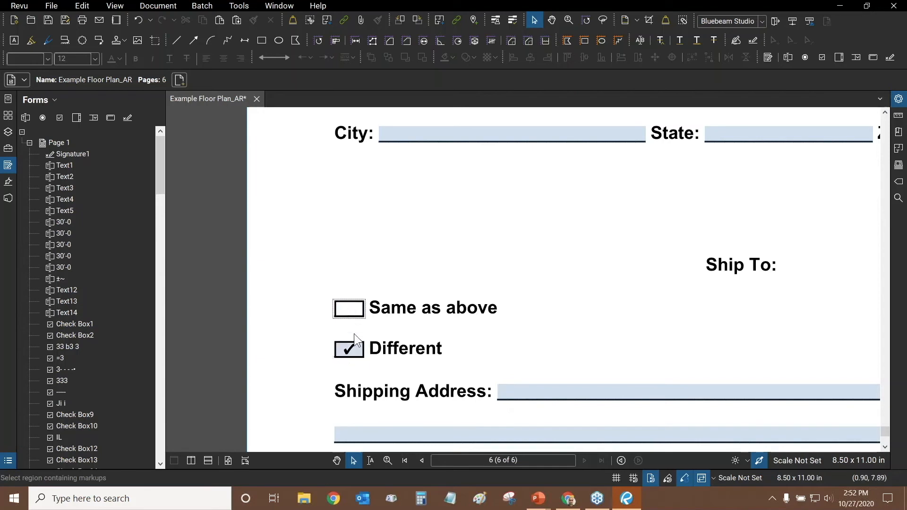
{"action": "scroll", "coordinate": [364, 331], "scroll_direction": "down", "scroll_amount": 5}
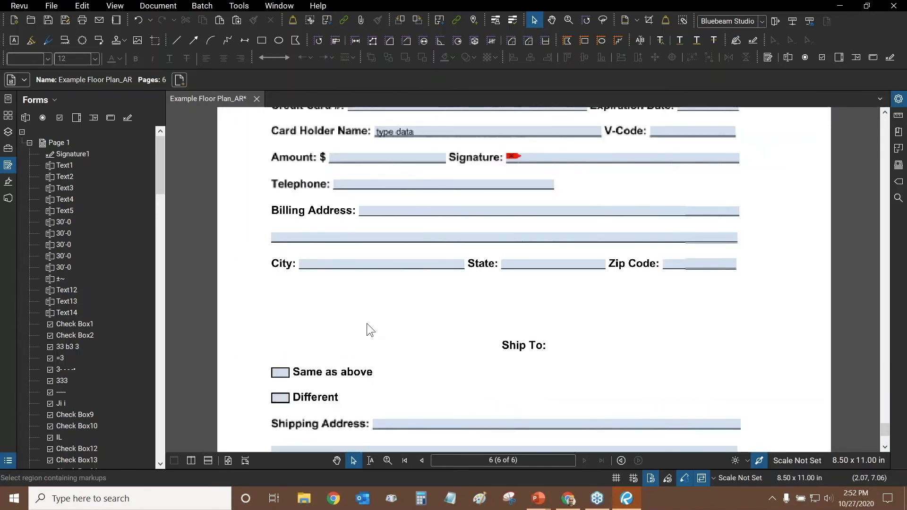
Clear the sample text from the Card Holder Name field
{"action": "left_click", "coordinate": [415, 209]}
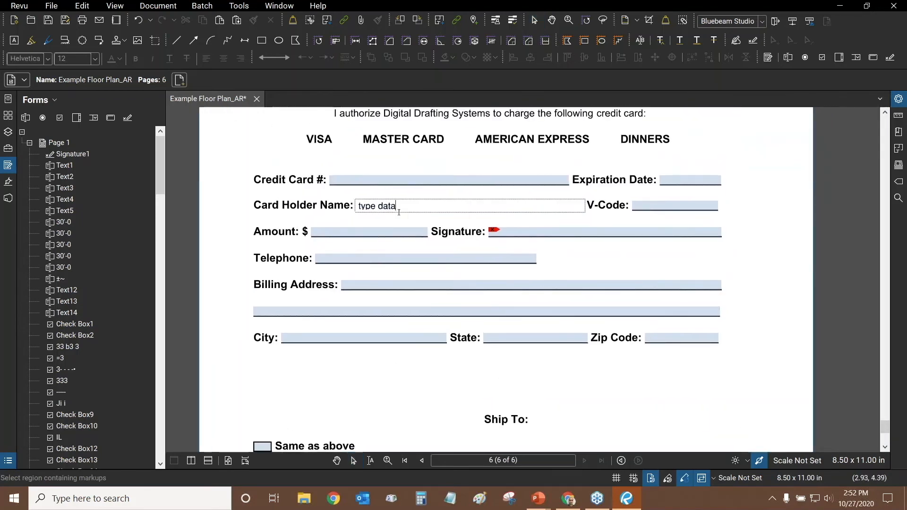
{"action": "key", "text": "ctrl+a"}
{"action": "key", "text": "Delete"}
{"action": "key", "text": "Escape"}
Start editing the PDF's text content on the authorization form page with Edit Text
{"action": "scroll", "coordinate": [233, 243], "scroll_direction": "up", "scroll_amount": 1}
{"action": "scroll", "coordinate": [233, 243], "scroll_direction": "up", "scroll_amount": 3}
{"action": "left_click_drag", "start_coordinate": [433, 286], "coordinate": [442, 276]}
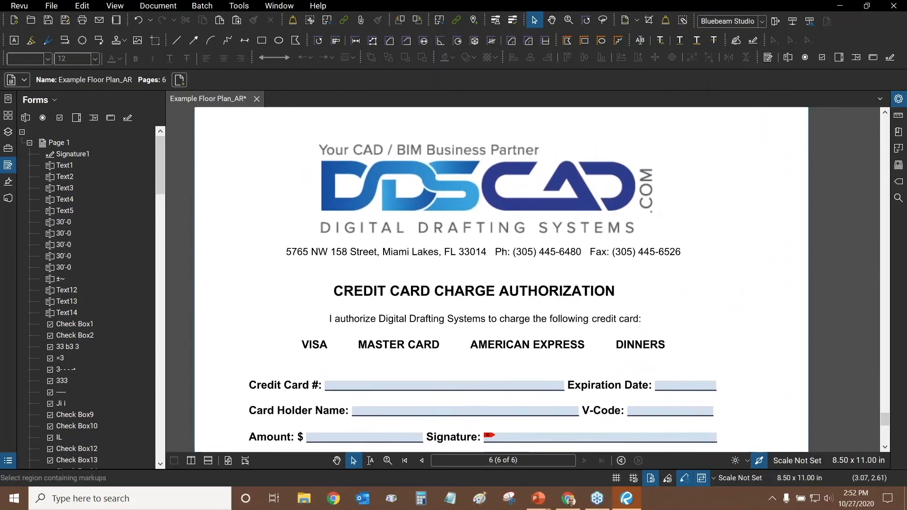
{"action": "left_click_drag", "start_coordinate": [474, 279], "coordinate": [431, 257]}
{"action": "scroll", "coordinate": [425, 264], "scroll_direction": "up", "scroll_amount": 2}
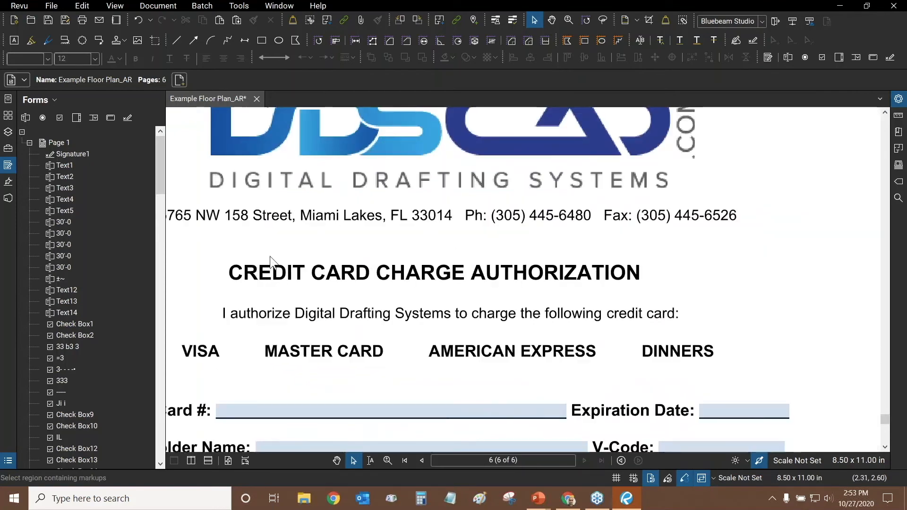
{"action": "left_click_drag", "start_coordinate": [270, 251], "coordinate": [297, 229]}
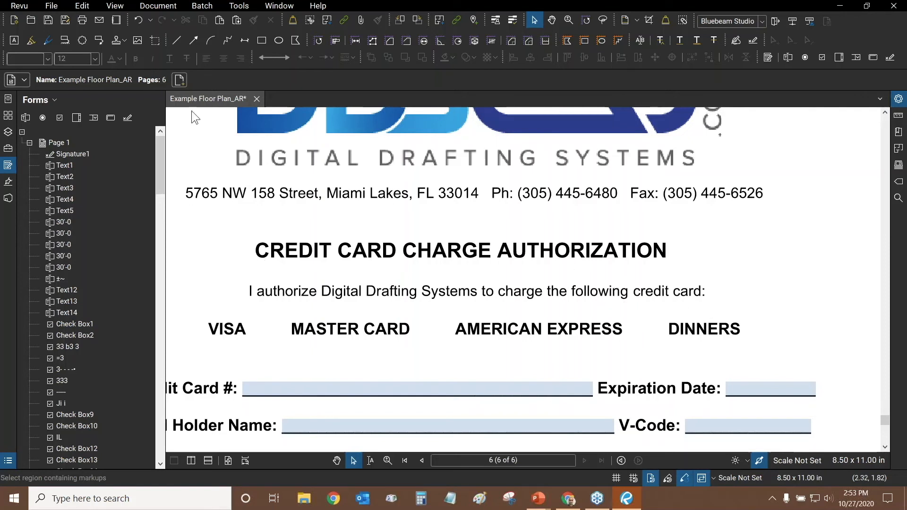
{"action": "left_click", "coordinate": [86, 5]}
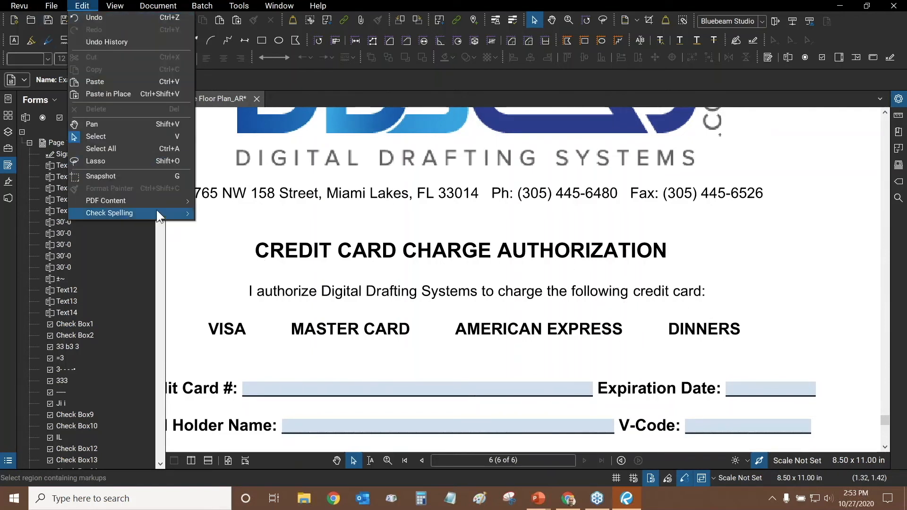
{"action": "mouse_move", "coordinate": [135, 201]}
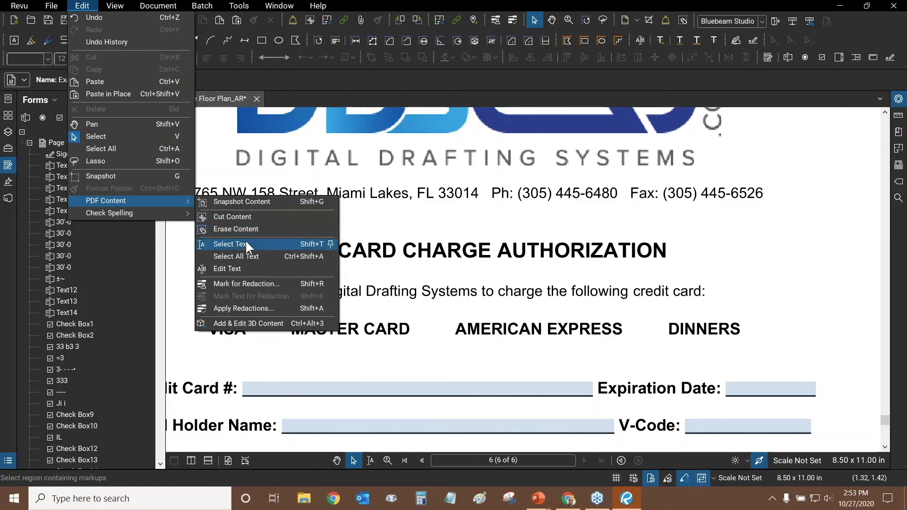
{"action": "left_click", "coordinate": [247, 269]}
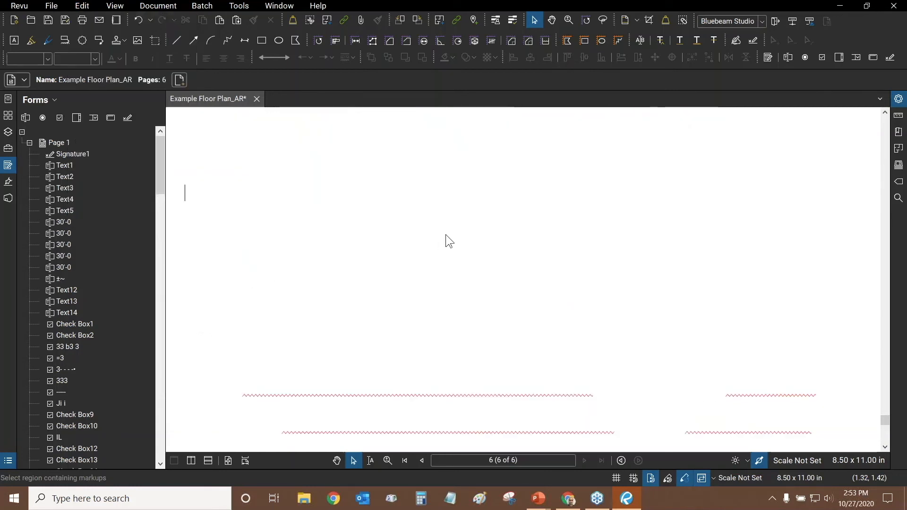
Replace the word CREDIT with DEBIT in the CREDIT CARD CHARGE AUTHORIZATION heading
{"action": "scroll", "coordinate": [279, 200], "scroll_direction": "down", "scroll_amount": 2}
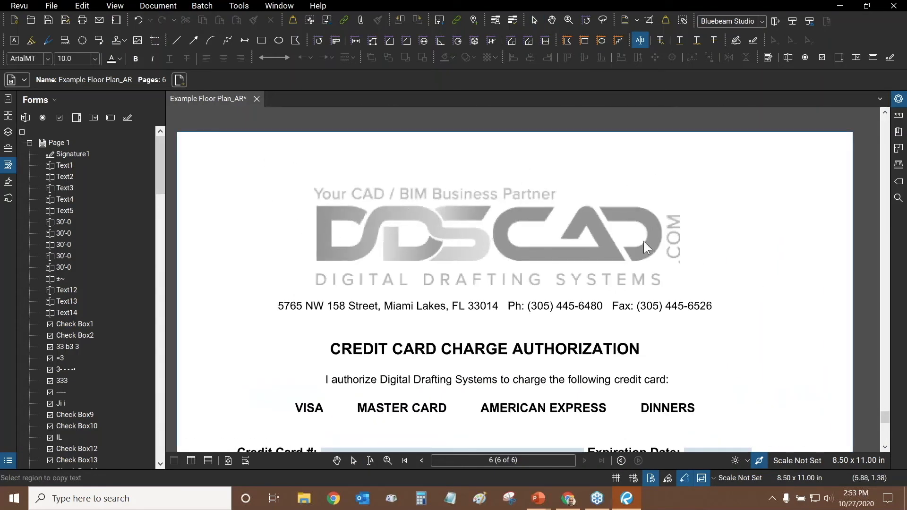
{"action": "scroll", "coordinate": [263, 335], "scroll_direction": "up", "scroll_amount": 2}
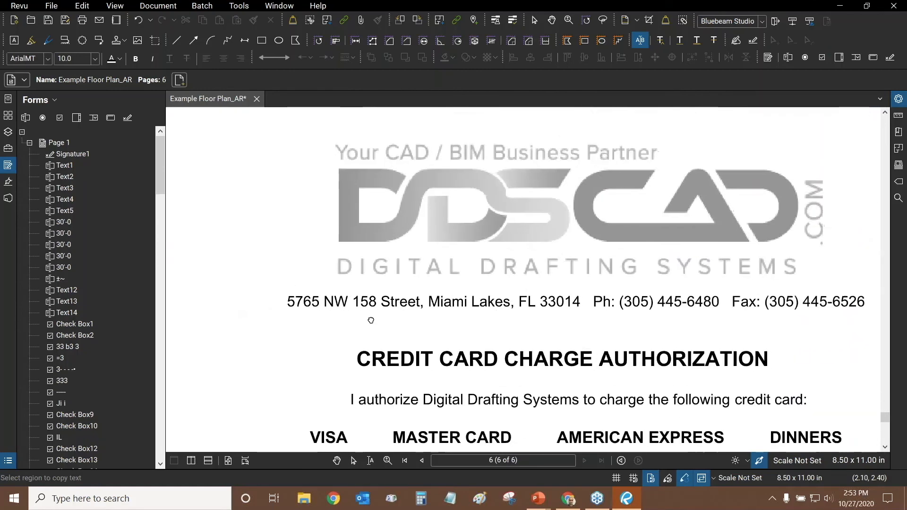
{"action": "scroll", "coordinate": [307, 219], "scroll_direction": "down", "scroll_amount": 2}
{"action": "scroll", "coordinate": [308, 219], "scroll_direction": "down", "scroll_amount": 2}
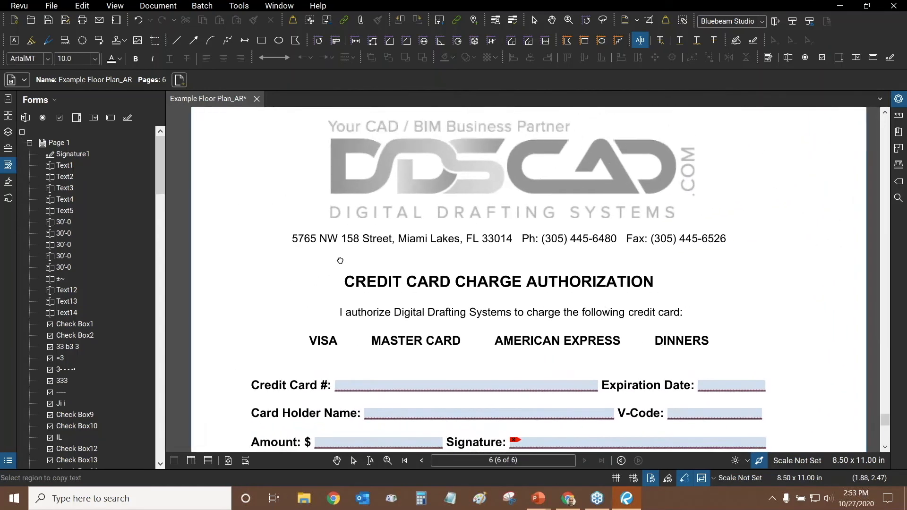
{"action": "scroll", "coordinate": [299, 305], "scroll_direction": "up", "scroll_amount": 2}
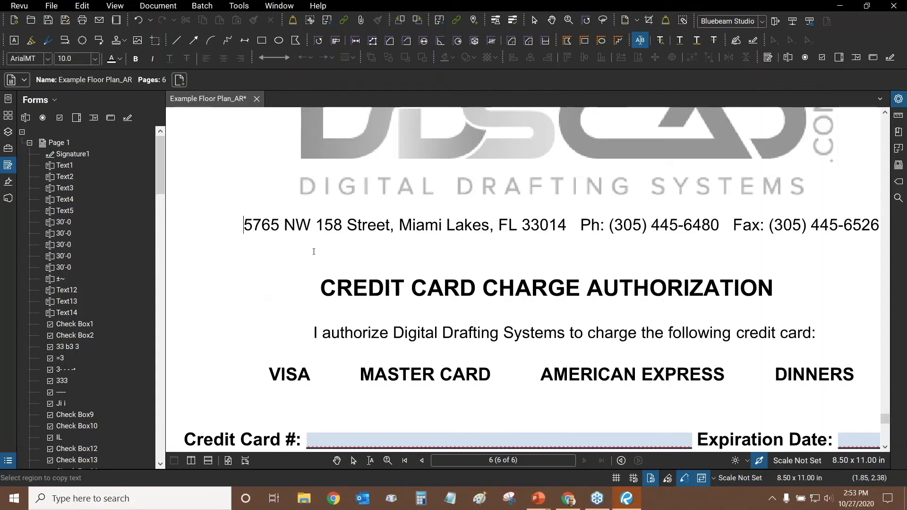
{"action": "scroll", "coordinate": [316, 250], "scroll_direction": "down", "scroll_amount": 1}
{"action": "scroll", "coordinate": [363, 257], "scroll_direction": "up", "scroll_amount": 2}
{"action": "left_click", "coordinate": [461, 263]}
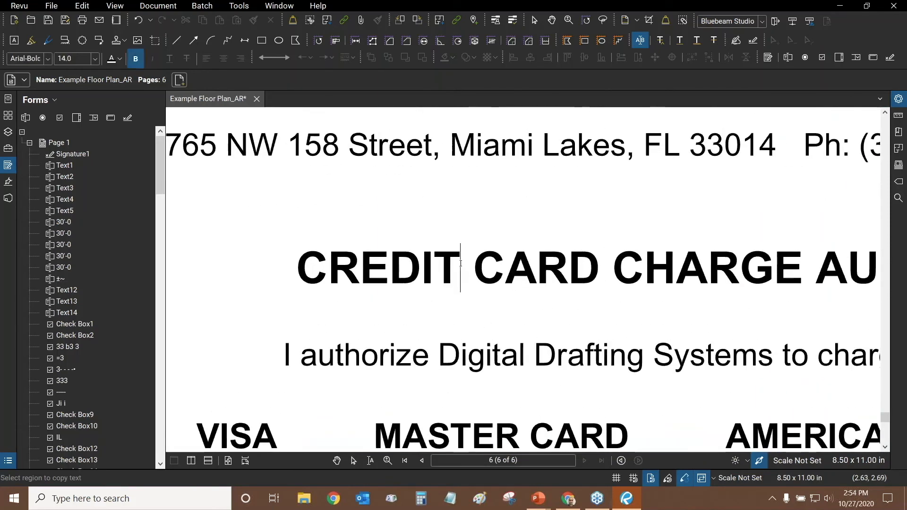
{"action": "key", "text": "BackSpace"}
{"action": "key", "text": "BackSpace"}
{"action": "key", "text": "BackSpace"}
{"action": "key", "text": "BackSpace"}
{"action": "key", "text": "BackSpace"}
{"action": "key", "text": "BackSpace"}
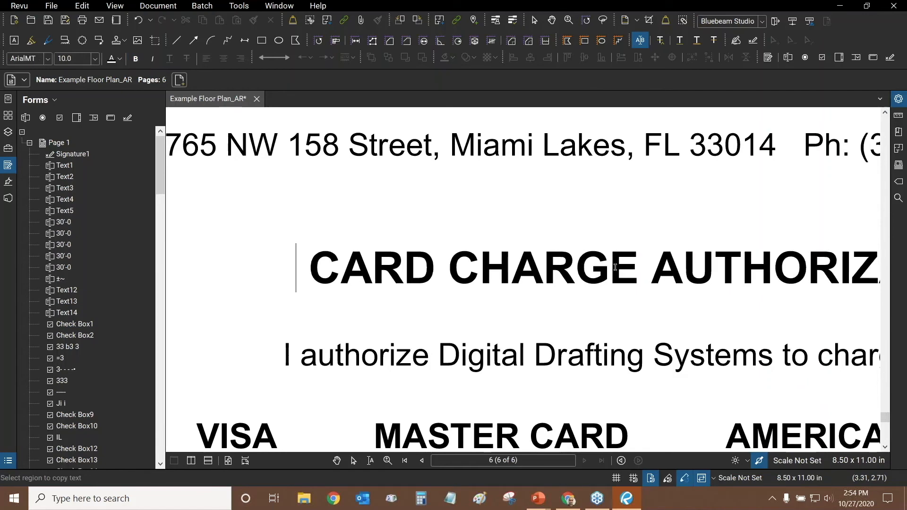
{"action": "type", "text": "DEBIT"}
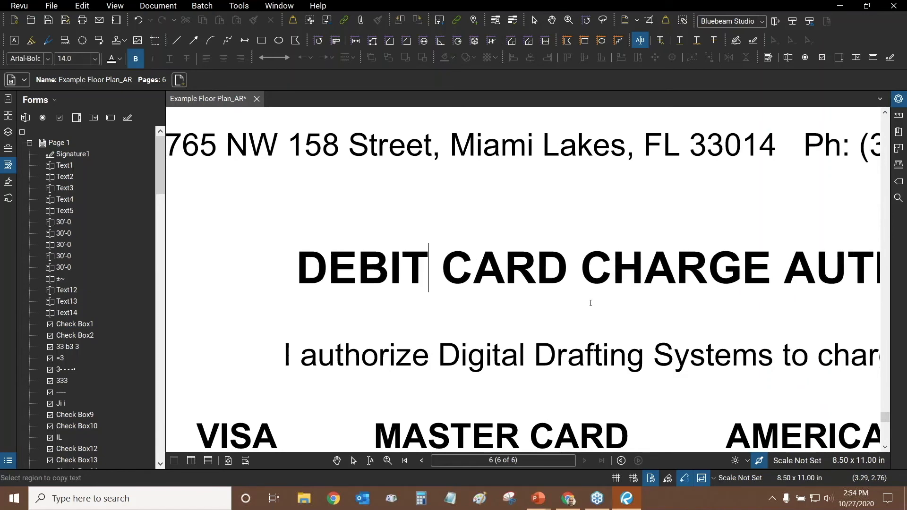
Review the edited heading and the authorization sentence beneath it, and leave text editing
{"action": "scroll", "coordinate": [281, 251], "scroll_direction": "down", "scroll_amount": 5}
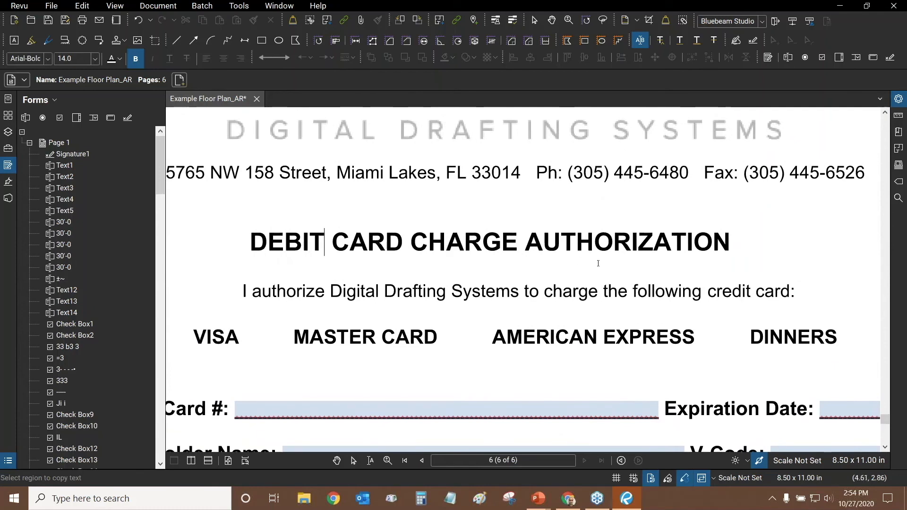
{"action": "scroll", "coordinate": [752, 290], "scroll_direction": "up", "scroll_amount": 3}
{"action": "left_click_drag", "start_coordinate": [752, 290], "coordinate": [514, 272]}
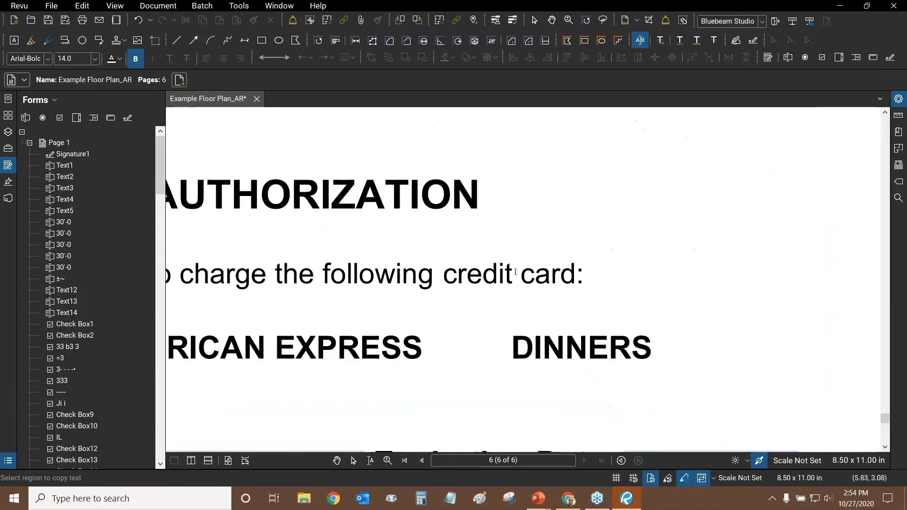
{"action": "left_click_drag", "start_coordinate": [170, 215], "coordinate": [500, 233]}
{"action": "scroll", "coordinate": [477, 233], "scroll_direction": "down", "scroll_amount": 3}
{"action": "left_click_drag", "start_coordinate": [389, 221], "coordinate": [510, 229]}
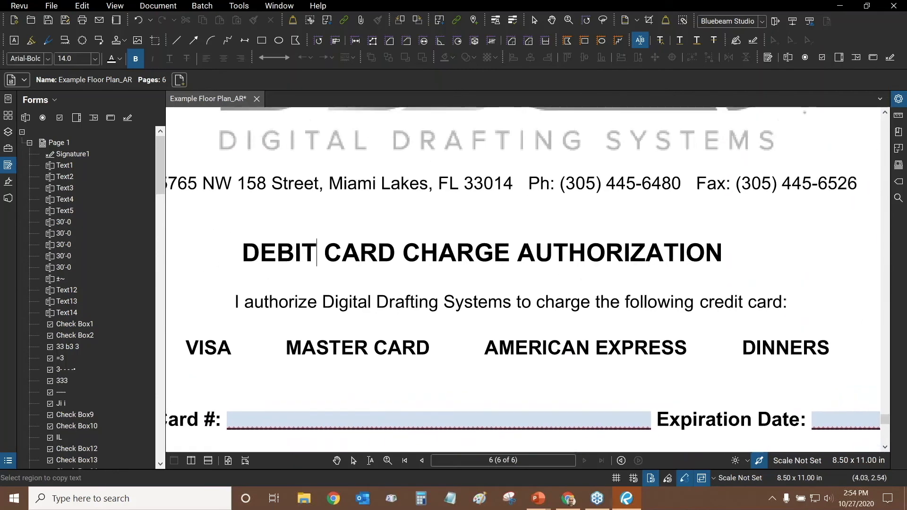
{"action": "left_click", "coordinate": [513, 227]}
{"action": "key", "text": "Escape"}
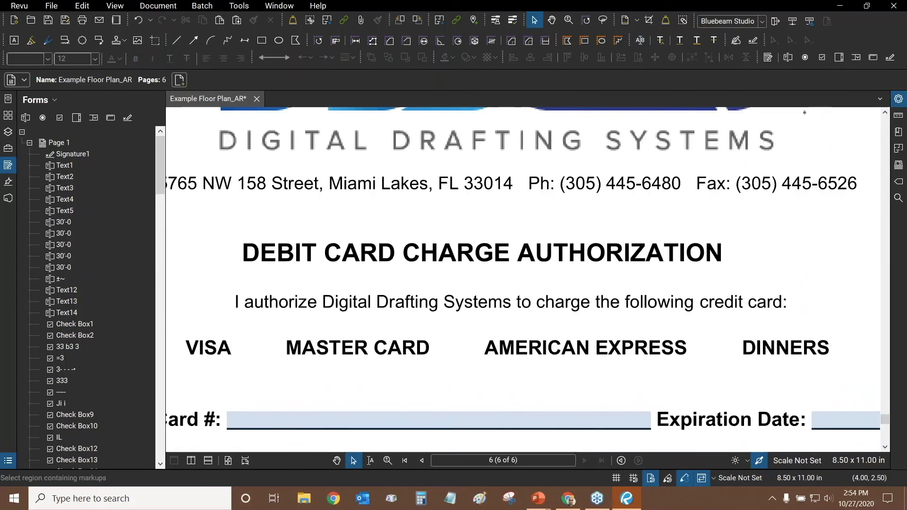
Replace the word credit with debit in the authorization sentence below the heading using Edit Text
{"action": "scroll", "coordinate": [508, 225], "scroll_direction": "down", "scroll_amount": 2}
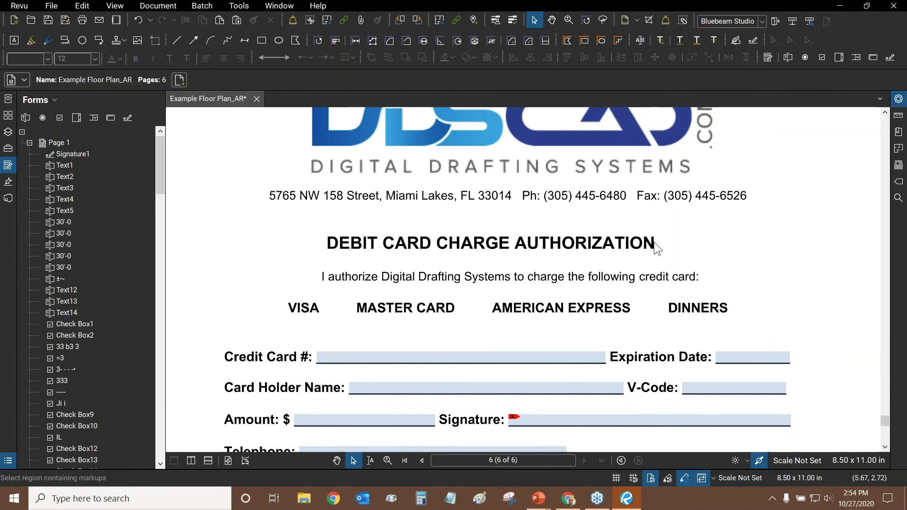
{"action": "scroll", "coordinate": [520, 236], "scroll_direction": "up", "scroll_amount": 3}
{"action": "left_click", "coordinate": [81, 6]}
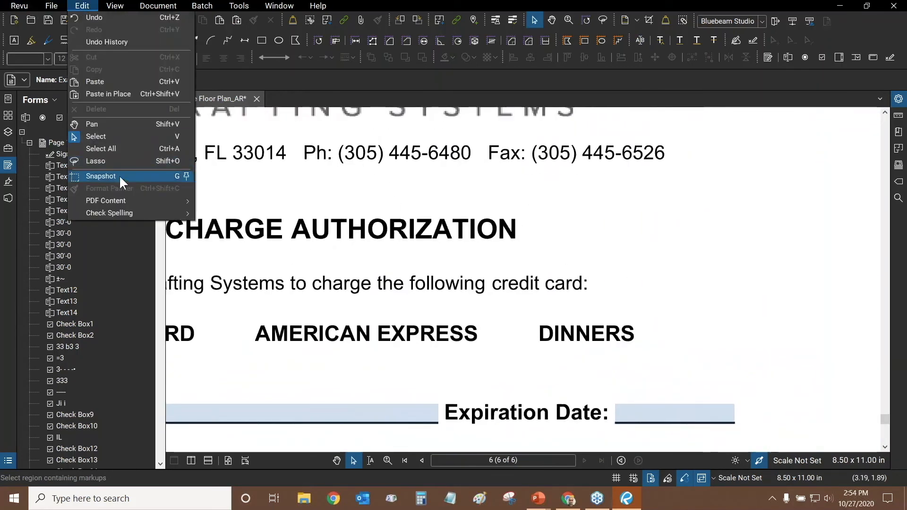
{"action": "mouse_move", "coordinate": [115, 199]}
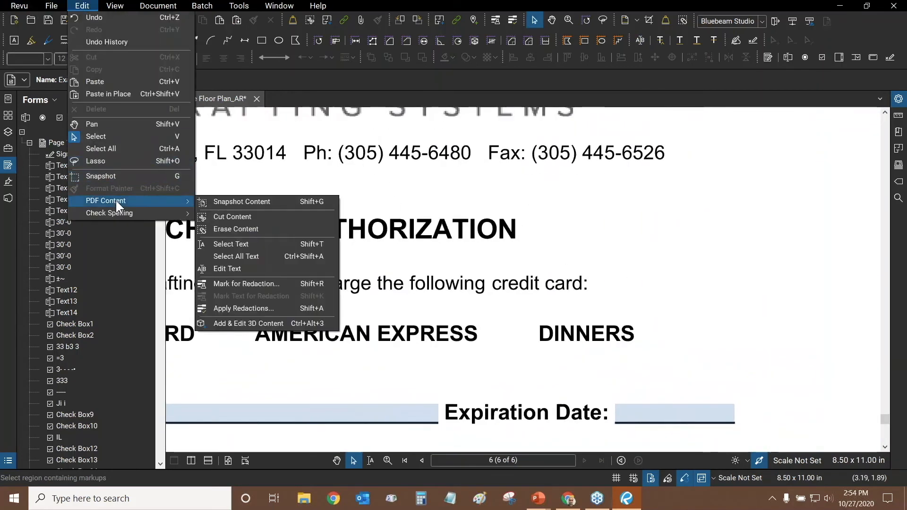
{"action": "left_click", "coordinate": [234, 268]}
{"action": "scroll", "coordinate": [535, 279], "scroll_direction": "up", "scroll_amount": 2}
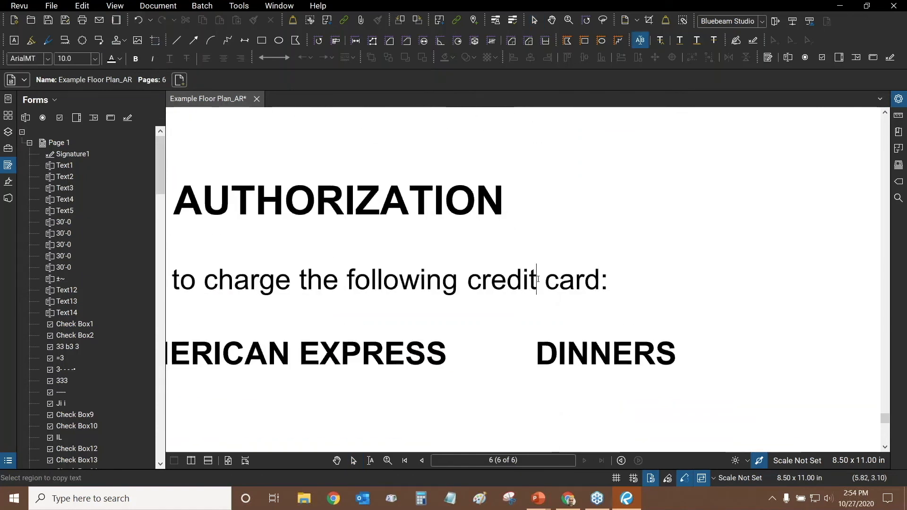
{"action": "left_click", "coordinate": [547, 278]}
{"action": "key", "text": "BackSpace"}
{"action": "key", "text": "BackSpace"}
{"action": "key", "text": "BackSpace"}
{"action": "key", "text": "BackSpace"}
{"action": "key", "text": "BackSpace"}
{"action": "key", "text": "BackSpace"}
{"action": "type", "text": "debit"}
{"action": "key", "text": "Escape"}
{"action": "scroll", "coordinate": [605, 218], "scroll_direction": "down", "scroll_amount": 4}
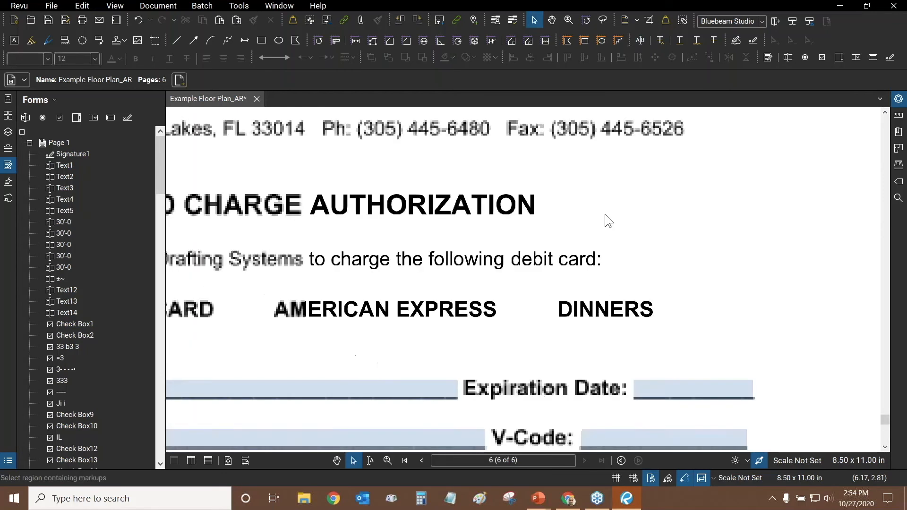
{"action": "scroll", "coordinate": [608, 214], "scroll_direction": "up", "scroll_amount": 2}
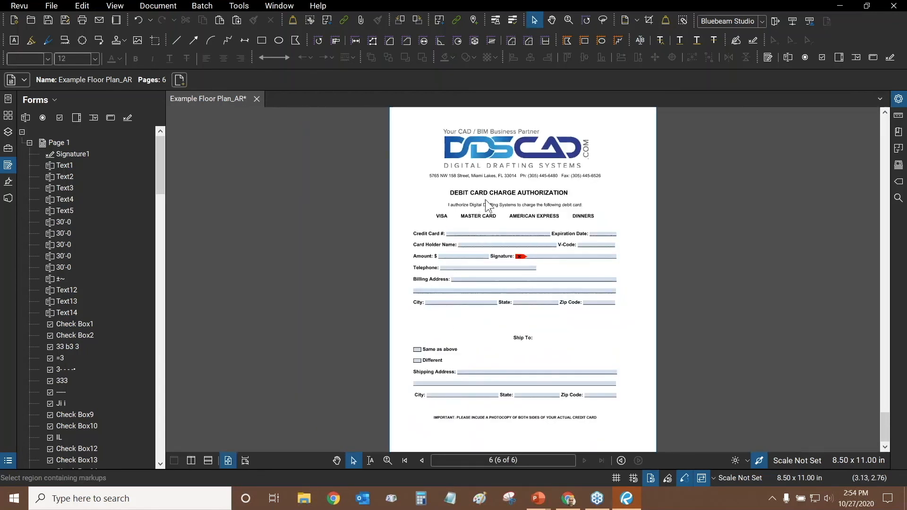
Undo the text edits on the authorization form and the sample entry in the Card Holder Name field
{"action": "left_click", "coordinate": [83, 6]}
{"action": "left_click", "coordinate": [87, 18]}
{"action": "left_click", "coordinate": [82, 5]}
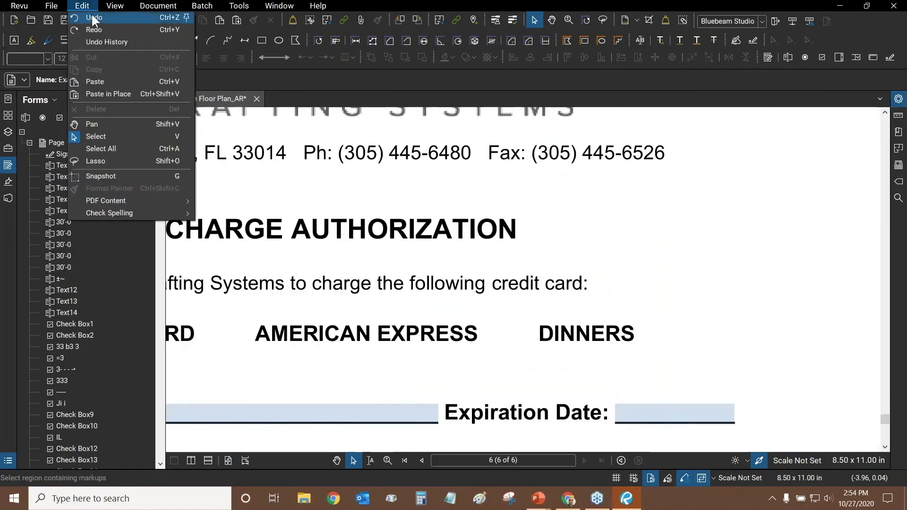
{"action": "left_click", "coordinate": [91, 17]}
{"action": "left_click", "coordinate": [82, 6]}
{"action": "left_click", "coordinate": [93, 18]}
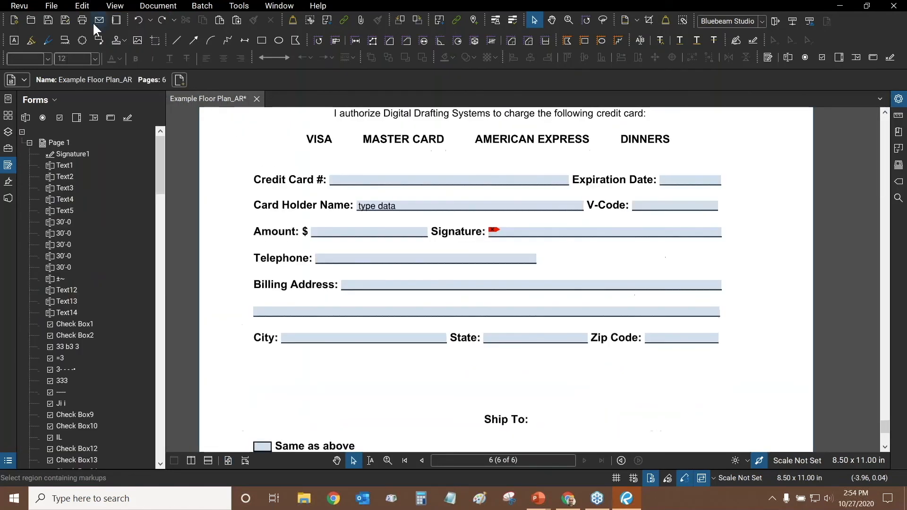
{"action": "left_click", "coordinate": [75, 7]}
{"action": "left_click", "coordinate": [88, 17]}
{"action": "left_click", "coordinate": [82, 6]}
{"action": "left_click", "coordinate": [87, 16]}
{"action": "left_click", "coordinate": [82, 6]}
{"action": "left_click", "coordinate": [87, 17]}
{"action": "left_click", "coordinate": [83, 6]}
{"action": "left_click", "coordinate": [93, 17]}
{"action": "left_click", "coordinate": [82, 6]}
{"action": "left_click", "coordinate": [87, 16]}
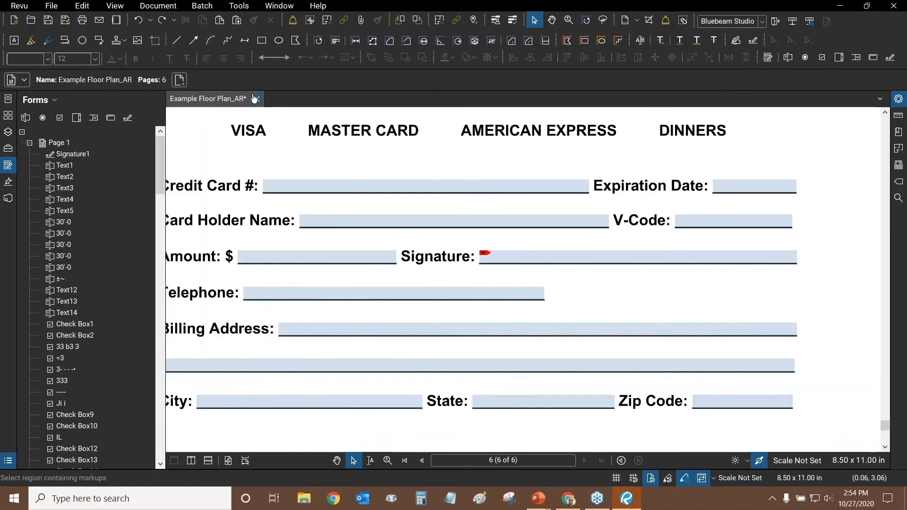
Close Example Floor Plan_AR without saving and reopen it from the Floor Plans For Presentations category
{"action": "left_click", "coordinate": [256, 98]}
{"action": "left_click", "coordinate": [526, 302]}
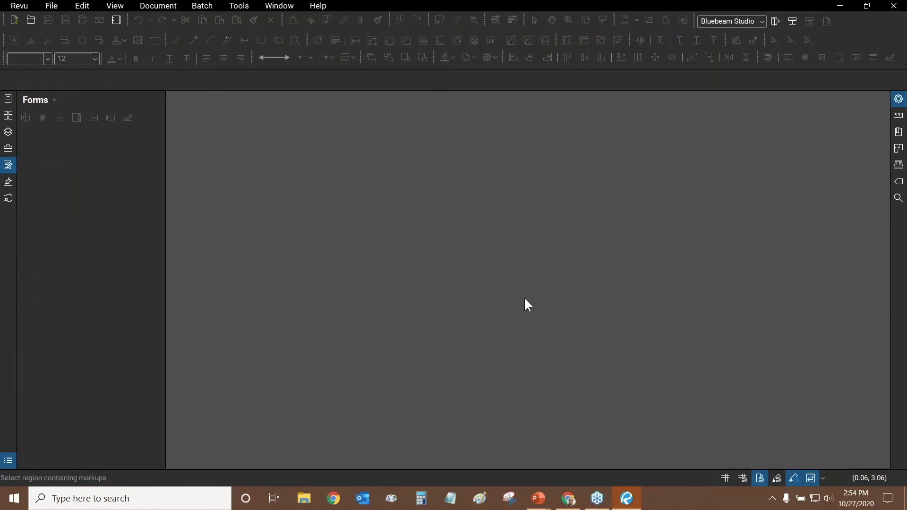
{"action": "left_click", "coordinate": [8, 98]}
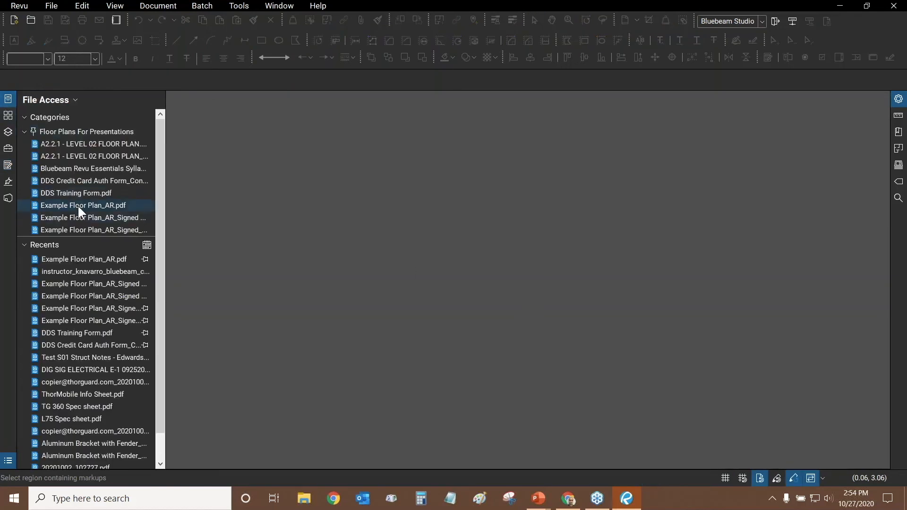
{"action": "left_click", "coordinate": [78, 205]}
Switch to the PowerPoint slide show and advance to the Questions slide
{"action": "key", "text": "alt+Tab"}
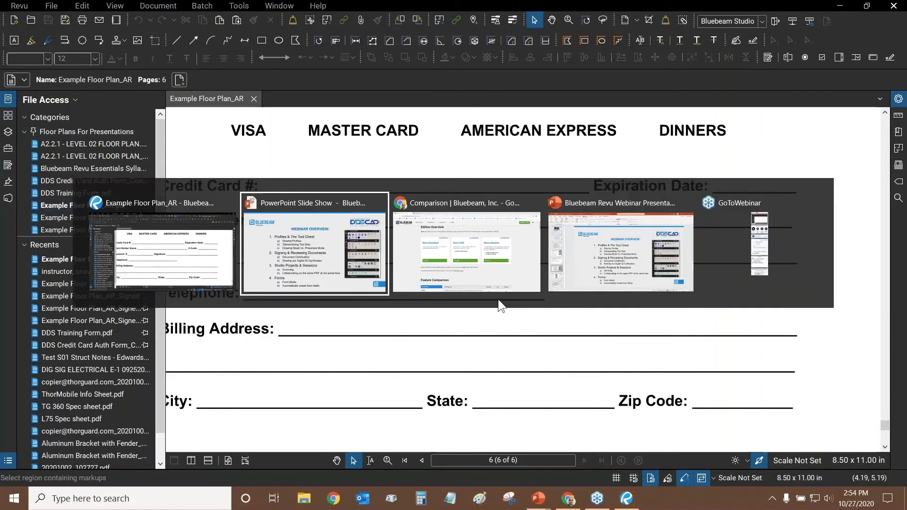
{"action": "key", "text": "Right"}
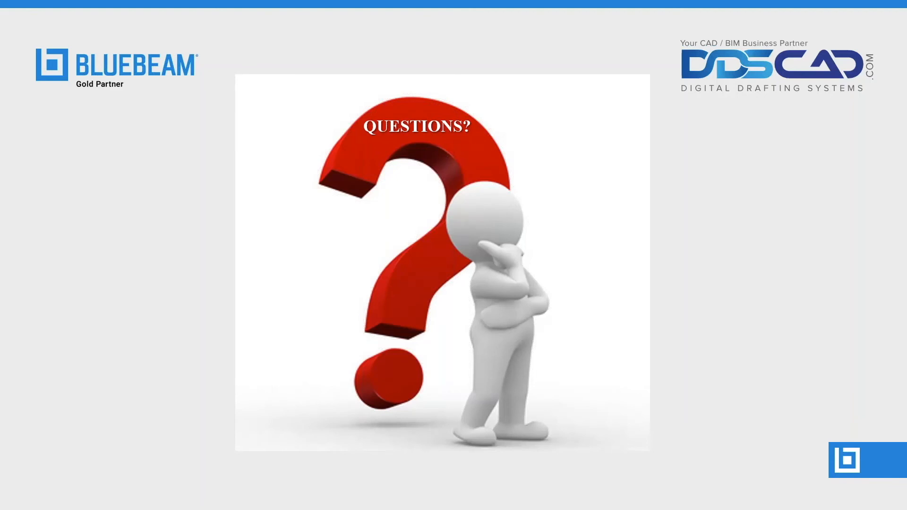
{"action": "key", "text": "XF86AudioRaiseVolume"}
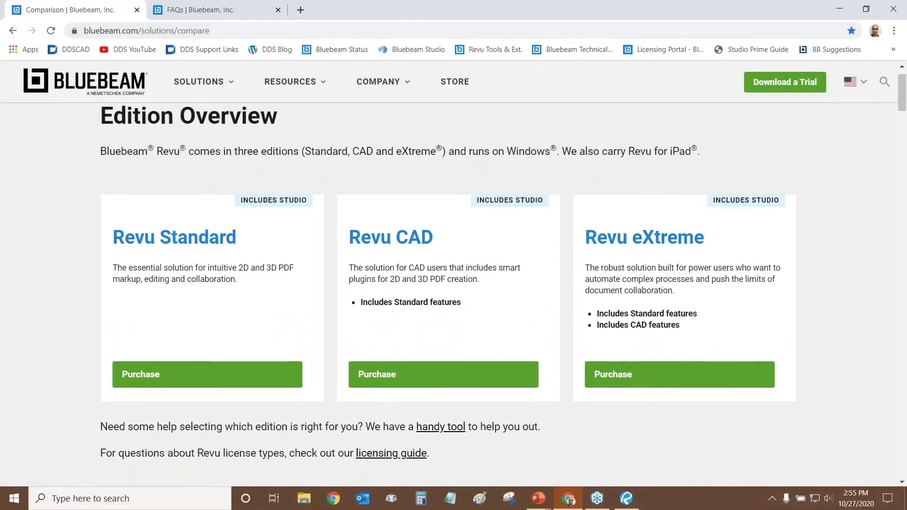
Open Bluebeam's Revu Extensions page in a new Chrome tab and go to its Tool Sets section
{"action": "key", "text": "ctrl+t"}
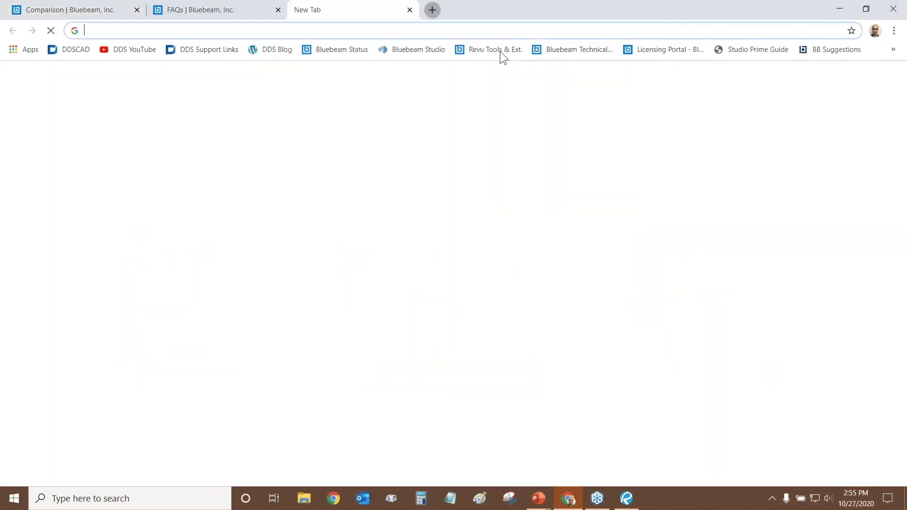
{"action": "left_click", "coordinate": [502, 55]}
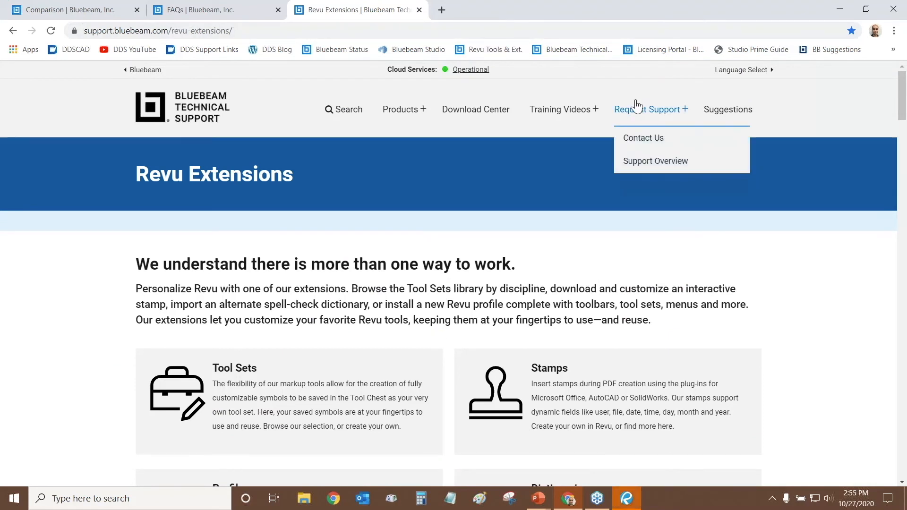
{"action": "scroll", "coordinate": [452, 203], "scroll_direction": "down", "scroll_amount": 4}
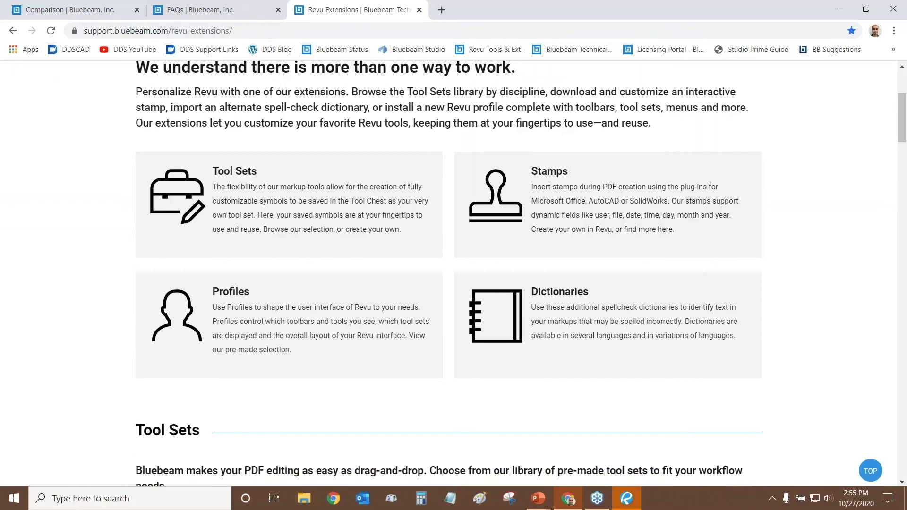
{"action": "left_click", "coordinate": [258, 203]}
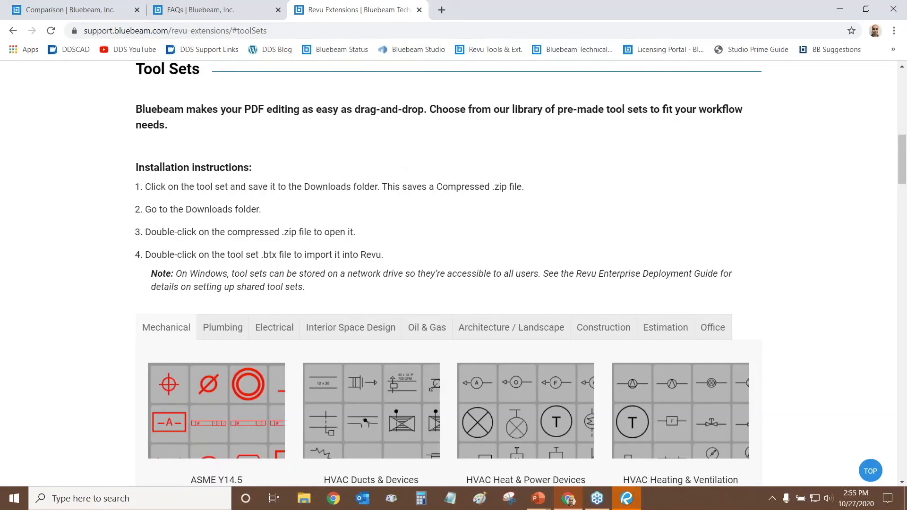
{"action": "left_click_drag", "start_coordinate": [520, 16], "coordinate": [737, 69]}
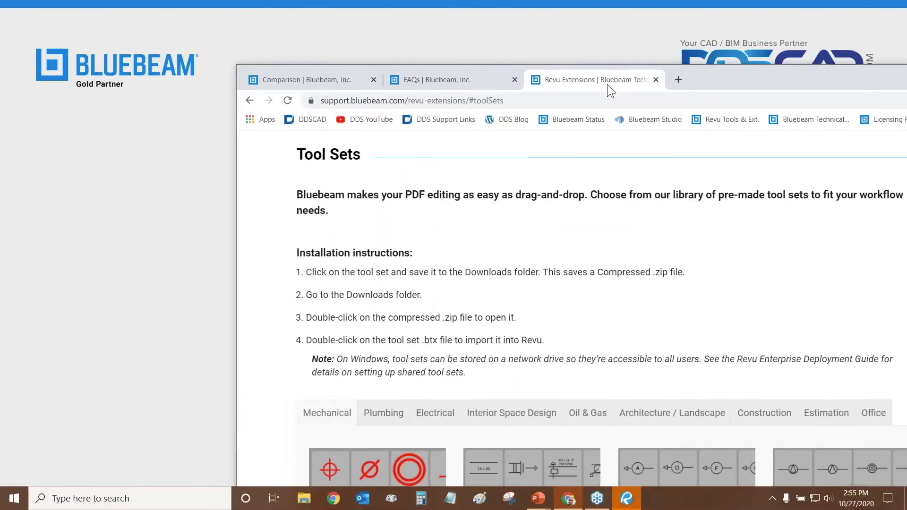
{"action": "left_click_drag", "start_coordinate": [607, 84], "coordinate": [429, 21]}
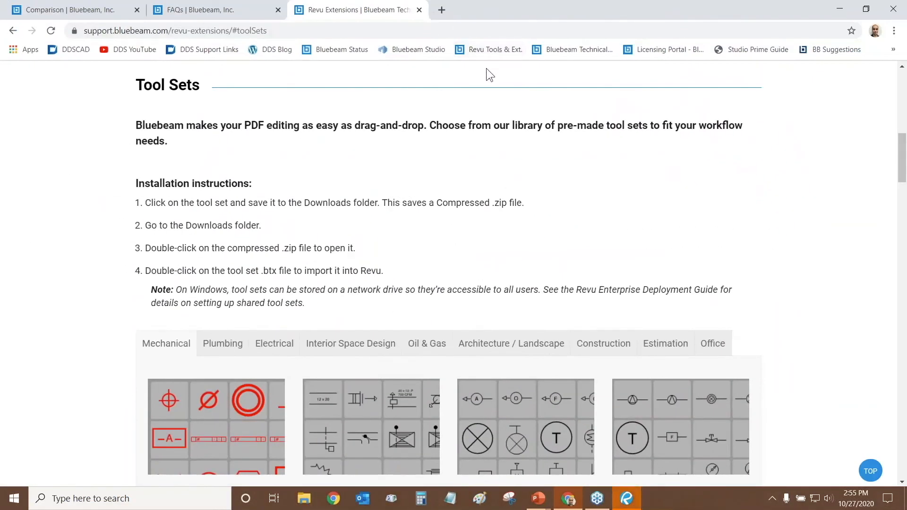
{"action": "scroll", "coordinate": [297, 104], "scroll_direction": "up", "scroll_amount": 9}
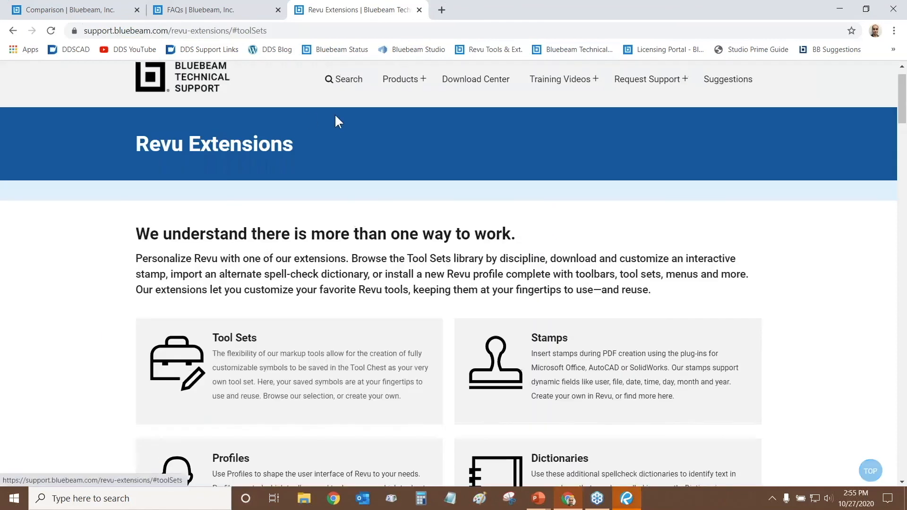
{"action": "scroll", "coordinate": [326, 142], "scroll_direction": "down", "scroll_amount": 3}
{"action": "scroll", "coordinate": [316, 170], "scroll_direction": "up", "scroll_amount": 5}
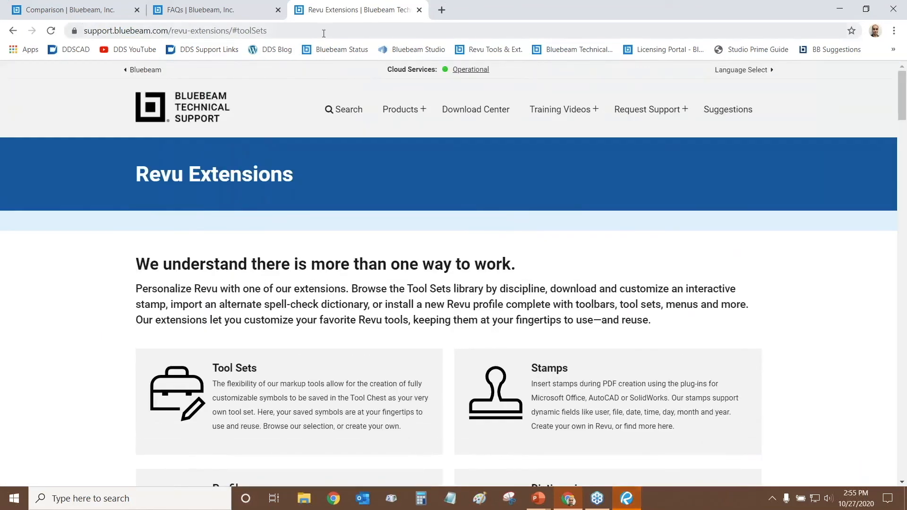
Return to the Tool Sets section and show the Architecture / Landscape tool sets
{"action": "left_click", "coordinate": [264, 411]}
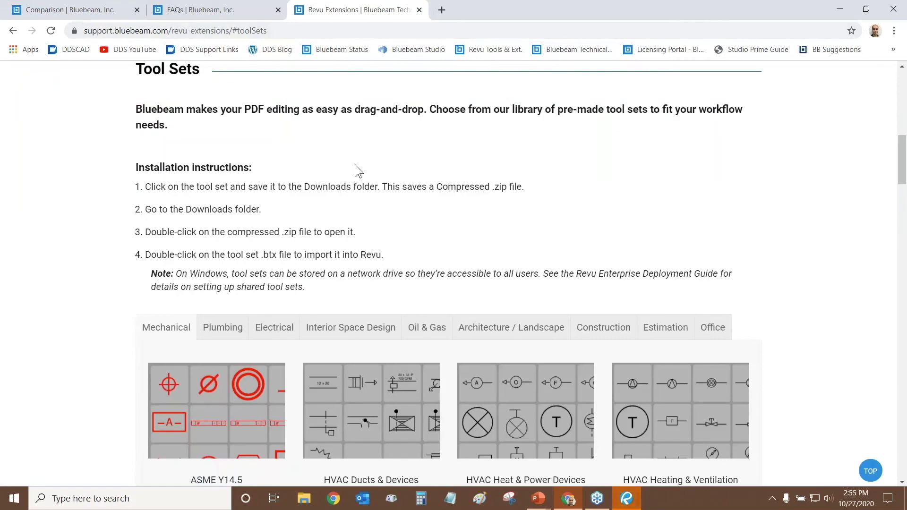
{"action": "scroll", "coordinate": [355, 165], "scroll_direction": "down", "scroll_amount": 4}
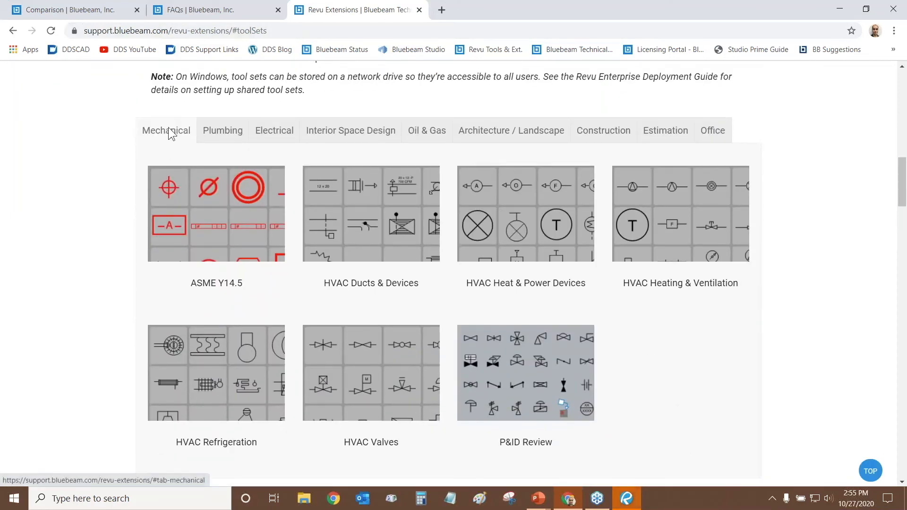
{"action": "left_click", "coordinate": [503, 135]}
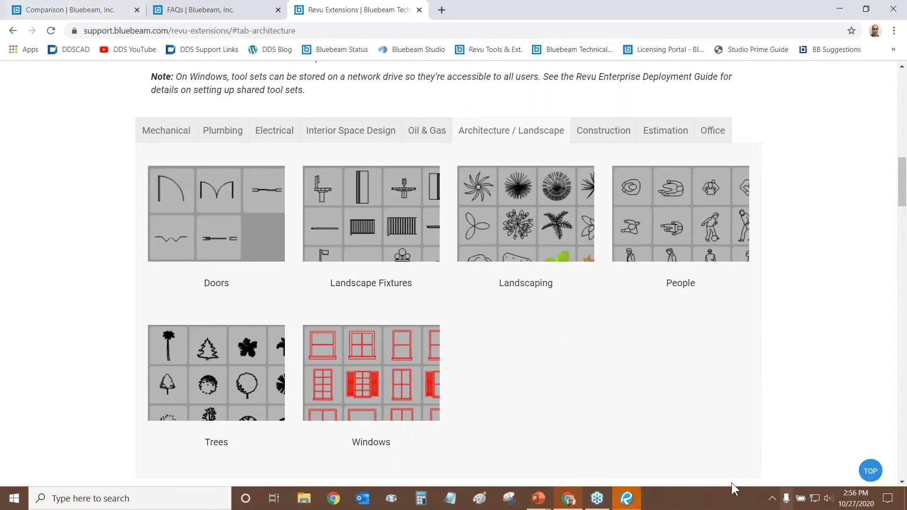
Switch to Bluebeam Revu, go to the Floor Plan page of Example Floor Plan_AR, and hide the side panel for more drawing space
{"action": "left_click", "coordinate": [627, 498]}
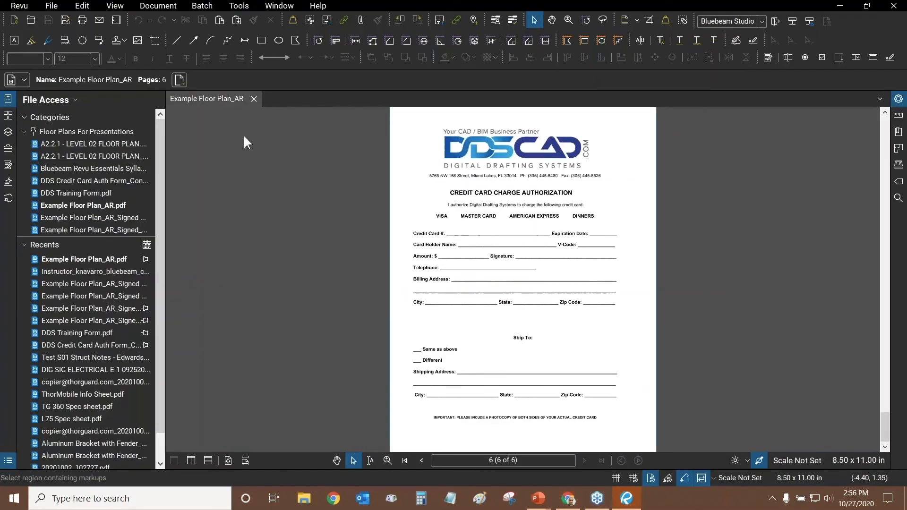
{"action": "left_click", "coordinate": [8, 116]}
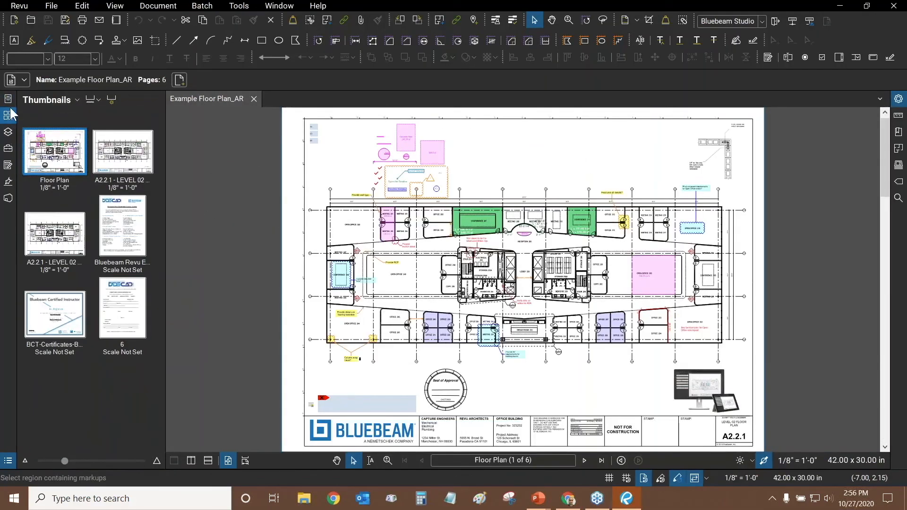
{"action": "left_click", "coordinate": [8, 98]}
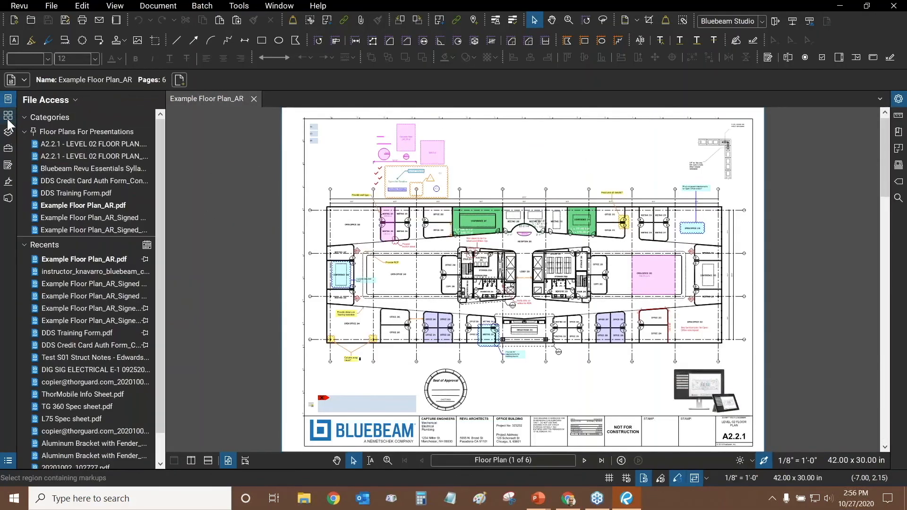
{"action": "left_click", "coordinate": [9, 149]}
{"action": "left_click", "coordinate": [8, 149]}
Draw a diagonal line and a small rectangle beneath its upper end in the blank area above gridlines 04 and 05
{"action": "scroll", "coordinate": [404, 139], "scroll_direction": "up", "scroll_amount": 3}
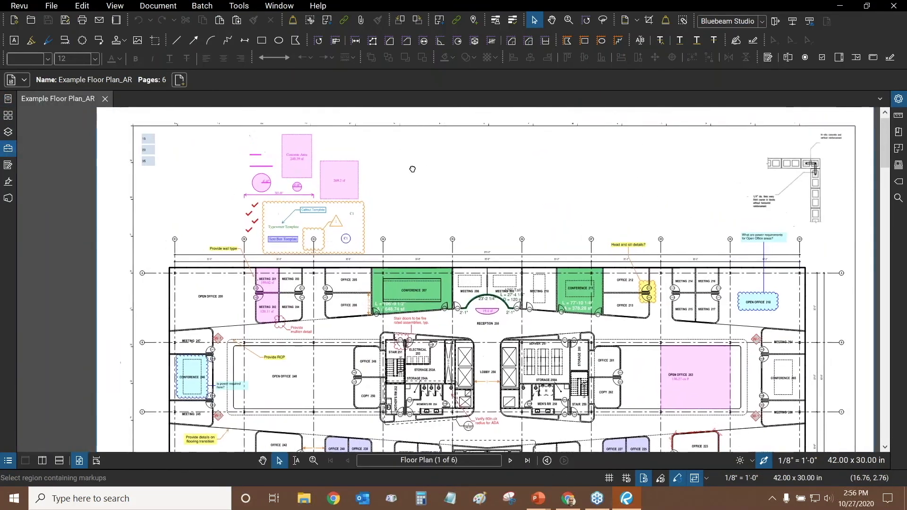
{"action": "scroll", "coordinate": [412, 169], "scroll_direction": "up", "scroll_amount": 3}
{"action": "left_click", "coordinate": [177, 40]}
{"action": "scroll", "coordinate": [449, 161], "scroll_direction": "up", "scroll_amount": 1}
{"action": "left_click_drag", "start_coordinate": [384, 199], "coordinate": [504, 153]}
{"action": "left_click", "coordinate": [261, 41]}
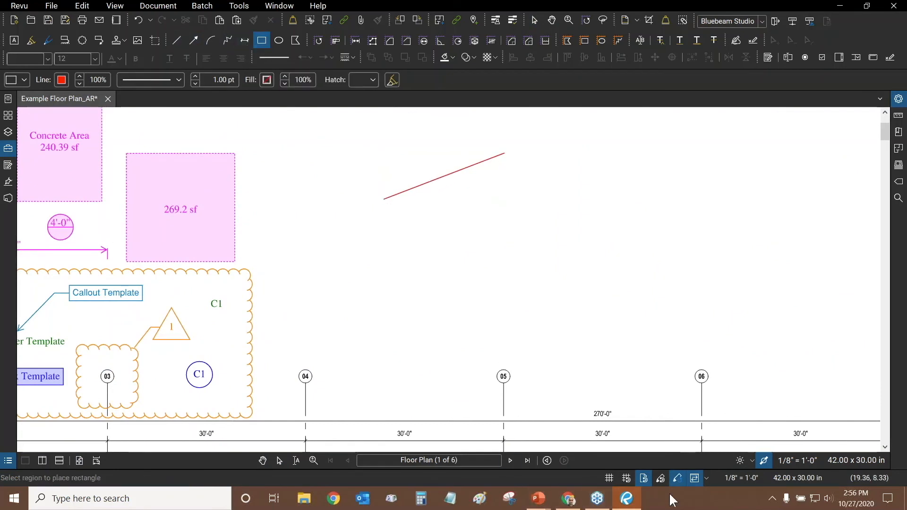
{"action": "left_click_drag", "start_coordinate": [462, 187], "coordinate": [504, 198]}
{"action": "key", "text": "Escape"}
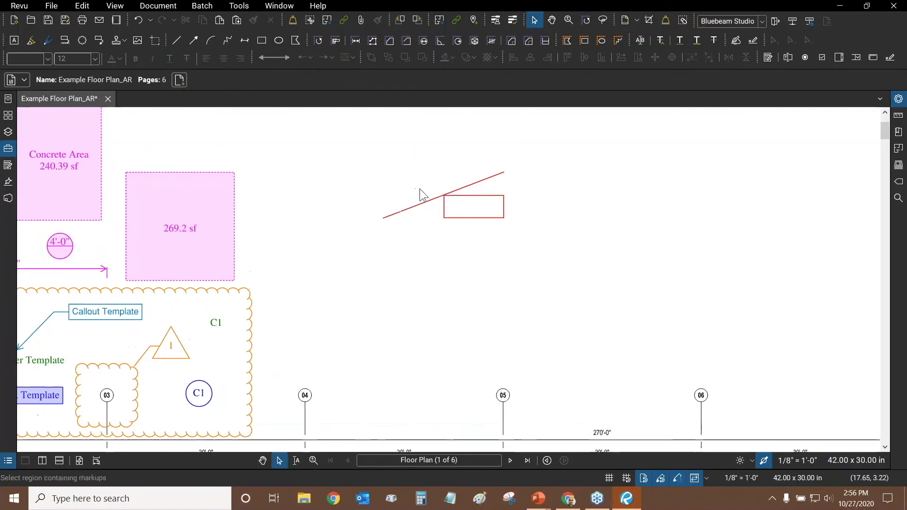
Select the new line and rectangle together, show their properties, and group them into one markup
{"action": "scroll", "coordinate": [420, 188], "scroll_direction": "up", "scroll_amount": 2}
{"action": "left_click_drag", "start_coordinate": [591, 137], "coordinate": [299, 302]}
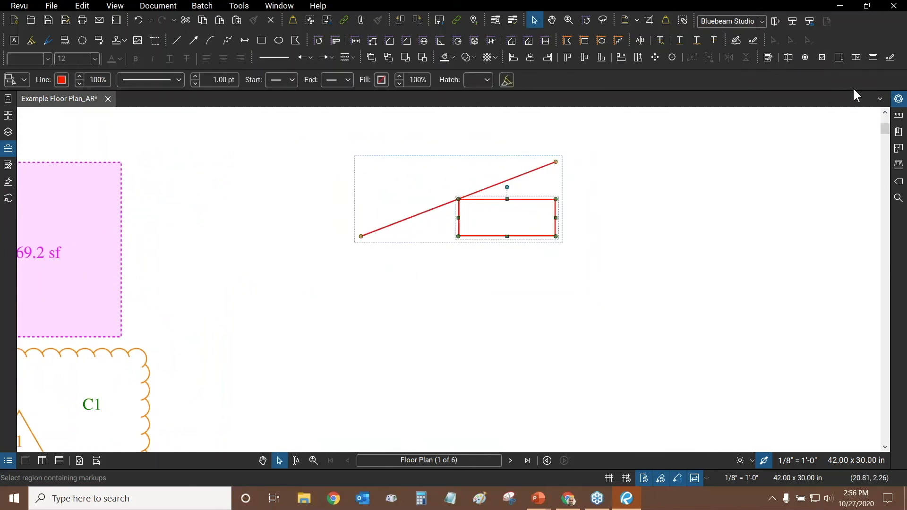
{"action": "left_click", "coordinate": [898, 98]}
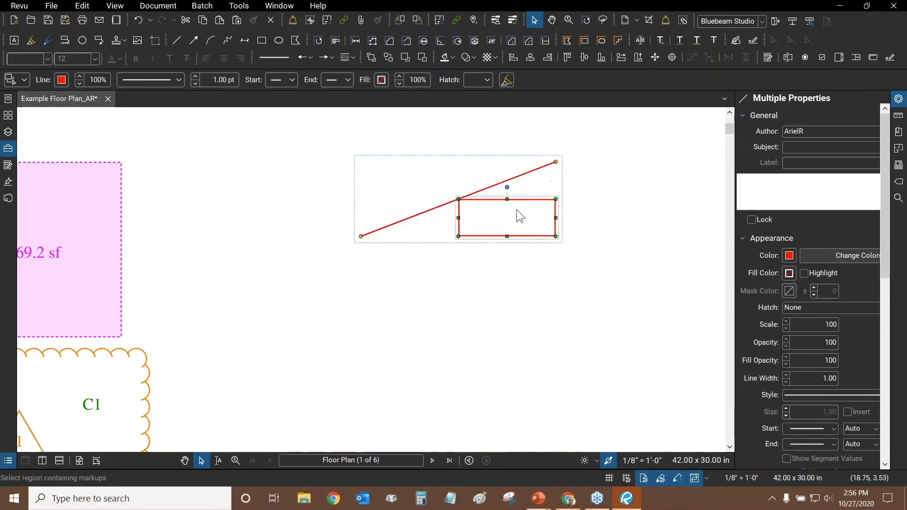
{"action": "right_click", "coordinate": [482, 190]}
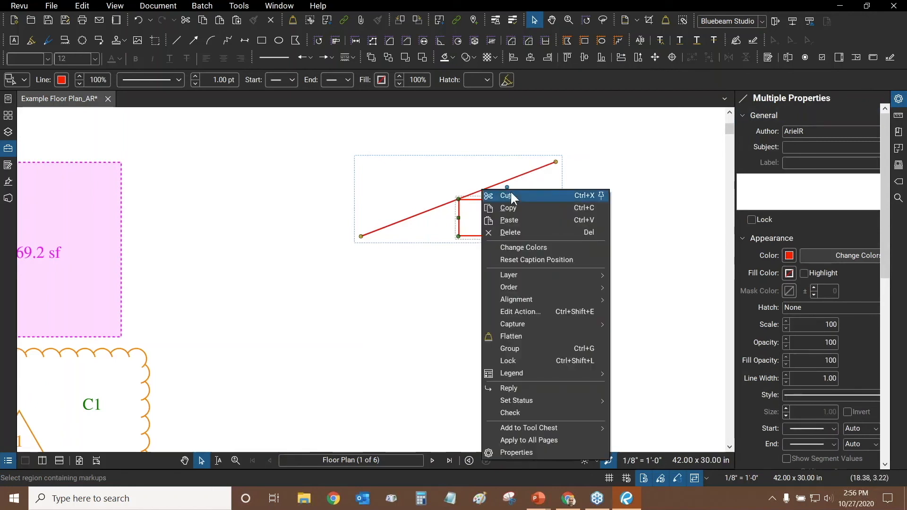
{"action": "left_click", "coordinate": [520, 348]}
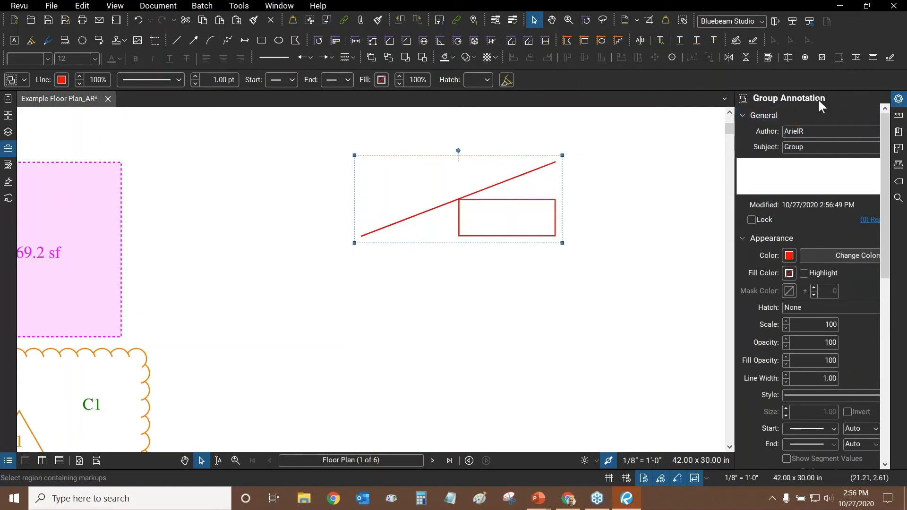
Move the grouped line and rectangle slightly up on the page and add the group to the AR Tools tool set
{"action": "left_click", "coordinate": [618, 188]}
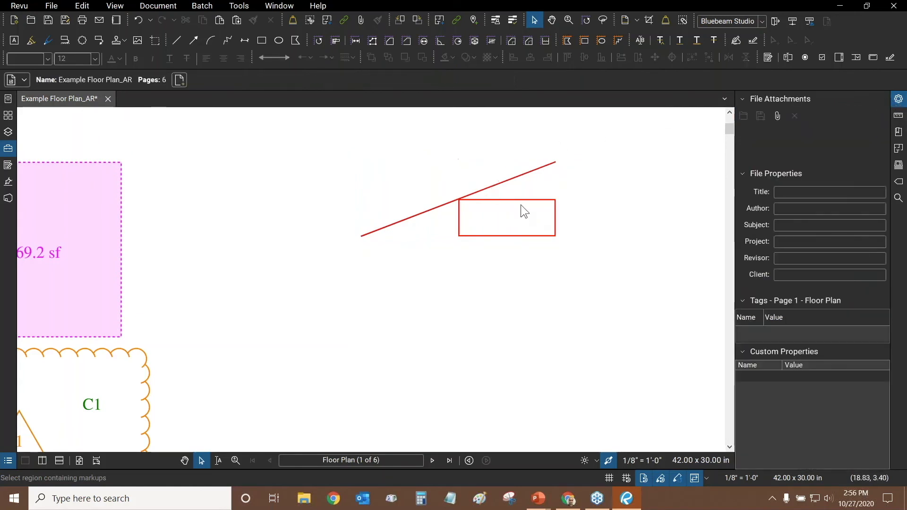
{"action": "left_click_drag", "start_coordinate": [522, 207], "coordinate": [566, 164]}
{"action": "right_click", "coordinate": [518, 160]}
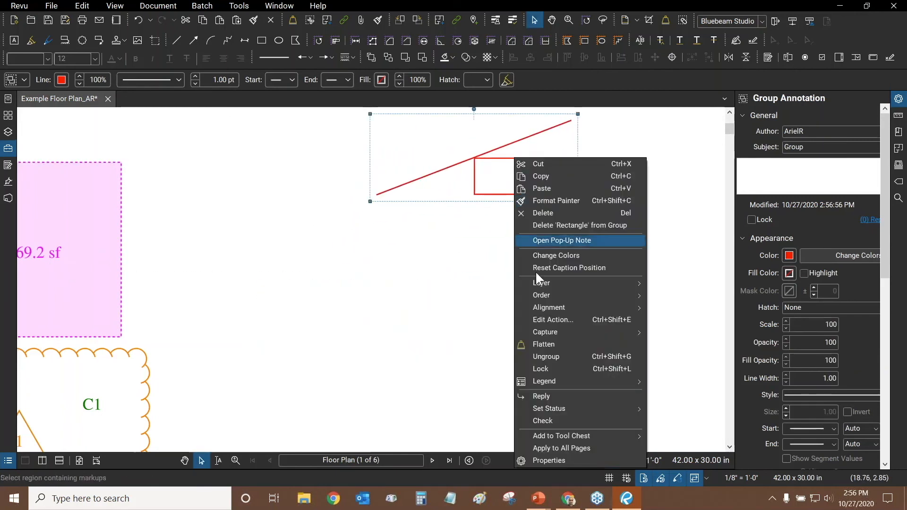
{"action": "mouse_move", "coordinate": [568, 435]}
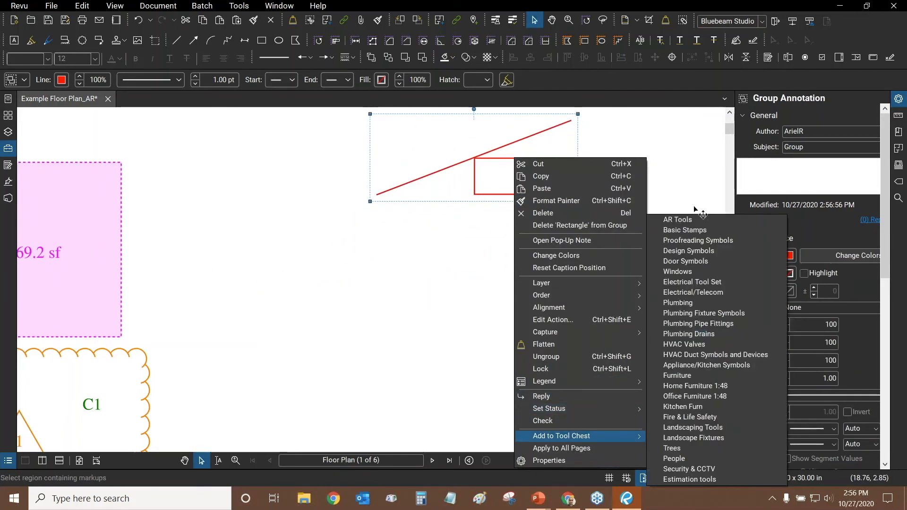
{"action": "left_click", "coordinate": [657, 221]}
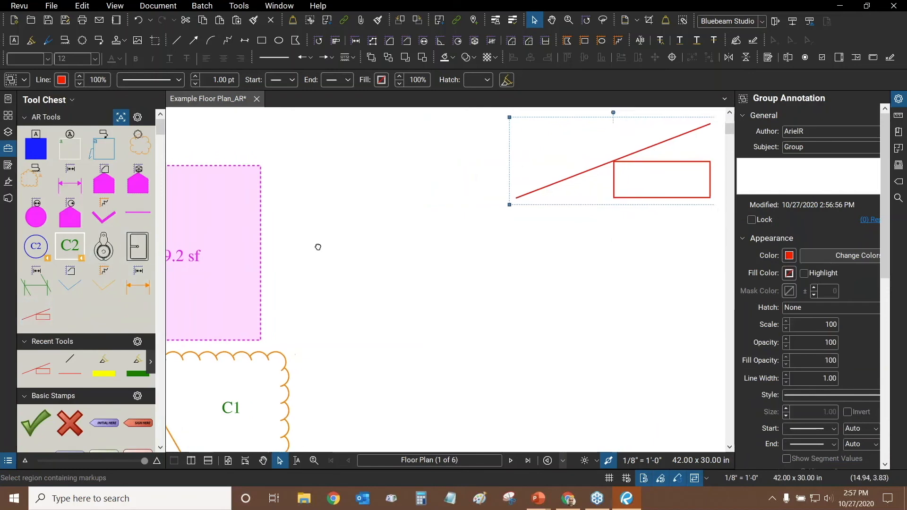
{"action": "left_click", "coordinate": [384, 243]}
{"action": "mouse_move", "coordinate": [160, 130]}
{"action": "left_mouse_down"}
{"action": "mouse_move", "coordinate": [160, 233]}
{"action": "mouse_move", "coordinate": [160, 123]}
{"action": "left_mouse_up"}
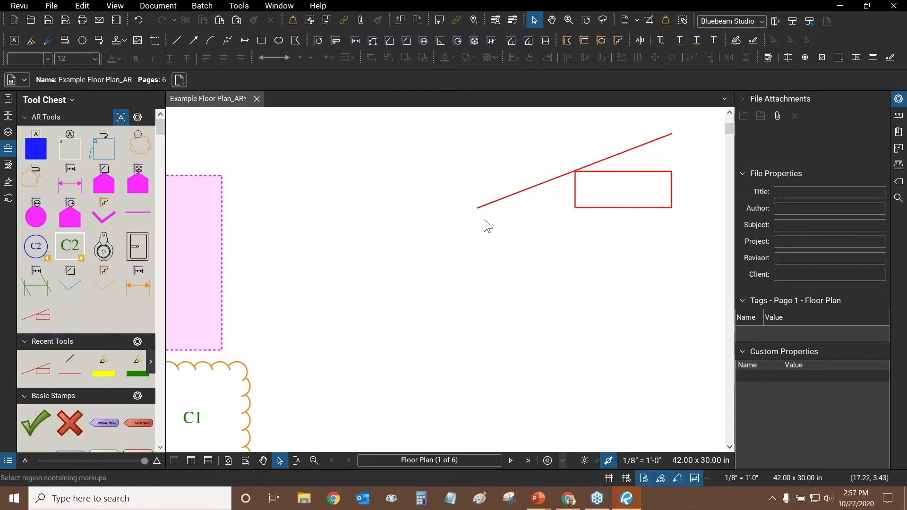
Delete the grouped line and rectangle from the page and delete its saved tool from the AR Tools set
{"action": "left_click_drag", "start_coordinate": [700, 122], "coordinate": [622, 175]}
{"action": "left_click_drag", "start_coordinate": [648, 147], "coordinate": [272, 353]}
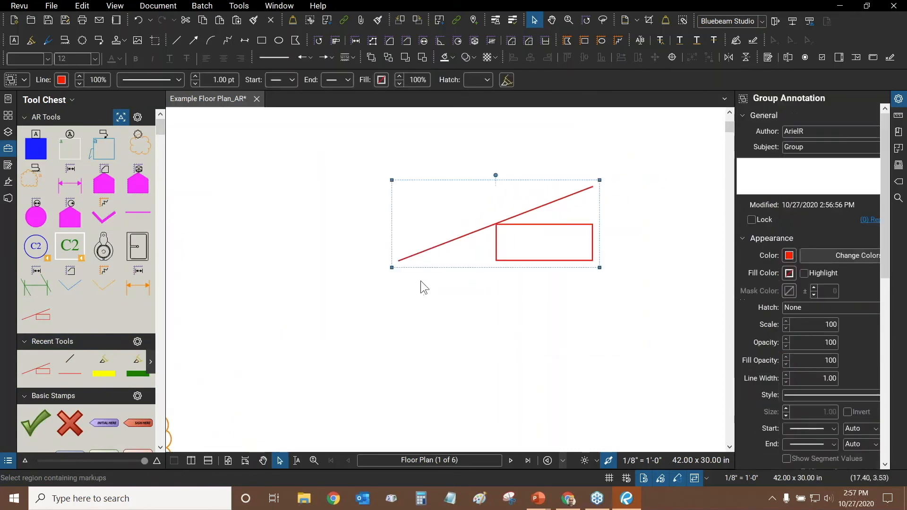
{"action": "key", "text": "Delete"}
{"action": "left_click", "coordinate": [33, 314]}
{"action": "right_click", "coordinate": [31, 316]}
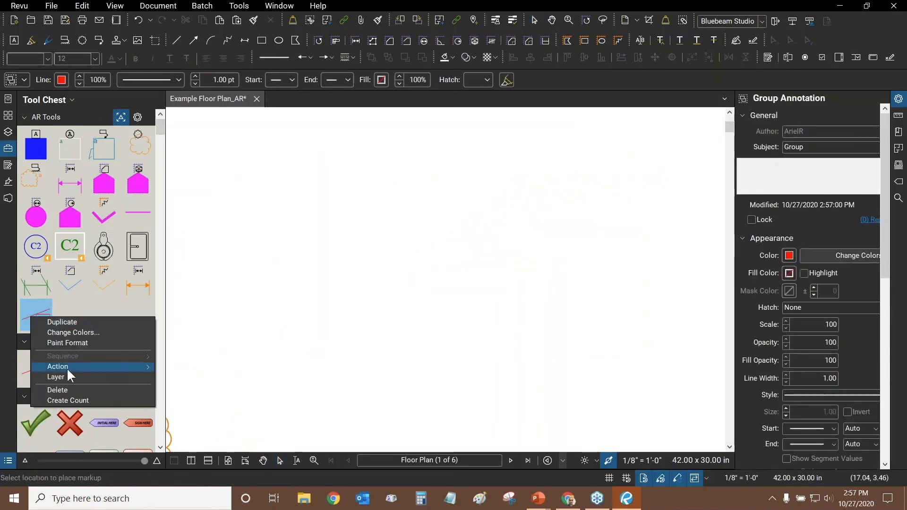
{"action": "left_click", "coordinate": [75, 393]}
{"action": "key", "text": "Escape"}
Hide both side panels and fit the whole Floor Plan page in the window
{"action": "double_click", "coordinate": [166, 211]}
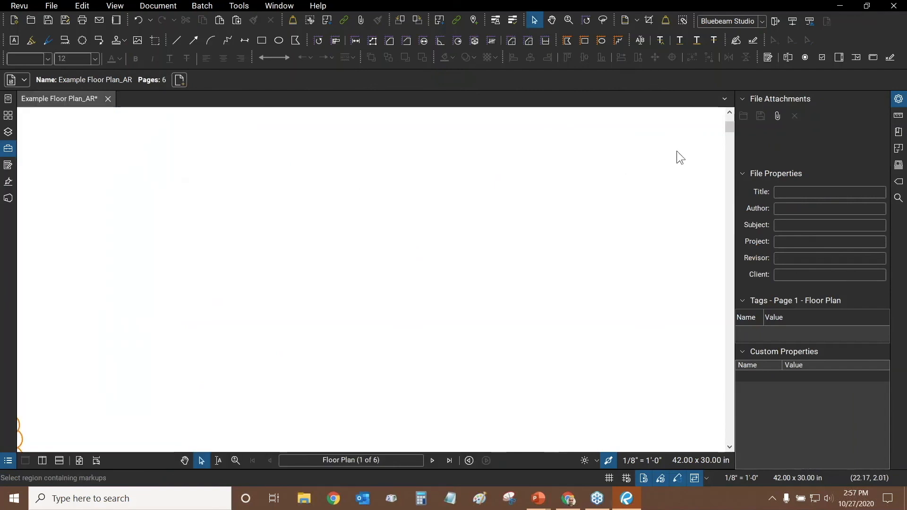
{"action": "double_click", "coordinate": [735, 165]}
{"action": "key", "text": "ctrl+9"}
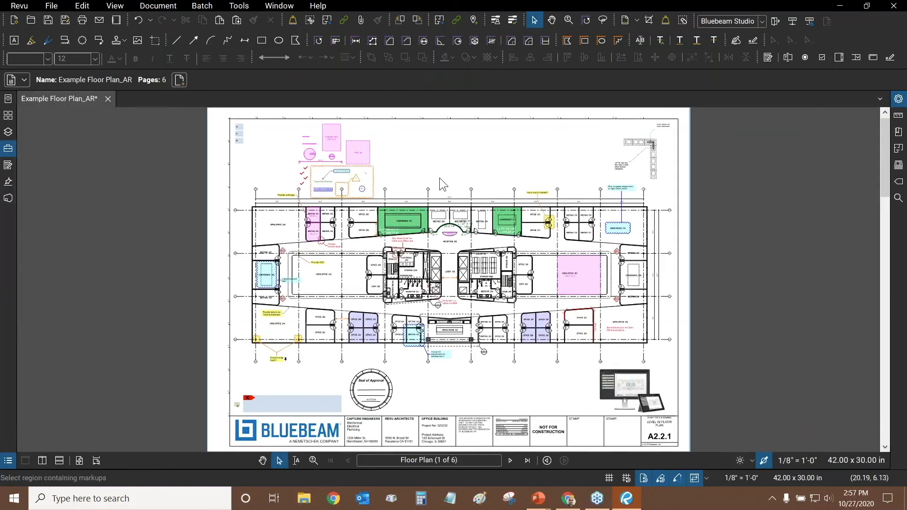
Switch to the browser and review the Bluebeam FAQs, edition Comparison and Revu Extensions pages
{"action": "key", "text": "alt+Tab"}
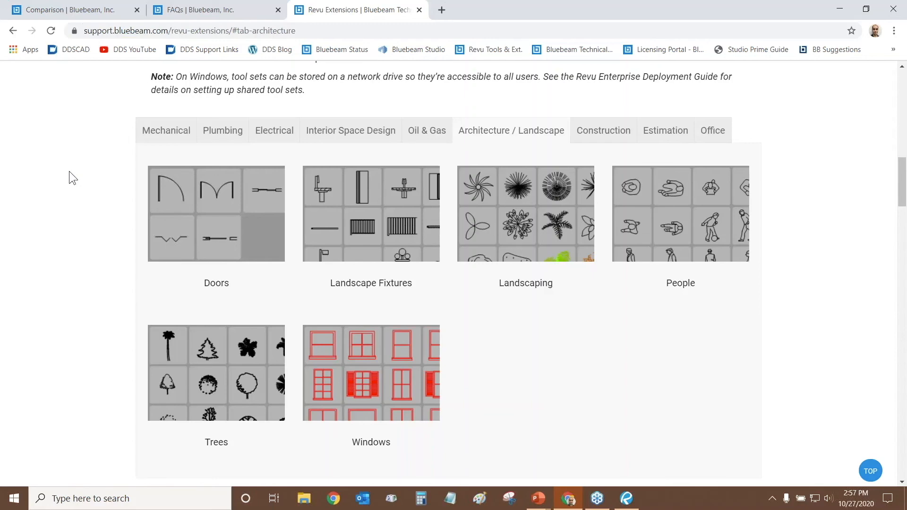
{"action": "left_click", "coordinate": [169, 9]}
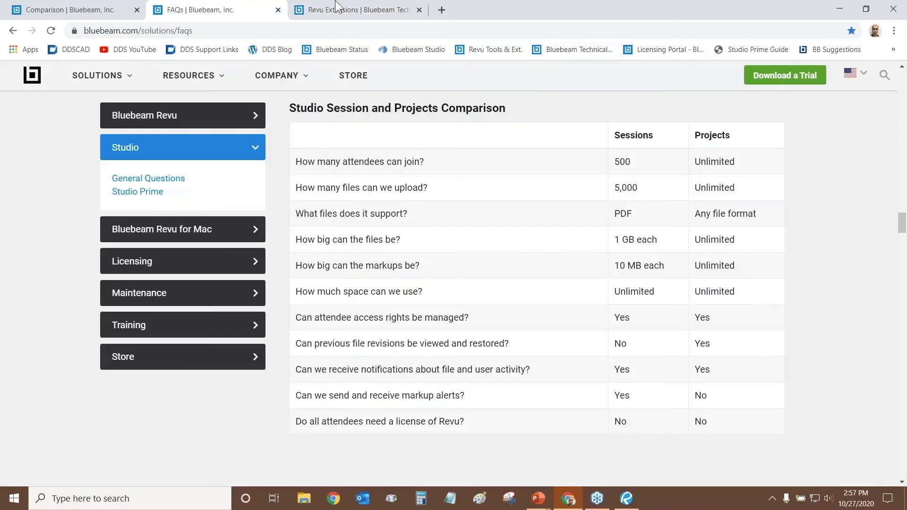
{"action": "left_click", "coordinate": [81, 5]}
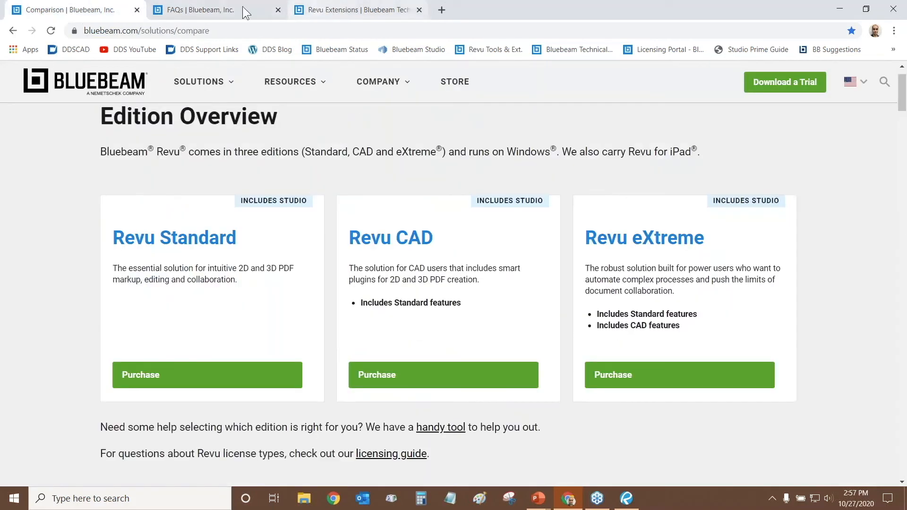
{"action": "left_click", "coordinate": [229, 11]}
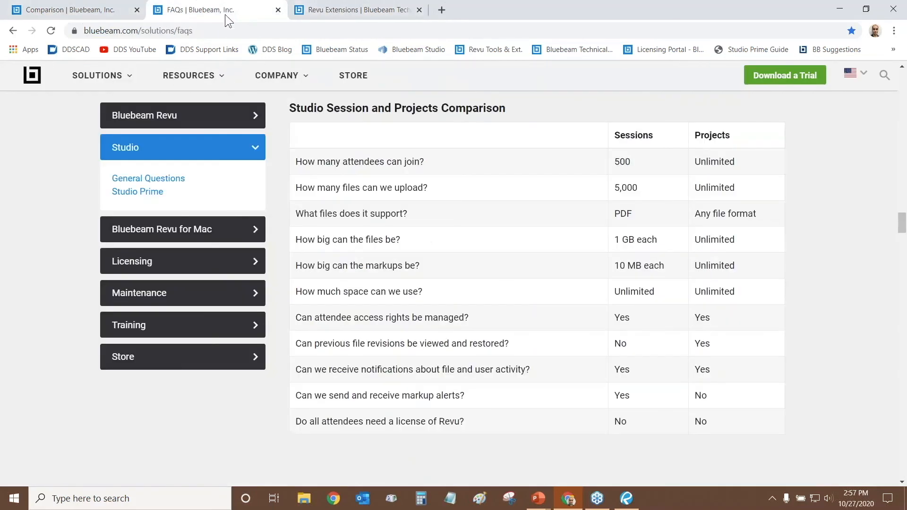
{"action": "left_click", "coordinate": [351, 11]}
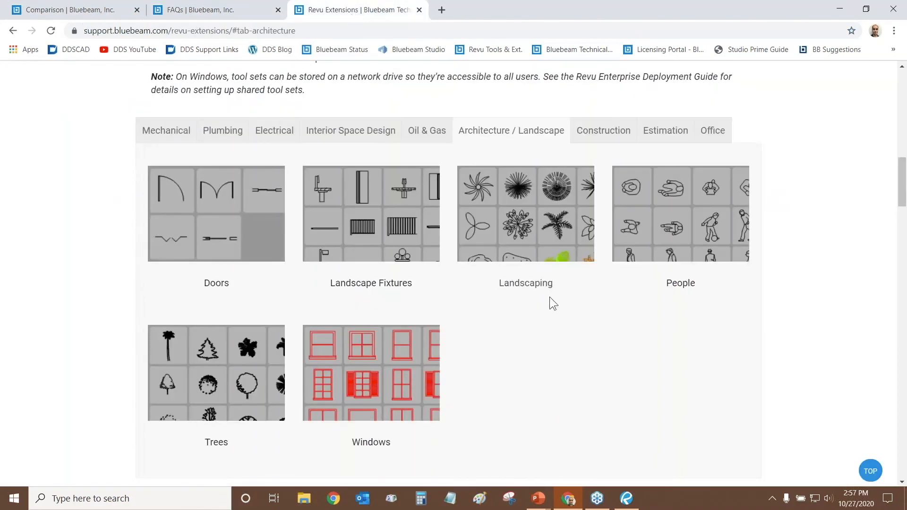
Switch to Bluebeam Revu and examine the three text form fields near gridline 15 and the available Form tools
{"action": "left_click", "coordinate": [627, 498]}
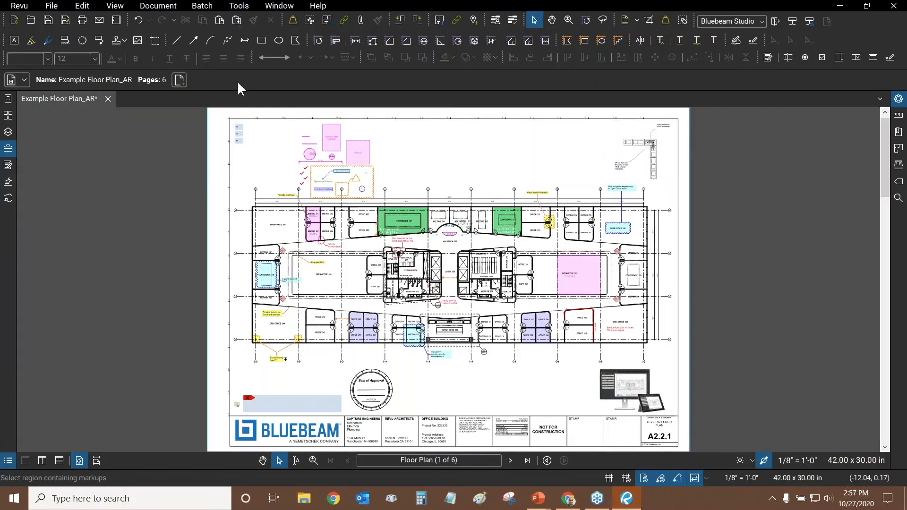
{"action": "scroll", "coordinate": [226, 174], "scroll_direction": "up", "scroll_amount": 4}
{"action": "scroll", "coordinate": [240, 189], "scroll_direction": "up", "scroll_amount": 2}
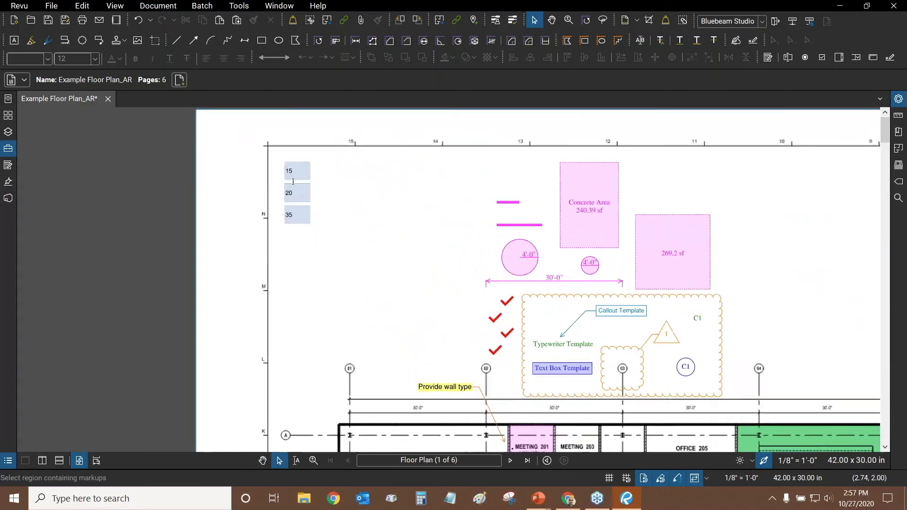
{"action": "scroll", "coordinate": [339, 176], "scroll_direction": "up", "scroll_amount": 2}
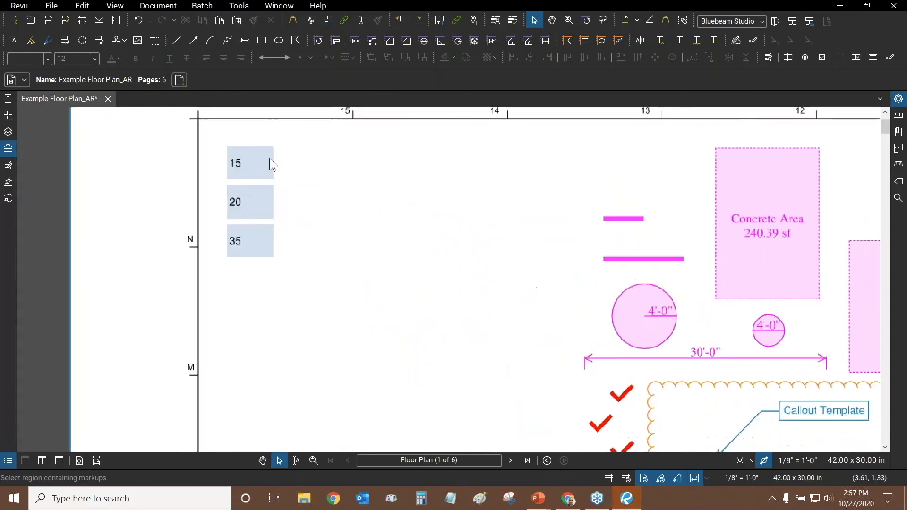
{"action": "left_click", "coordinate": [238, 6]}
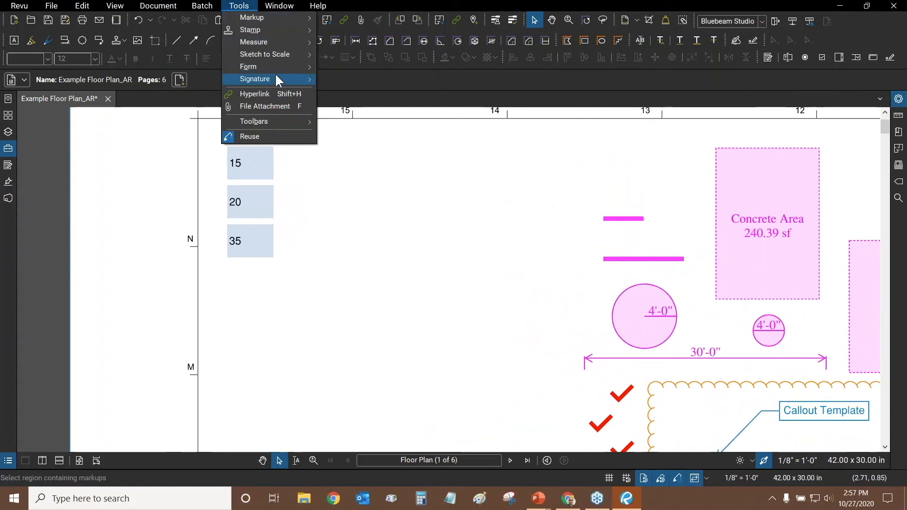
{"action": "mouse_move", "coordinate": [261, 70]}
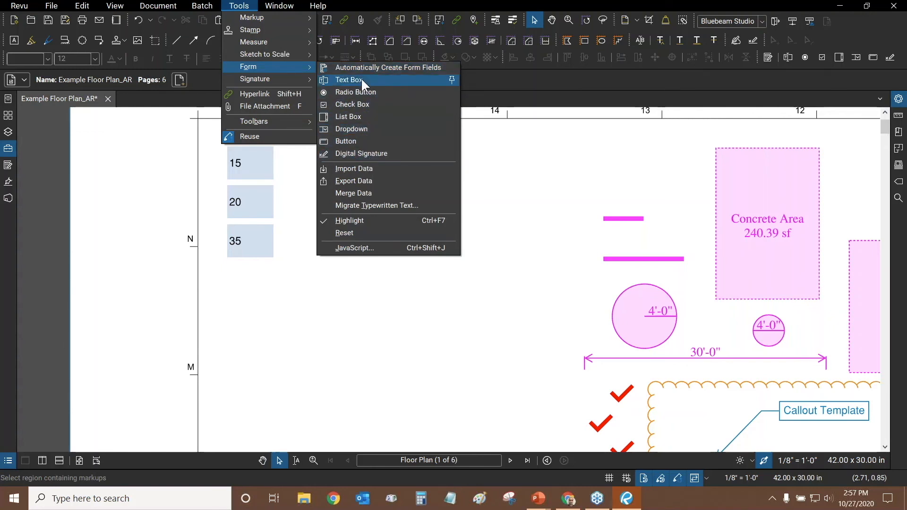
{"action": "left_click_drag", "start_coordinate": [499, 201], "coordinate": [392, 197]}
{"action": "key", "text": "ctrl+9"}
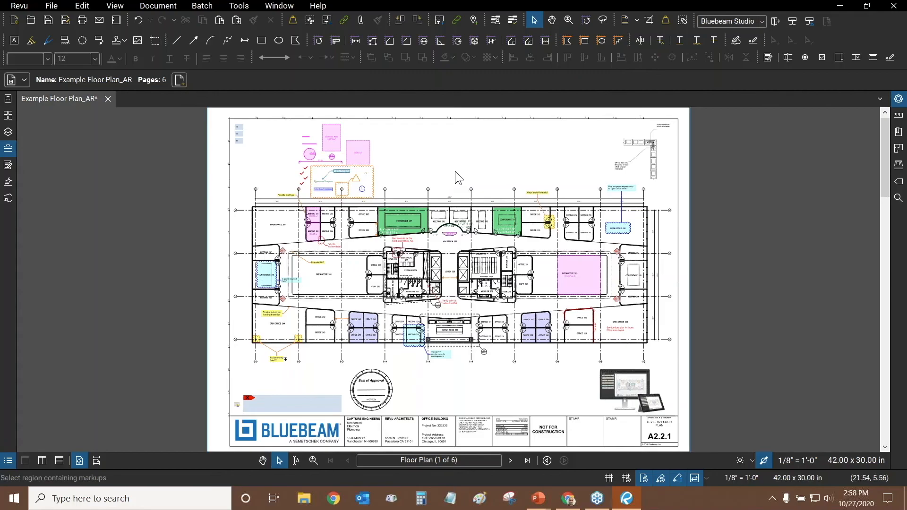
Switch to the PowerPoint slide show and display the Questions slide
{"action": "key", "text": "alt+Tab"}
{"action": "key", "text": "alt+Tab"}
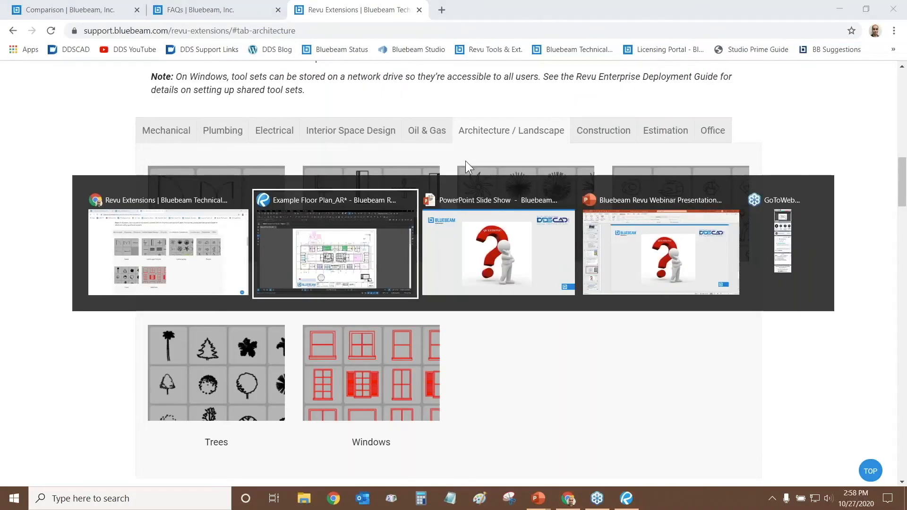
{"action": "key", "text": "alt+Tab"}
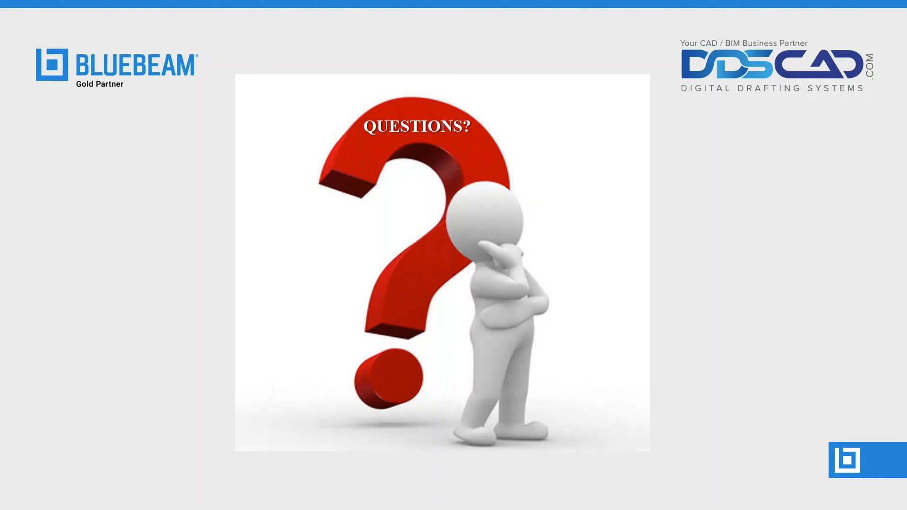
Switch back to Bluebeam Revu, select Text1 in the list of form fields, and show the Markups List
{"action": "key", "text": "alt+Tab"}
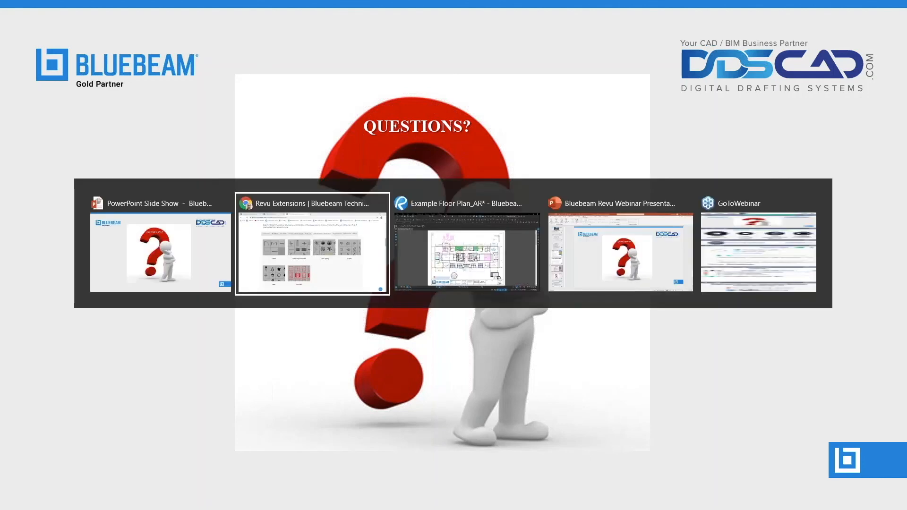
{"action": "key", "text": "alt+Tab"}
{"action": "scroll", "coordinate": [171, 153], "scroll_direction": "up", "scroll_amount": 2}
{"action": "scroll", "coordinate": [171, 153], "scroll_direction": "up", "scroll_amount": 4}
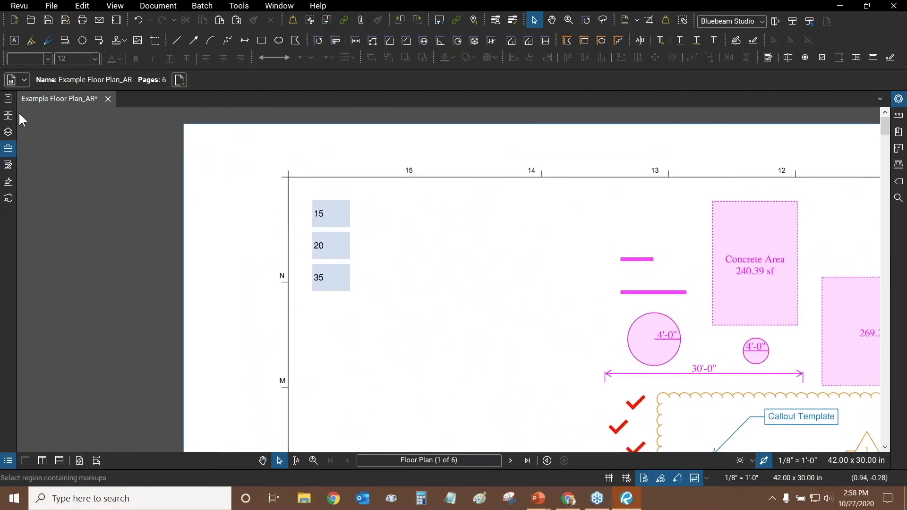
{"action": "left_click", "coordinate": [8, 165]}
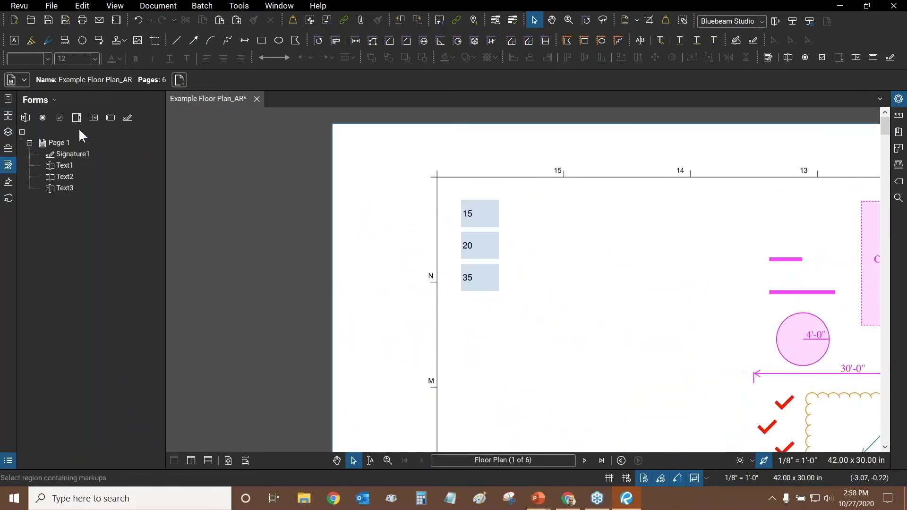
{"action": "left_click", "coordinate": [66, 166]}
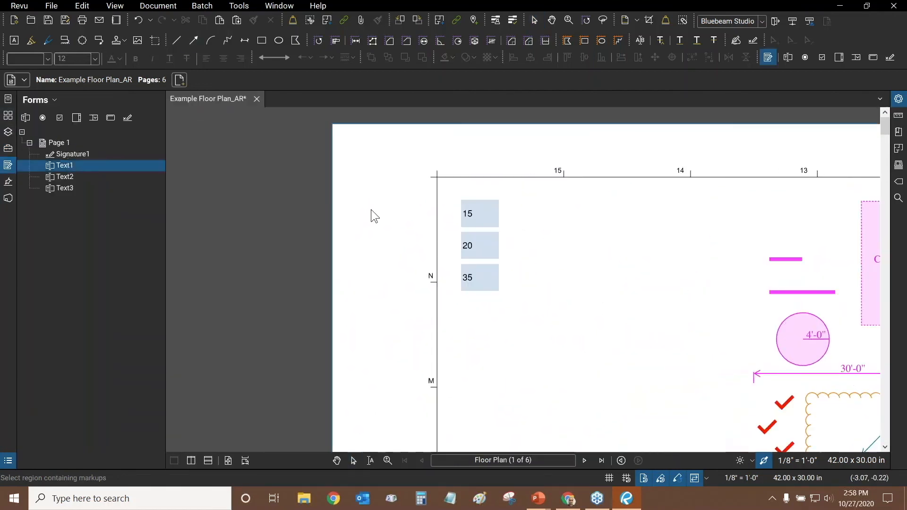
{"action": "double_click", "coordinate": [316, 468]}
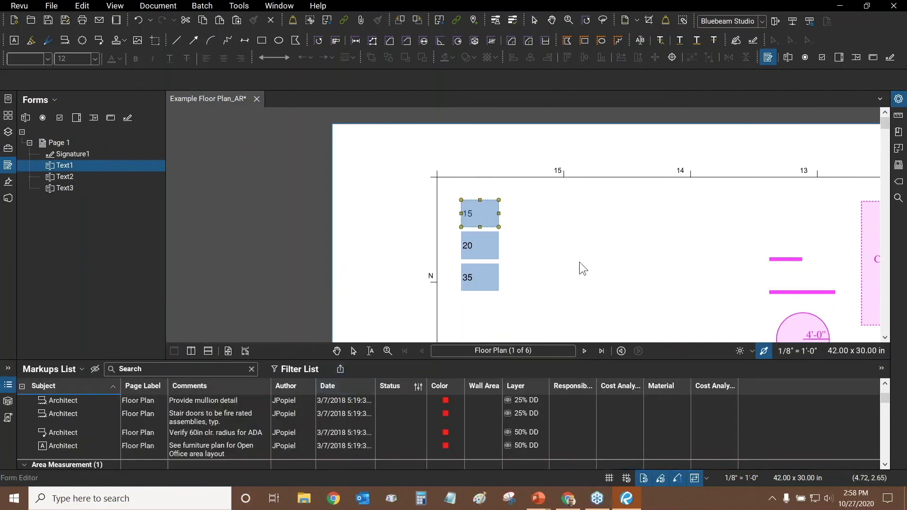
Check which box on the plan each of the form fields Text1, Text2 and Text3 corresponds to
{"action": "left_click_drag", "start_coordinate": [519, 228], "coordinate": [518, 226]}
{"action": "left_click", "coordinate": [482, 219]}
{"action": "left_click", "coordinate": [63, 176]}
{"action": "left_click", "coordinate": [64, 187]}
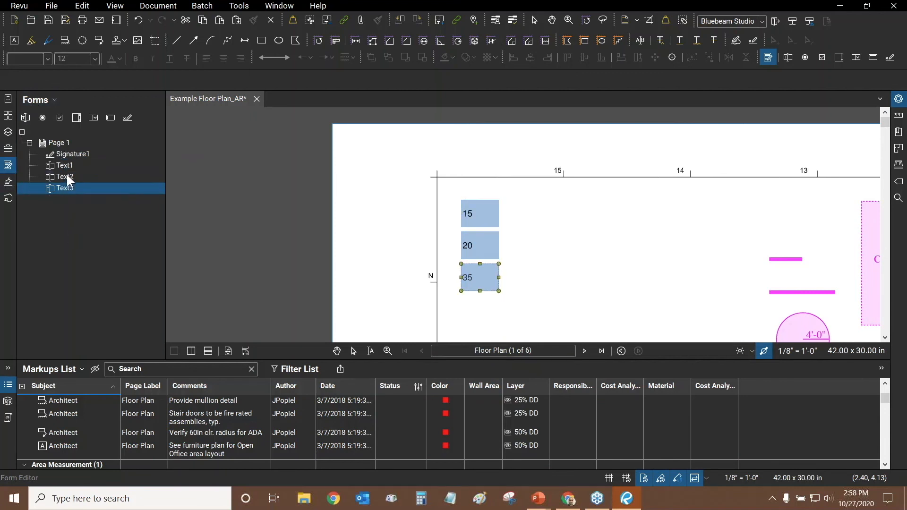
{"action": "left_click", "coordinate": [66, 175]}
{"action": "left_click", "coordinate": [74, 165]}
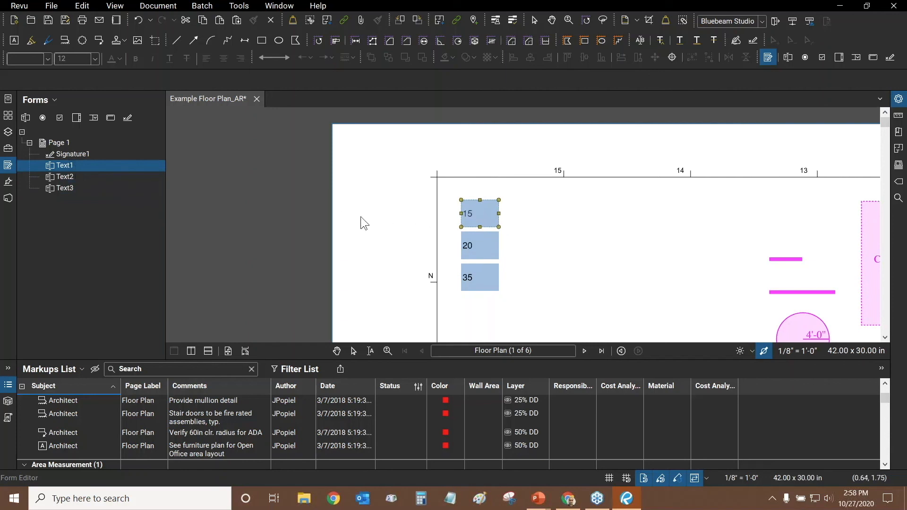
{"action": "left_click_drag", "start_coordinate": [733, 252], "coordinate": [548, 204]}
{"action": "scroll", "coordinate": [244, 157], "scroll_direction": "down", "scroll_amount": 3}
{"action": "mouse_move", "coordinate": [424, 212]}
{"action": "left_mouse_down"}
{"action": "mouse_move", "coordinate": [461, 233]}
{"action": "mouse_move", "coordinate": [456, 195]}
{"action": "left_mouse_up"}
{"action": "left_click_drag", "start_coordinate": [459, 197], "coordinate": [480, 206]}
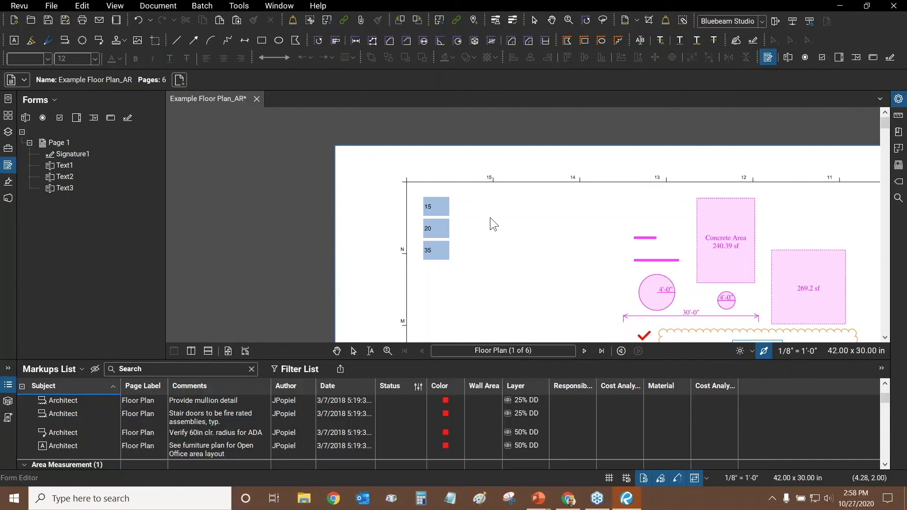
{"action": "scroll", "coordinate": [490, 218], "scroll_direction": "up", "scroll_amount": 2}
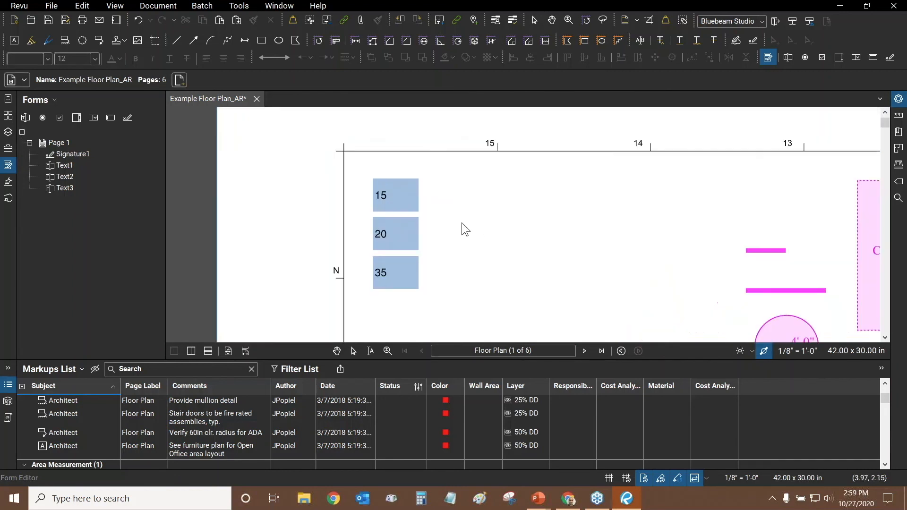
Draw a yellow 12 pt highlight across the uppermost text form field on the plan
{"action": "left_click", "coordinate": [31, 41]}
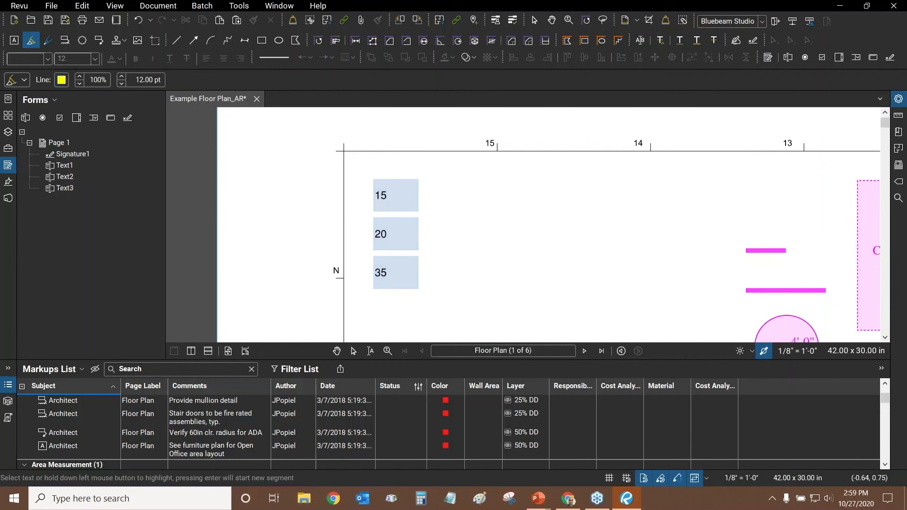
{"action": "left_click_drag", "start_coordinate": [354, 195], "coordinate": [433, 194]}
{"action": "key", "text": "Escape"}
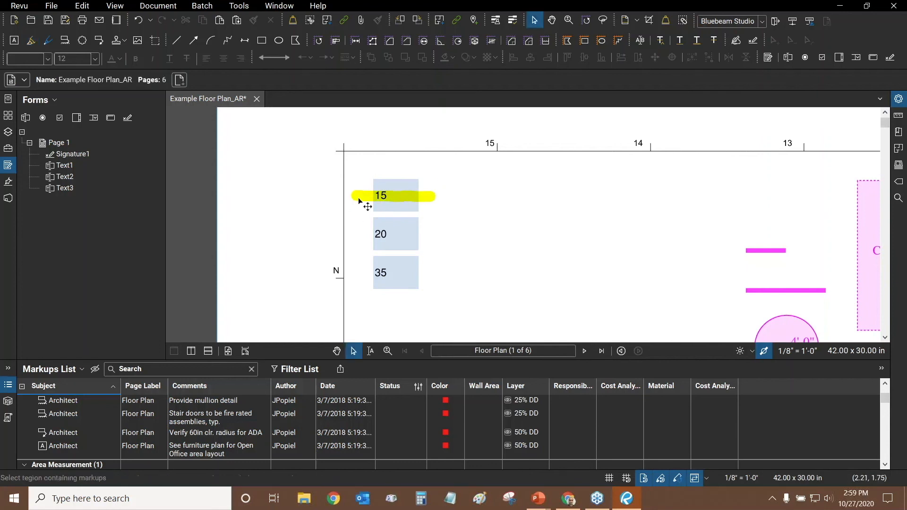
Select the new highlight and enter "Form Field 1" as its comment in the Markups List
{"action": "left_click", "coordinate": [359, 201]}
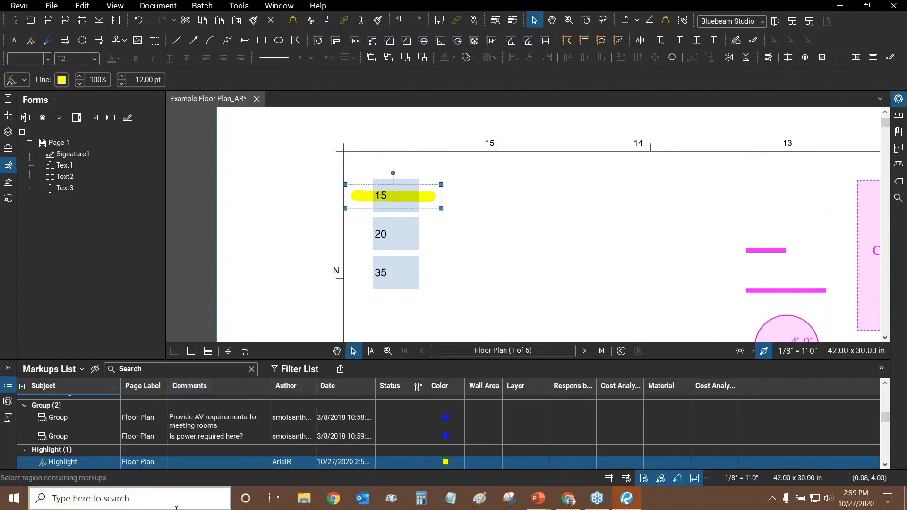
{"action": "left_click", "coordinate": [191, 463]}
{"action": "type", "text": "Form Field 1"}
{"action": "key", "text": "Return"}
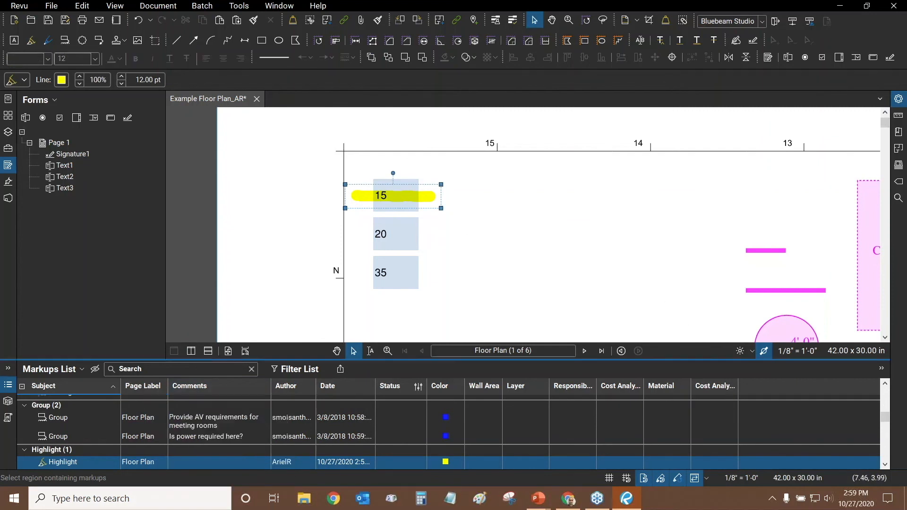
Delete the yellow highlight drawn across the uppermost text form field on the plan
{"action": "left_click", "coordinate": [444, 254]}
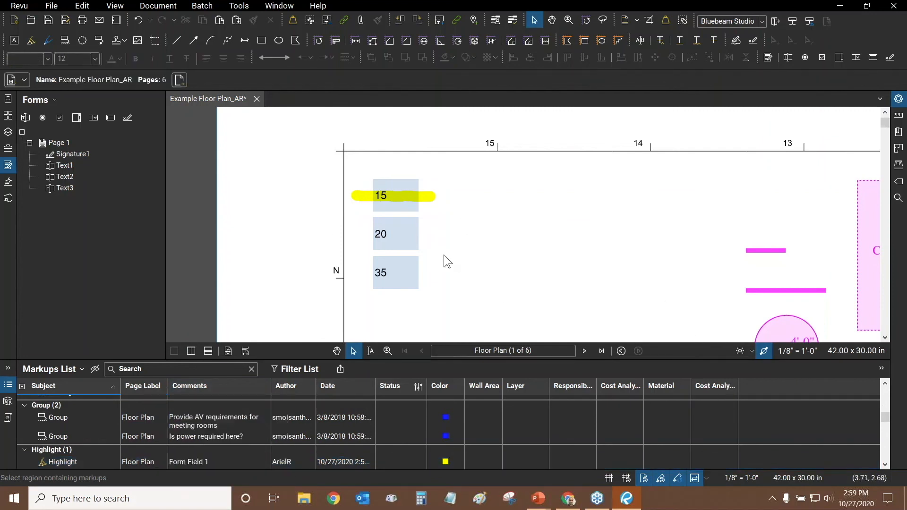
{"action": "left_click", "coordinate": [428, 199]}
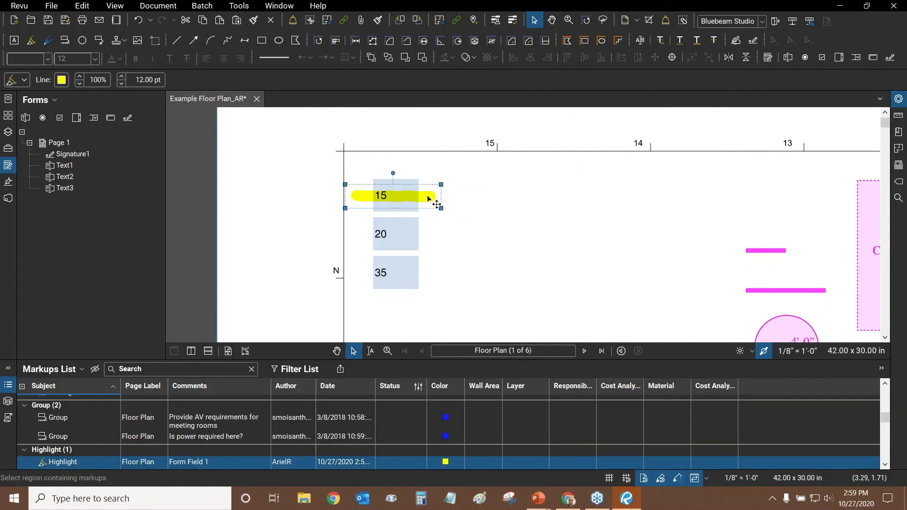
{"action": "key", "text": "Delete"}
{"action": "left_click_drag", "start_coordinate": [448, 185], "coordinate": [420, 212]}
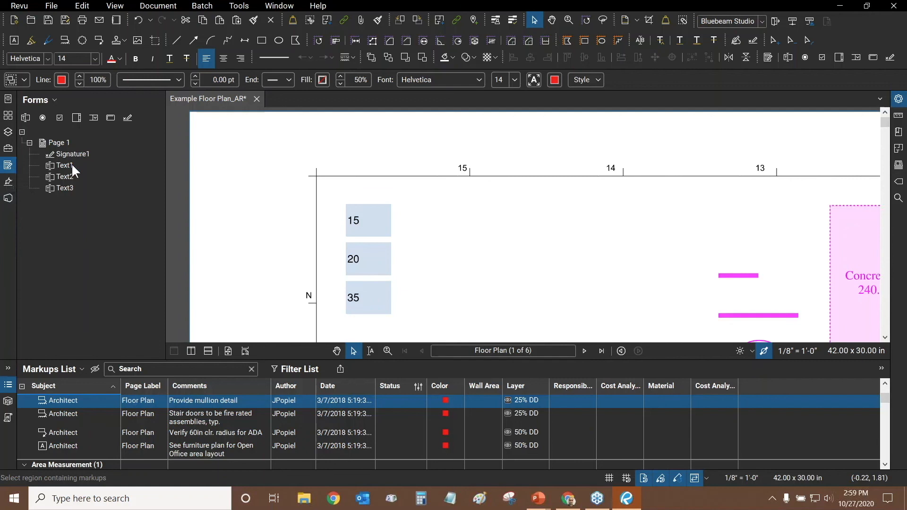
Place a hyperlink over the uppermost text form field that jumps to page 5 of Example Floor Plan_AR.pdf at Fit Page scale
{"action": "left_click", "coordinate": [343, 24]}
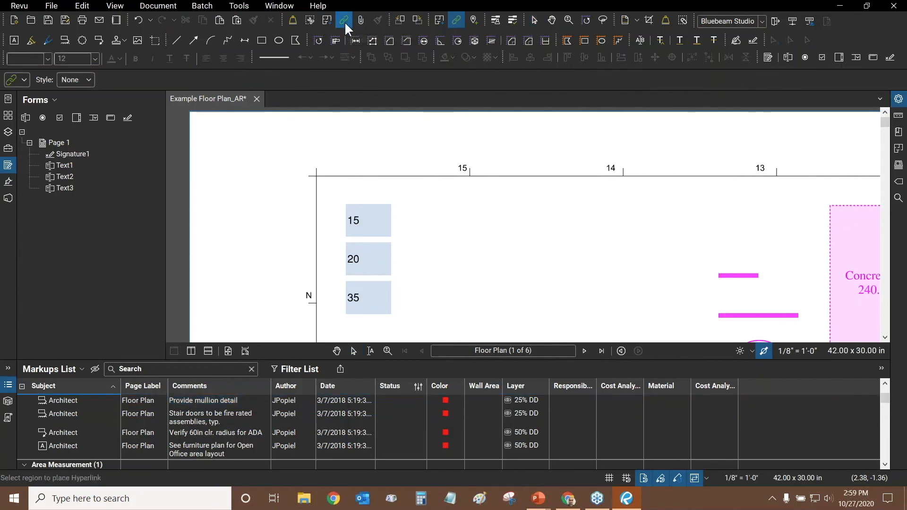
{"action": "scroll", "coordinate": [341, 235], "scroll_direction": "up", "scroll_amount": 2}
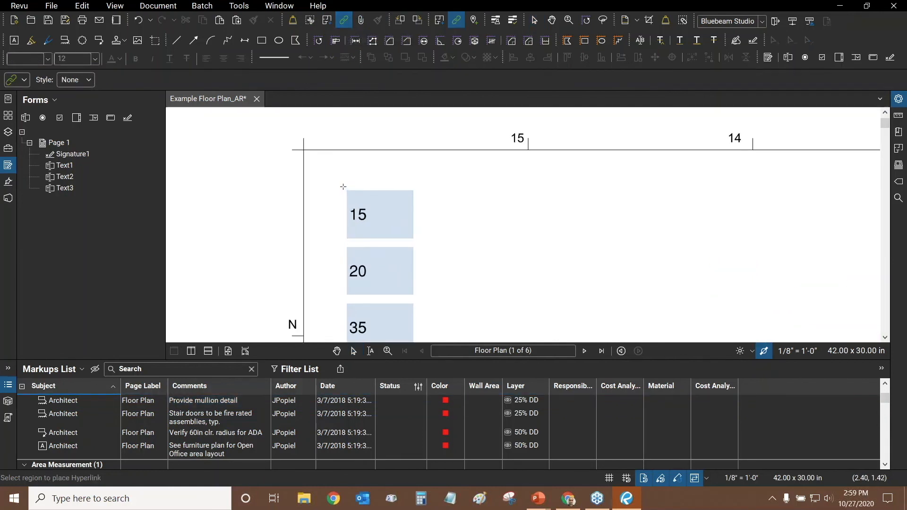
{"action": "left_click_drag", "start_coordinate": [342, 186], "coordinate": [417, 242]}
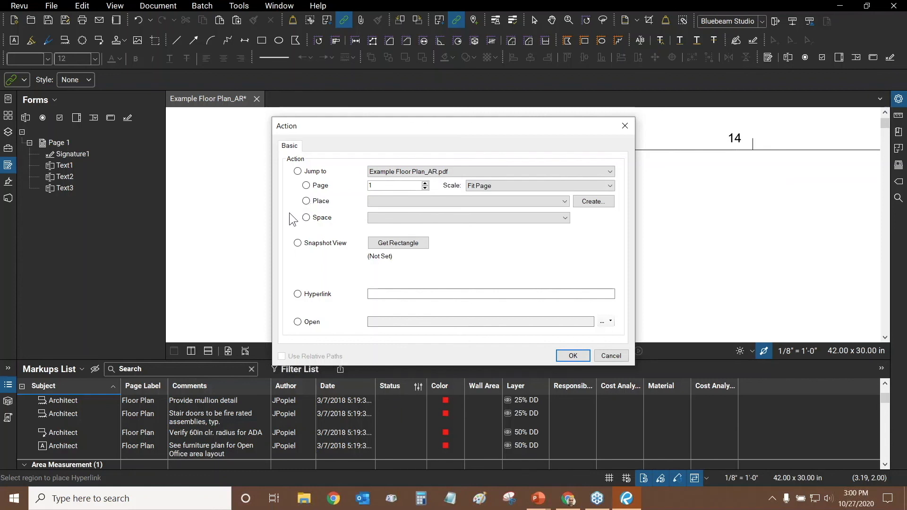
{"action": "left_click", "coordinate": [306, 185]}
{"action": "left_click", "coordinate": [425, 184]}
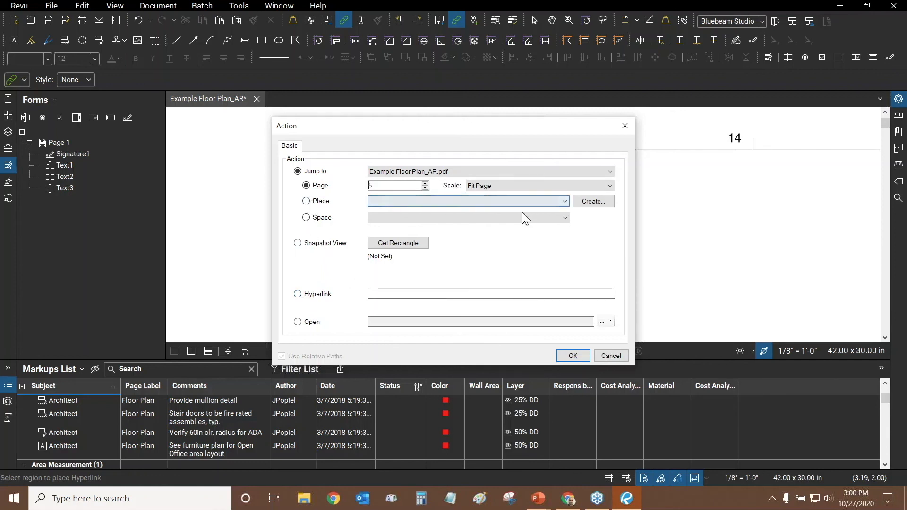
{"action": "left_click", "coordinate": [573, 357]}
{"action": "left_click_drag", "start_coordinate": [486, 253], "coordinate": [450, 259]}
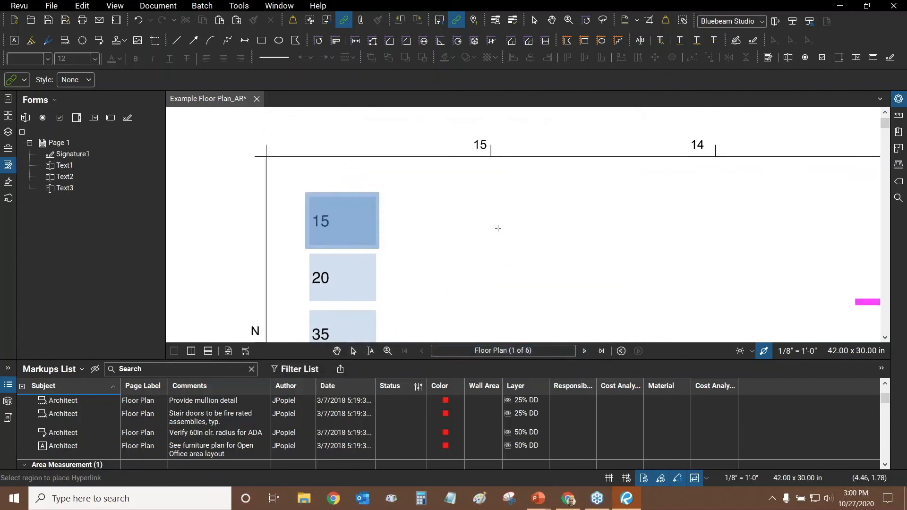
{"action": "key", "text": "Escape"}
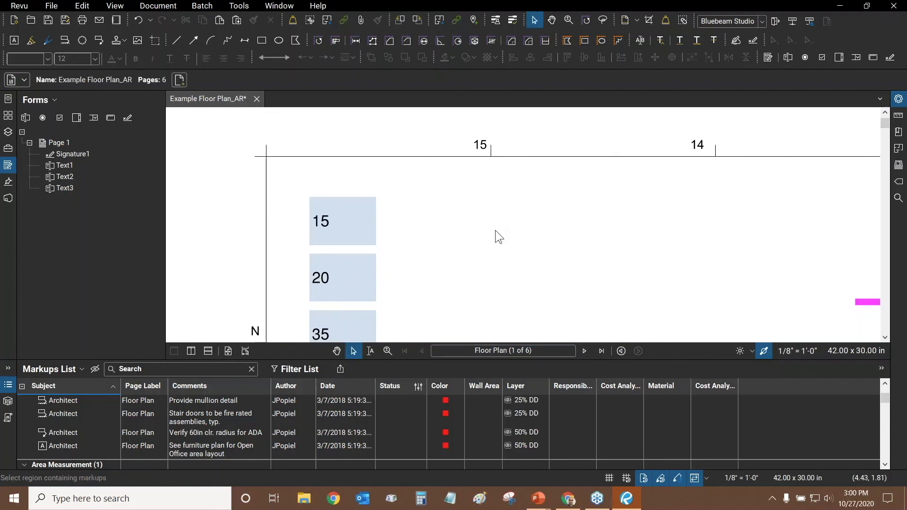
Test the new hyperlink around the uppermost text form field by following it
{"action": "scroll", "coordinate": [495, 230], "scroll_direction": "down", "scroll_amount": 1}
{"action": "scroll", "coordinate": [497, 228], "scroll_direction": "up", "scroll_amount": 1}
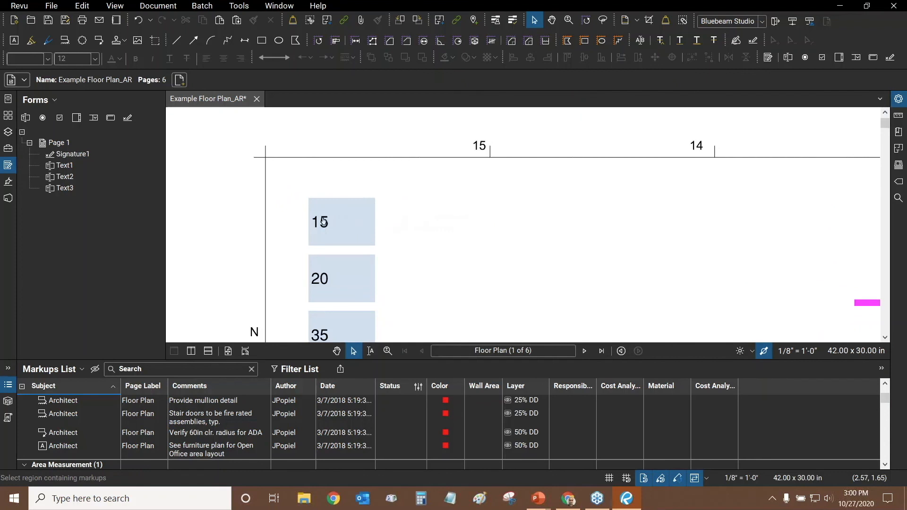
{"action": "left_click", "coordinate": [376, 225]}
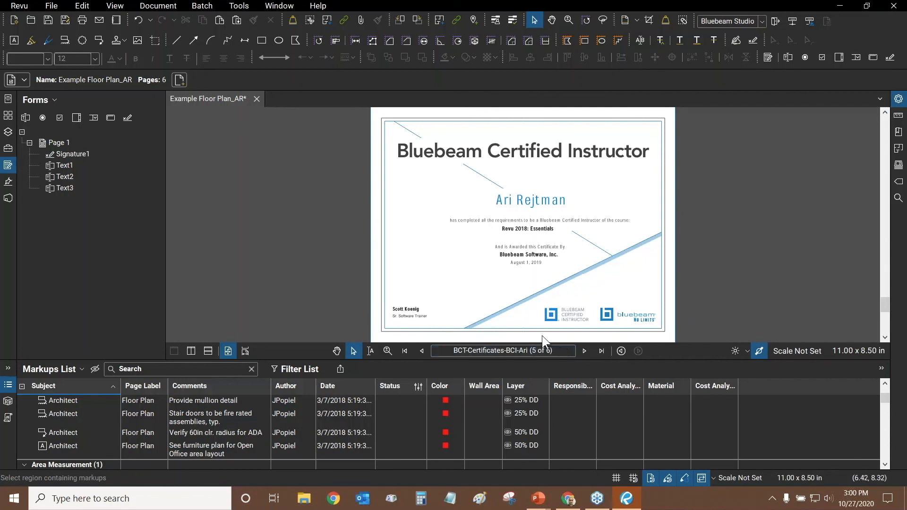
Keep the document open without saving and return to the Floor Plan page from the page thumbnails
{"action": "left_click", "coordinate": [258, 102]}
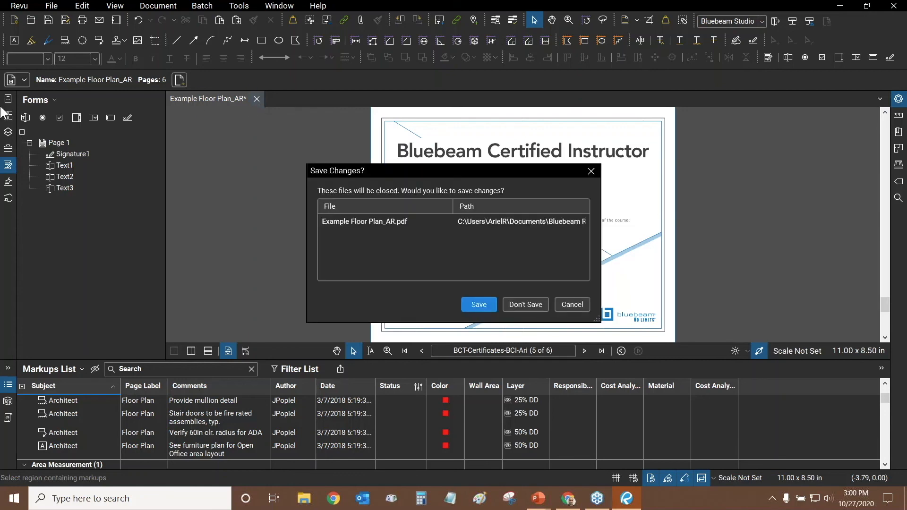
{"action": "left_click", "coordinate": [586, 306]}
{"action": "left_click", "coordinate": [8, 115]}
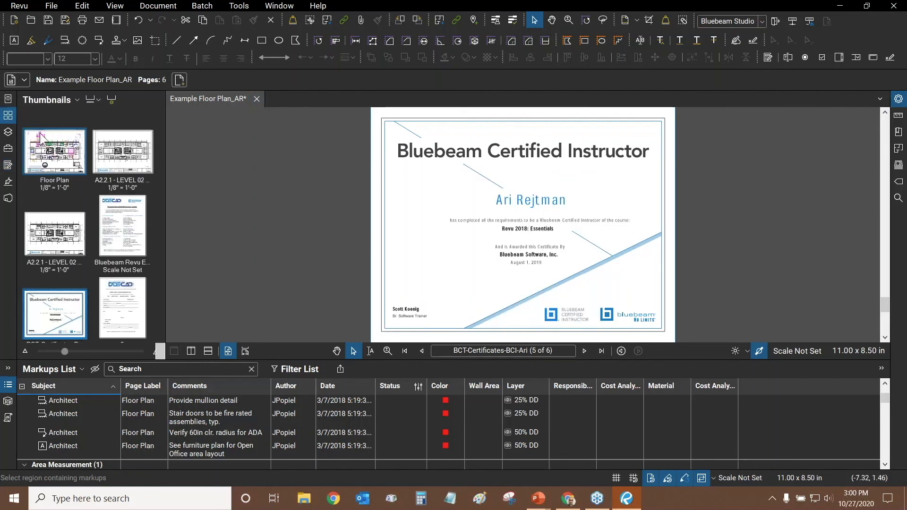
{"action": "left_click", "coordinate": [52, 150]}
{"action": "scroll", "coordinate": [378, 125], "scroll_direction": "up", "scroll_amount": 5}
{"action": "left_click_drag", "start_coordinate": [407, 145], "coordinate": [418, 212]}
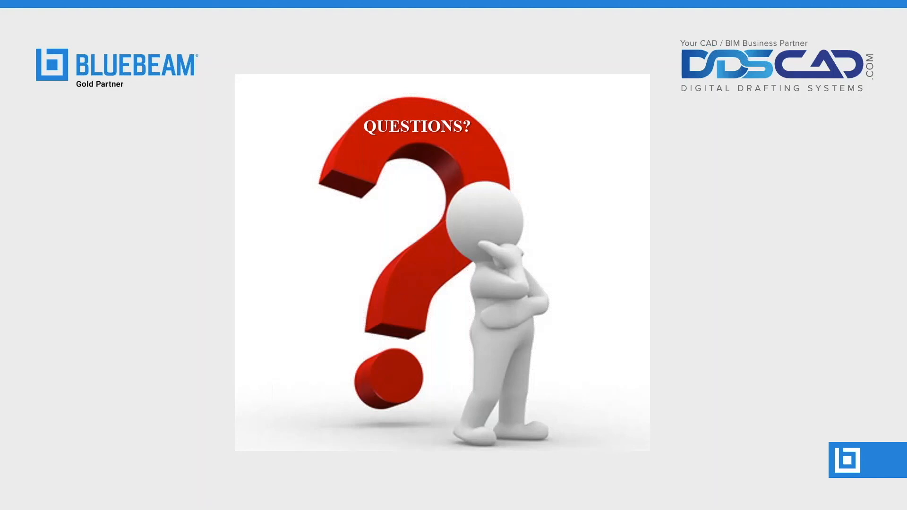
Switch back to Bluebeam Revu, fit the whole Floor Plan page in view, and collapse the Markups List and thumbnails
{"action": "key", "text": "alt+Tab"}
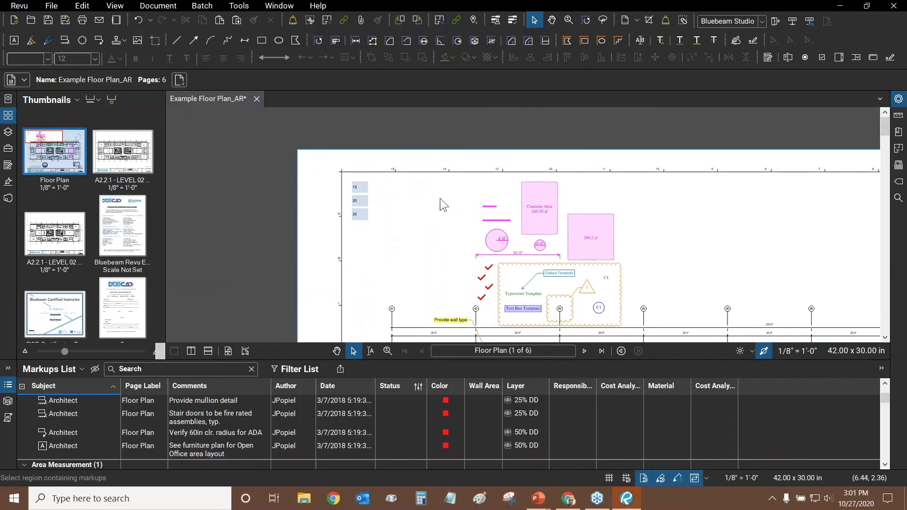
{"action": "key", "text": "ctrl+9"}
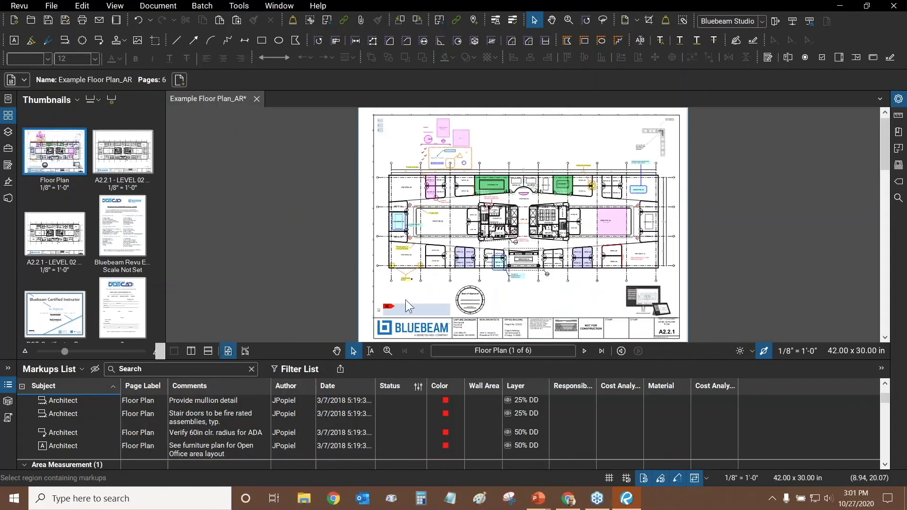
{"action": "double_click", "coordinate": [384, 359]}
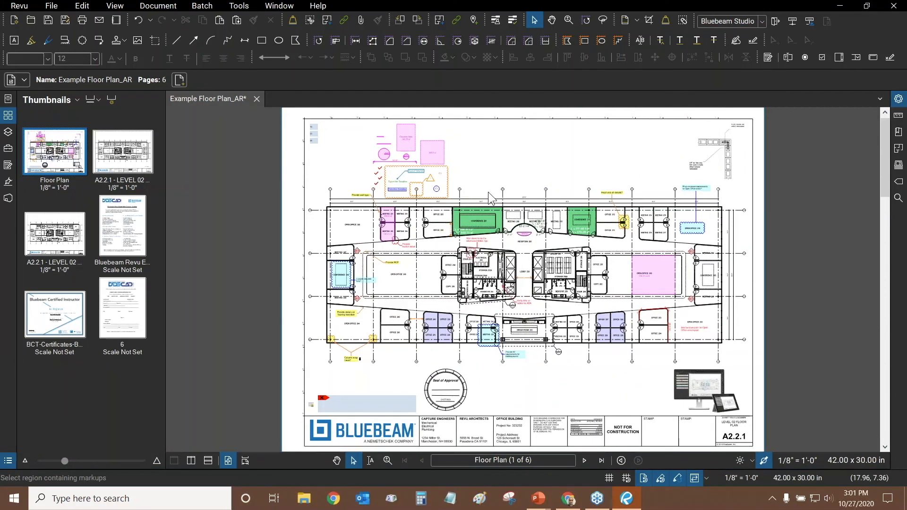
{"action": "double_click", "coordinate": [167, 190]}
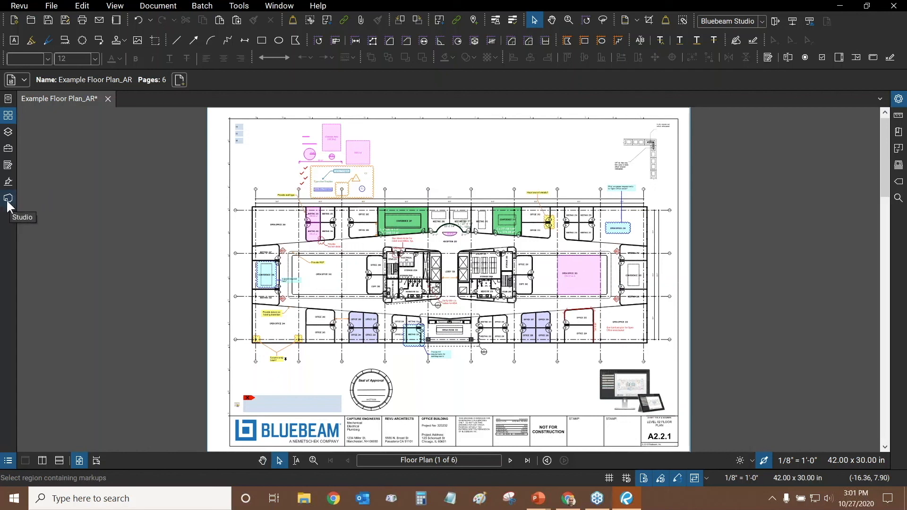
{"action": "left_click", "coordinate": [18, 7]}
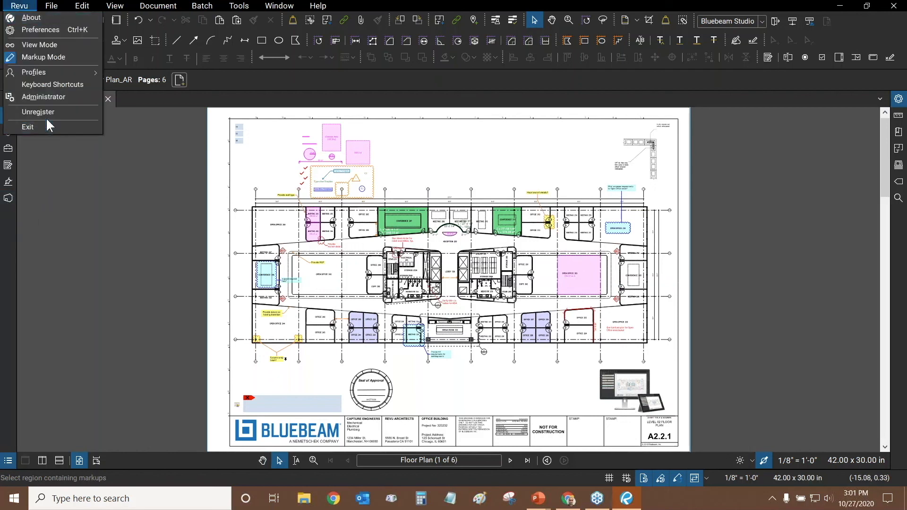
{"action": "left_click", "coordinate": [19, 6]}
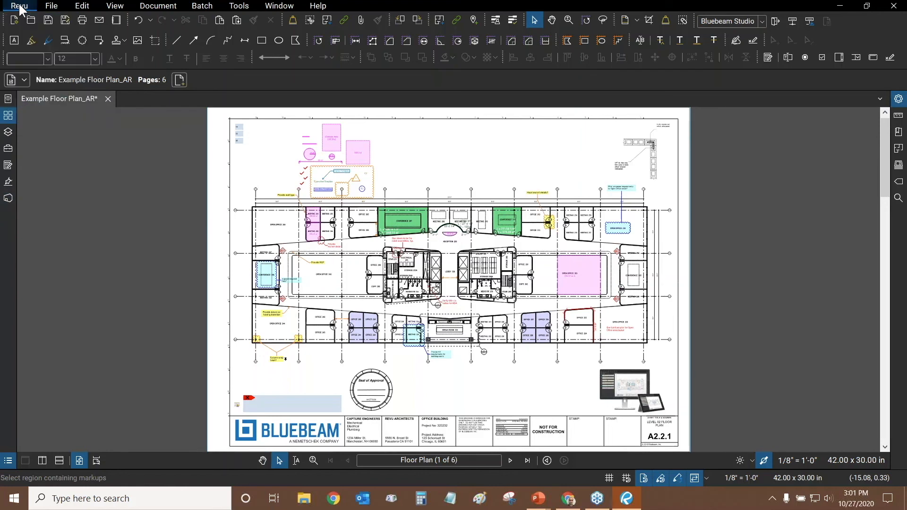
{"action": "scroll", "coordinate": [407, 179], "scroll_direction": "up", "scroll_amount": 3}
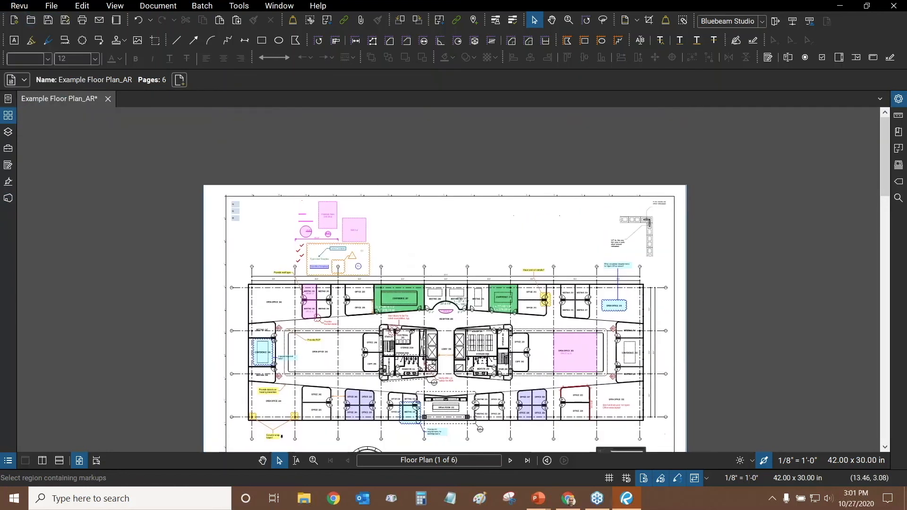
{"action": "scroll", "coordinate": [262, 250], "scroll_direction": "up", "scroll_amount": 5}
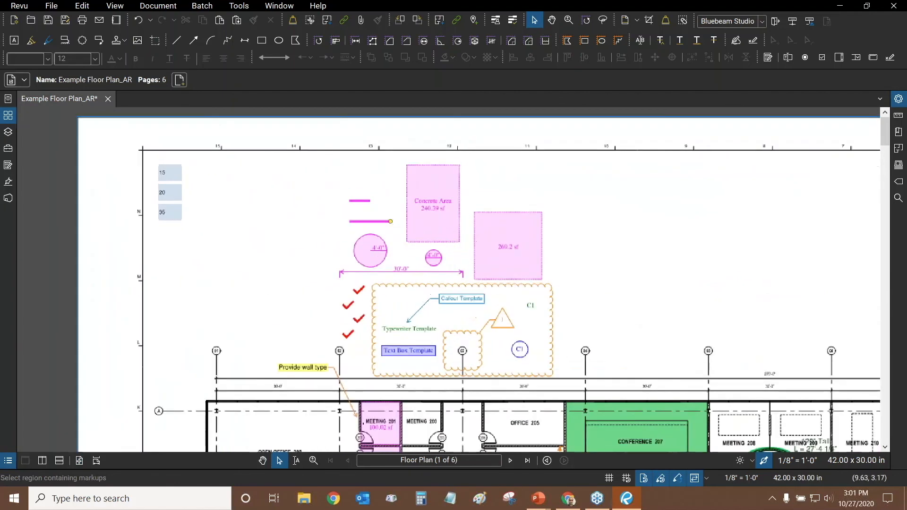
{"action": "scroll", "coordinate": [625, 217], "scroll_direction": "down", "scroll_amount": 5}
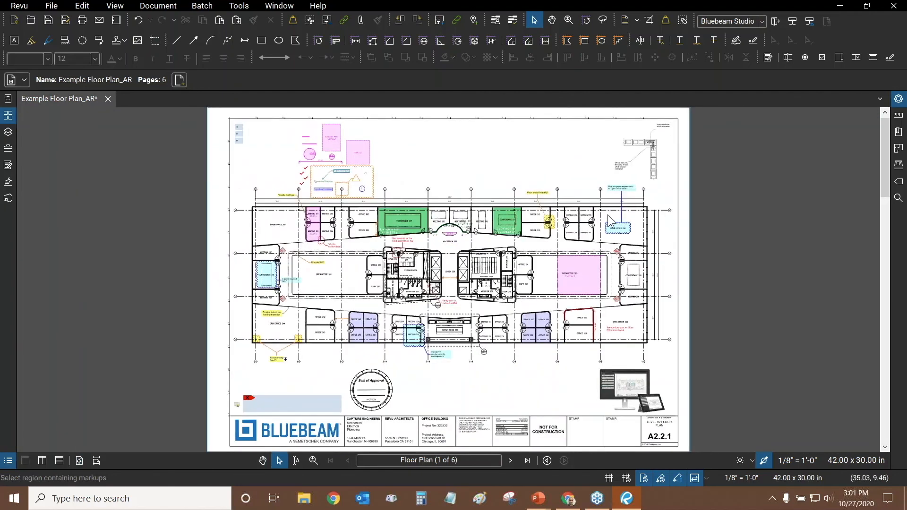
Switch to the slide show with the Questions slide
{"action": "key", "text": "alt+Tab"}
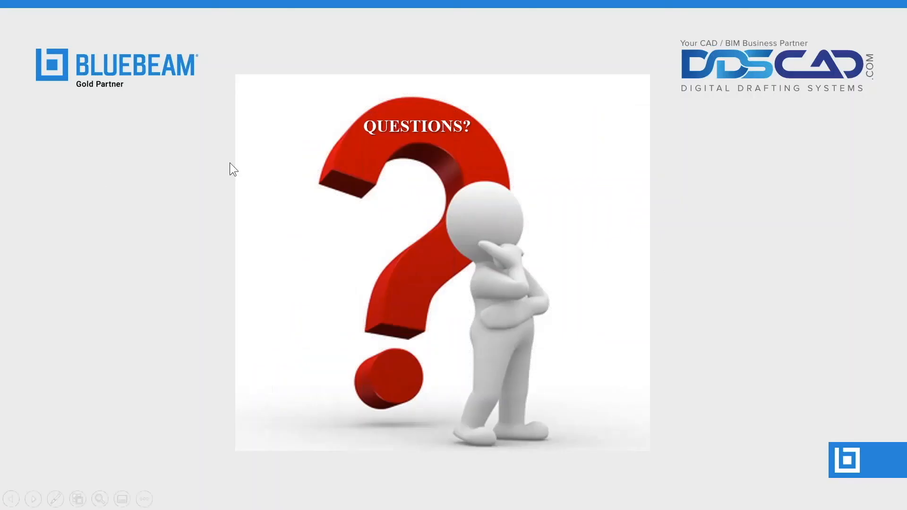